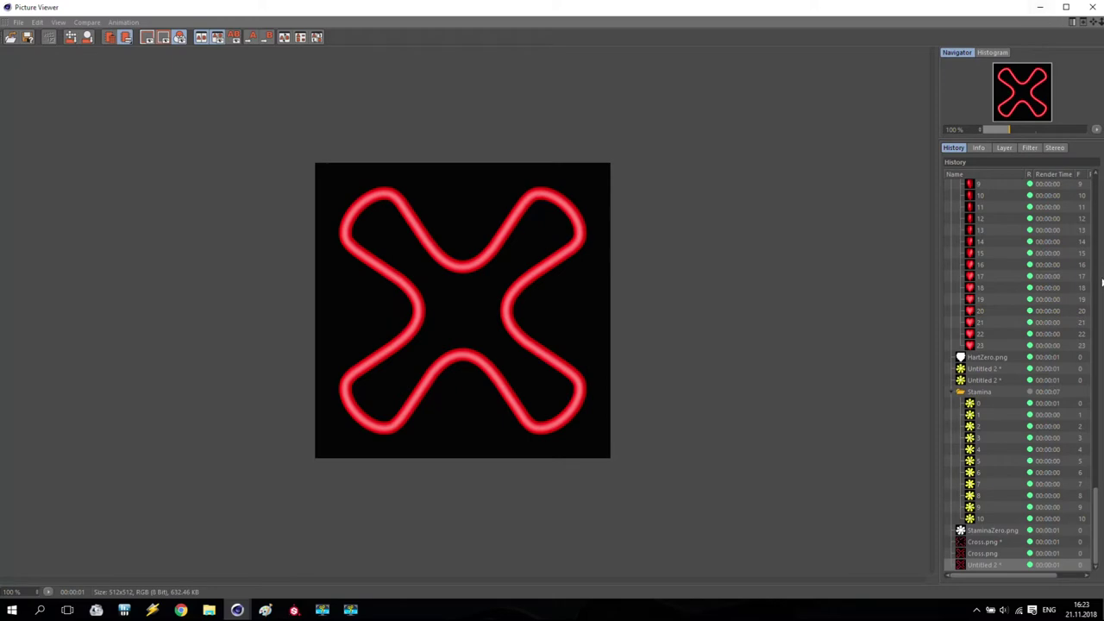
Step: Examine the Bull render at the start of the picture history, especially the bull and the barrel, and return to the modelling scene
{"action": "left_click_drag", "start_coordinate": [1098, 505], "coordinate": [1003, 183]}
{"action": "left_click", "coordinate": [979, 188]}
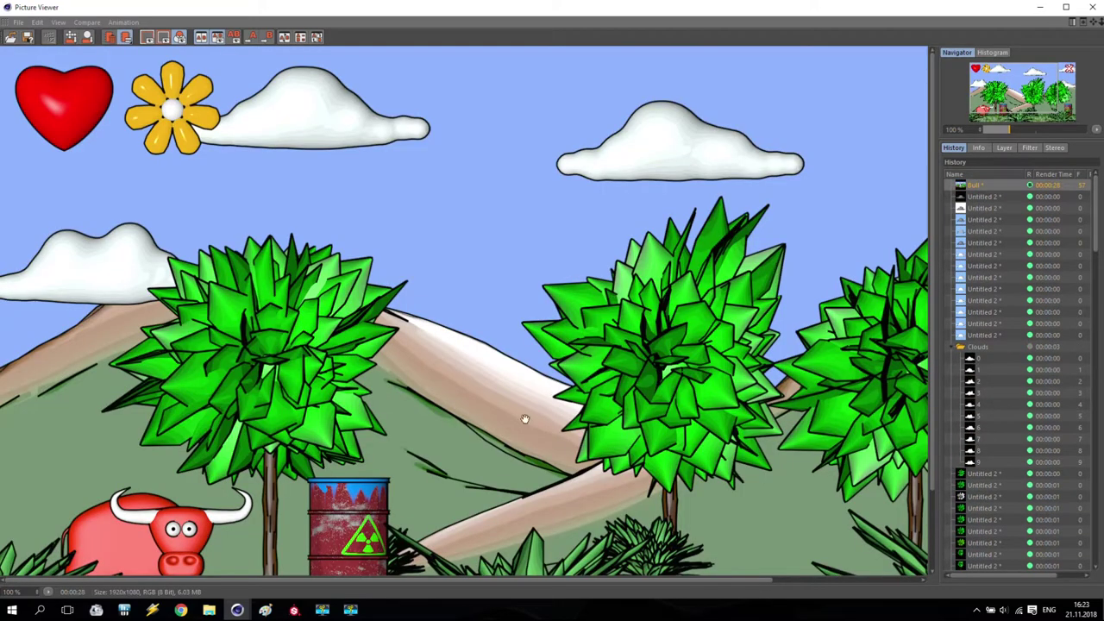
{"action": "left_click_drag", "start_coordinate": [520, 394], "coordinate": [526, 271]}
{"action": "scroll", "coordinate": [94, 460], "scroll_direction": "up", "scroll_amount": 1}
{"action": "scroll", "coordinate": [93, 460], "scroll_direction": "up", "scroll_amount": 2}
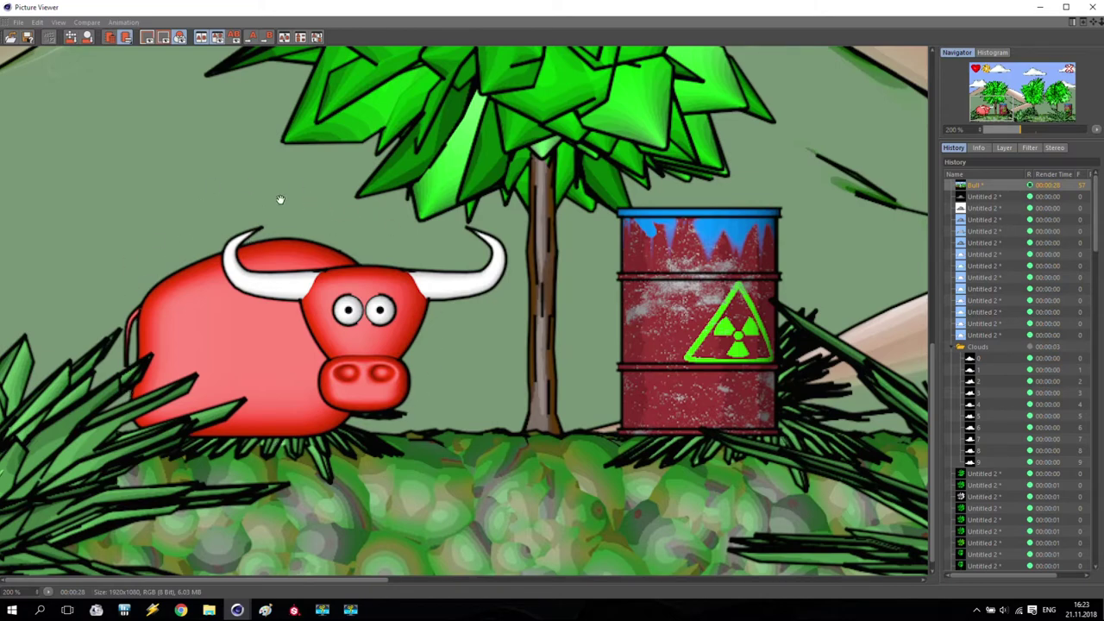
{"action": "scroll", "coordinate": [207, 380], "scroll_direction": "down", "scroll_amount": 3}
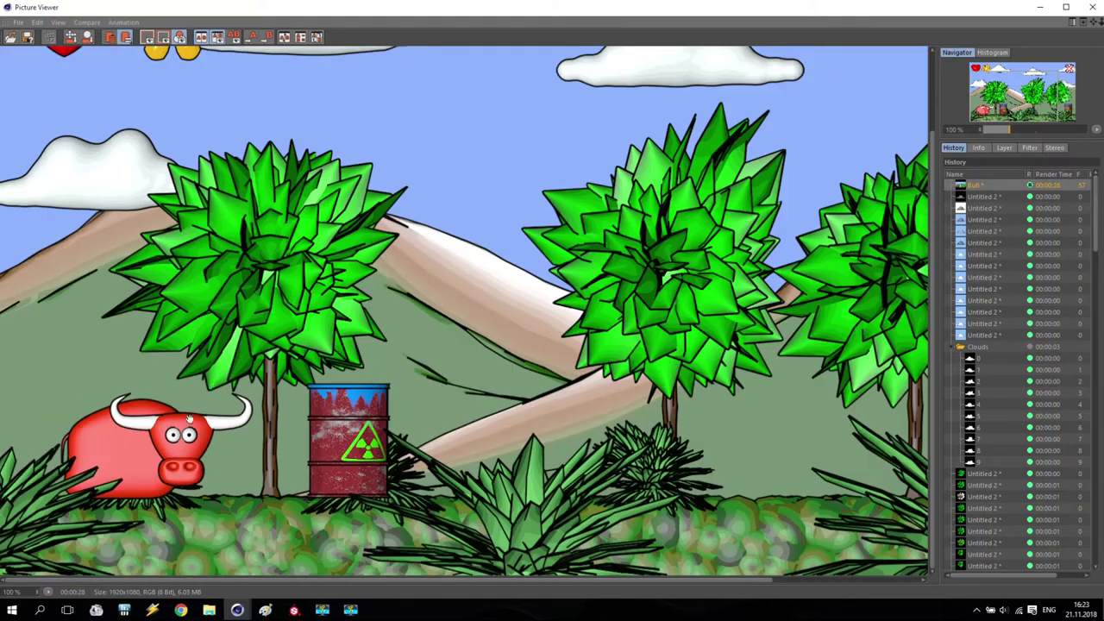
{"action": "left_click", "coordinate": [1036, 12]}
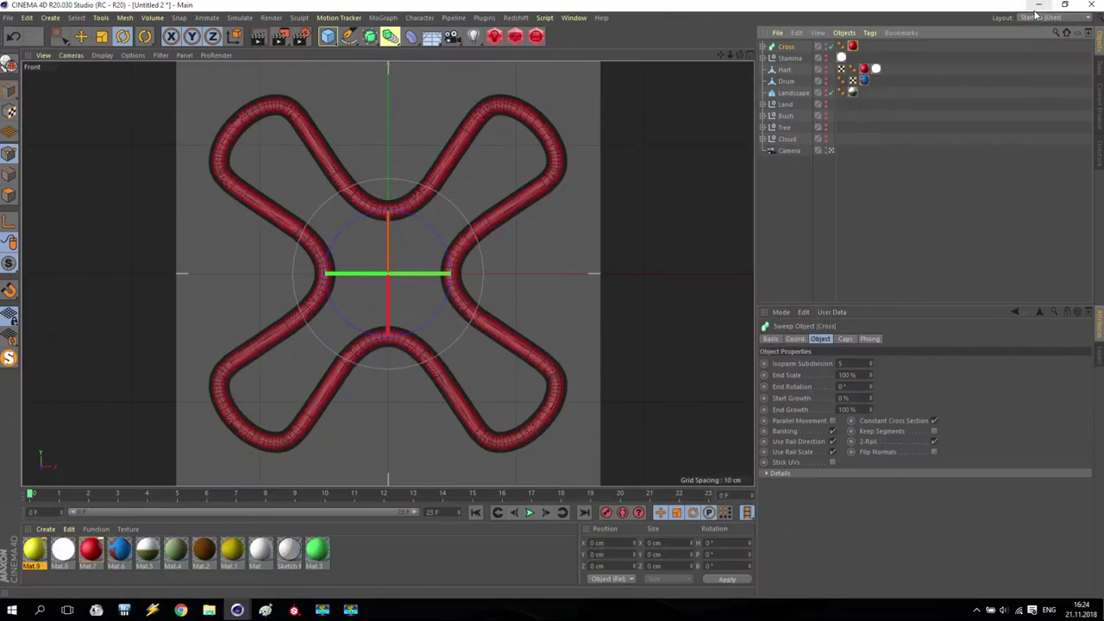
Step: Hide the Cross object and add a cube converted to an editable polygon object
{"action": "left_click", "coordinate": [825, 44], "text": "alt"}
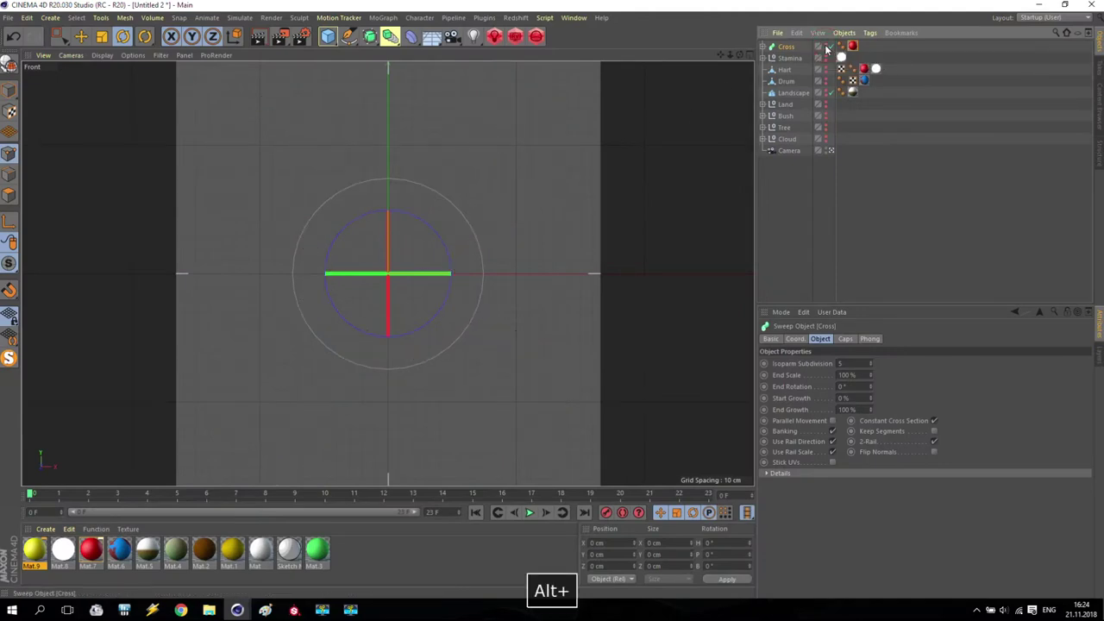
{"action": "left_click", "coordinate": [10, 18]}
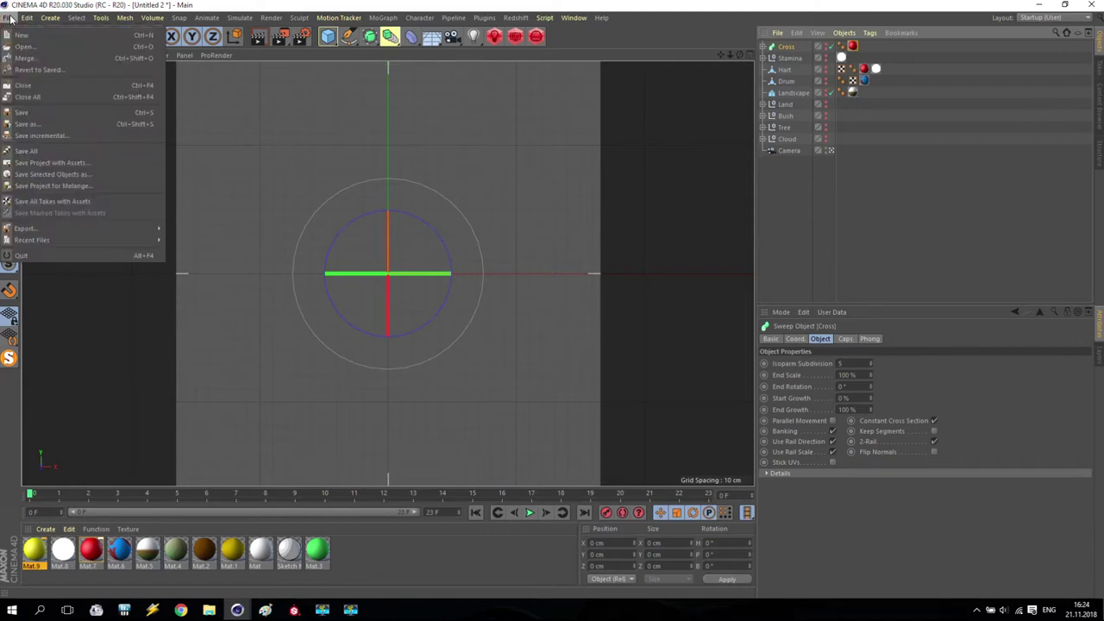
{"action": "left_click", "coordinate": [10, 18]}
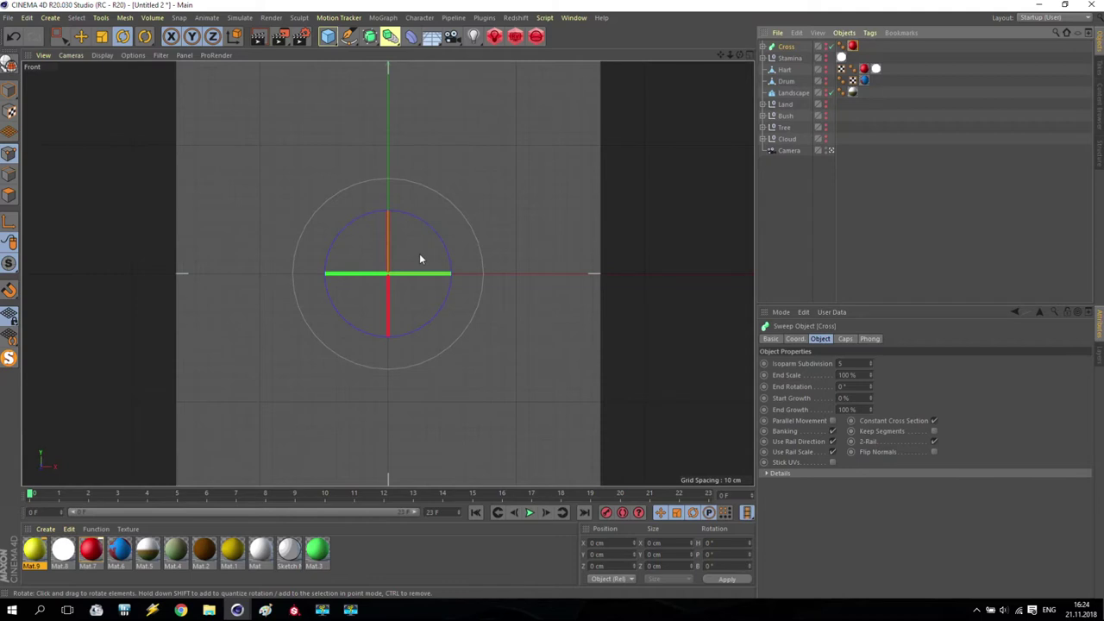
{"action": "left_click_drag", "start_coordinate": [328, 36], "coordinate": [411, 60]}
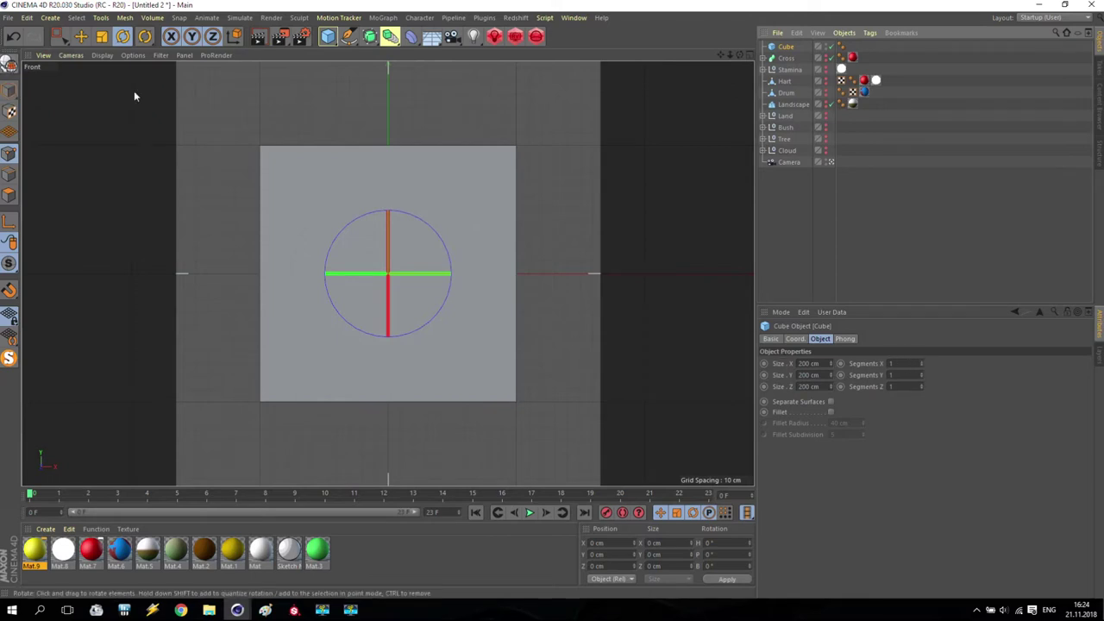
{"action": "left_click", "coordinate": [7, 67]}
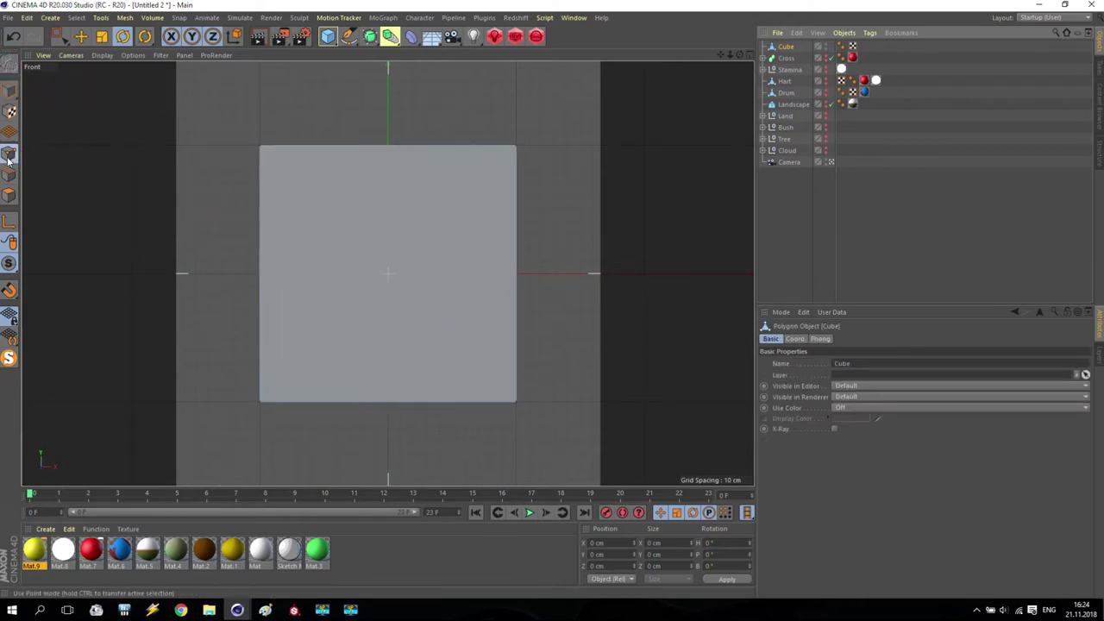
Step: Narrow the cube's bottom points to about 89 cm wide in X, with soft selection disabled
{"action": "left_click", "coordinate": [59, 37]}
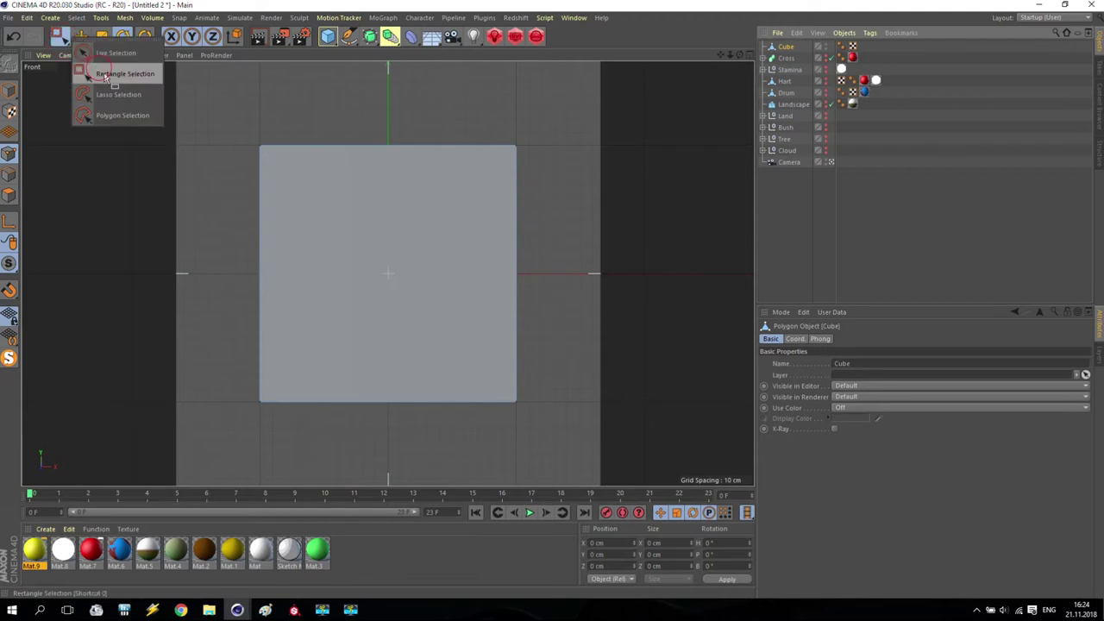
{"action": "left_click", "coordinate": [99, 72]}
{"action": "left_click_drag", "start_coordinate": [224, 349], "coordinate": [576, 466]}
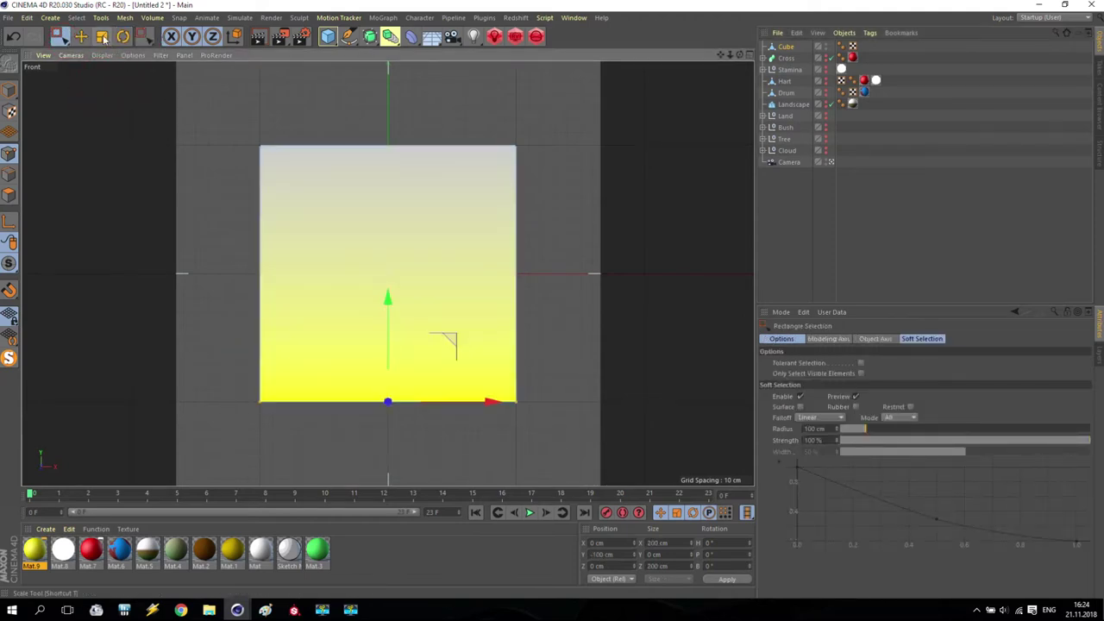
{"action": "left_click", "coordinate": [799, 397]}
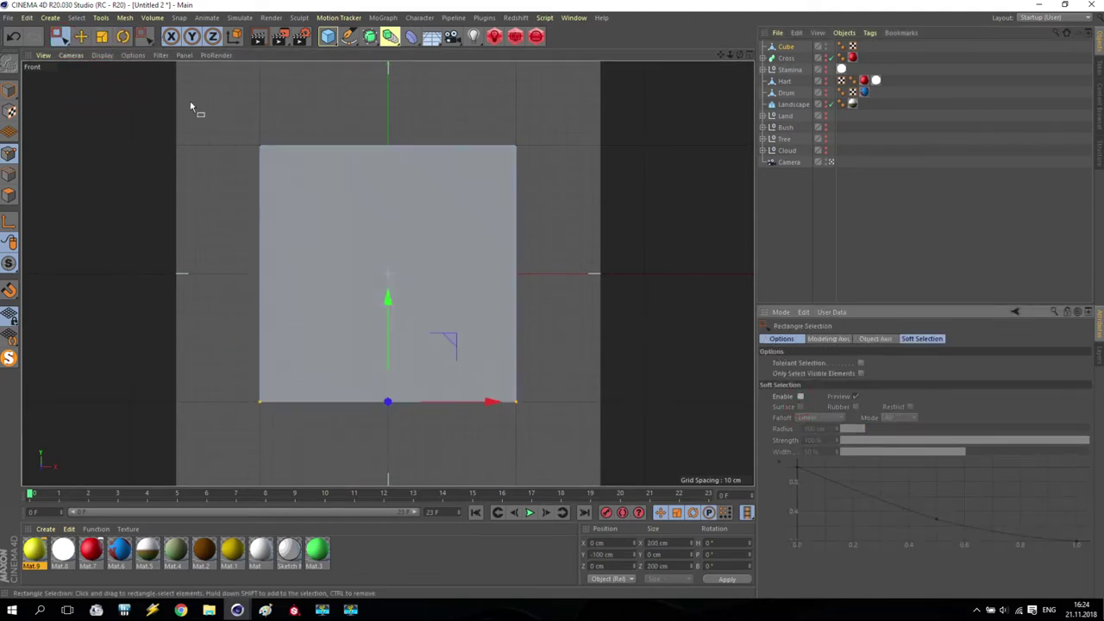
{"action": "key", "text": "t"}
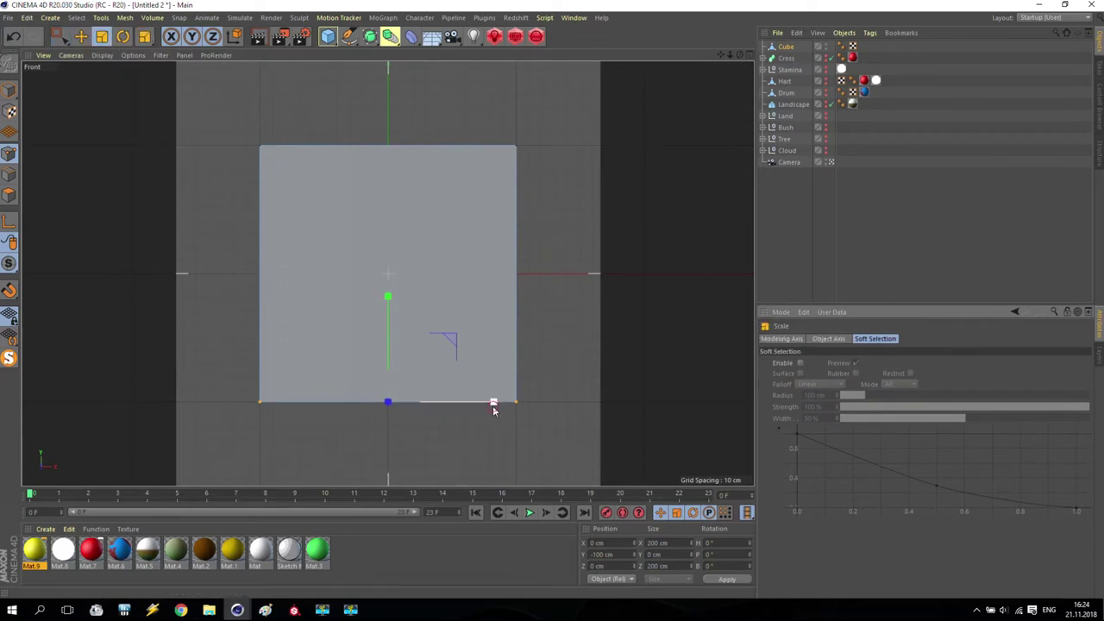
{"action": "left_click_drag", "start_coordinate": [493, 405], "coordinate": [435, 411]}
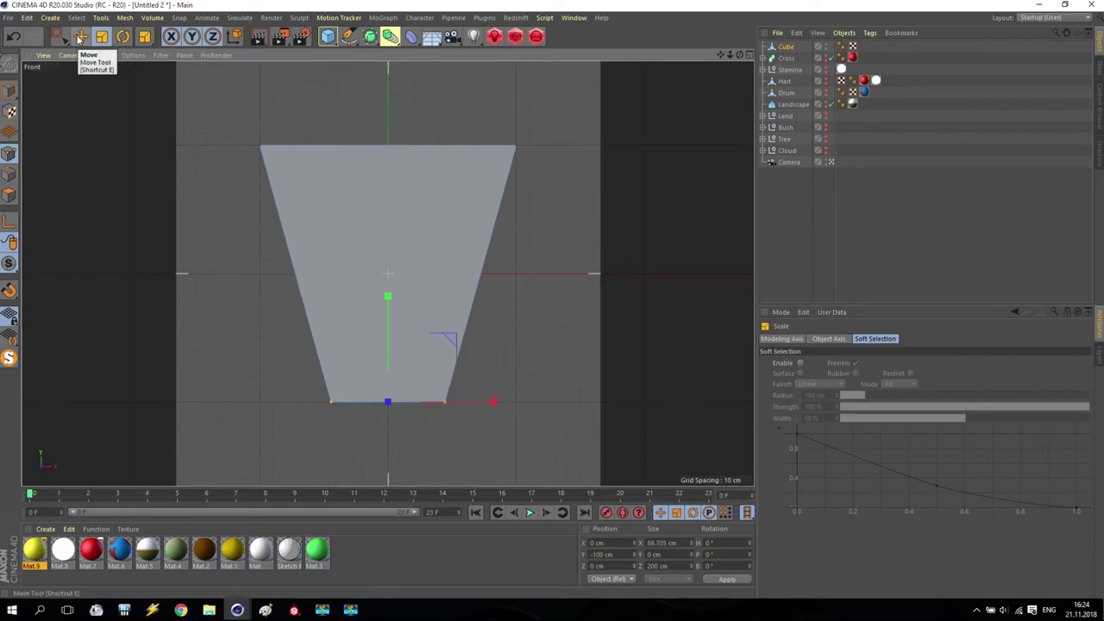
{"action": "left_click", "coordinate": [80, 36]}
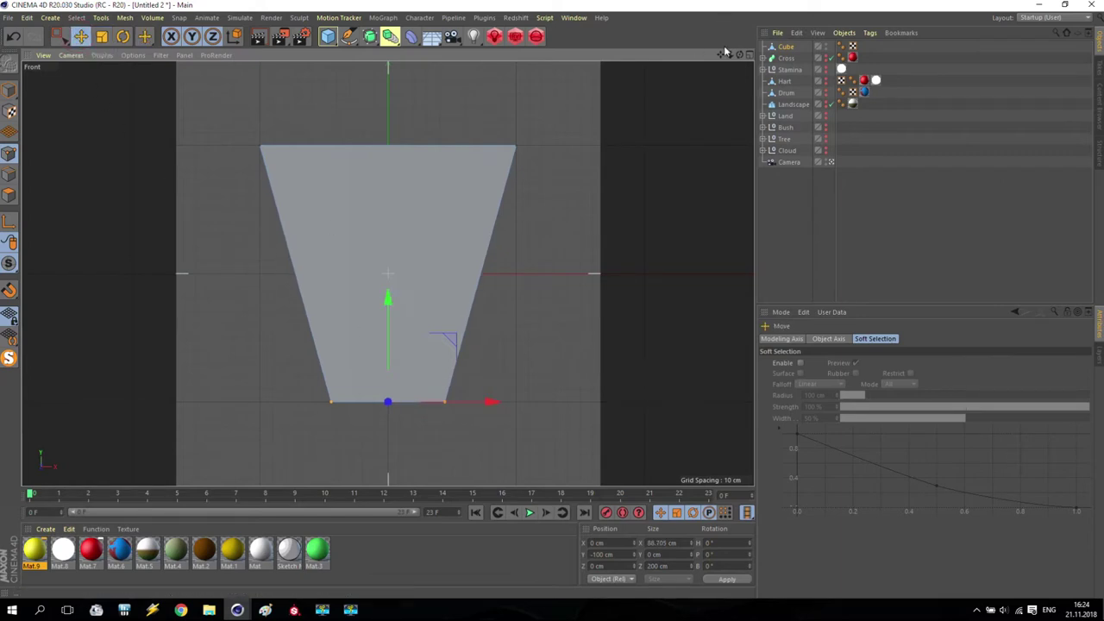
{"action": "left_click_drag", "start_coordinate": [721, 54], "coordinate": [730, 0]}
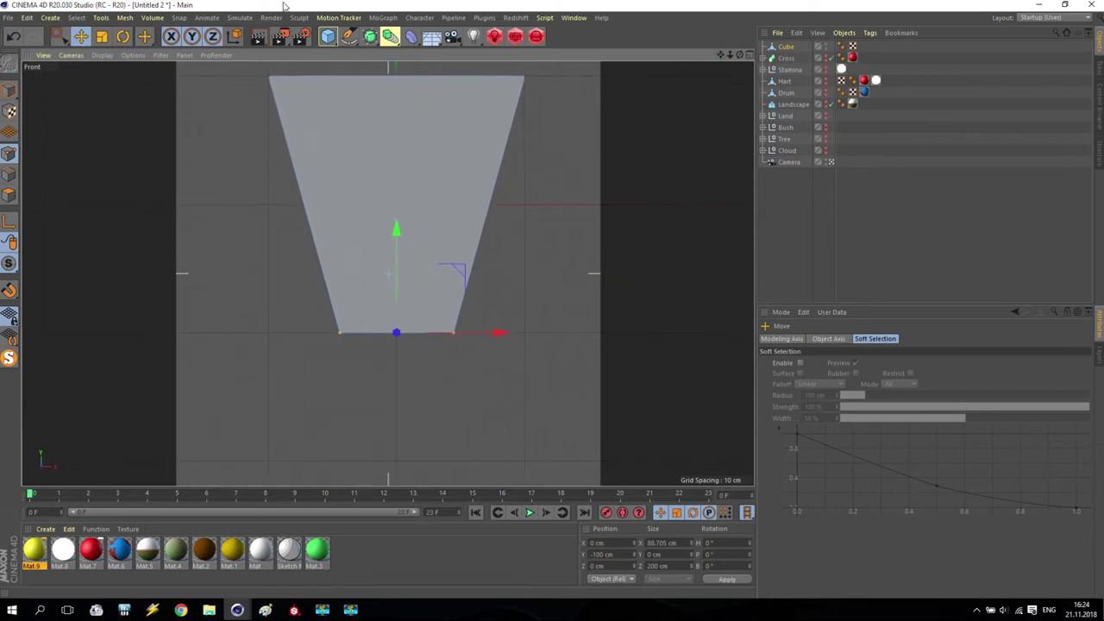
{"action": "left_click", "coordinate": [327, 36]}
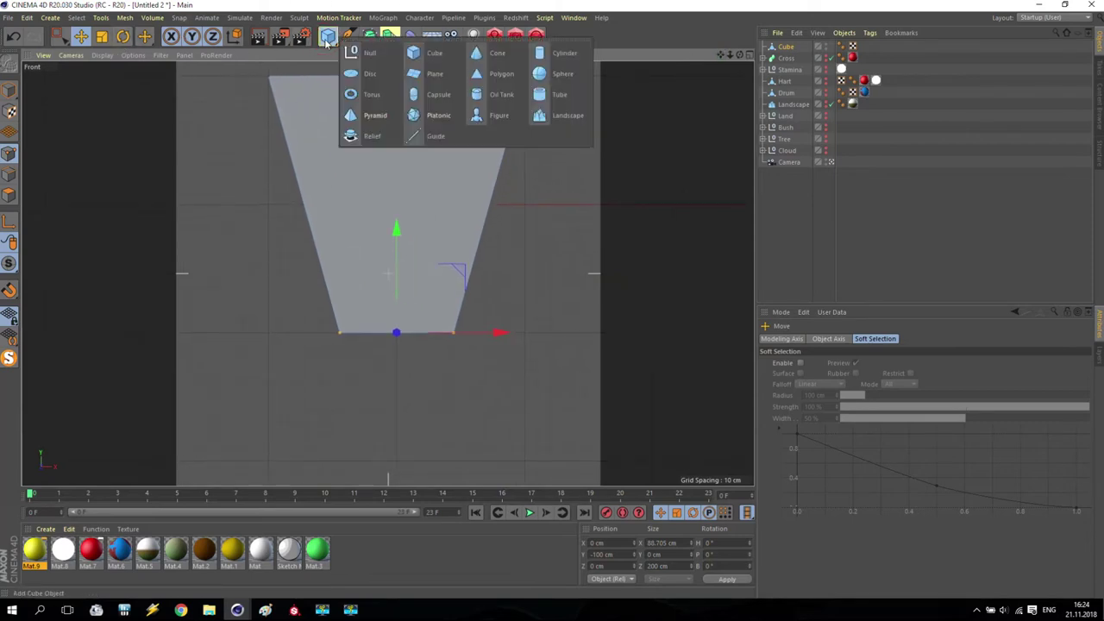
{"action": "left_click", "coordinate": [425, 59]}
{"action": "left_click", "coordinate": [831, 174]}
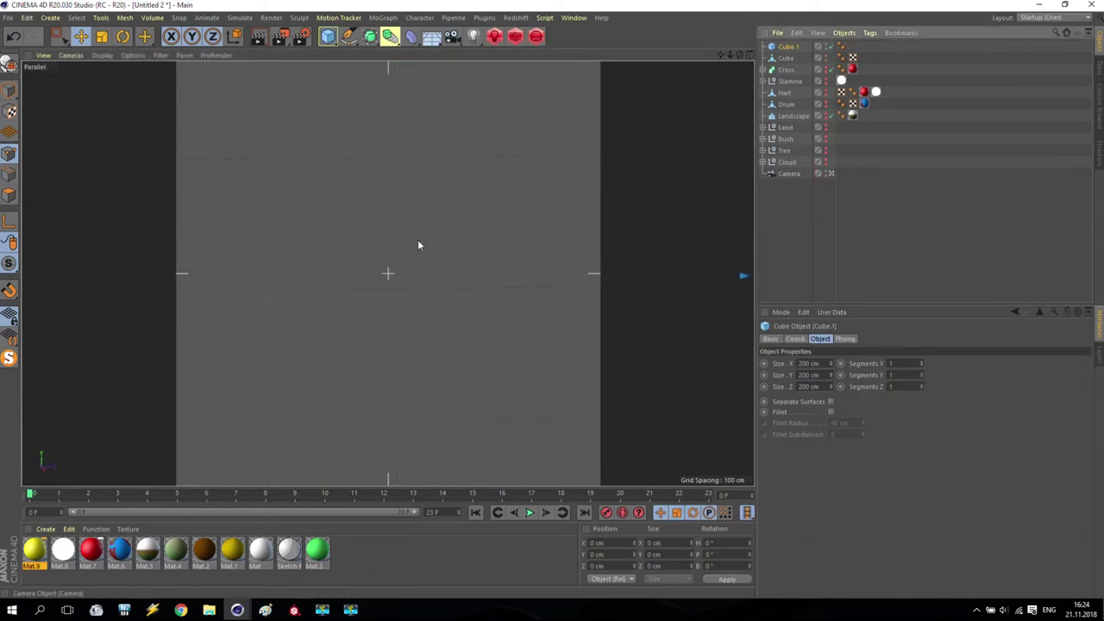
{"action": "left_click", "coordinate": [831, 173]}
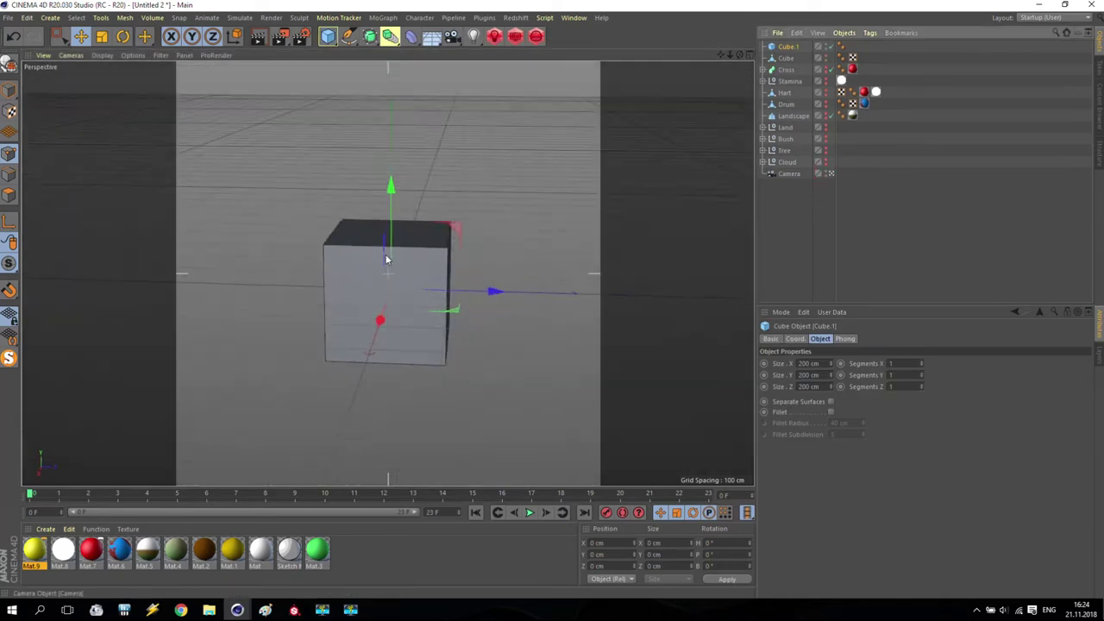
{"action": "key", "text": "Delete"}
Step: Try to narrow the tapered cube's bottom points to about 22 cm in Z
{"action": "left_click", "coordinate": [795, 48]}
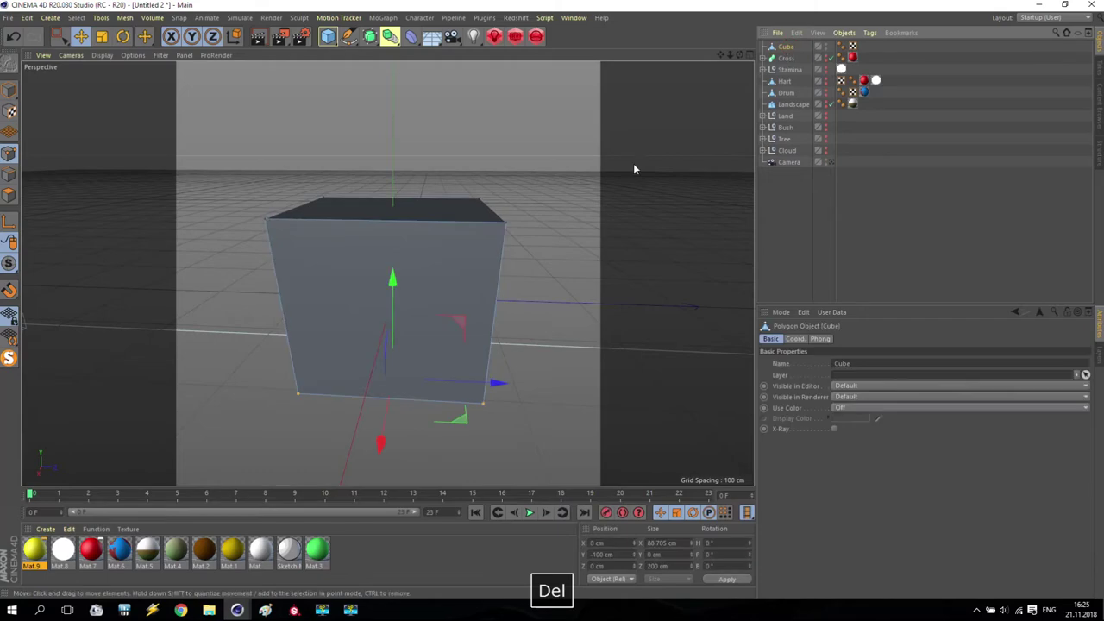
{"action": "left_click_drag", "start_coordinate": [301, 323], "coordinate": [190, 117], "text": "alt"}
{"action": "key", "text": "t"}
{"action": "left_click_drag", "start_coordinate": [480, 349], "coordinate": [394, 363]}
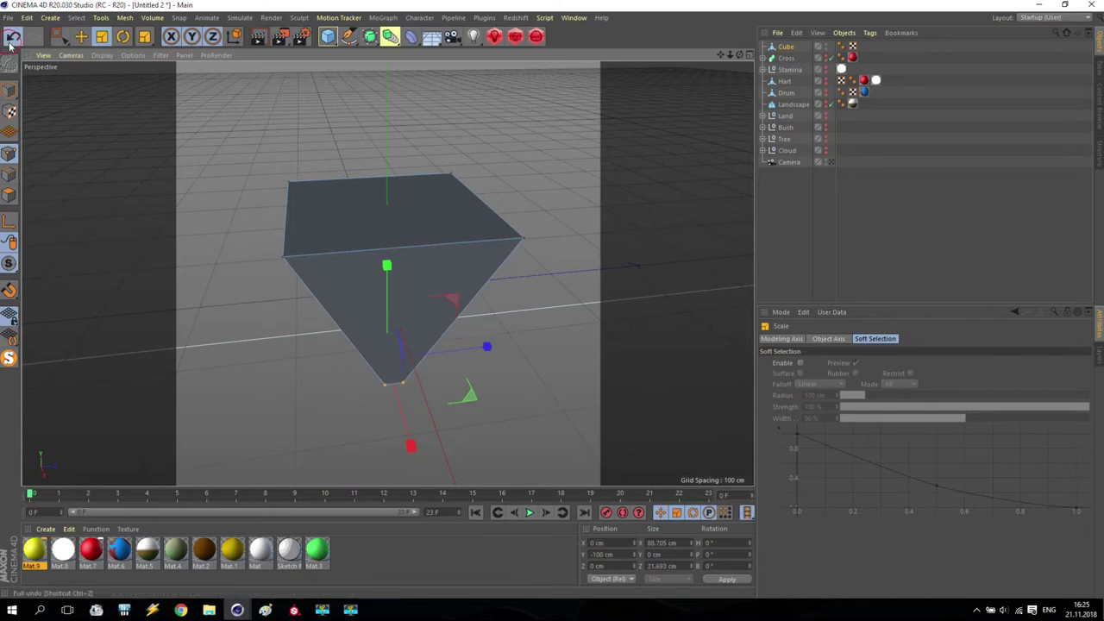
{"action": "key", "text": "ctrl+z"}
Step: Scale the whole tapered cube to a depth of about 93 cm in Z
{"action": "left_click", "coordinate": [9, 109]}
{"action": "left_click_drag", "start_coordinate": [486, 281], "coordinate": [430, 288]}
{"action": "left_click_drag", "start_coordinate": [271, 310], "coordinate": [451, 255], "text": "alt"}
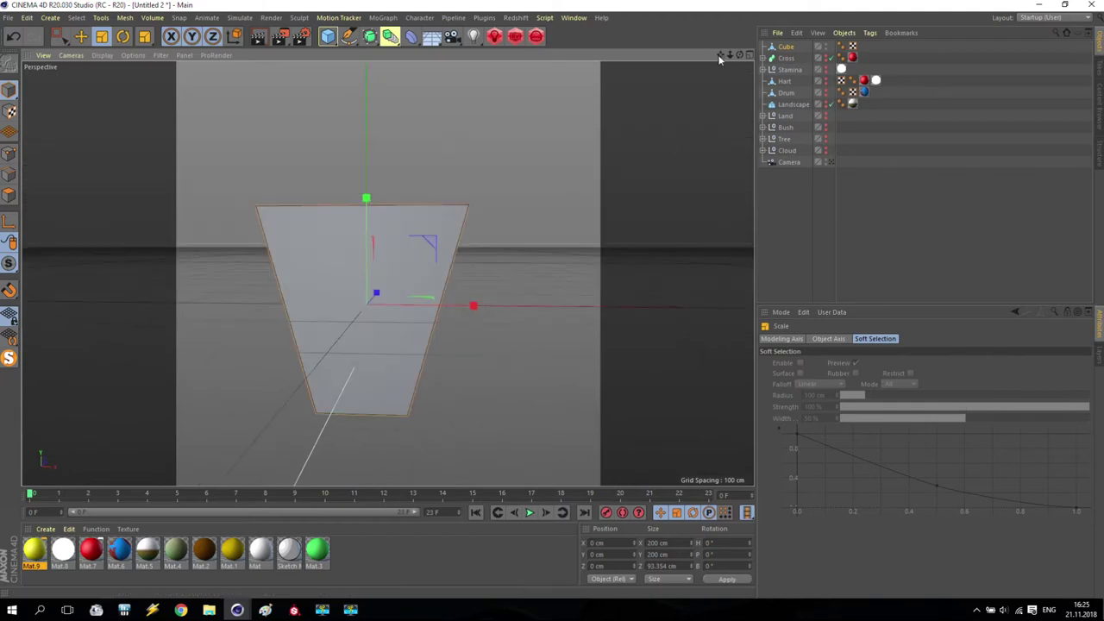
Step: Add a second cube divided into 3 segments in X and 3 segments in Y
{"action": "left_click_drag", "start_coordinate": [721, 56], "coordinate": [720, 58]}
{"action": "left_click", "coordinate": [331, 38]}
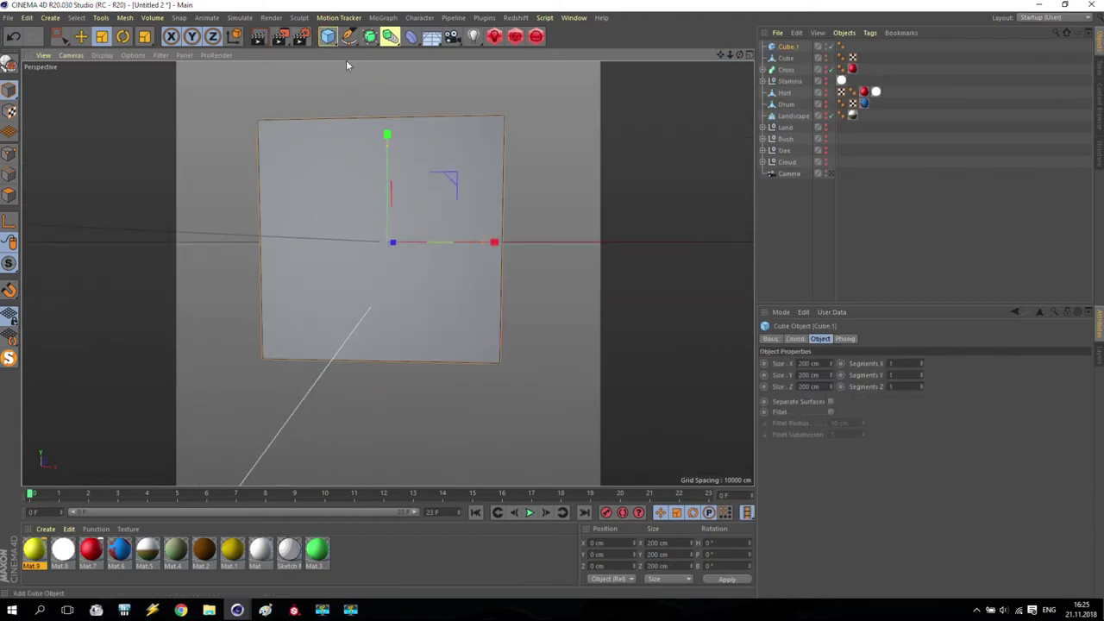
{"action": "left_click", "coordinate": [922, 361]}
{"action": "left_click", "coordinate": [921, 361]}
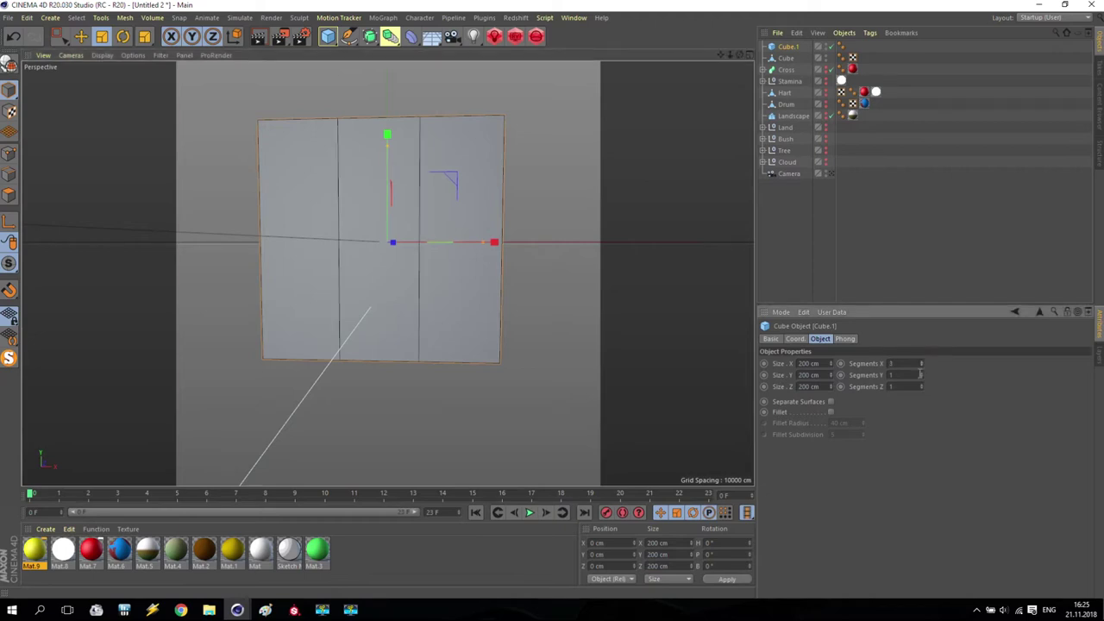
{"action": "left_click", "coordinate": [921, 376]}
{"action": "left_click", "coordinate": [922, 376]}
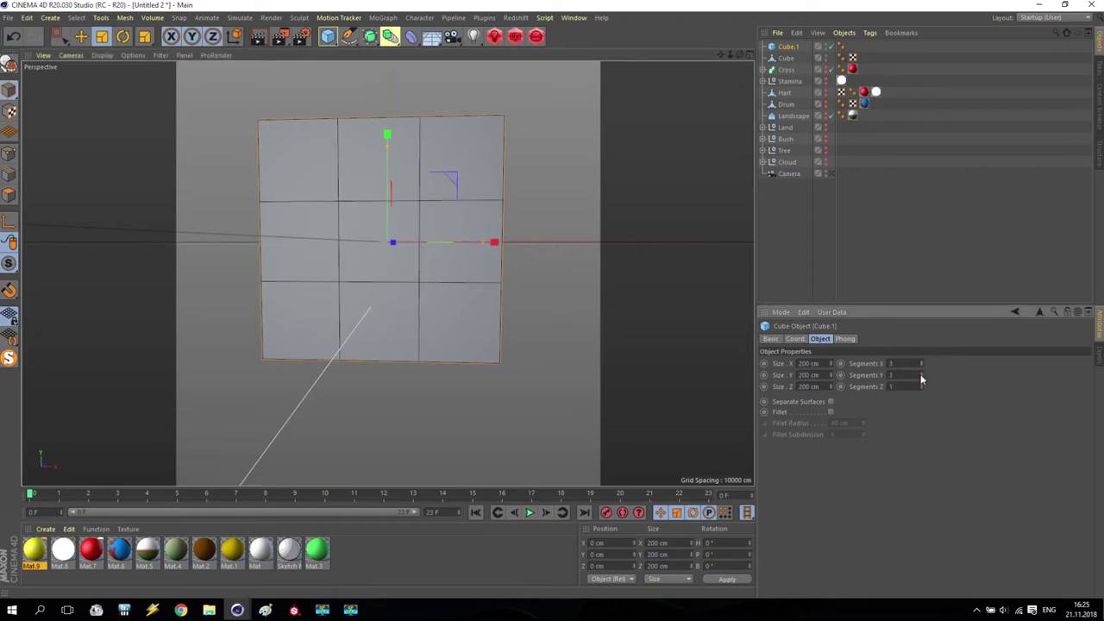
Step: Make the segmented cube editable, thinning it to about 61 cm in Z and moving it to about -42 cm in Z
{"action": "middle_click", "coordinate": [495, 292]}
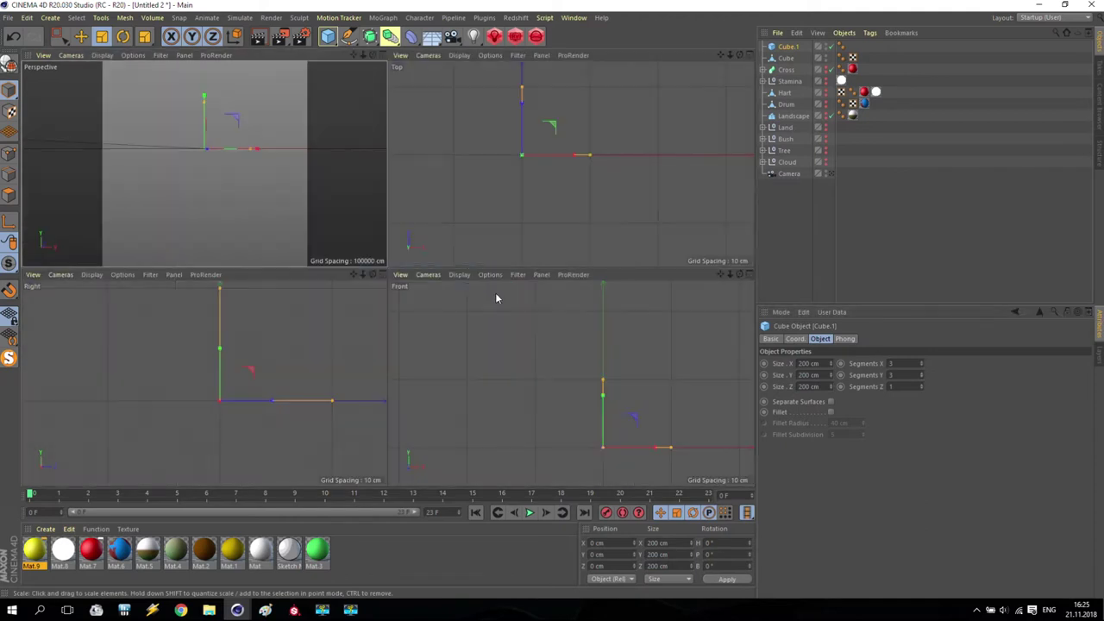
{"action": "middle_click", "coordinate": [245, 163]}
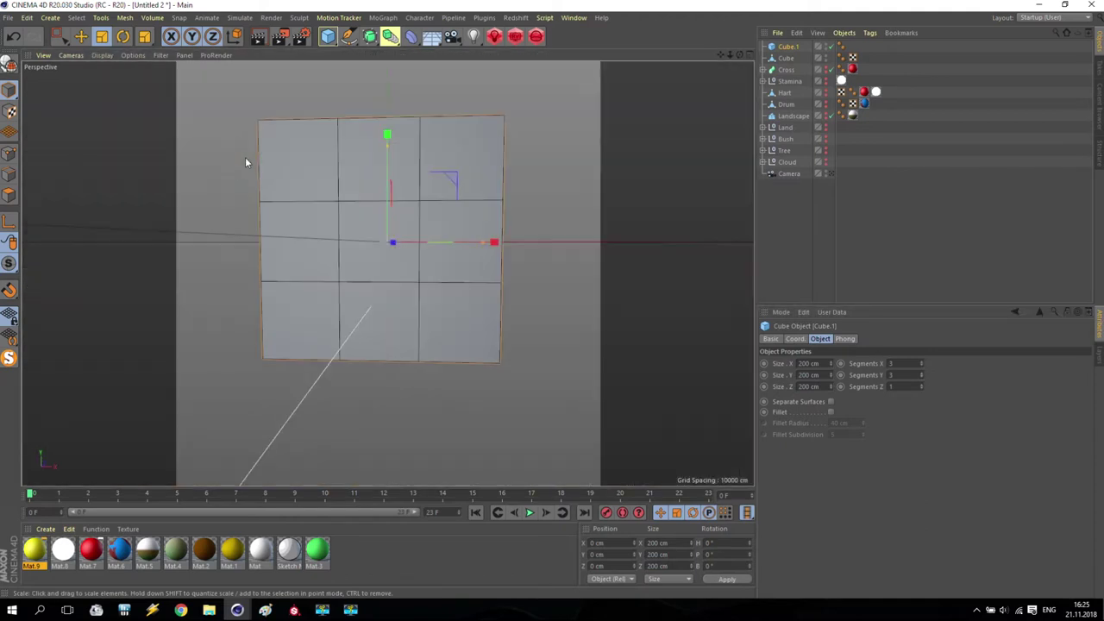
{"action": "middle_click", "coordinate": [363, 263]}
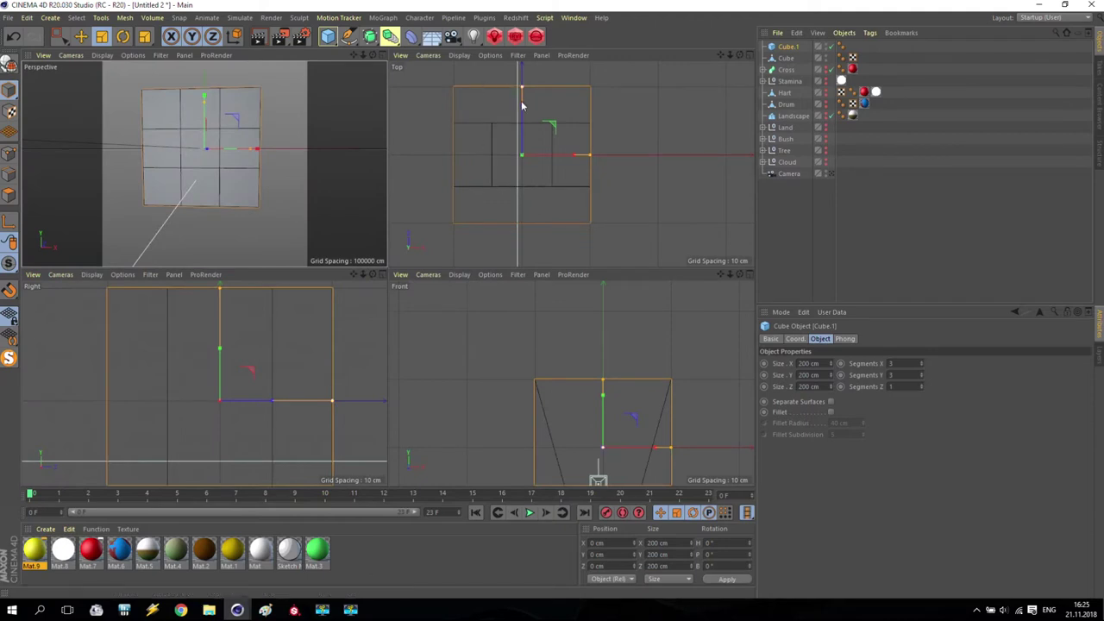
{"action": "left_click", "coordinate": [9, 66]}
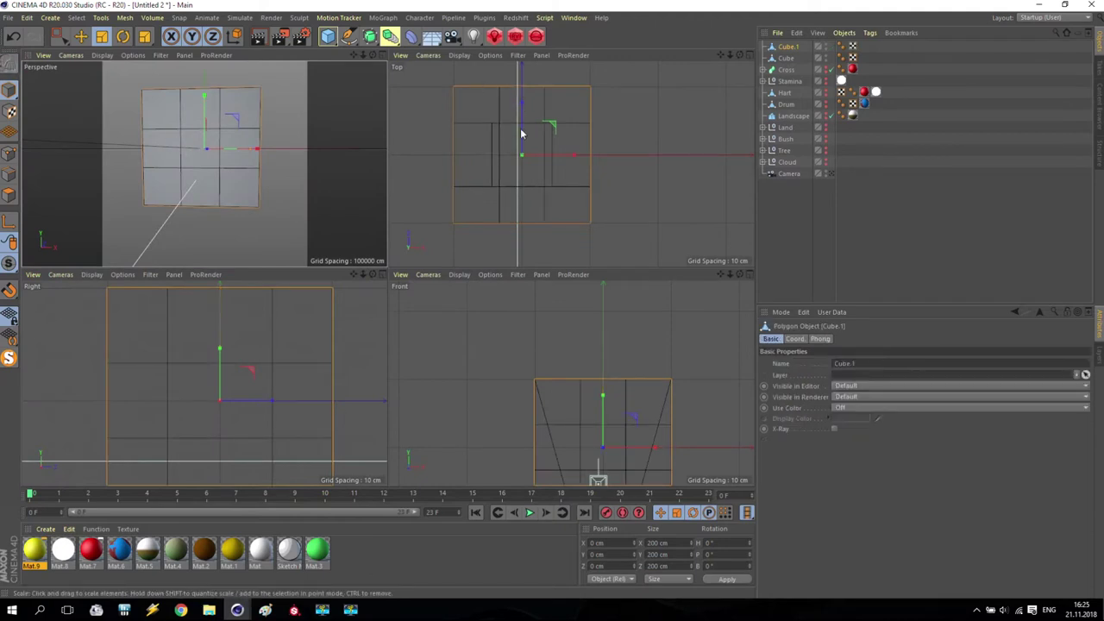
{"action": "left_click_drag", "start_coordinate": [523, 105], "coordinate": [525, 145]}
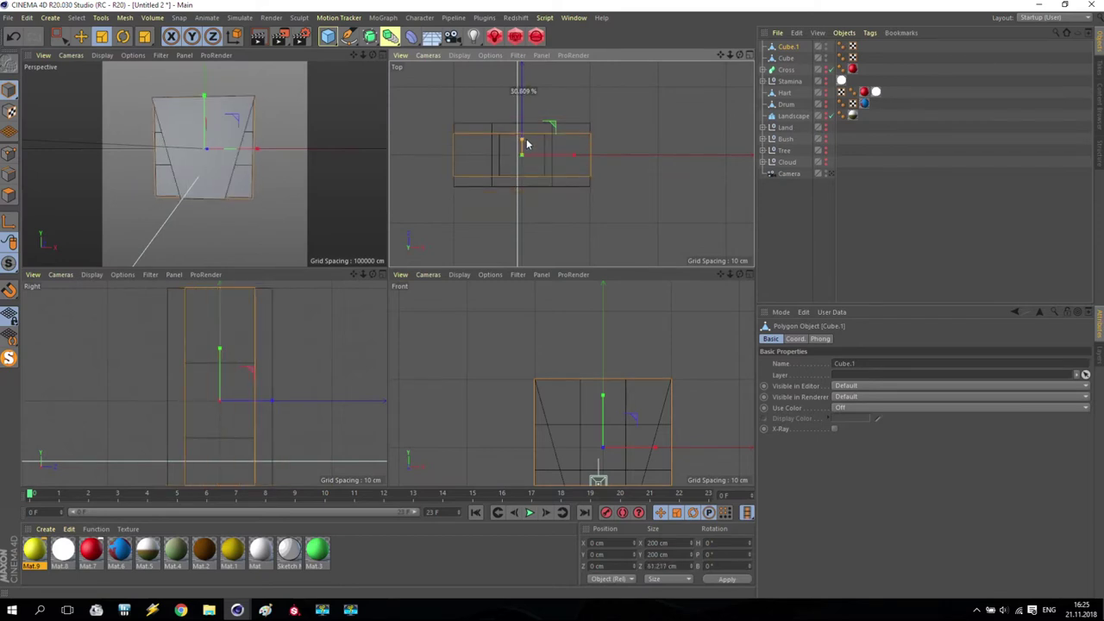
{"action": "key", "text": "e"}
{"action": "left_click_drag", "start_coordinate": [522, 104], "coordinate": [517, 162]}
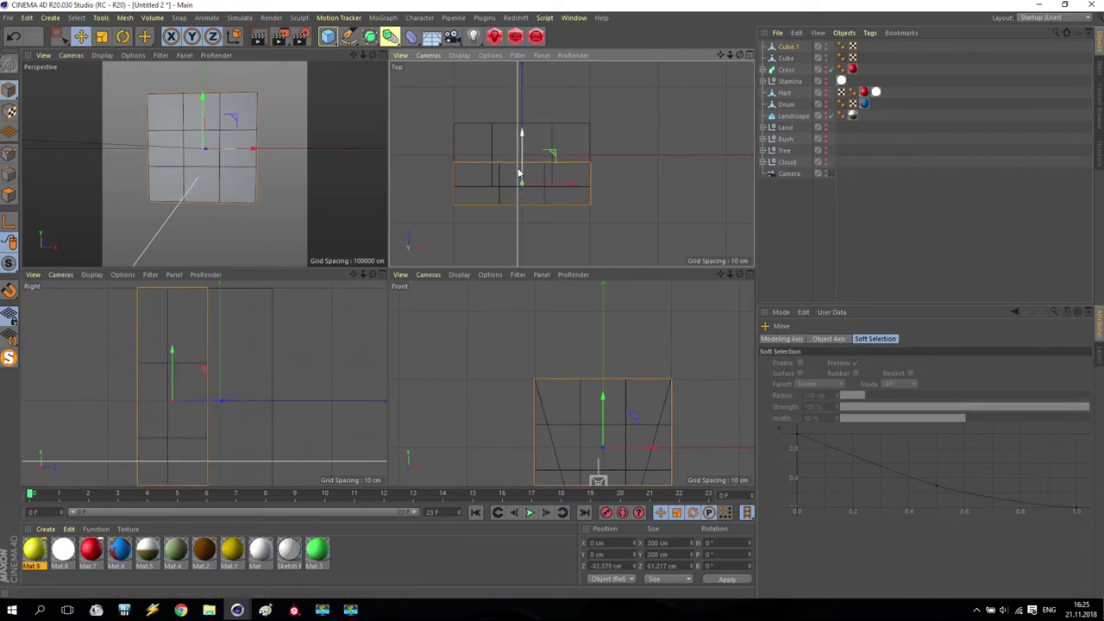
Step: Round the segmented cube's outline by scaling its four corner point pairs inward to about 156 cm in X and Y
{"action": "middle_click_drag", "start_coordinate": [715, 381], "coordinate": [688, 306], "text": "alt"}
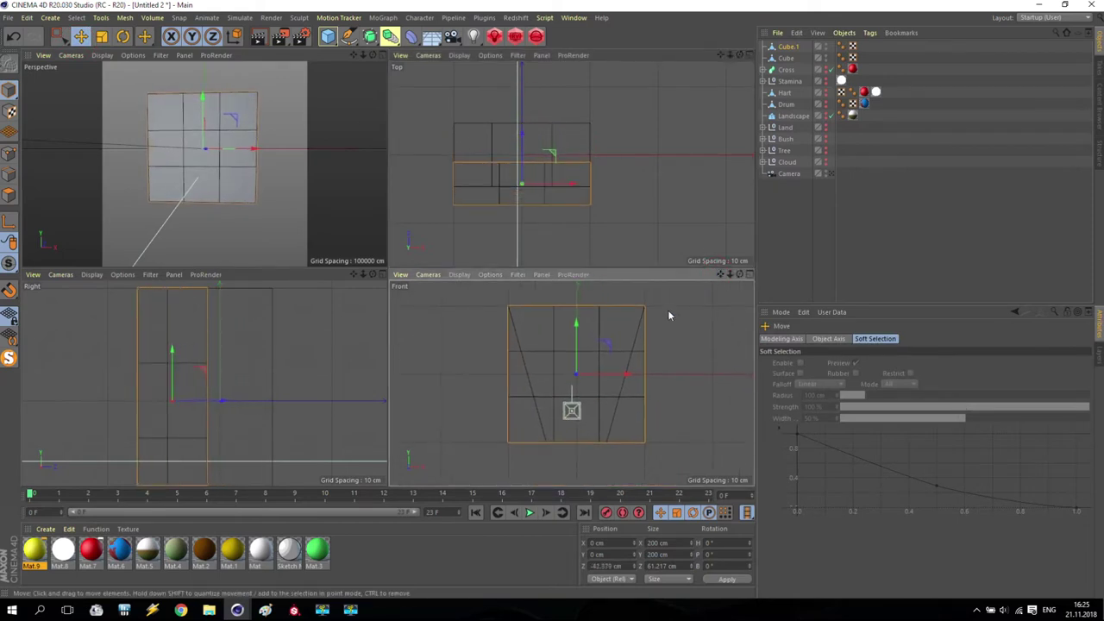
{"action": "left_click", "coordinate": [9, 154]}
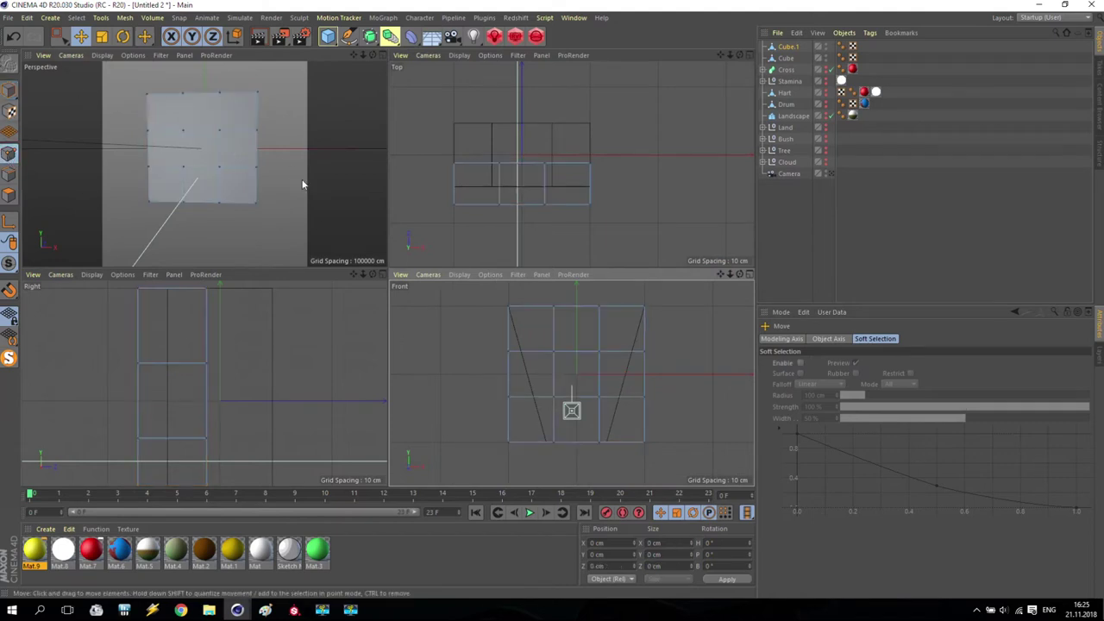
{"action": "left_click", "coordinate": [58, 36]}
{"action": "left_click_drag", "start_coordinate": [484, 299], "coordinate": [561, 343]}
{"action": "left_click_drag", "start_coordinate": [661, 305], "coordinate": [637, 342], "text": "shift"}
{"action": "left_click_drag", "start_coordinate": [671, 478], "coordinate": [637, 435], "text": "shift"}
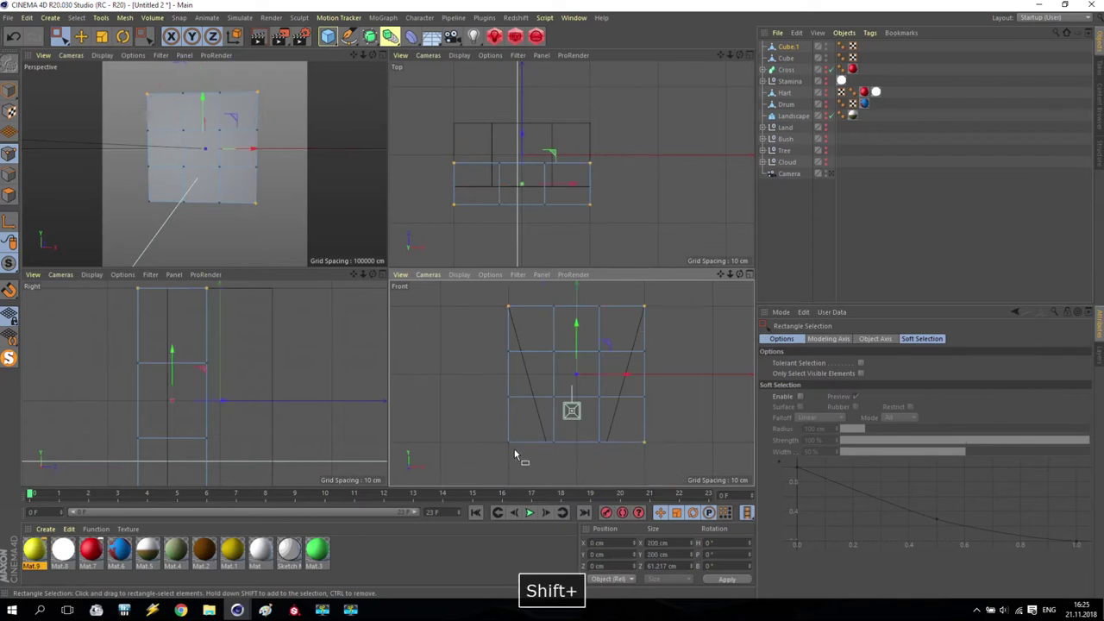
{"action": "left_click_drag", "start_coordinate": [493, 450], "coordinate": [524, 434], "text": "shift"}
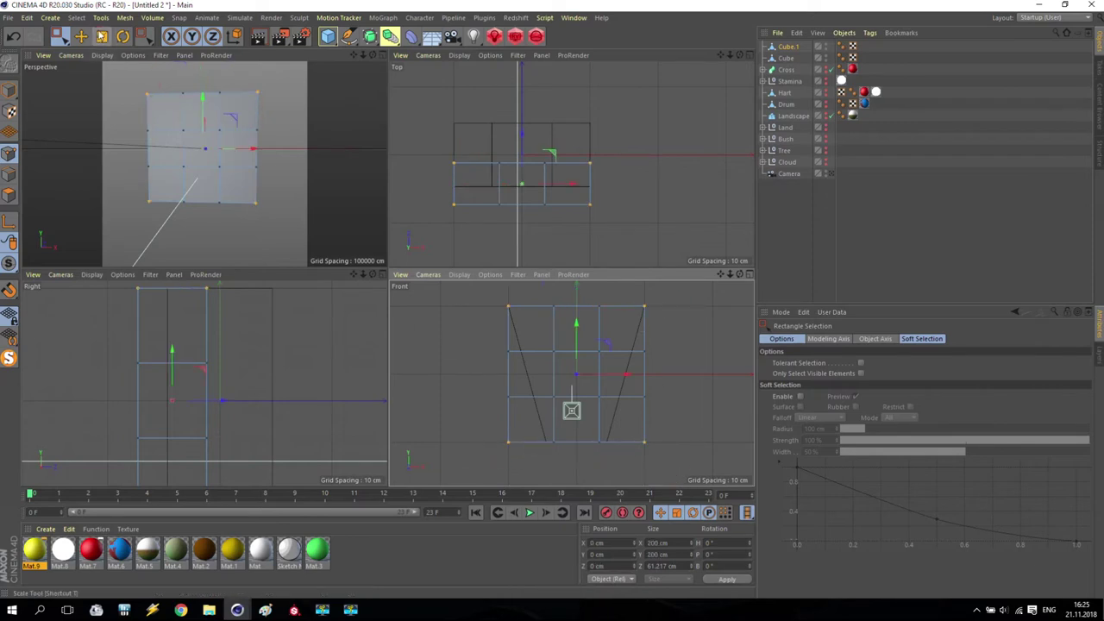
{"action": "key", "text": "t"}
{"action": "left_click_drag", "start_coordinate": [606, 345], "coordinate": [604, 353]}
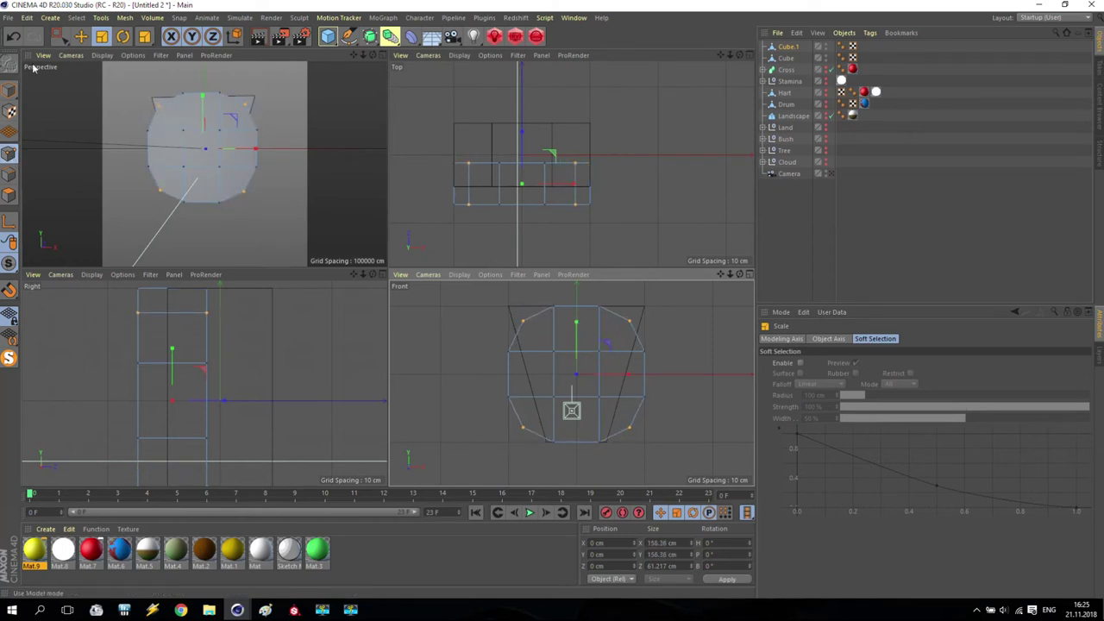
Step: Flatten the segmented cube by scaling all its points to about 129 cm in Y
{"action": "key", "text": "0"}
{"action": "left_click_drag", "start_coordinate": [465, 299], "coordinate": [682, 466]}
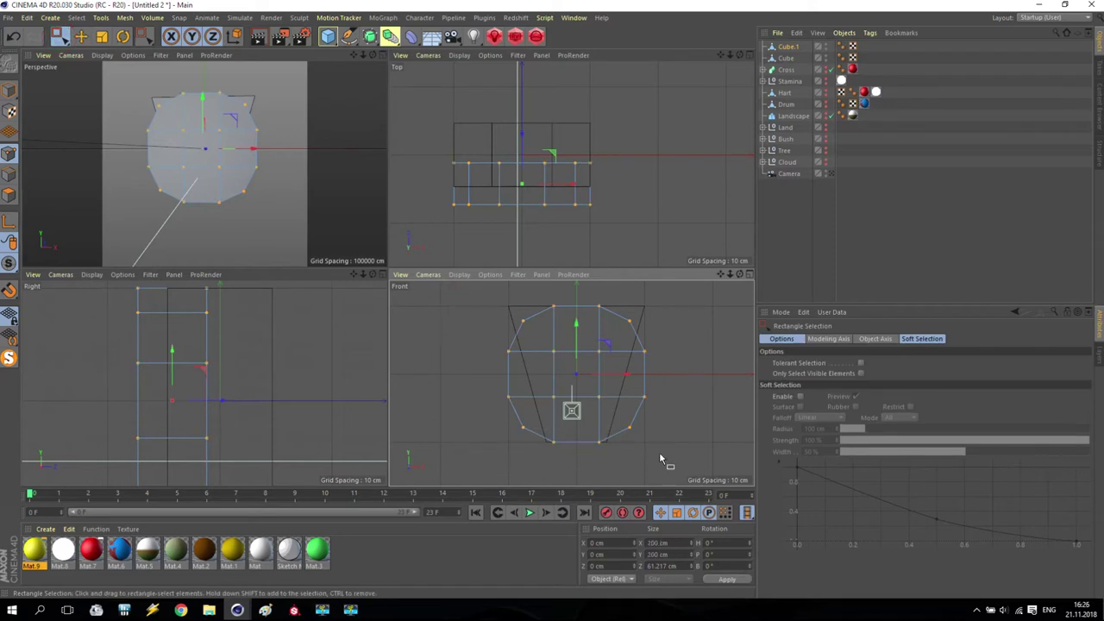
{"action": "left_click", "coordinate": [102, 37]}
{"action": "left_click_drag", "start_coordinate": [577, 320], "coordinate": [581, 346]}
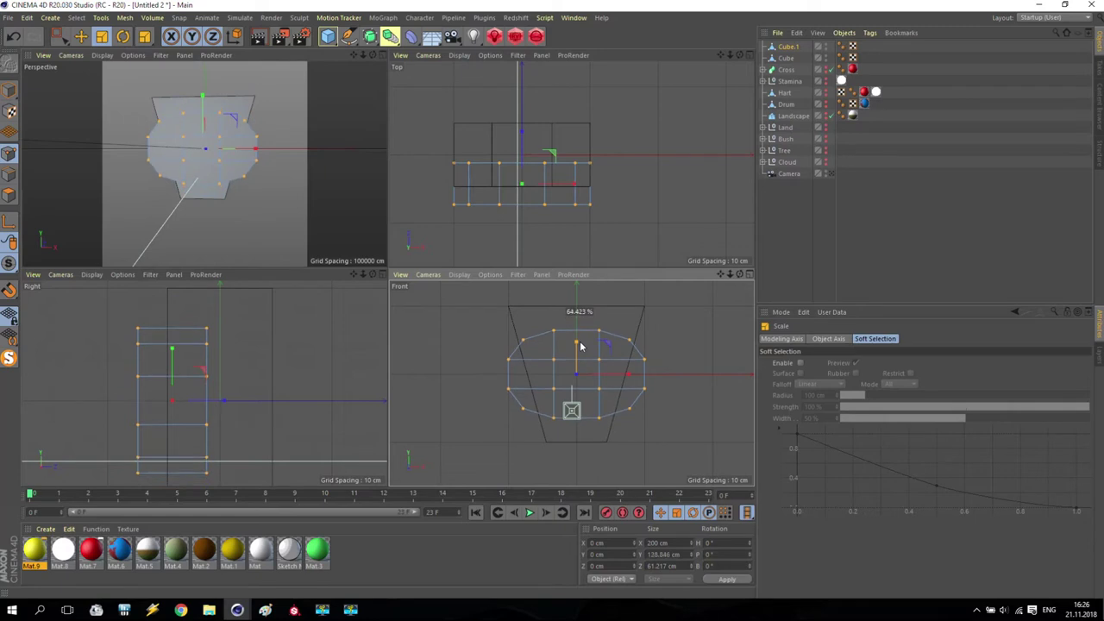
{"action": "left_click_drag", "start_coordinate": [581, 346], "coordinate": [581, 346]}
{"action": "key", "text": "e"}
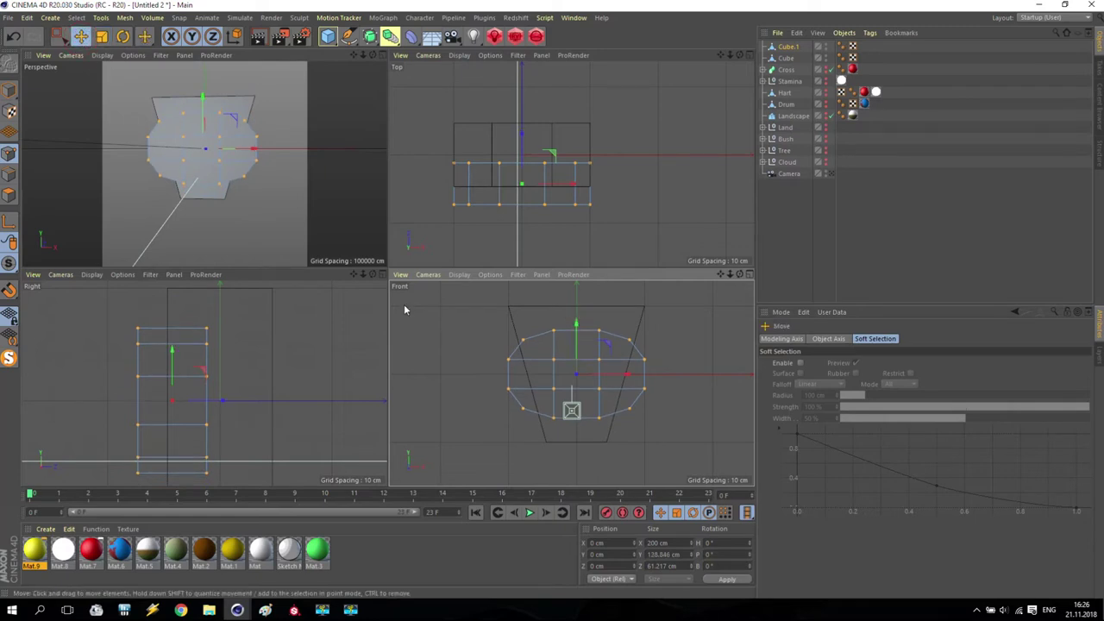
Step: Bevel the two upper inner points on the segmented cube's front face with an offset of about 24 cm
{"action": "left_click", "coordinate": [191, 139]}
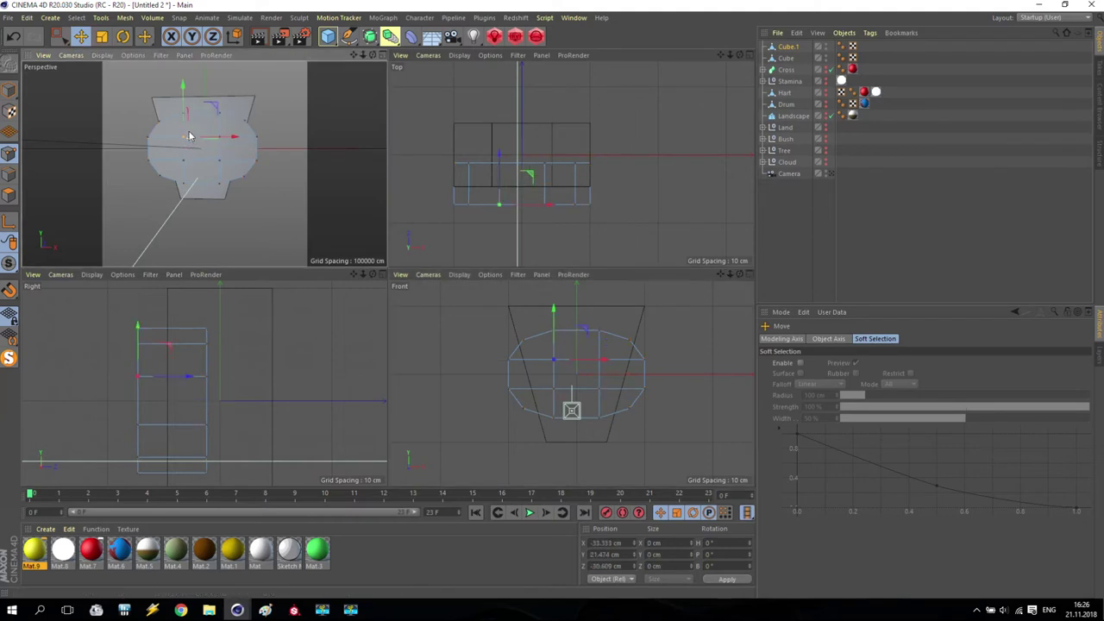
{"action": "middle_click", "coordinate": [190, 137]}
{"action": "scroll", "coordinate": [376, 191], "scroll_direction": "up", "scroll_amount": 2}
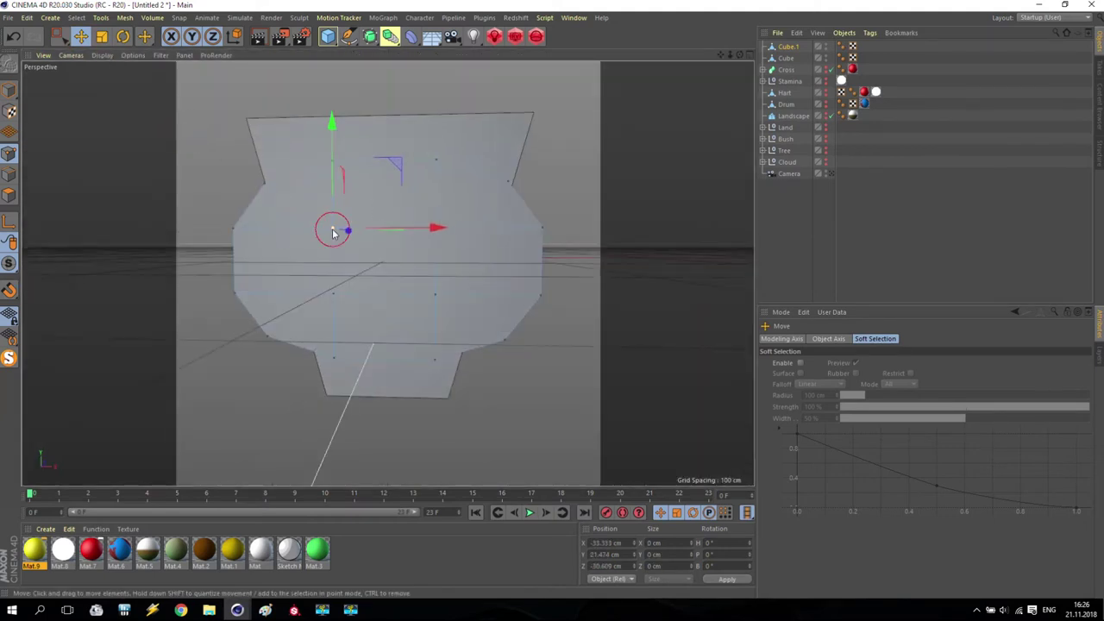
{"action": "left_click", "coordinate": [434, 230]}
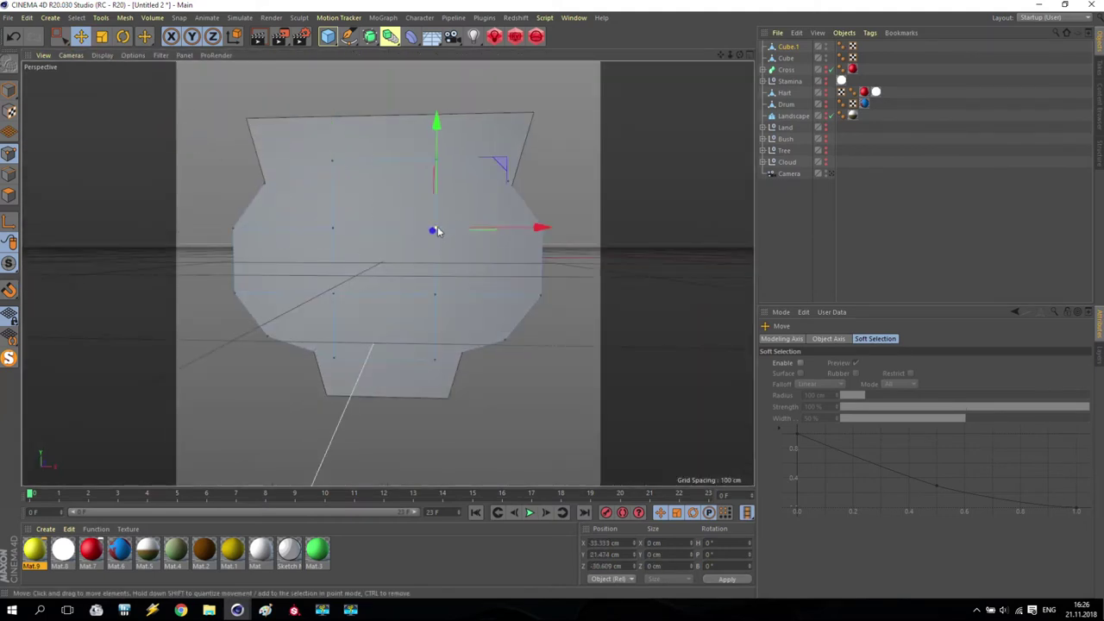
{"action": "left_click", "coordinate": [330, 232], "text": "shift"}
{"action": "right_click", "coordinate": [332, 232]}
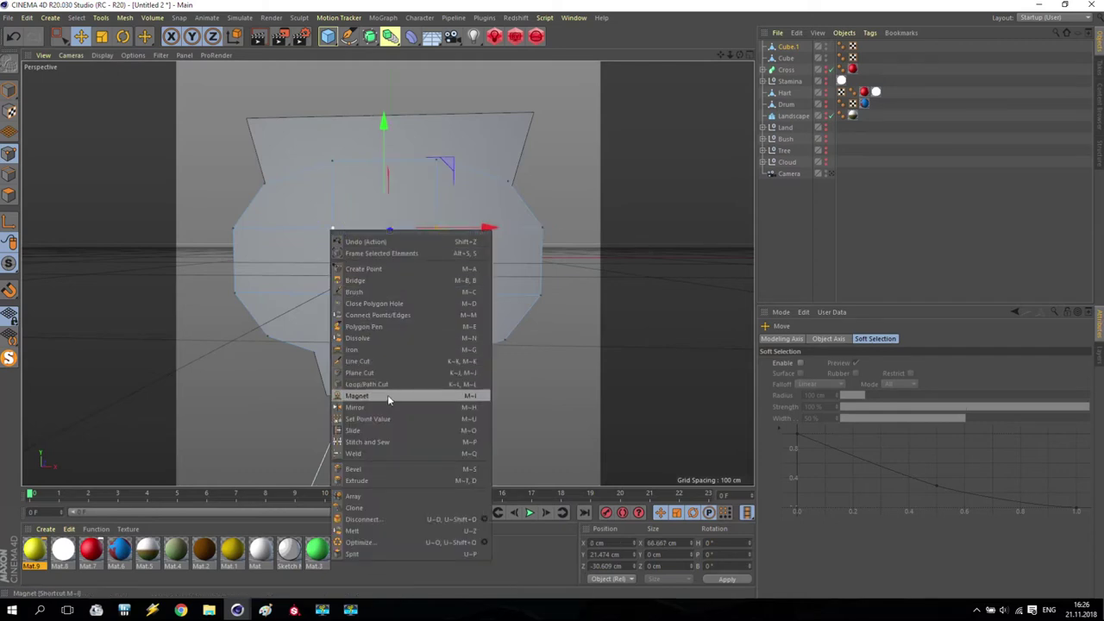
{"action": "left_click", "coordinate": [370, 469]}
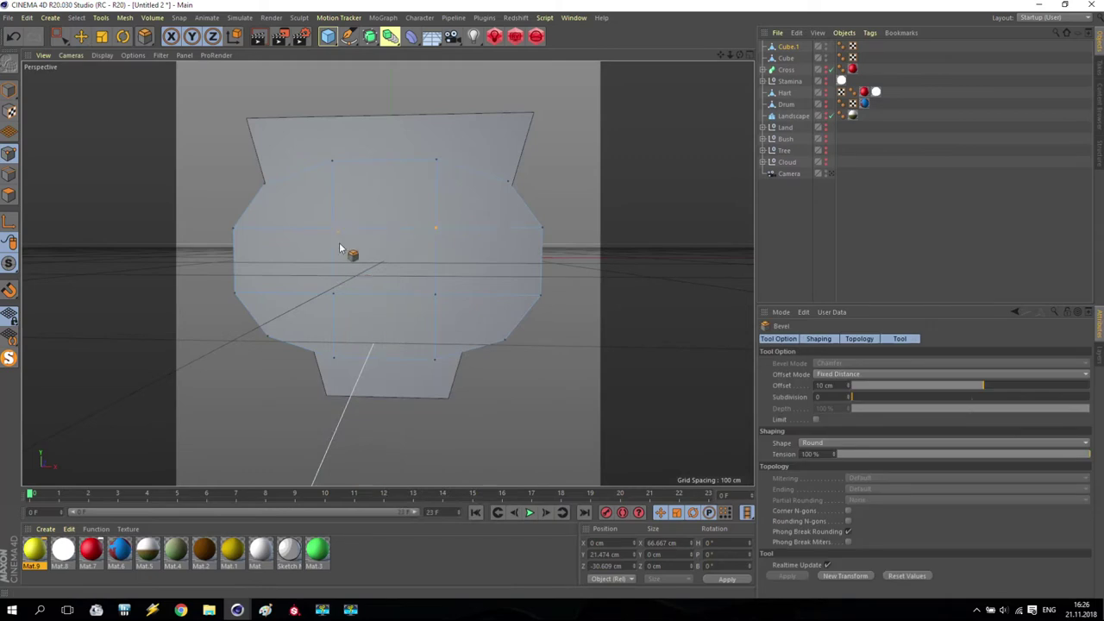
{"action": "left_click_drag", "start_coordinate": [332, 235], "coordinate": [377, 227]}
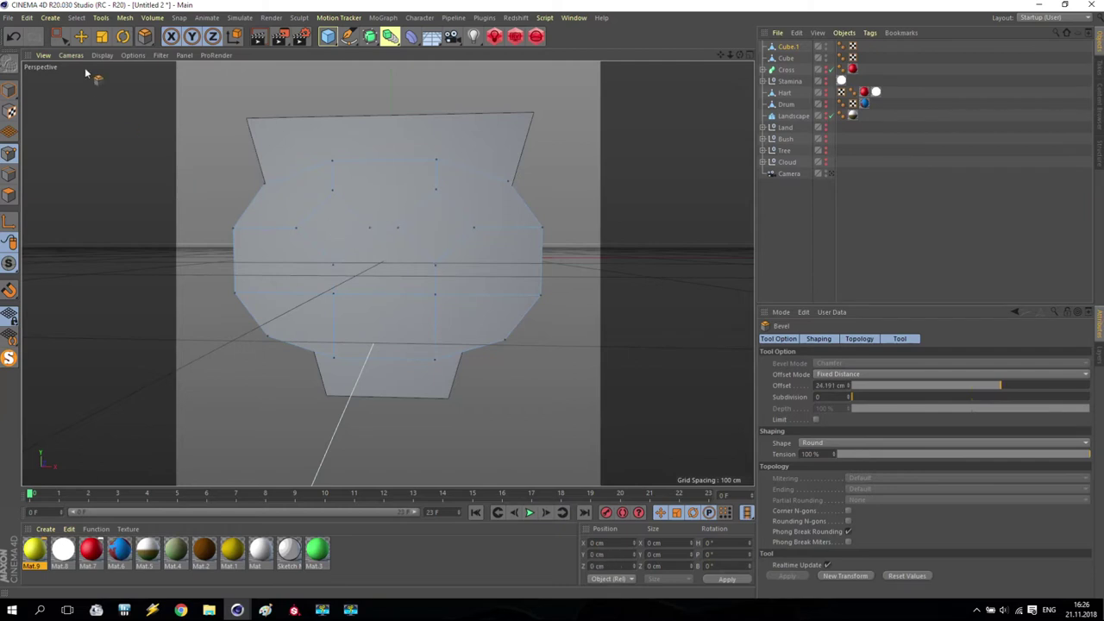
Step: Extrude the two diamond polygons on the front face inward to form recessed eye sockets
{"action": "key", "text": "e"}
{"action": "left_click", "coordinate": [297, 231]}
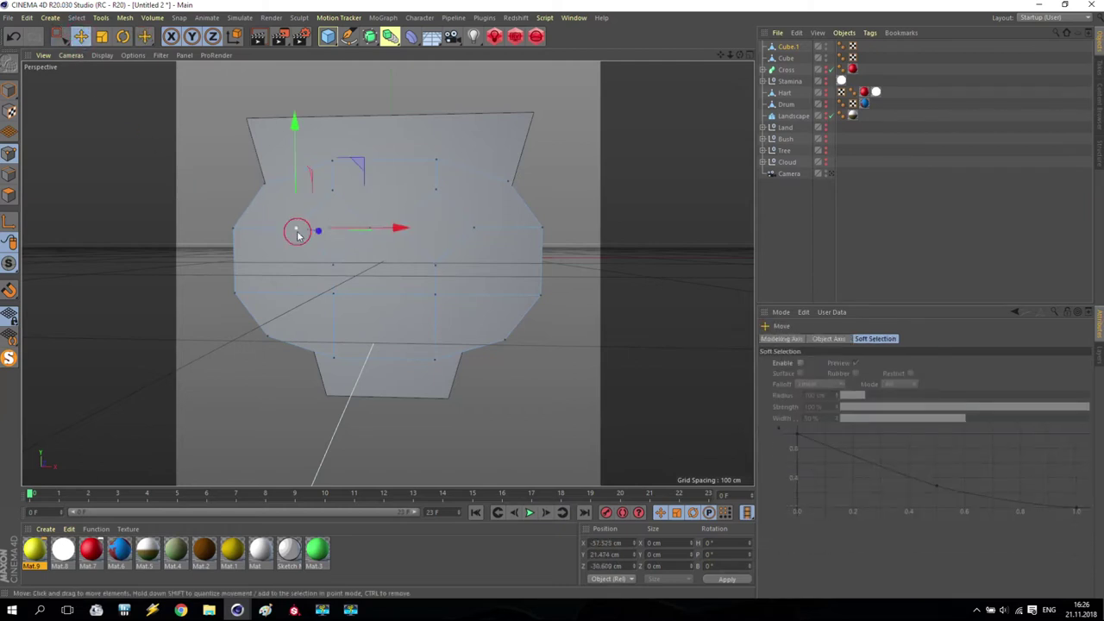
{"action": "left_click", "coordinate": [333, 264]}
{"action": "left_click", "coordinate": [8, 195]}
{"action": "left_click", "coordinate": [336, 227]}
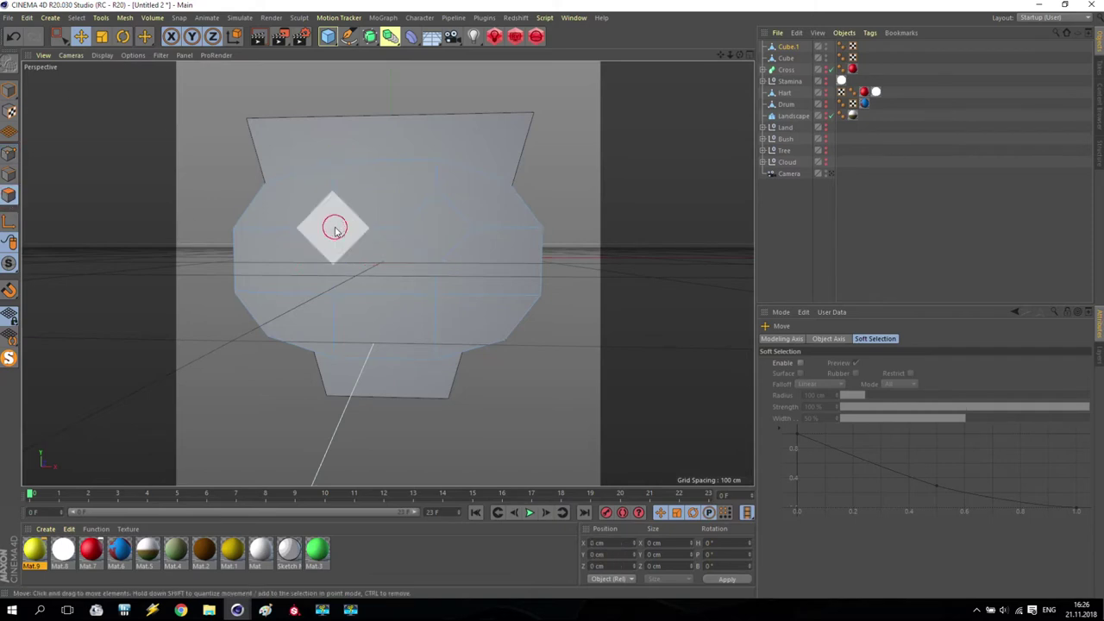
{"action": "left_click", "coordinate": [445, 238], "text": "shift"}
{"action": "right_click", "coordinate": [445, 238], "text": "shift"}
{"action": "left_click", "coordinate": [457, 286]}
{"action": "right_click", "coordinate": [413, 235]}
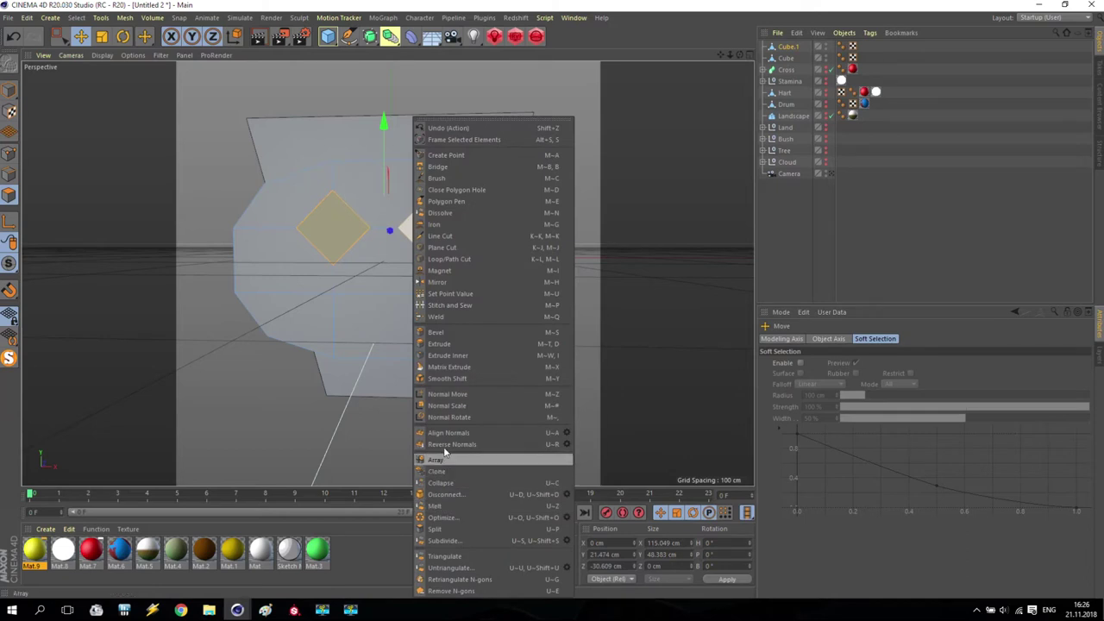
{"action": "left_click", "coordinate": [439, 343]}
{"action": "mouse_move", "coordinate": [439, 343]}
{"action": "left_mouse_down"}
{"action": "mouse_move", "coordinate": [371, 343]}
{"action": "mouse_move", "coordinate": [381, 344]}
{"action": "left_mouse_up"}
Step: Spread the outer corner points of both eye sockets farther apart in X
{"action": "left_click", "coordinate": [8, 155]}
{"action": "left_click", "coordinate": [296, 234]}
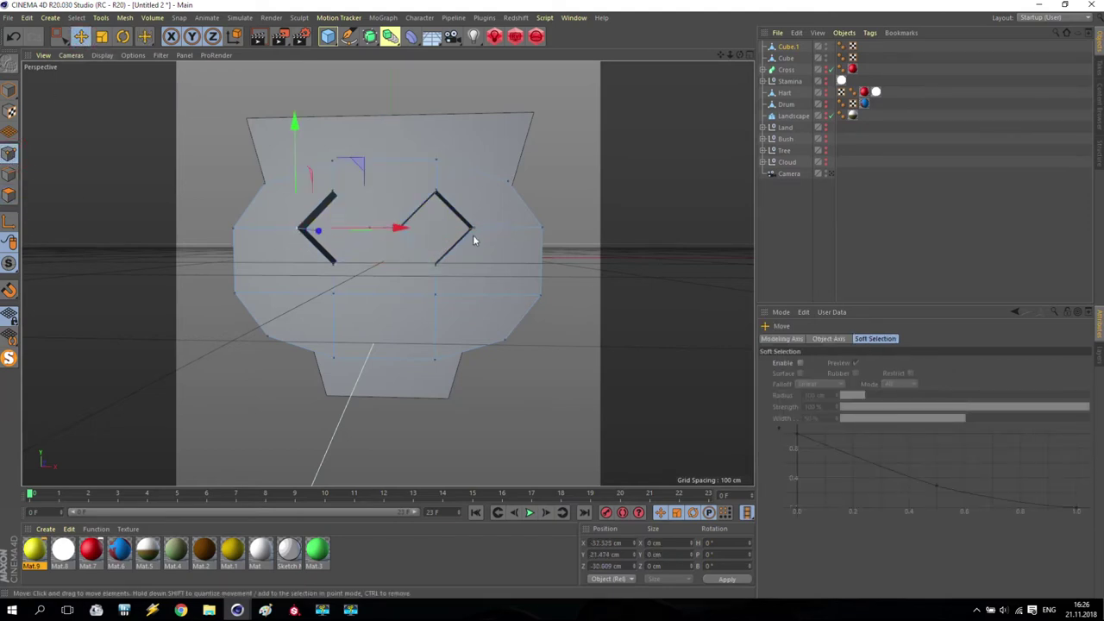
{"action": "left_click", "coordinate": [475, 233], "text": "shift"}
{"action": "key", "text": "t"}
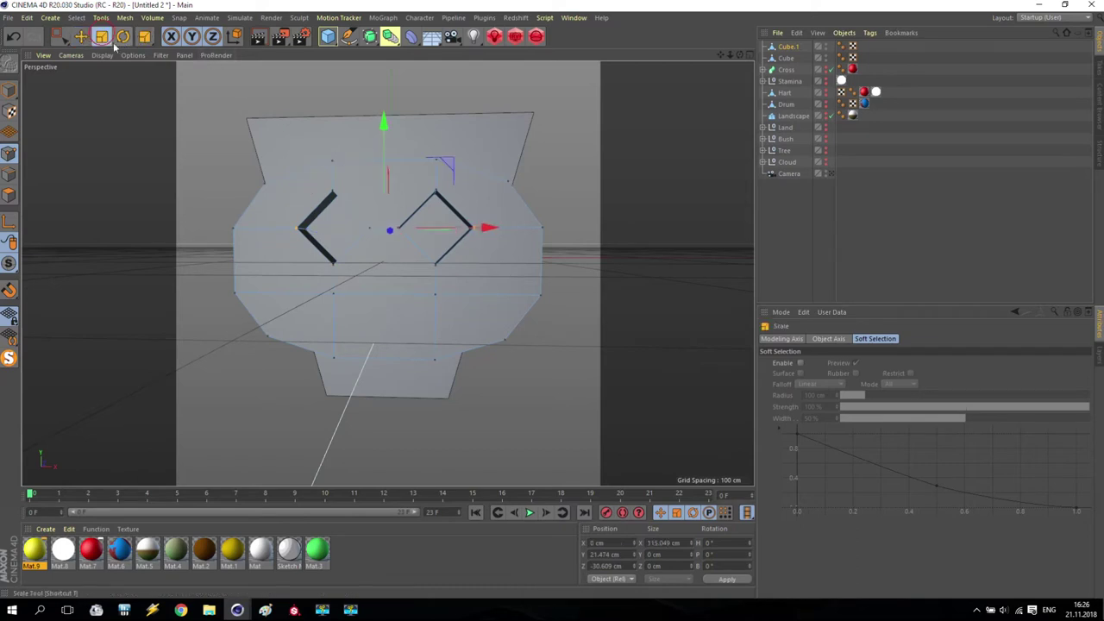
{"action": "left_click_drag", "start_coordinate": [490, 230], "coordinate": [537, 230]}
Step: Lower the top corner points of both eye sockets slightly in Y
{"action": "left_click", "coordinate": [335, 194]}
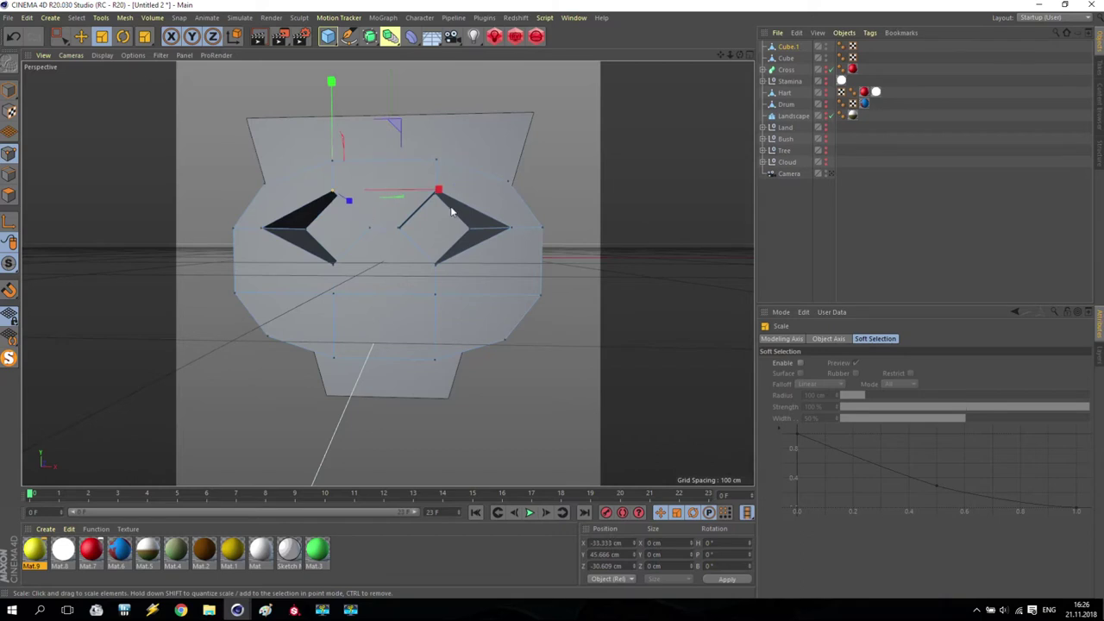
{"action": "left_click", "coordinate": [436, 190]}
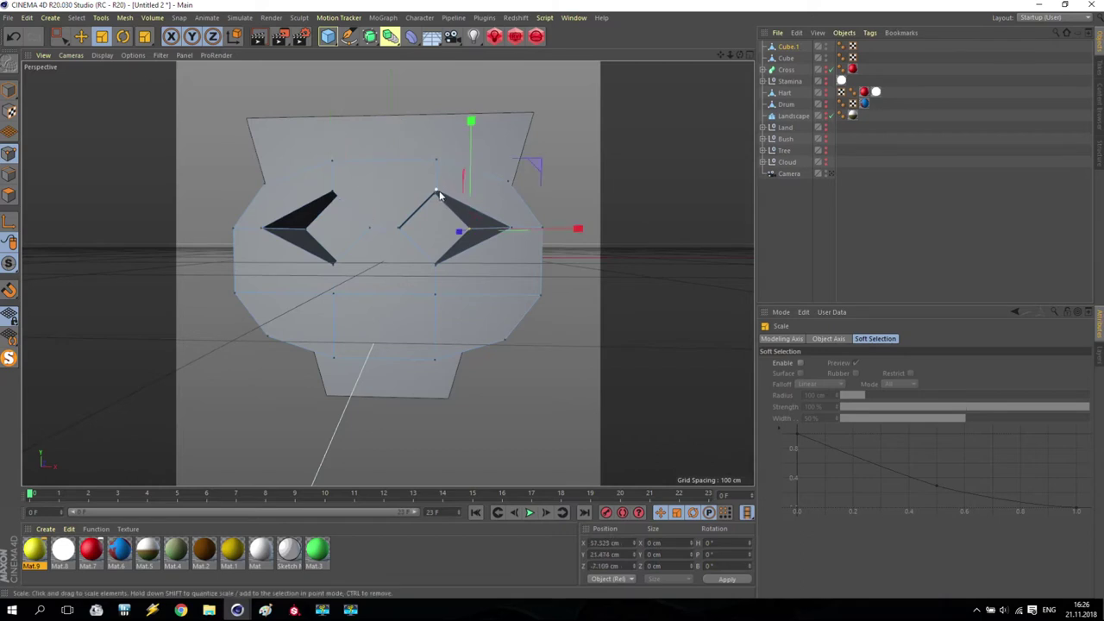
{"action": "left_click", "coordinate": [332, 195], "text": "shift"}
{"action": "key", "text": "e"}
{"action": "left_click_drag", "start_coordinate": [384, 83], "coordinate": [384, 93]}
{"action": "left_click", "coordinate": [586, 354]}
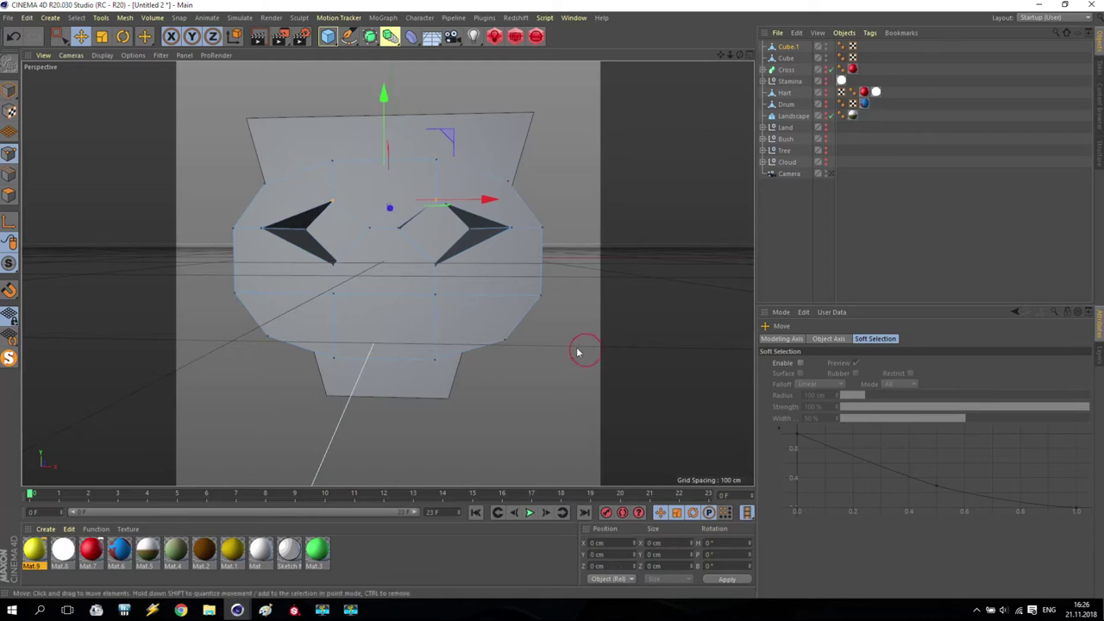
Step: Move the whole face cube Cube.1 down to about -100 cm in Y, below the tapered cube
{"action": "scroll", "coordinate": [458, 278], "scroll_direction": "down", "scroll_amount": 5}
{"action": "left_click", "coordinate": [783, 47]}
{"action": "left_click_drag", "start_coordinate": [426, 170], "coordinate": [429, 247]}
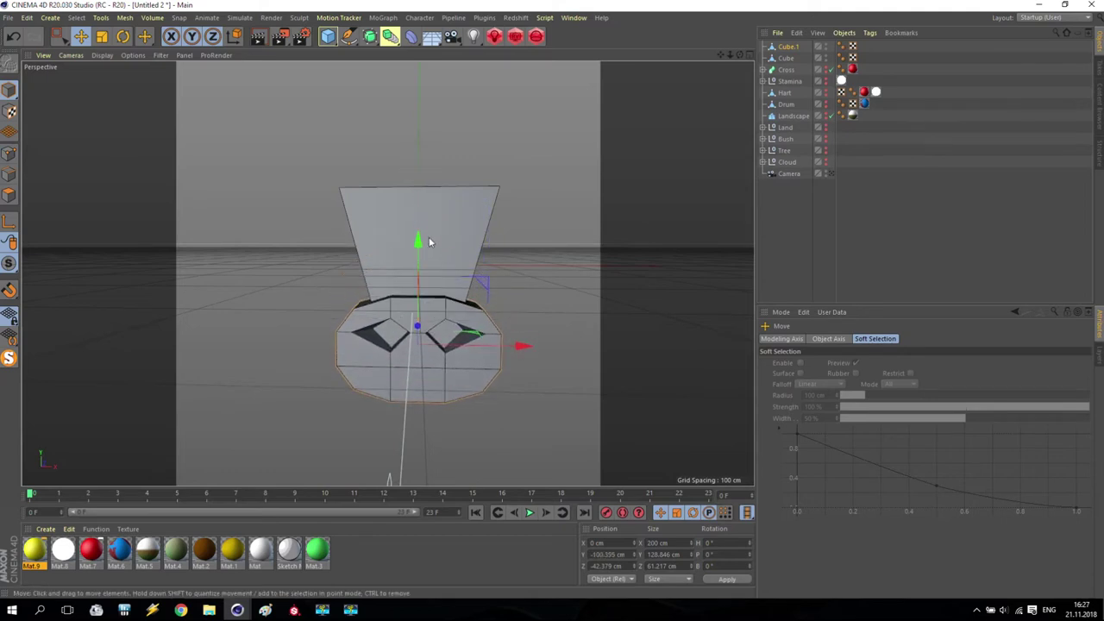
{"action": "middle_click", "coordinate": [429, 237]}
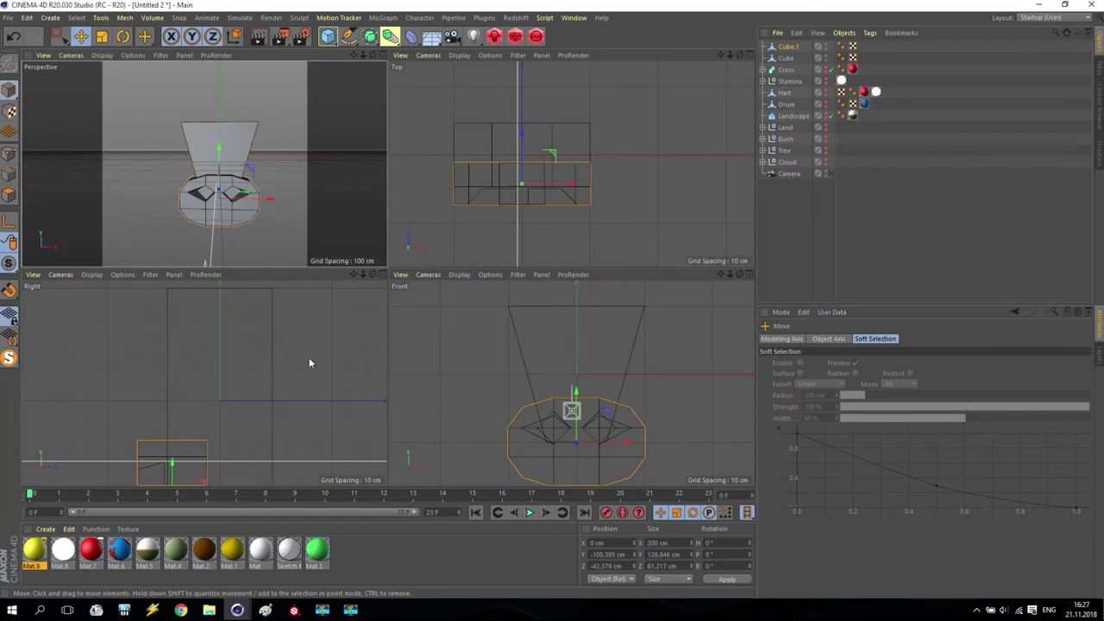
{"action": "middle_click", "coordinate": [242, 179]}
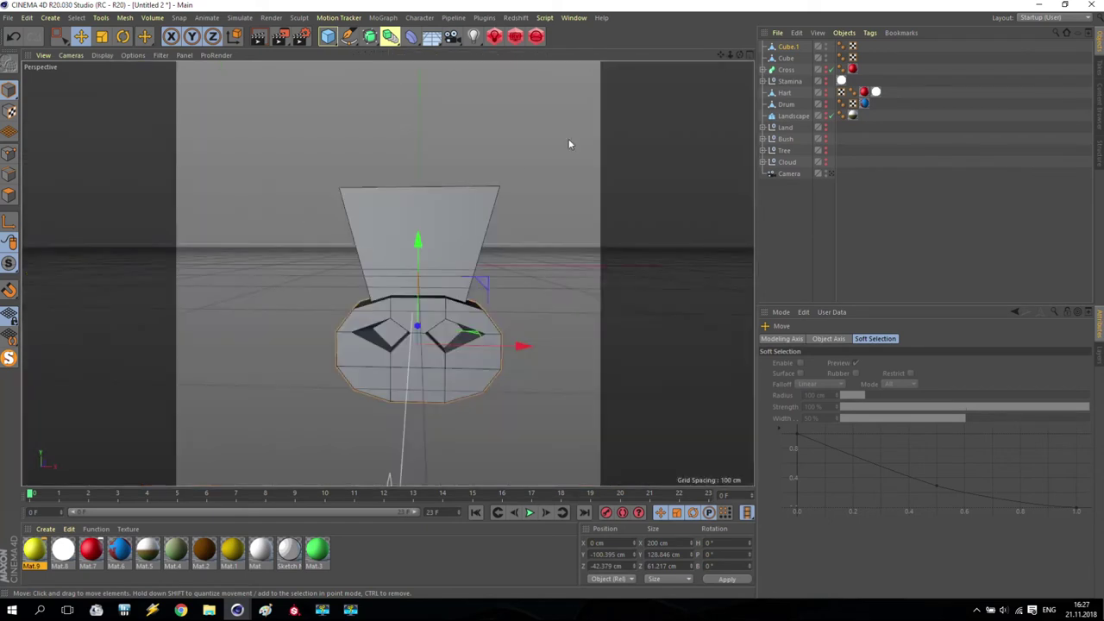
Step: Smooth the face cube Cube.1 by adding a Subdivision Surface and nesting the cube under it
{"action": "left_click", "coordinate": [787, 47]}
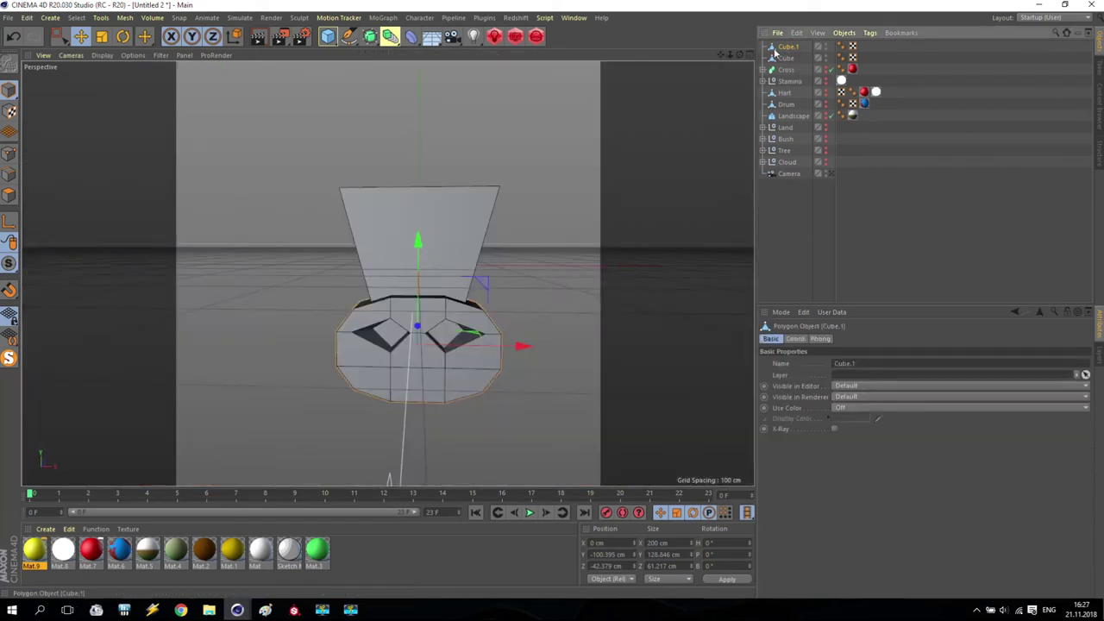
{"action": "left_click", "coordinate": [370, 38]}
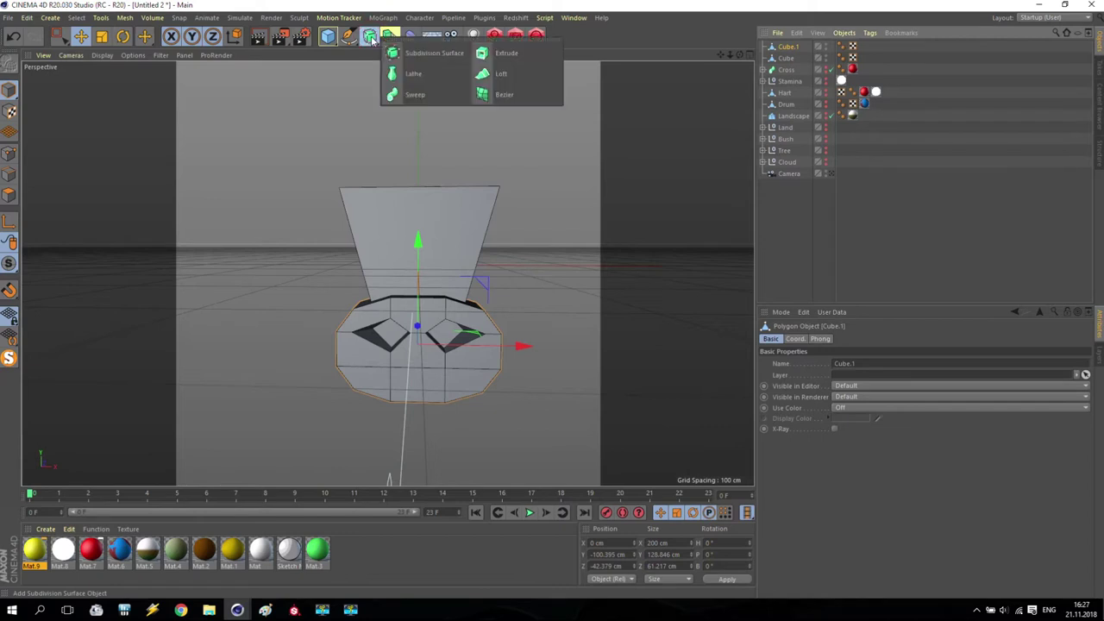
{"action": "left_click", "coordinate": [435, 53]}
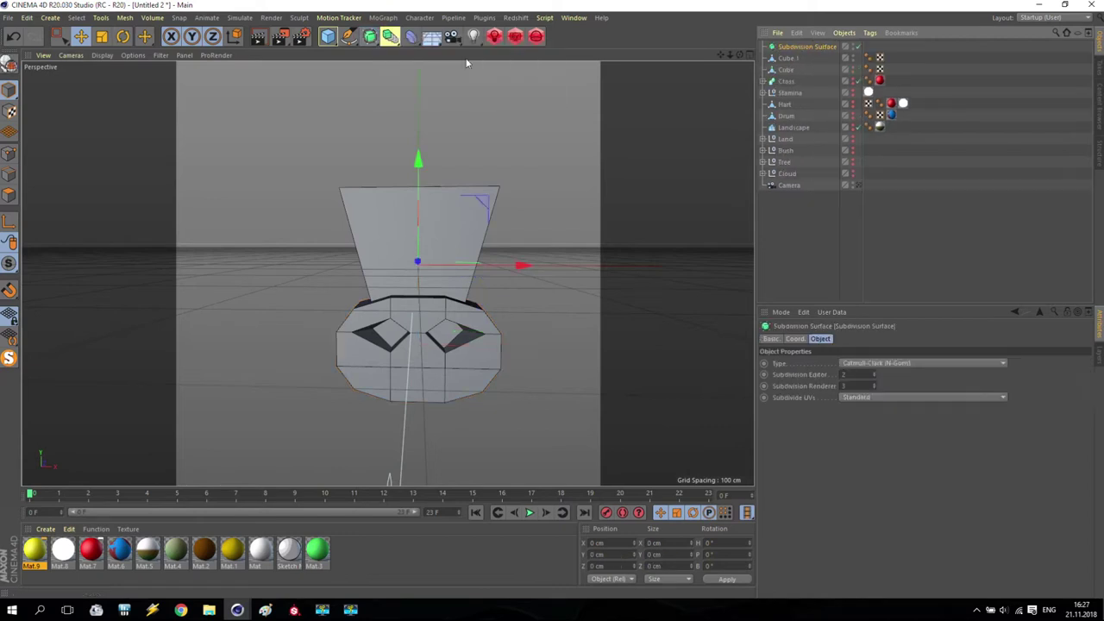
{"action": "left_click_drag", "start_coordinate": [798, 53], "coordinate": [801, 47]}
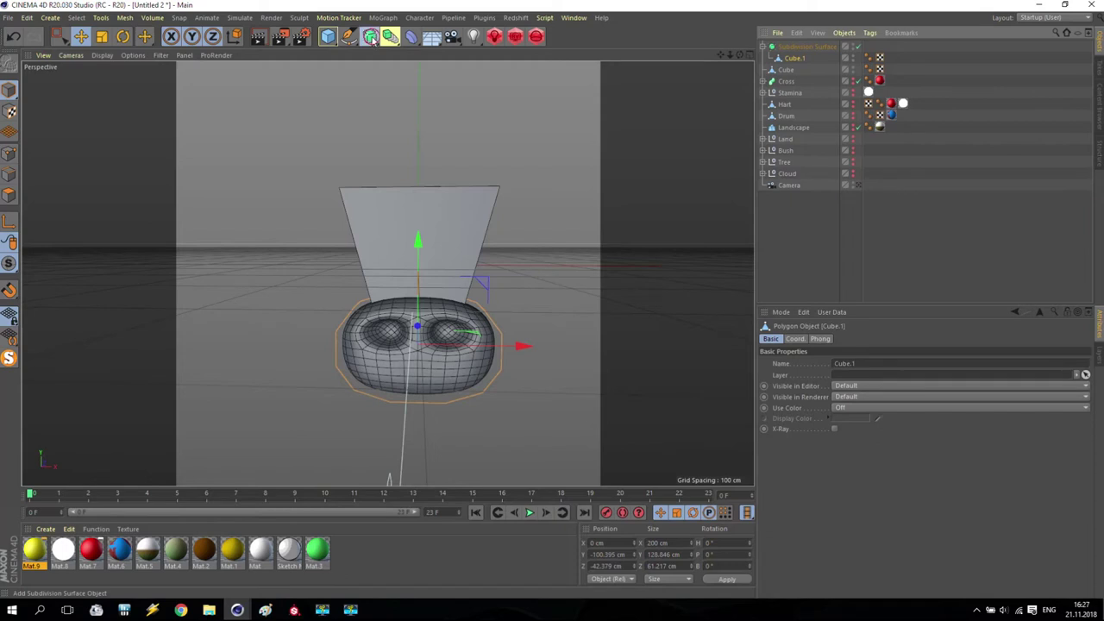
Step: Nest the tapered cube under a second Subdivision Surface and set its editor subdivision to 1
{"action": "left_click", "coordinate": [369, 35]}
{"action": "left_click_drag", "start_coordinate": [787, 84], "coordinate": [804, 50]}
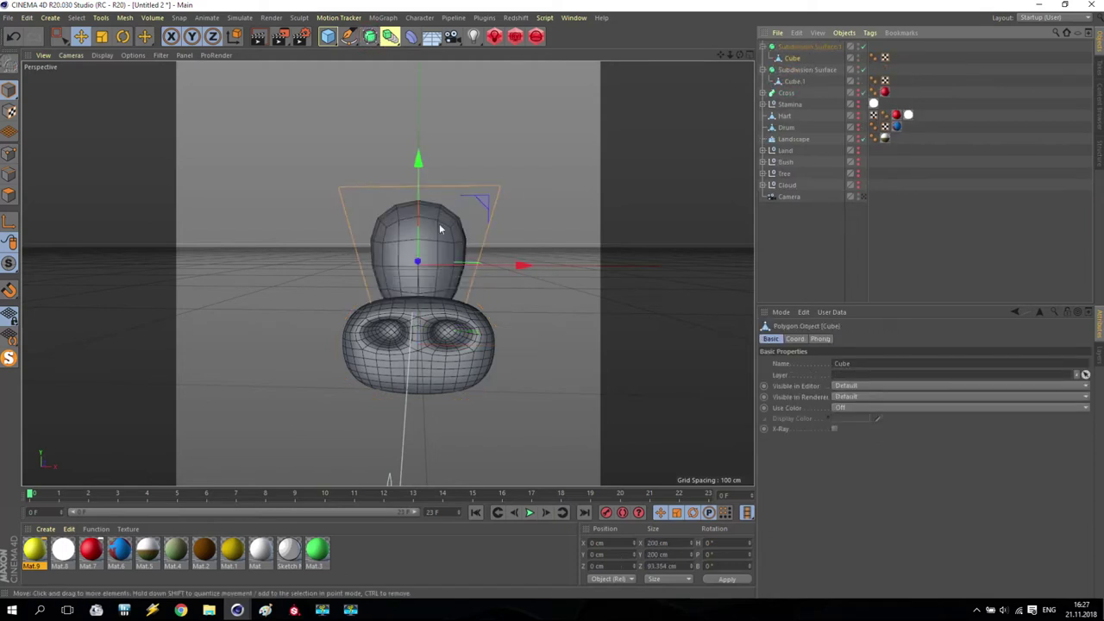
{"action": "left_click", "coordinate": [802, 48]}
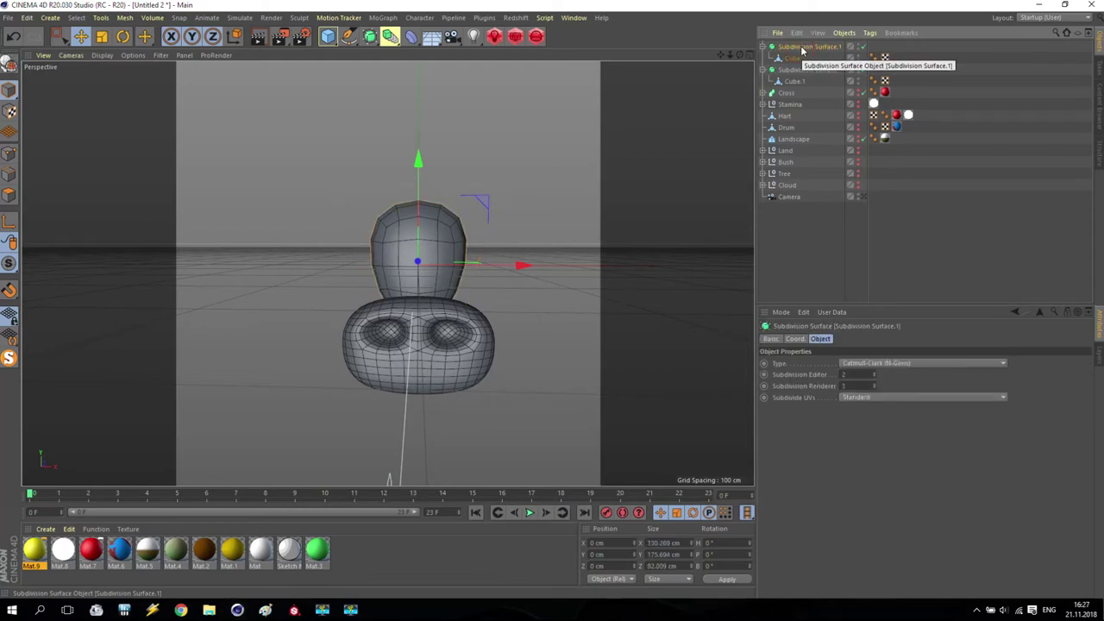
{"action": "left_click", "coordinate": [875, 379]}
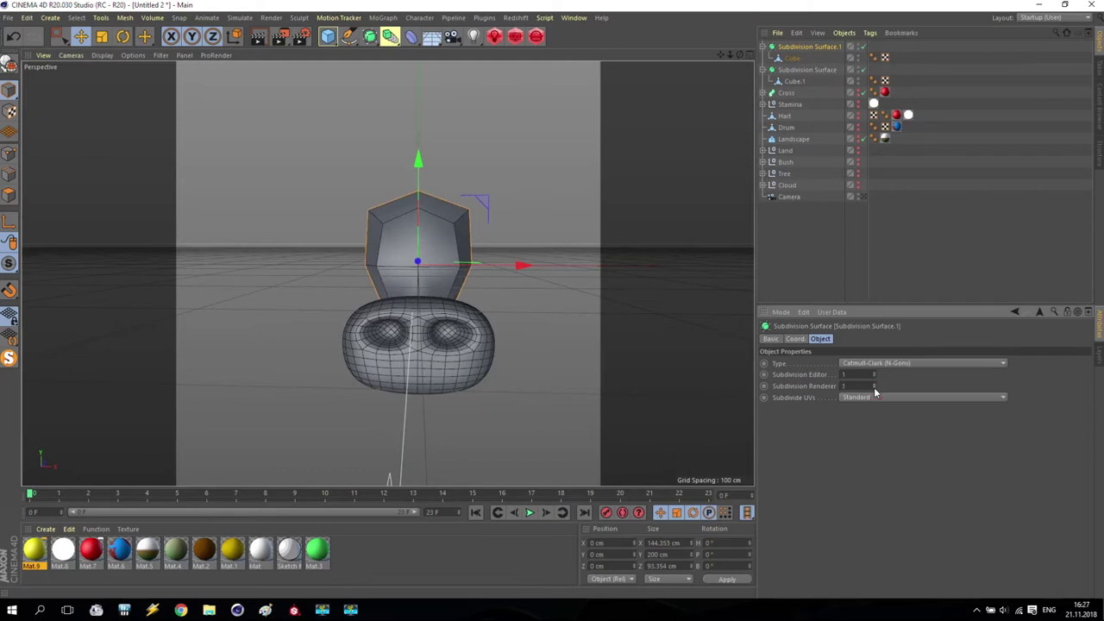
Step: Replace the tapered cube with a new default 200 cm cube primitive
{"action": "left_click", "coordinate": [792, 58]}
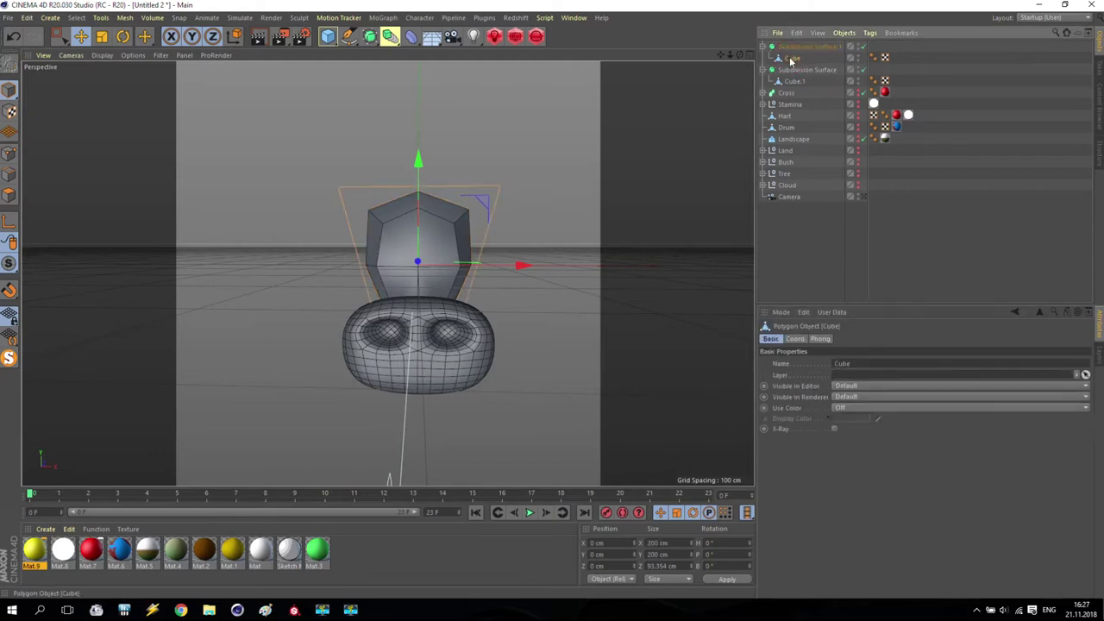
{"action": "key", "text": "Delete"}
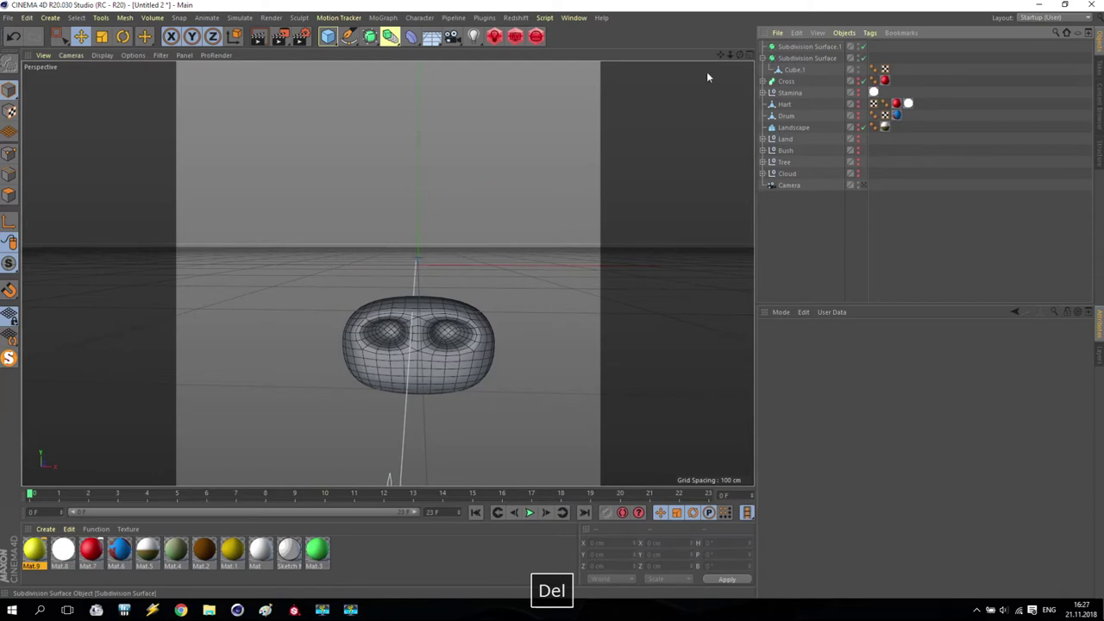
{"action": "left_click", "coordinate": [328, 35]}
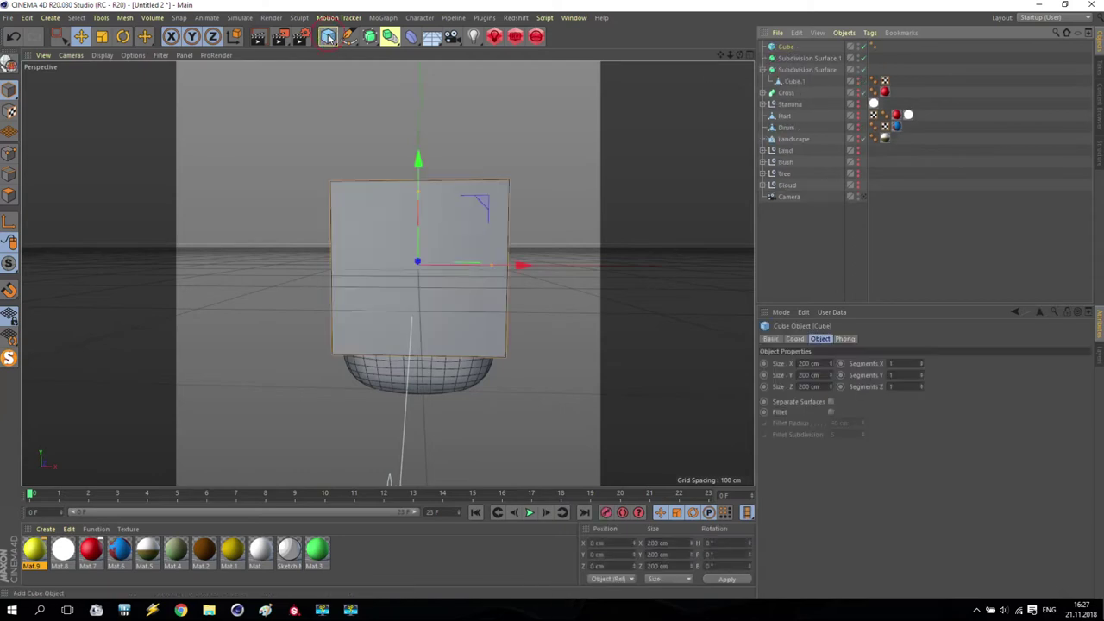
Step: Set the new cube's segments to 3 in X, 3 in Y and 2 in Z, and make it editable
{"action": "left_click", "coordinate": [922, 361]}
{"action": "left_click", "coordinate": [921, 361]}
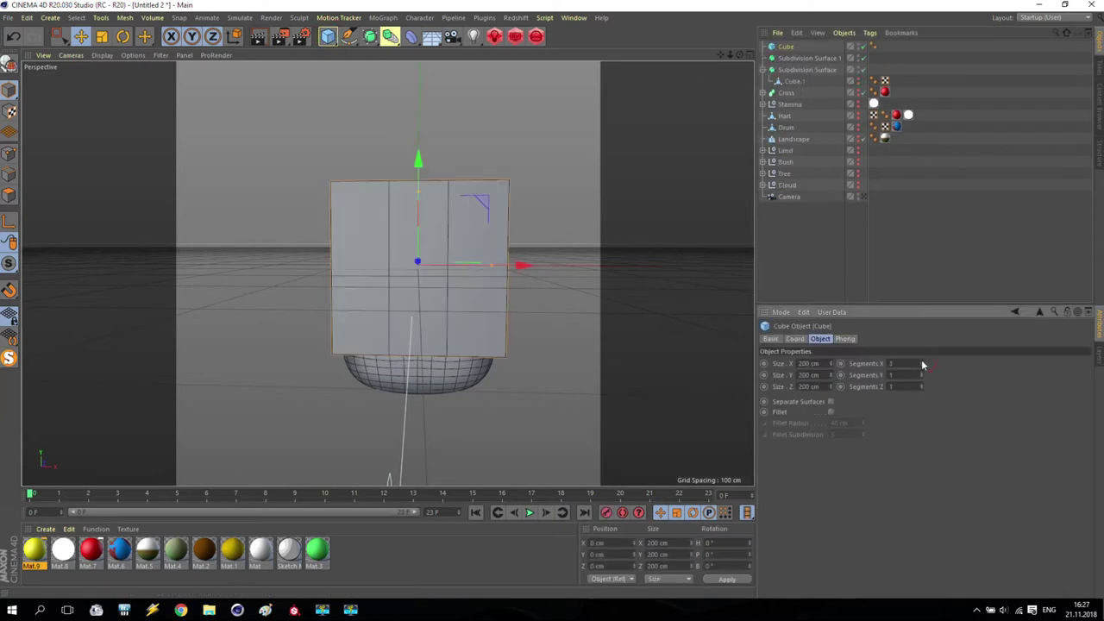
{"action": "left_click", "coordinate": [921, 373]}
{"action": "left_click", "coordinate": [922, 373]}
{"action": "left_click_drag", "start_coordinate": [466, 402], "coordinate": [553, 404], "text": "alt"}
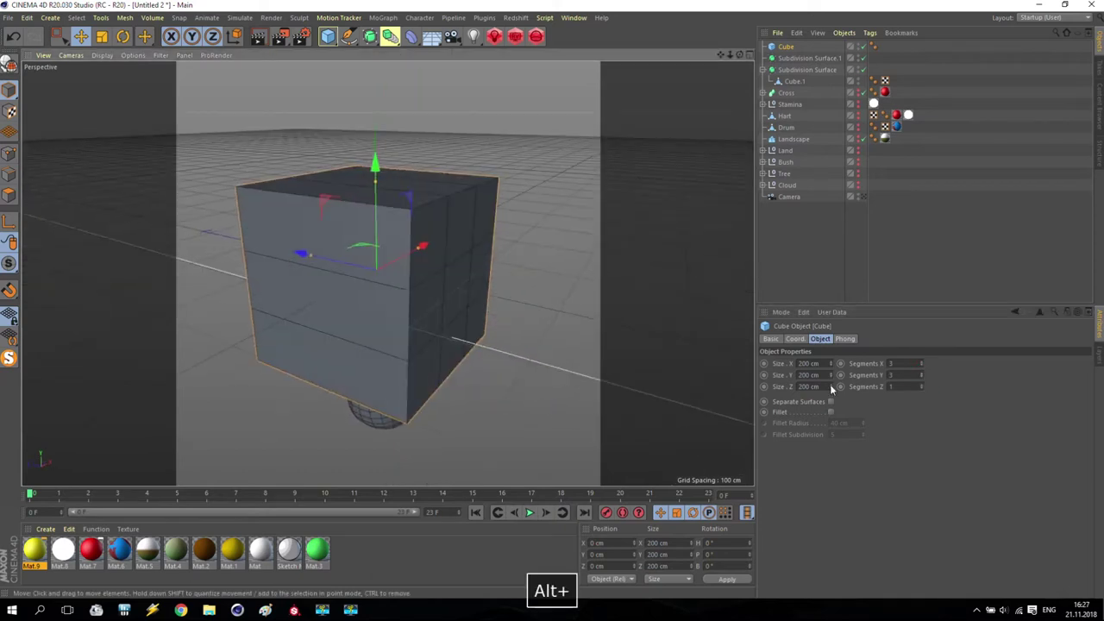
{"action": "left_click", "coordinate": [921, 374]}
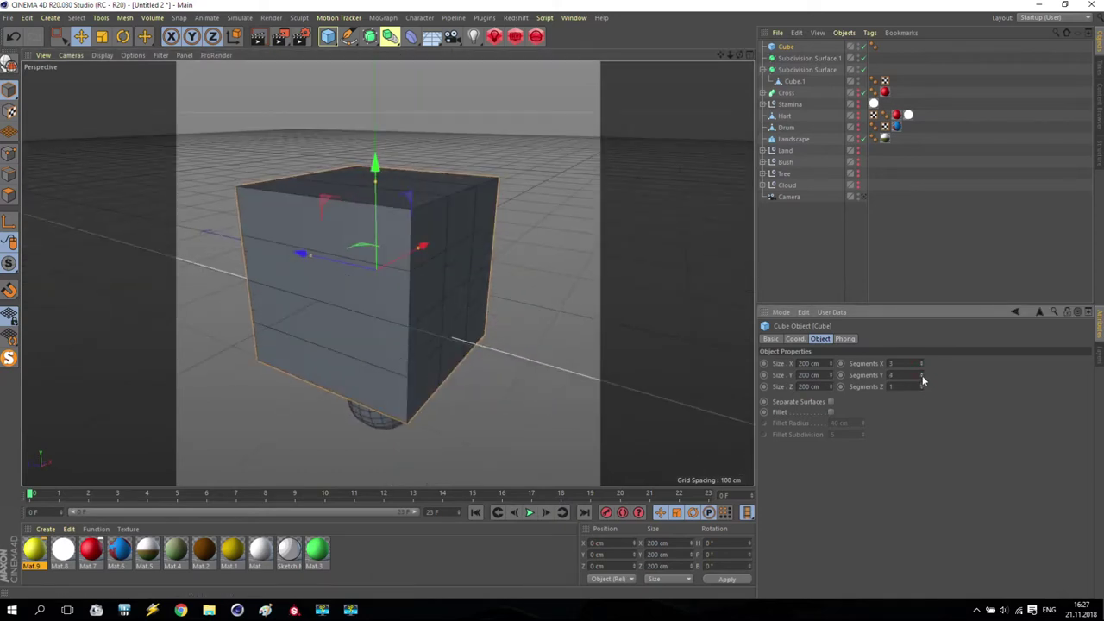
{"action": "left_click", "coordinate": [922, 378]}
{"action": "left_click", "coordinate": [922, 385]}
{"action": "left_click_drag", "start_coordinate": [525, 302], "coordinate": [397, 268], "text": "alt"}
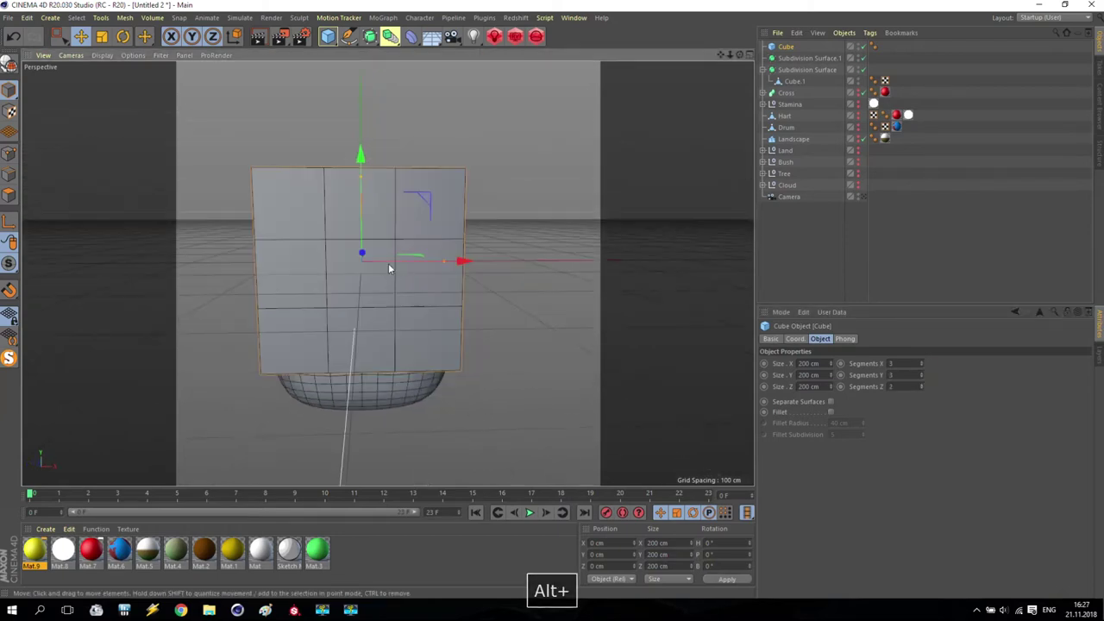
{"action": "left_click", "coordinate": [11, 67]}
Step: Select the cube's bottom row of points through its full depth in the Front view and enable Soft Selection
{"action": "middle_click", "coordinate": [285, 243]}
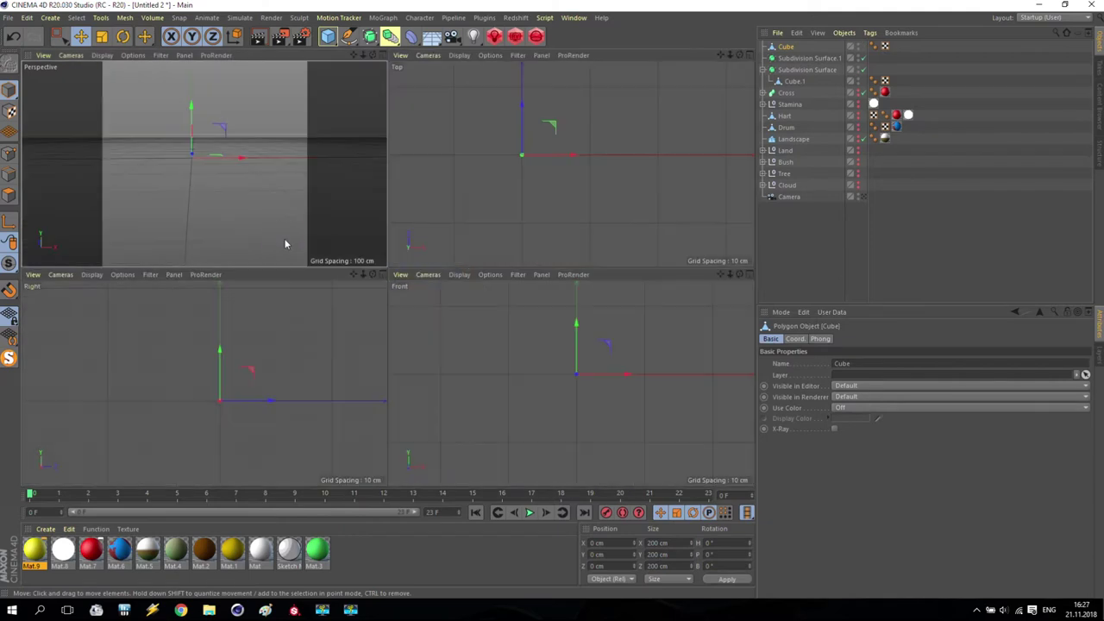
{"action": "middle_click", "coordinate": [550, 376]}
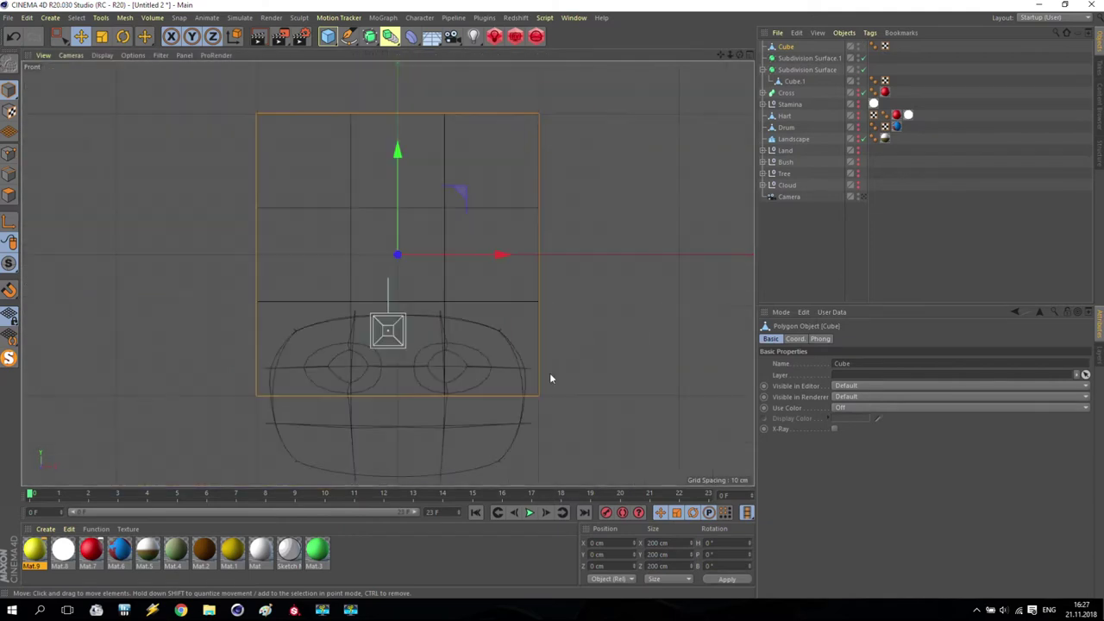
{"action": "left_click", "coordinate": [8, 153]}
{"action": "left_click", "coordinate": [58, 37]}
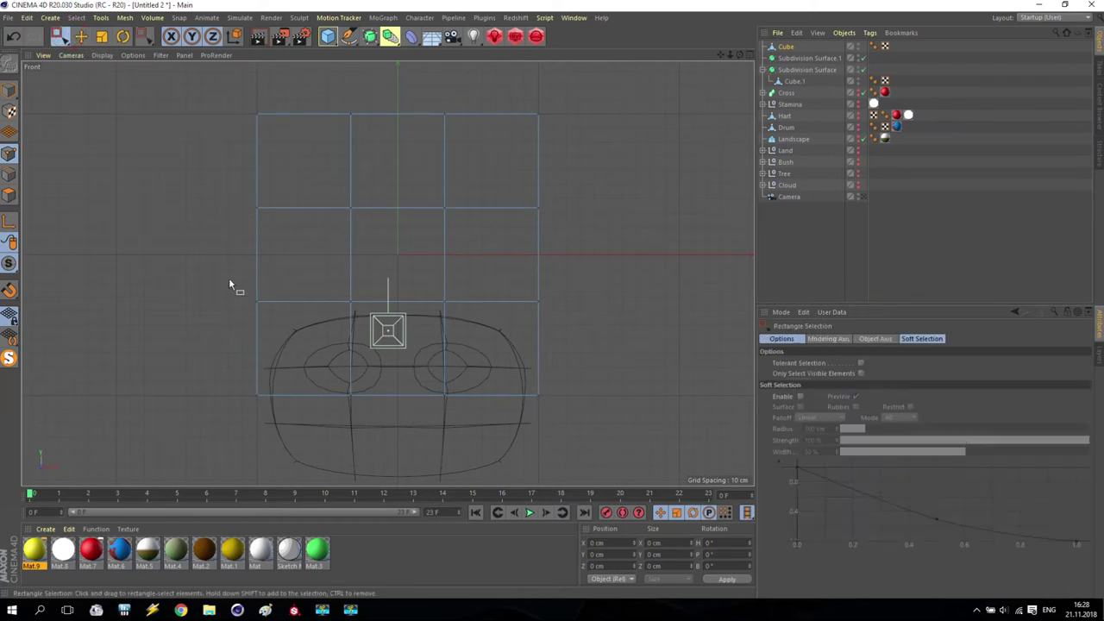
{"action": "left_click_drag", "start_coordinate": [158, 358], "coordinate": [595, 431]}
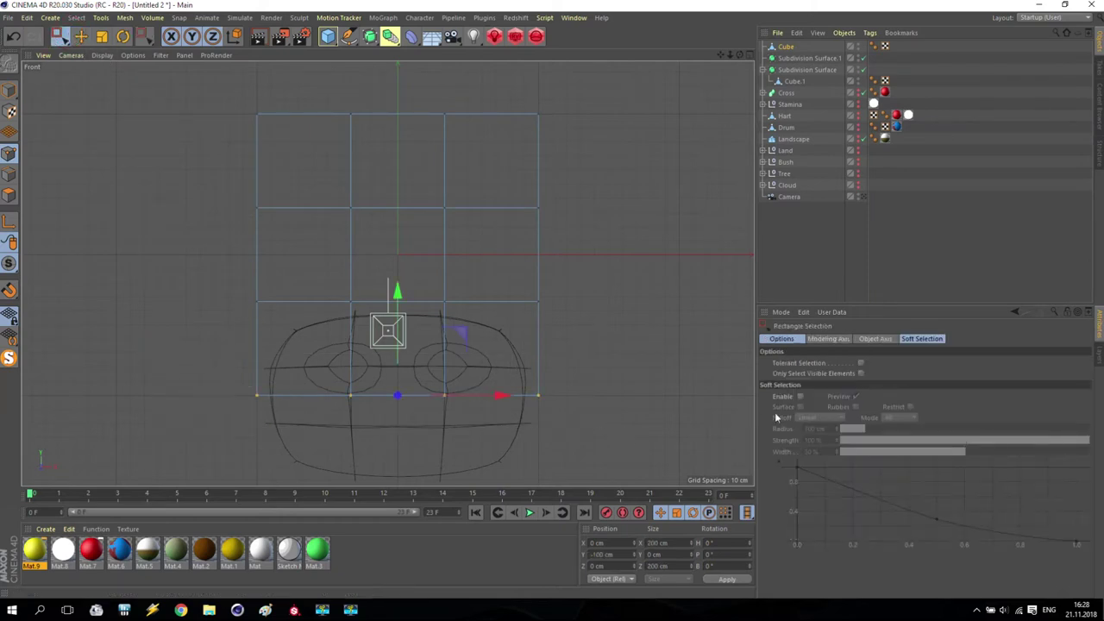
{"action": "left_click", "coordinate": [802, 398]}
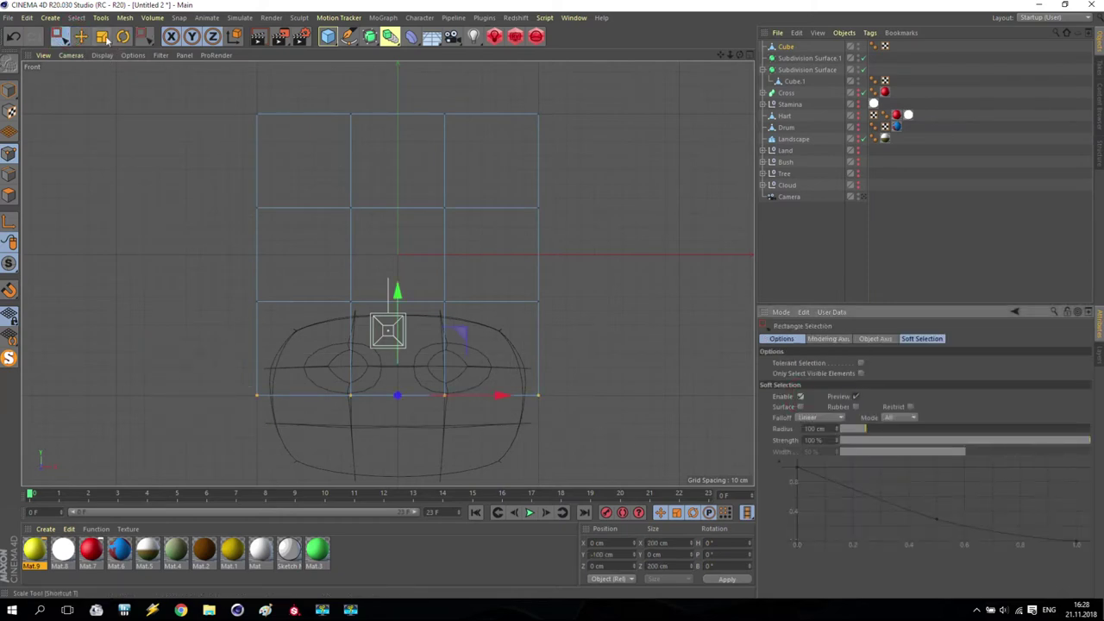
Step: Taper the cube by scaling the bottom points in X to about 84 cm with a soft selection radius of about 180 cm
{"action": "key", "text": "t"}
{"action": "left_click_drag", "start_coordinate": [504, 403], "coordinate": [440, 420]}
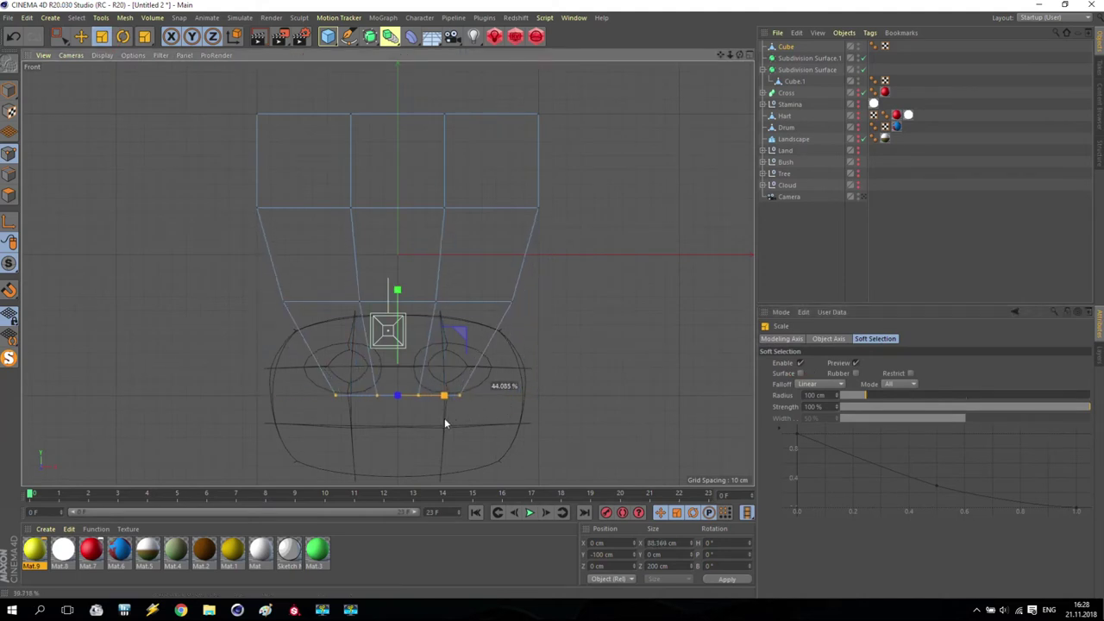
{"action": "key", "text": "ctrl+z"}
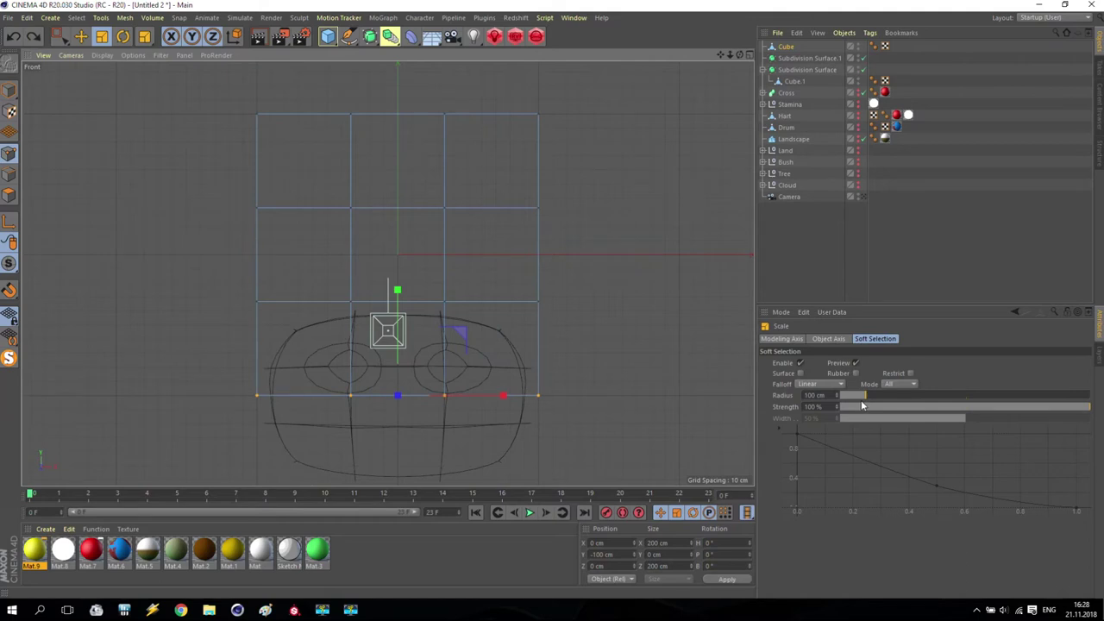
{"action": "mouse_move", "coordinate": [870, 399]}
{"action": "left_mouse_down"}
{"action": "mouse_move", "coordinate": [900, 399]}
{"action": "mouse_move", "coordinate": [887, 398]}
{"action": "left_mouse_up"}
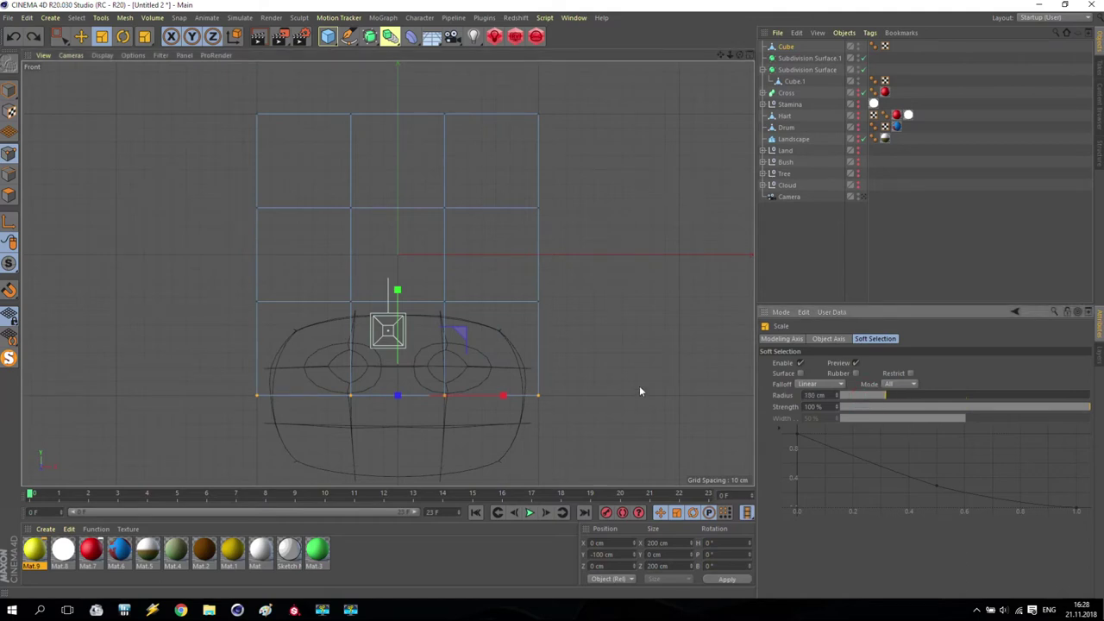
{"action": "left_click_drag", "start_coordinate": [501, 397], "coordinate": [443, 412]}
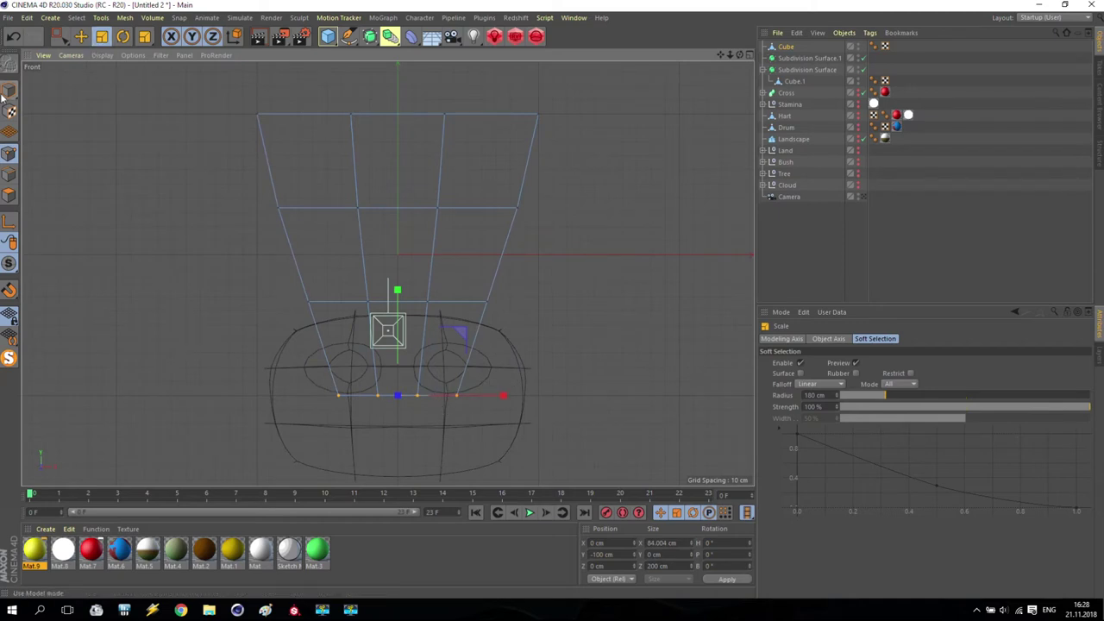
Step: Disable Soft Selection and scale the whole tapered cube in Z to about 97 cm
{"action": "middle_click", "coordinate": [287, 162]}
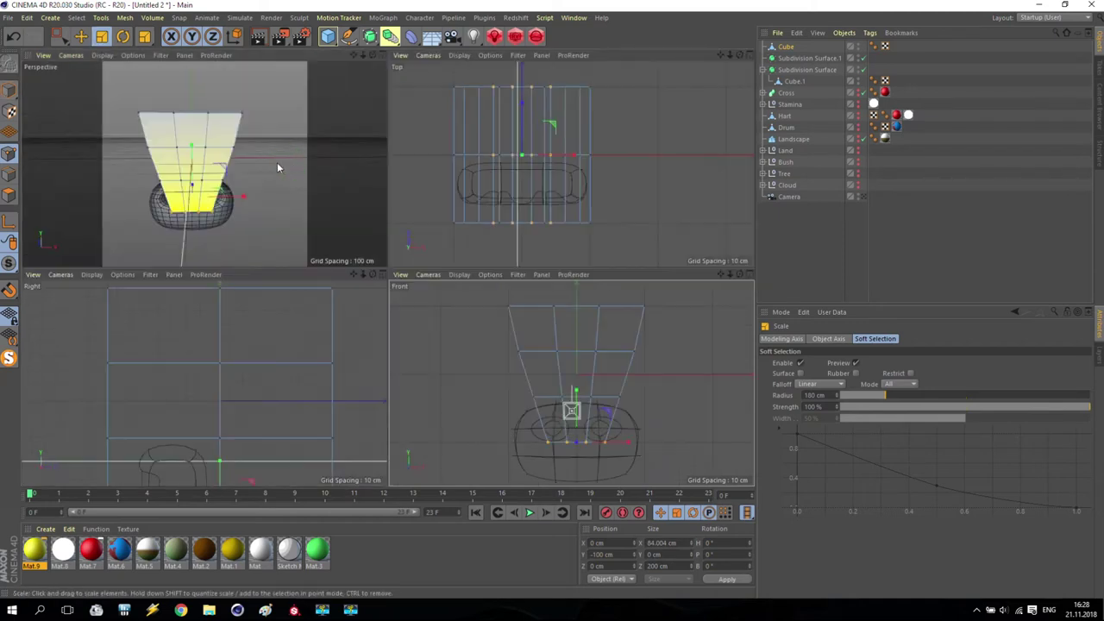
{"action": "left_click", "coordinate": [800, 363]}
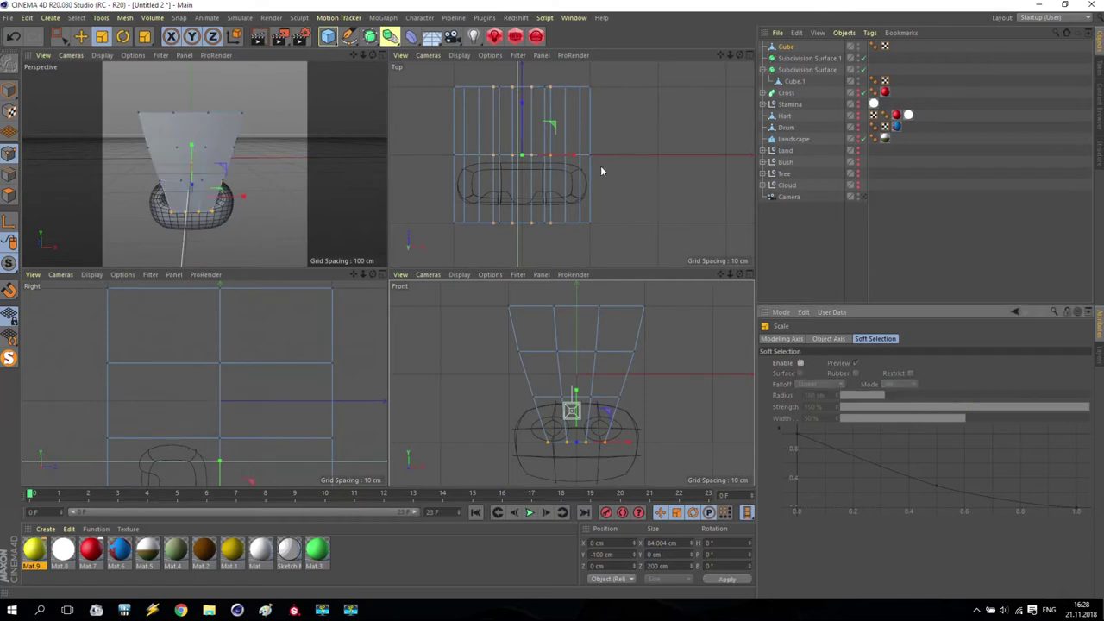
{"action": "left_click_drag", "start_coordinate": [523, 108], "coordinate": [522, 145]}
{"action": "left_click", "coordinate": [12, 36]}
{"action": "left_click", "coordinate": [9, 89]}
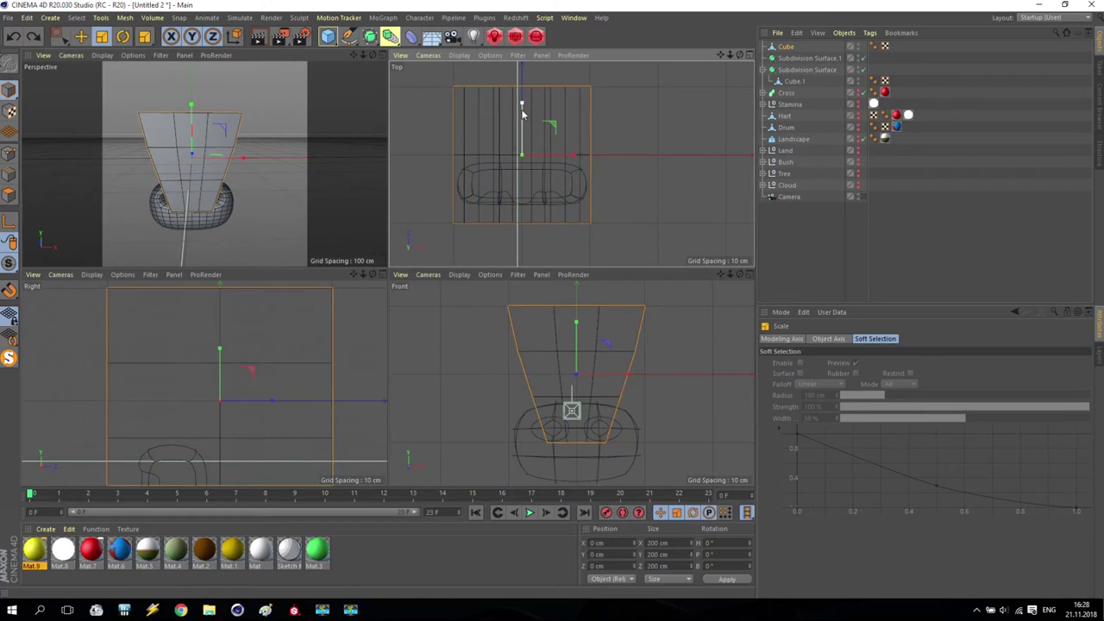
{"action": "left_click_drag", "start_coordinate": [522, 126], "coordinate": [523, 135]}
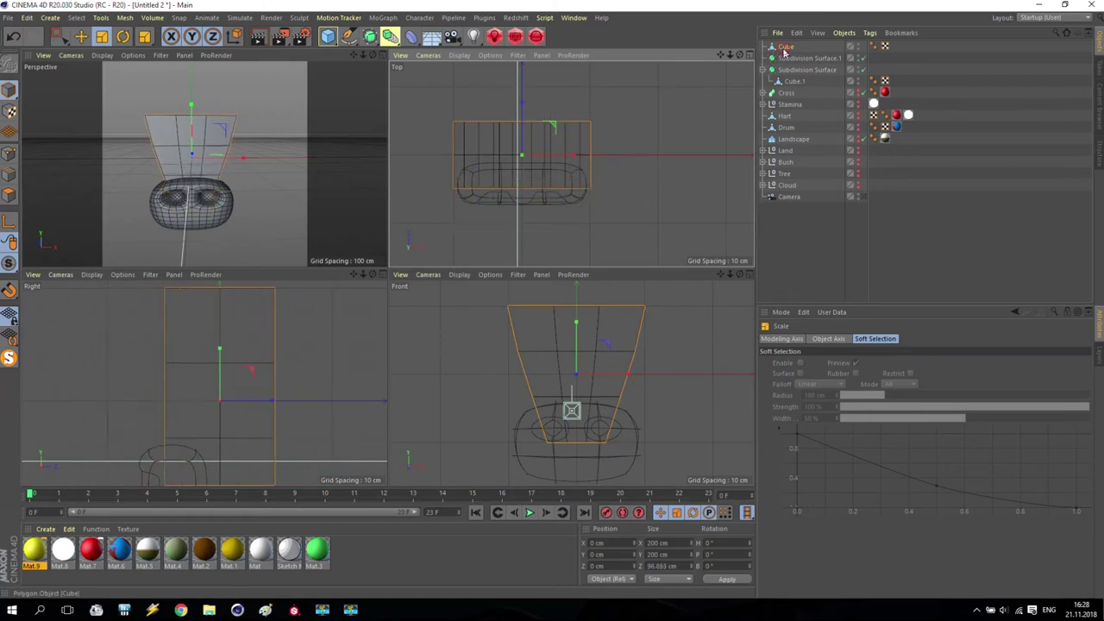
Step: Nest the tapered cube under Subdivision Surface.1 and set that generator's editor subdivision to 2
{"action": "left_click_drag", "start_coordinate": [785, 48], "coordinate": [807, 59]}
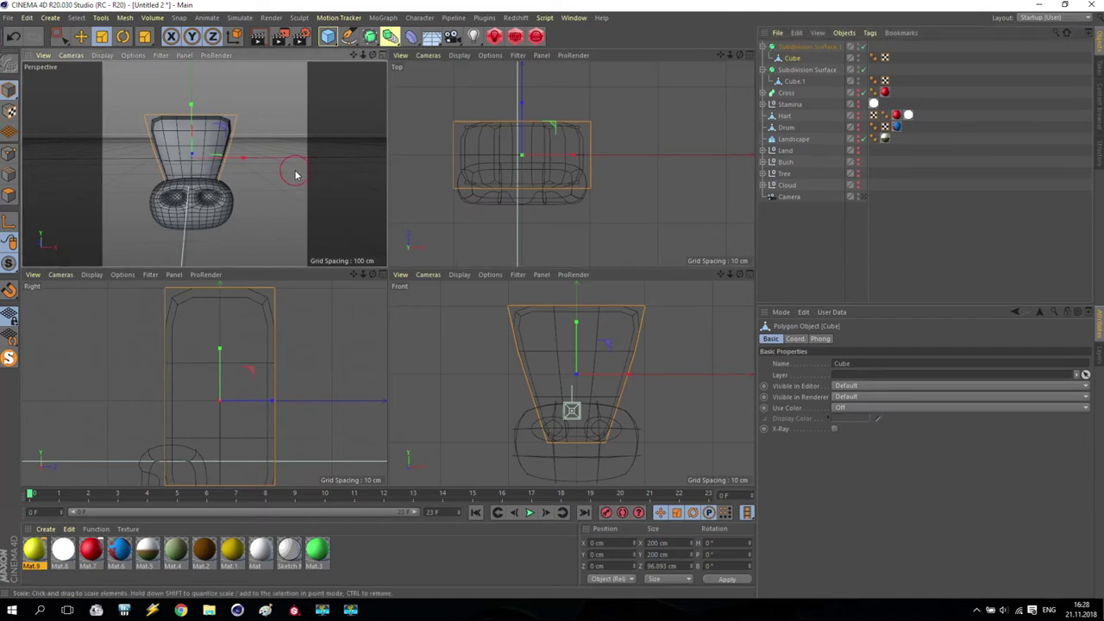
{"action": "left_click", "coordinate": [798, 47]}
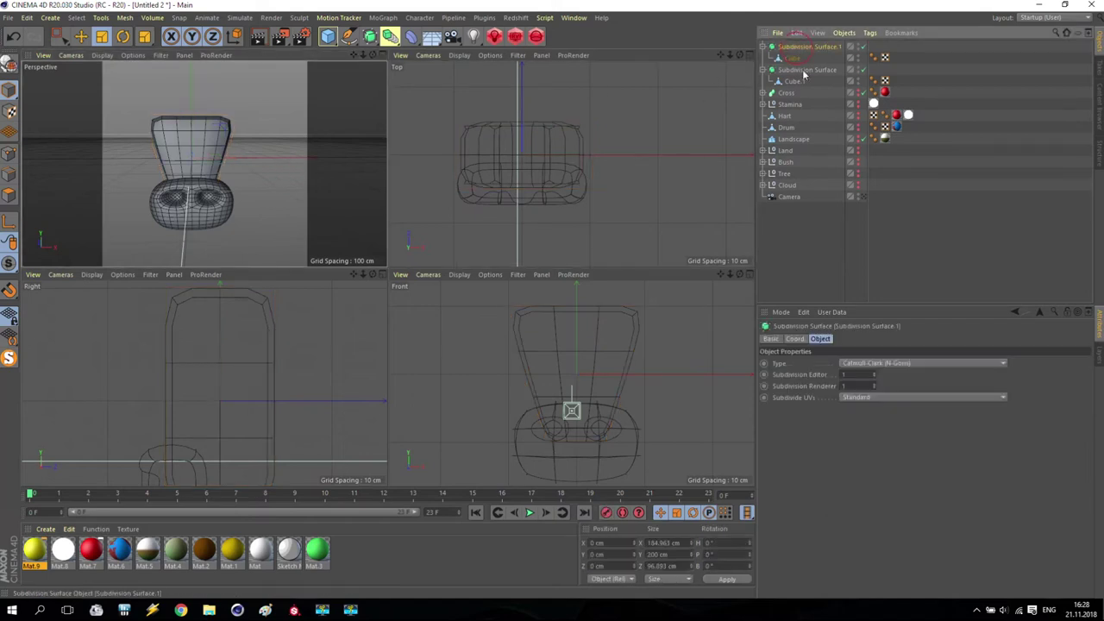
{"action": "left_click", "coordinate": [874, 374]}
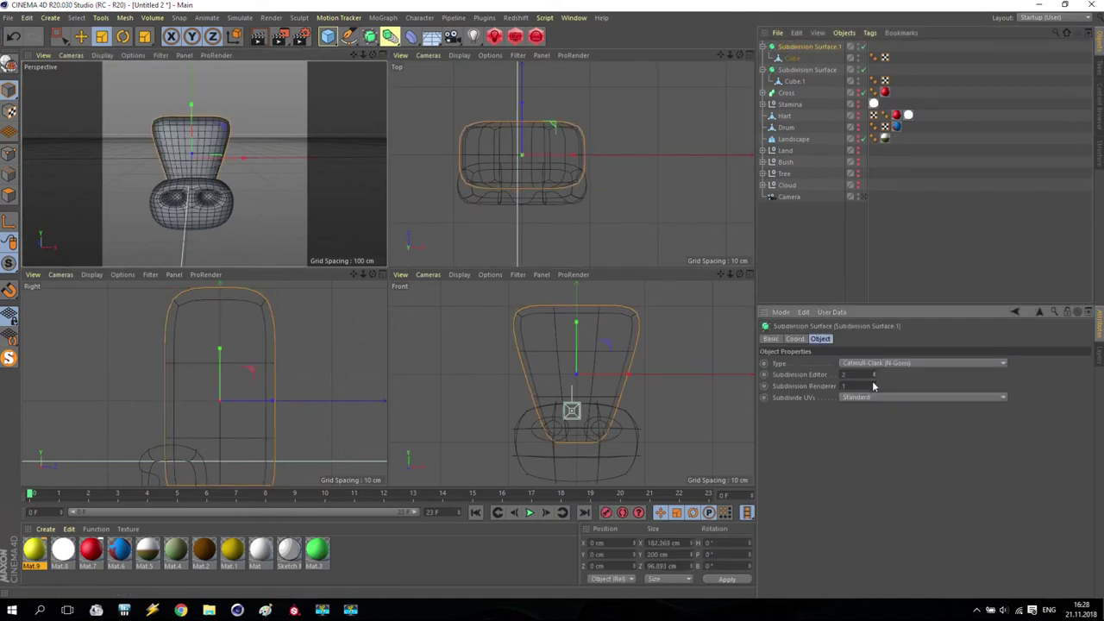
{"action": "left_click", "coordinate": [806, 70]}
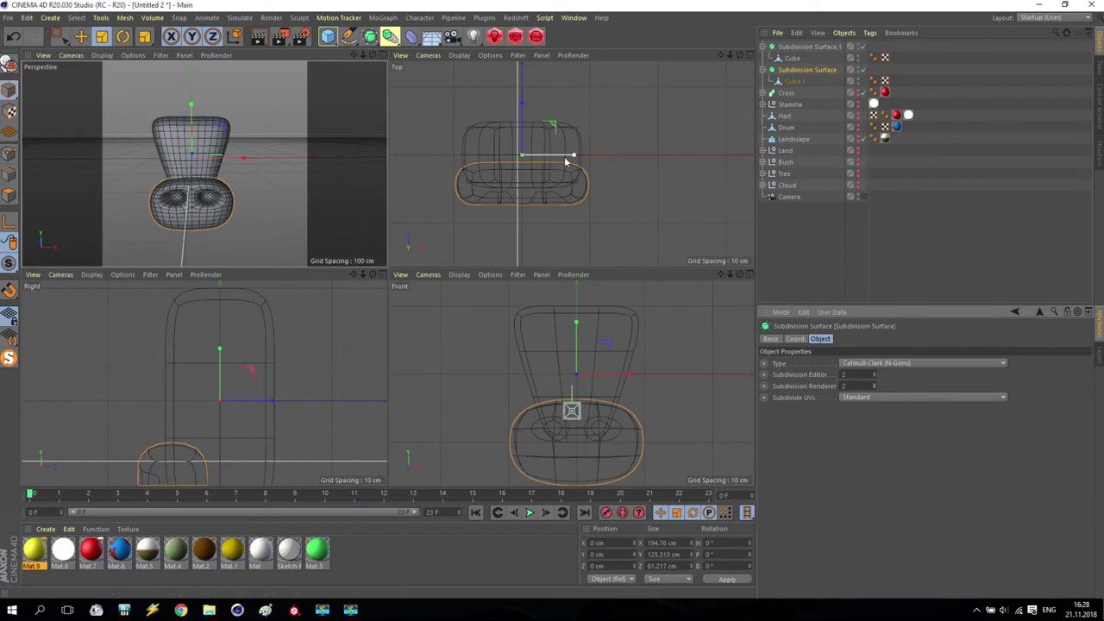
Step: Add another 200 cm cube primitive with 3 segments in each of X, Y and Z
{"action": "middle_click", "coordinate": [592, 364]}
{"action": "scroll", "coordinate": [333, 295], "scroll_direction": "down", "scroll_amount": 2}
{"action": "scroll", "coordinate": [333, 295], "scroll_direction": "down", "scroll_amount": 2}
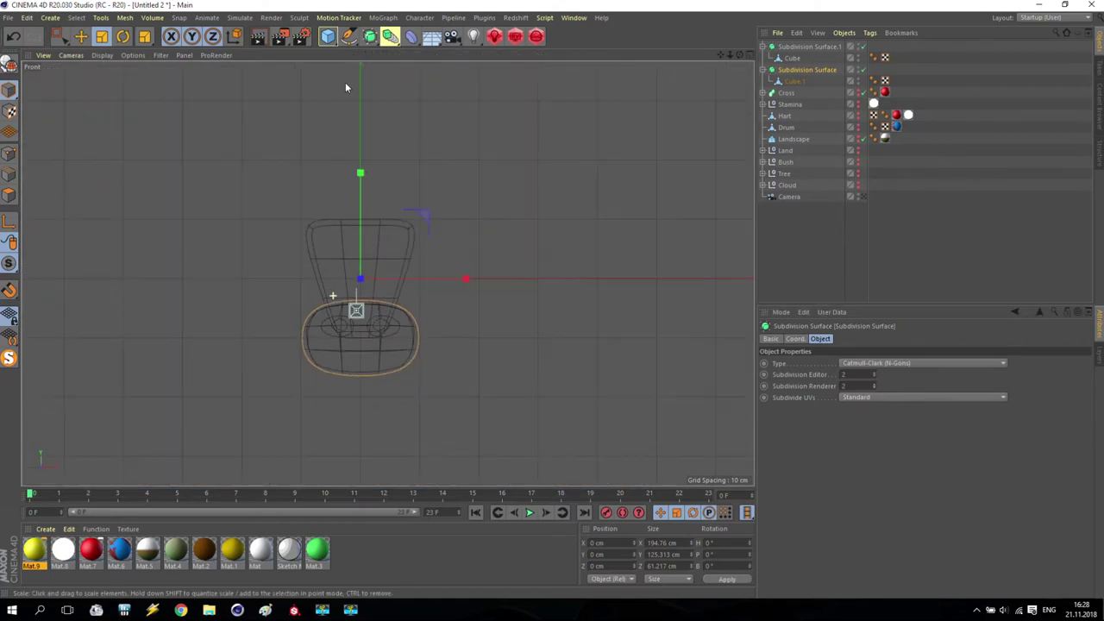
{"action": "left_click", "coordinate": [328, 36]}
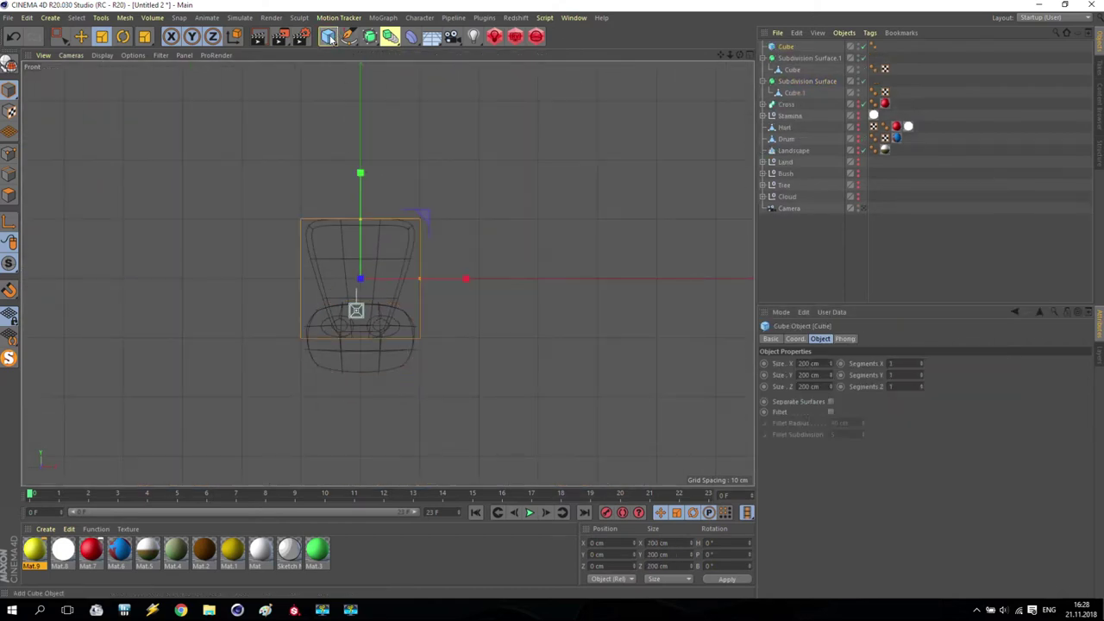
{"action": "left_click", "coordinate": [921, 366]}
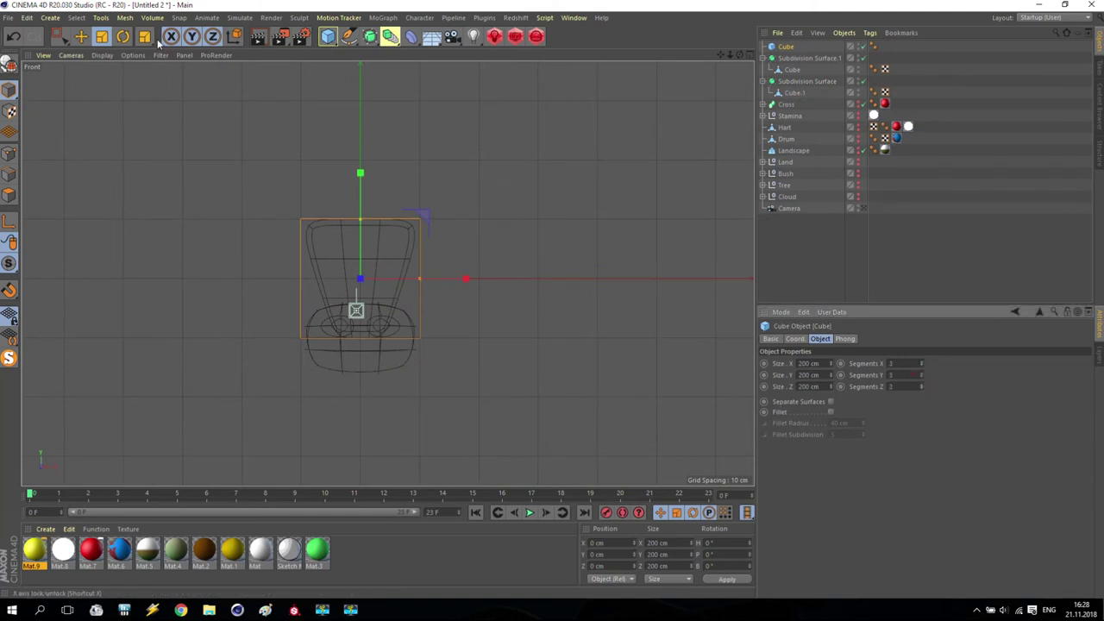
{"action": "middle_click", "coordinate": [360, 174]}
{"action": "middle_click", "coordinate": [217, 188]}
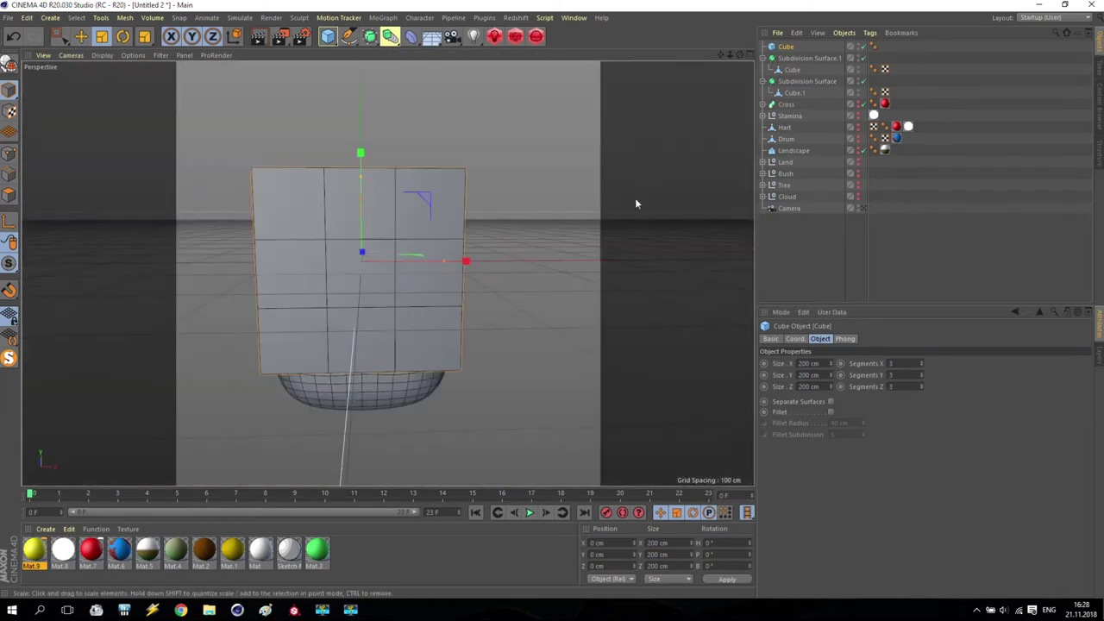
Step: Make the newest cube editable and scale its depth in Z to about 92 cm
{"action": "left_click", "coordinate": [864, 209]}
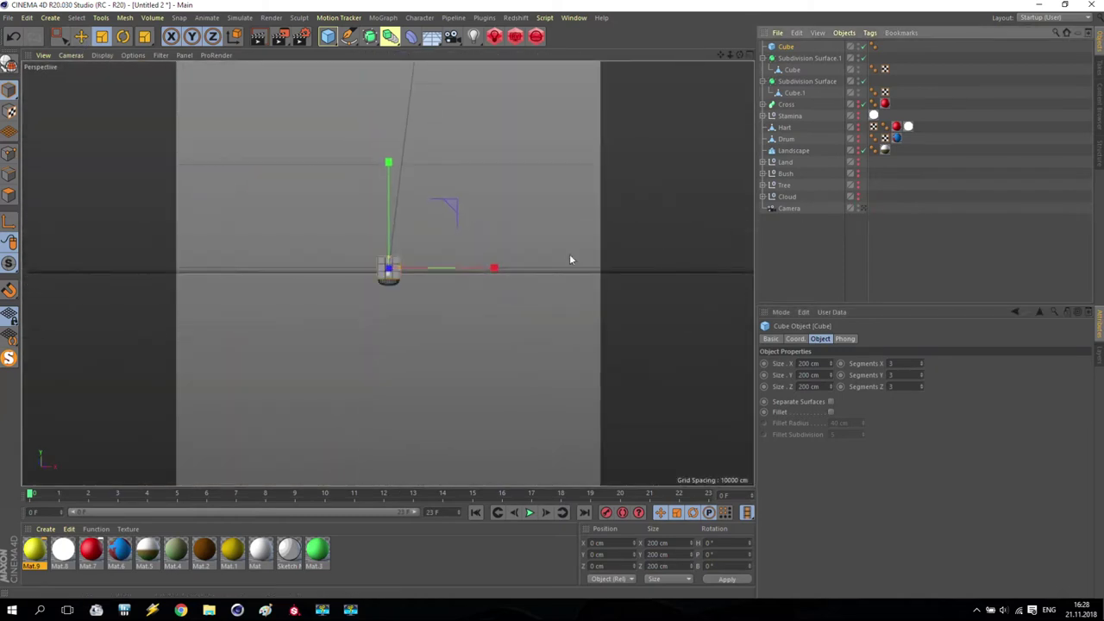
{"action": "key", "text": "F4"}
{"action": "scroll", "coordinate": [471, 261], "scroll_direction": "down", "scroll_amount": 3}
{"action": "scroll", "coordinate": [467, 260], "scroll_direction": "down", "scroll_amount": 1}
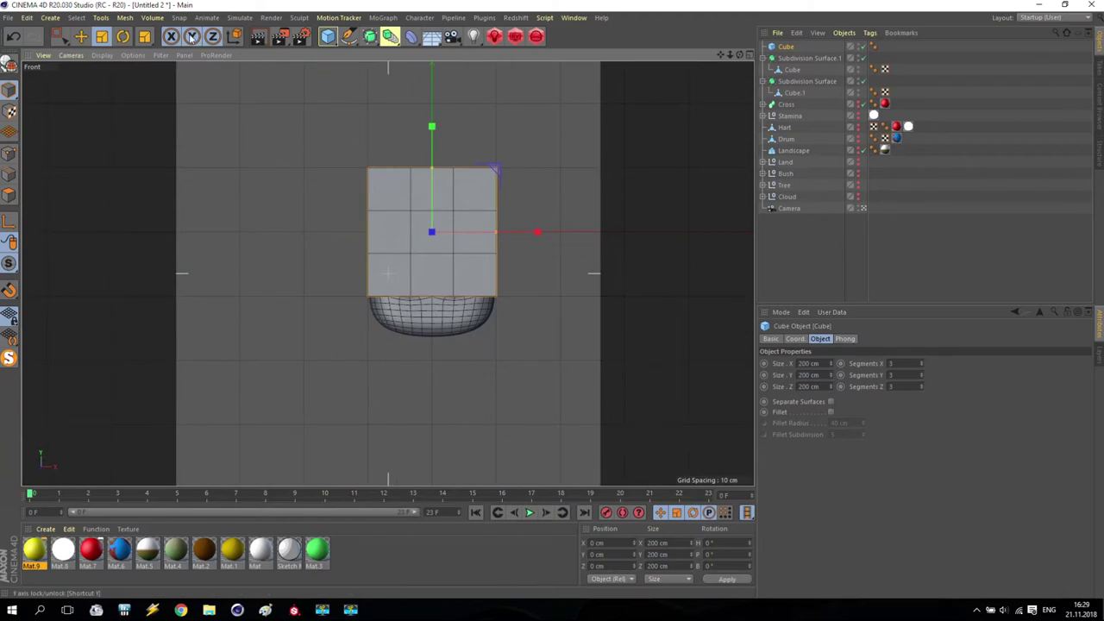
{"action": "left_click", "coordinate": [81, 36]}
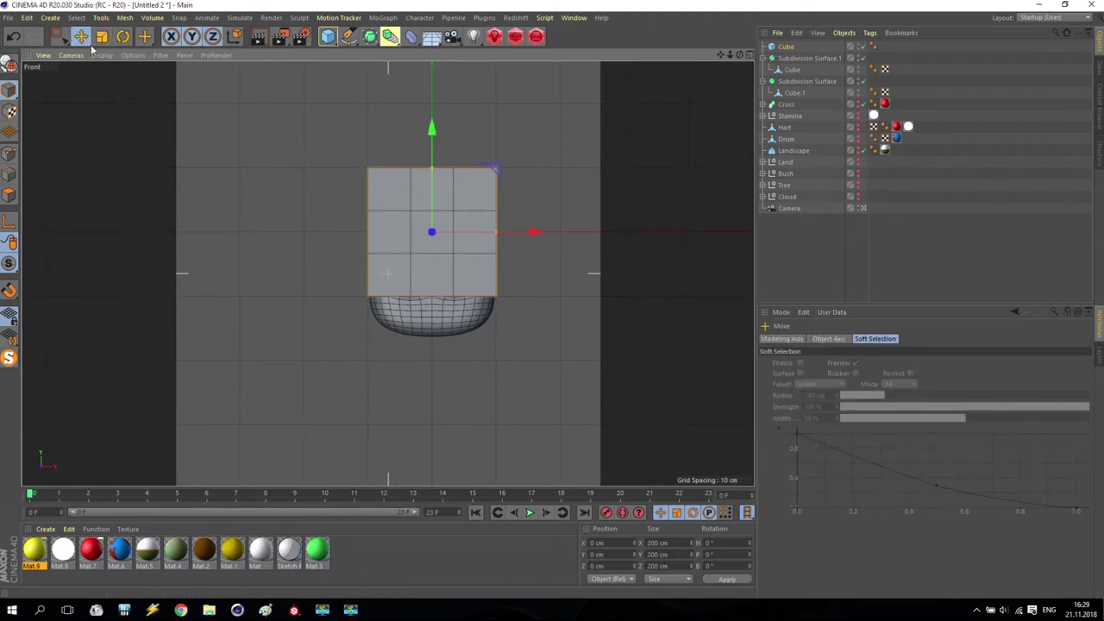
{"action": "left_click", "coordinate": [9, 65]}
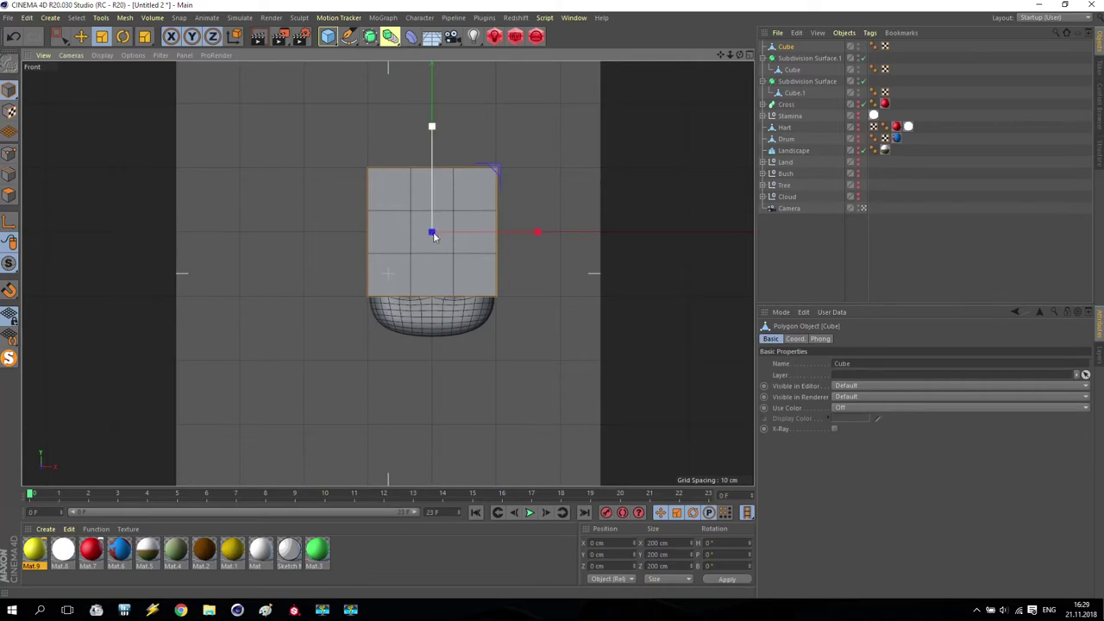
{"action": "left_click_drag", "start_coordinate": [432, 232], "coordinate": [297, 274]}
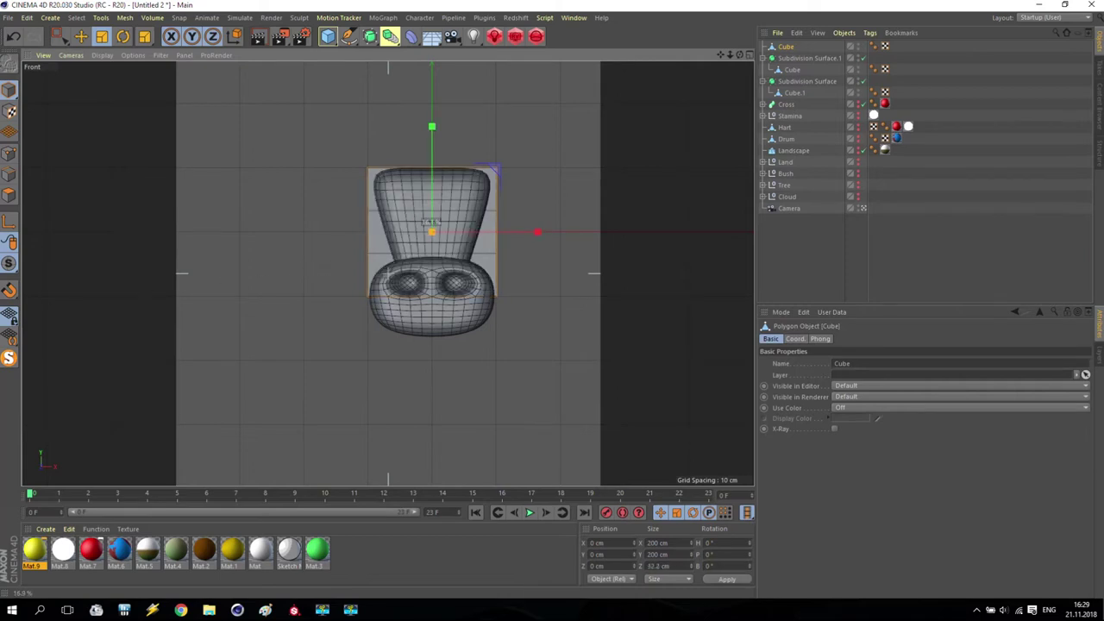
{"action": "middle_click", "coordinate": [296, 230]}
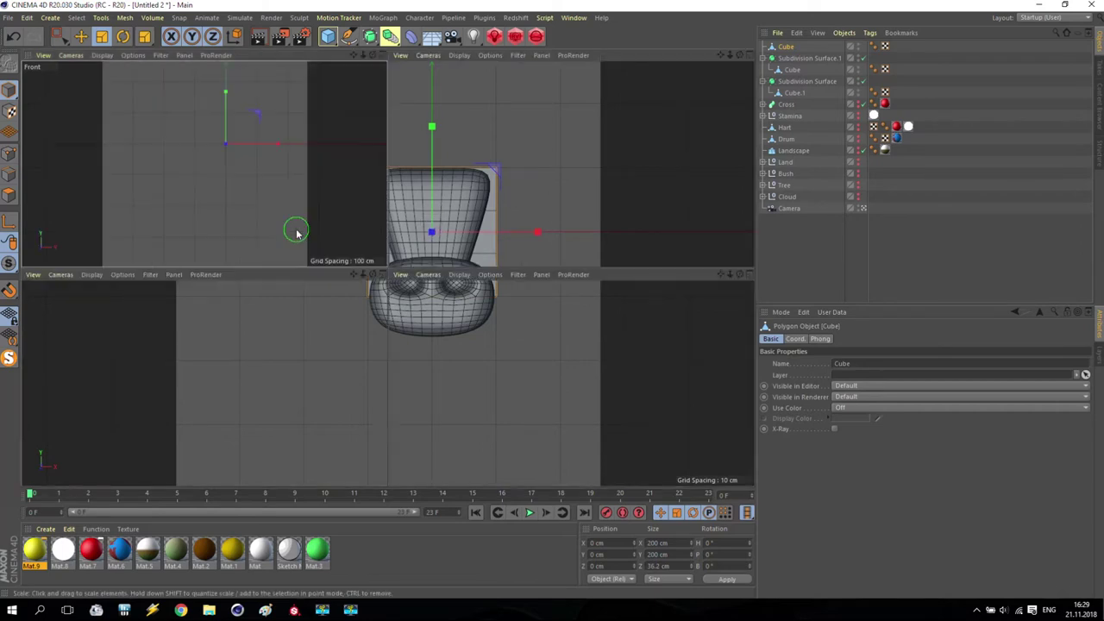
{"action": "middle_click", "coordinate": [506, 164]}
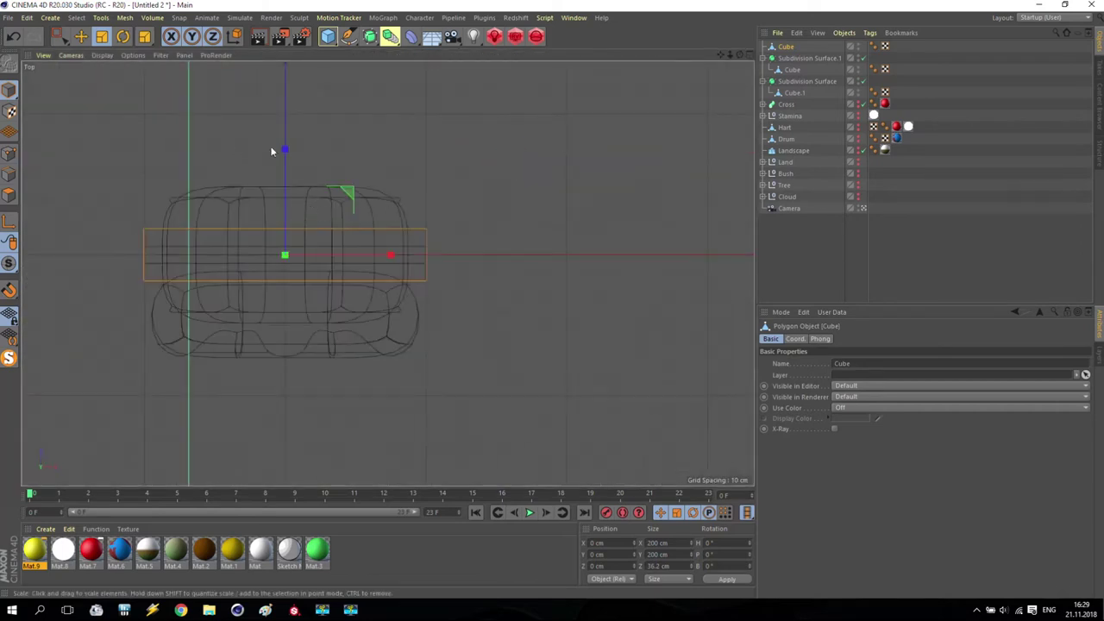
{"action": "left_click_drag", "start_coordinate": [285, 149], "coordinate": [303, 54]}
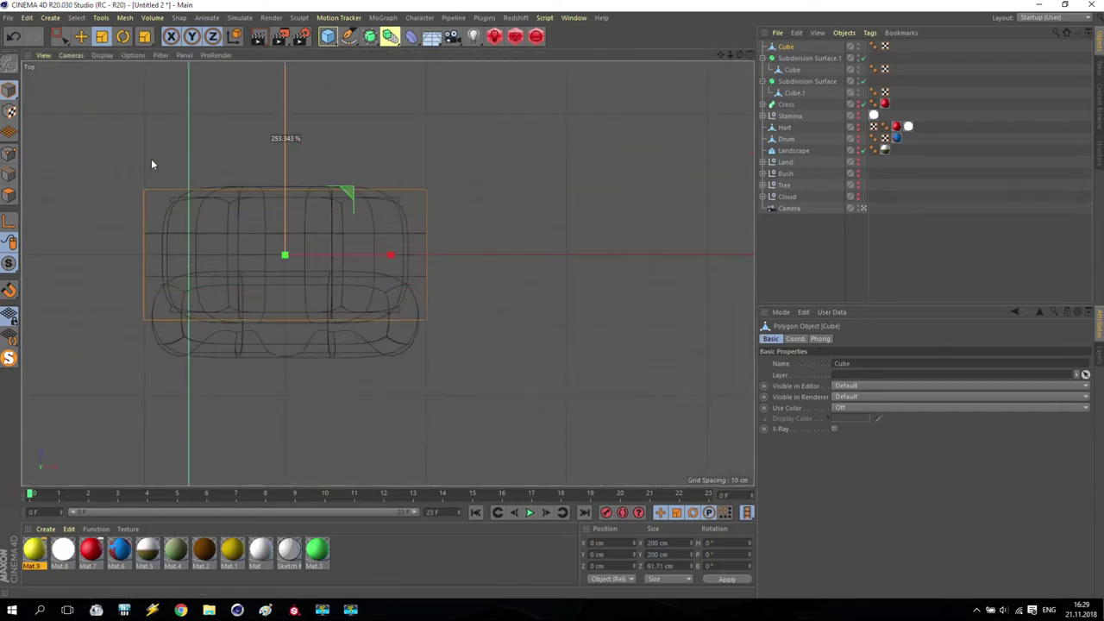
Step: Move the newest cube to about 80 cm in Z and about -234 cm in X, beside the tapered body
{"action": "left_click", "coordinate": [83, 35]}
{"action": "left_click_drag", "start_coordinate": [285, 156], "coordinate": [303, 38]}
{"action": "key", "text": "F5"}
{"action": "key", "text": "F4"}
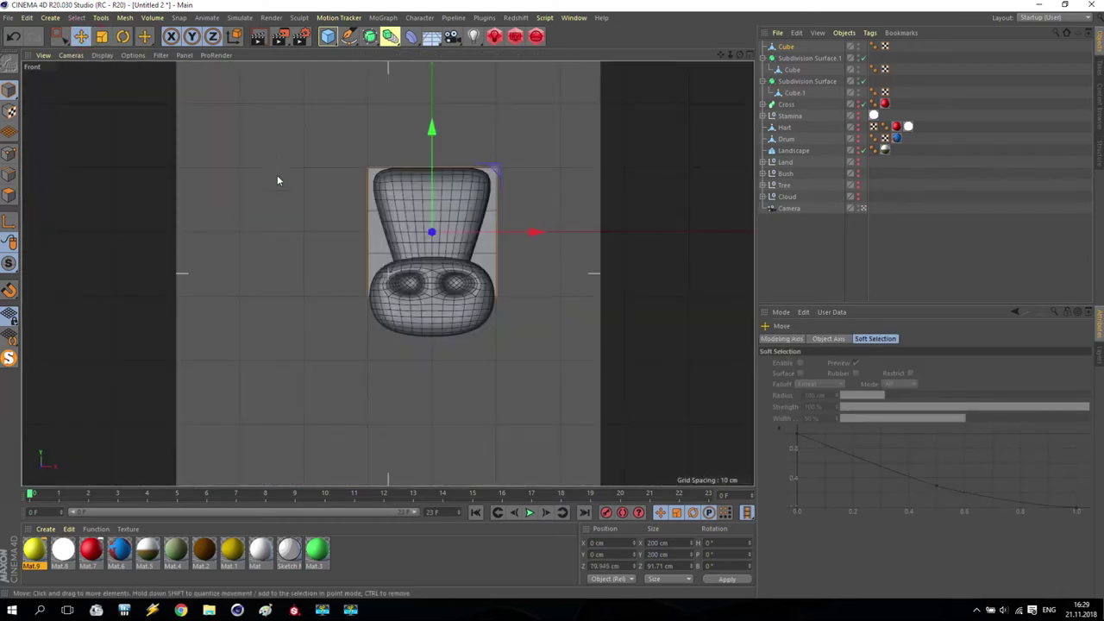
{"action": "left_click_drag", "start_coordinate": [509, 236], "coordinate": [360, 236]}
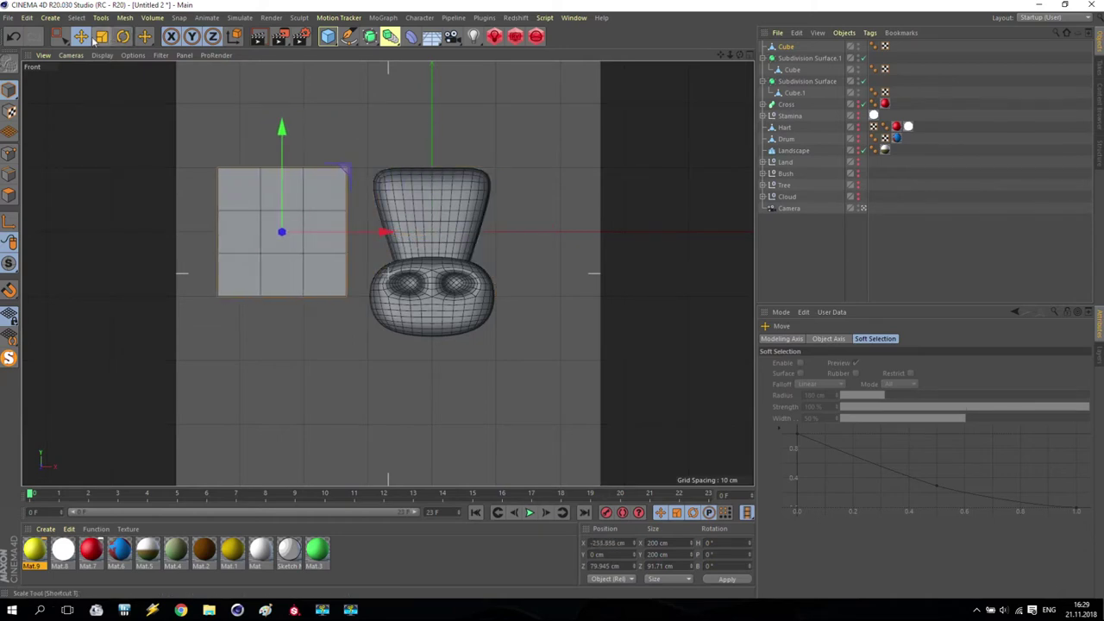
Step: Set the newest cube up for rectangle point selection, consult the bull in the Bull.c4d scene, and return to Untitled 2
{"action": "left_click", "coordinate": [7, 151]}
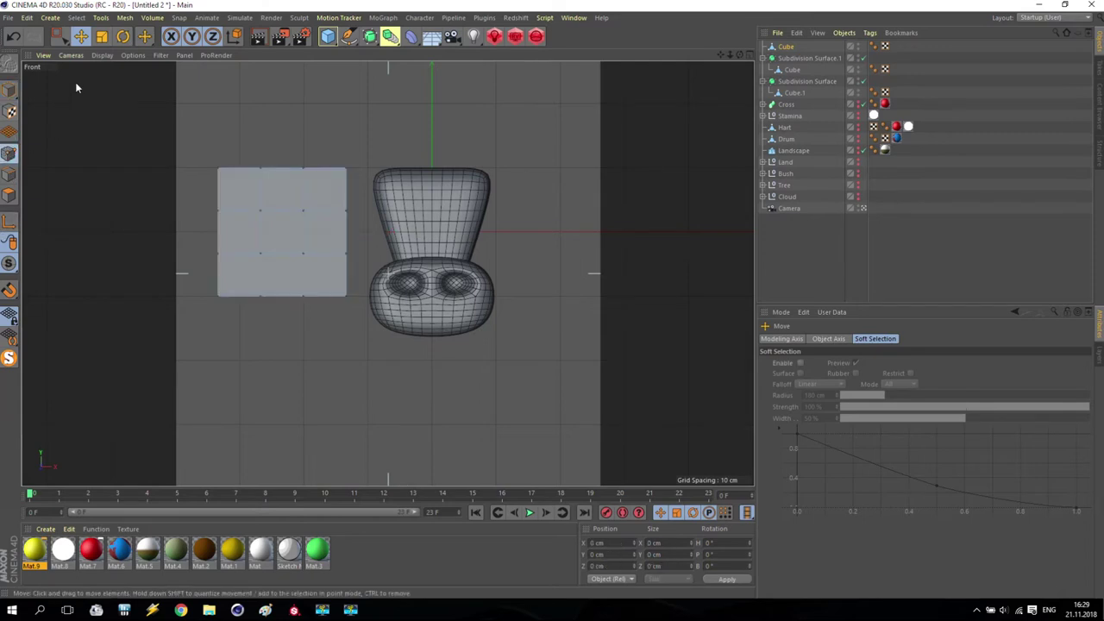
{"action": "left_click", "coordinate": [58, 35]}
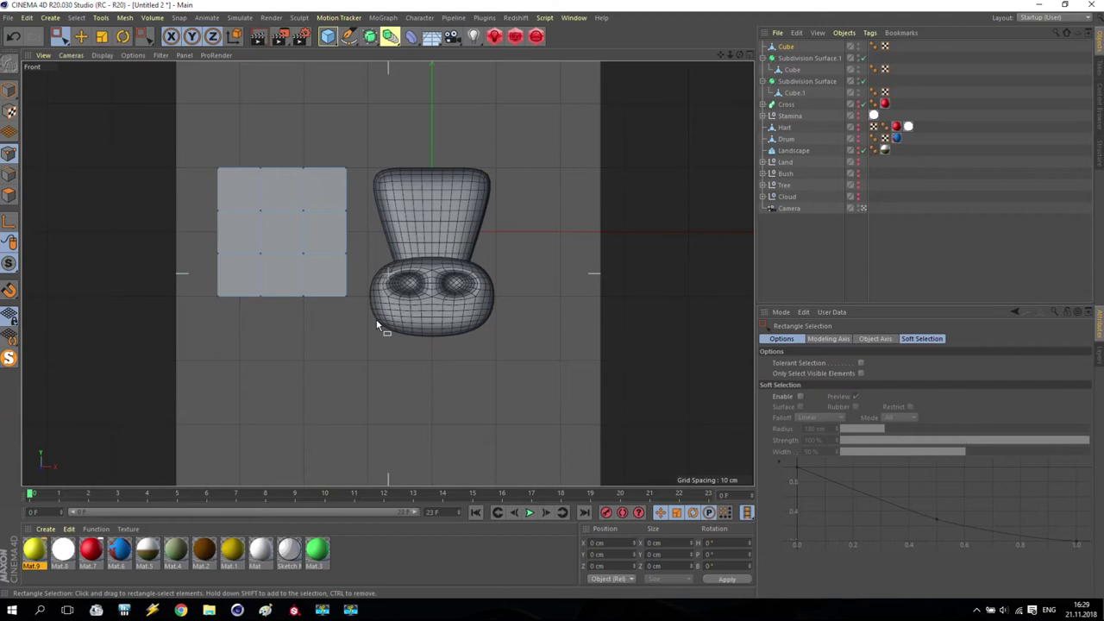
{"action": "left_click", "coordinate": [573, 17]}
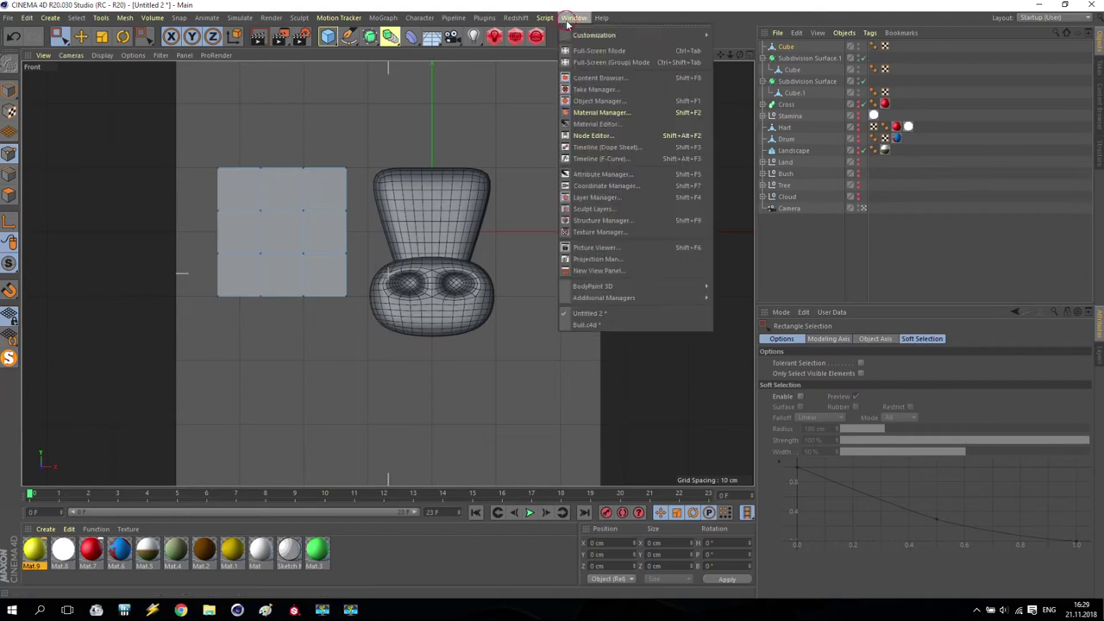
{"action": "left_click", "coordinate": [592, 325]}
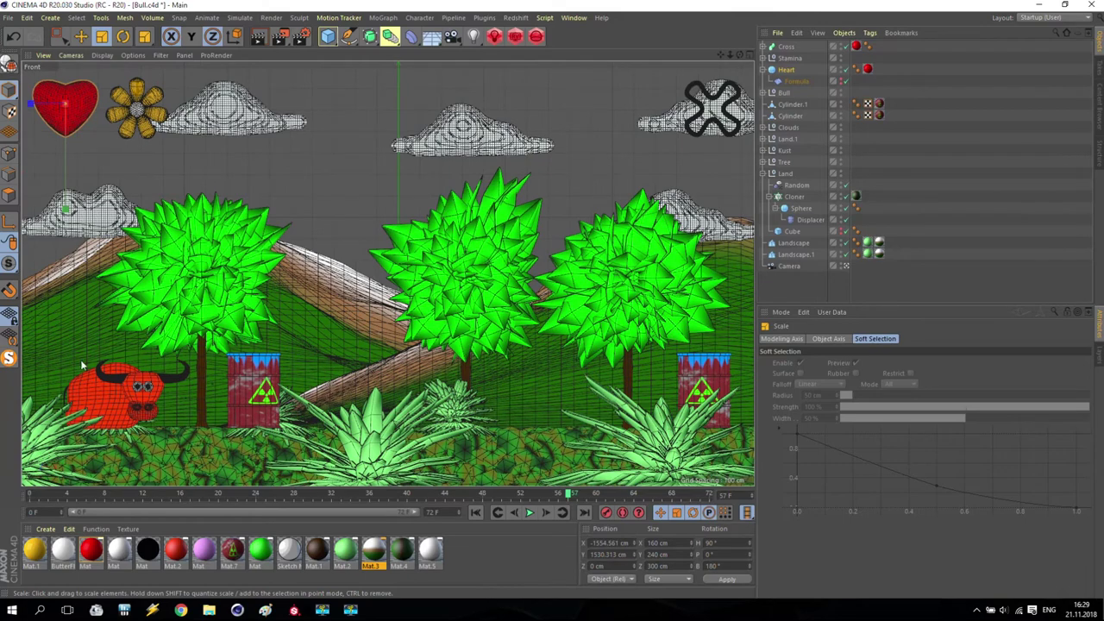
{"action": "left_click", "coordinate": [574, 17]}
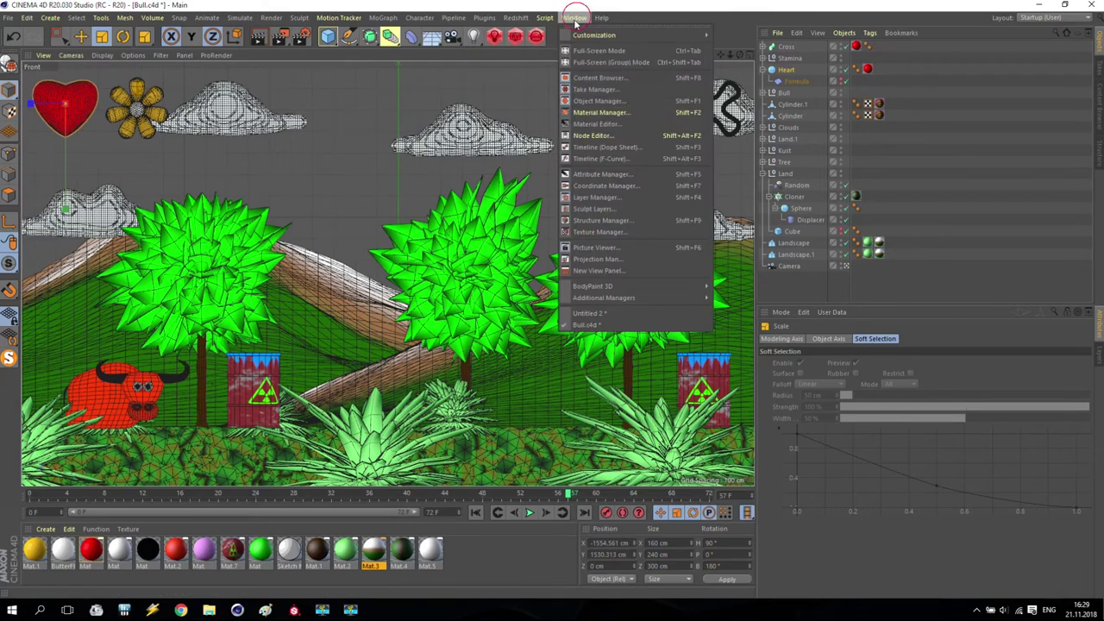
{"action": "left_click", "coordinate": [587, 313]}
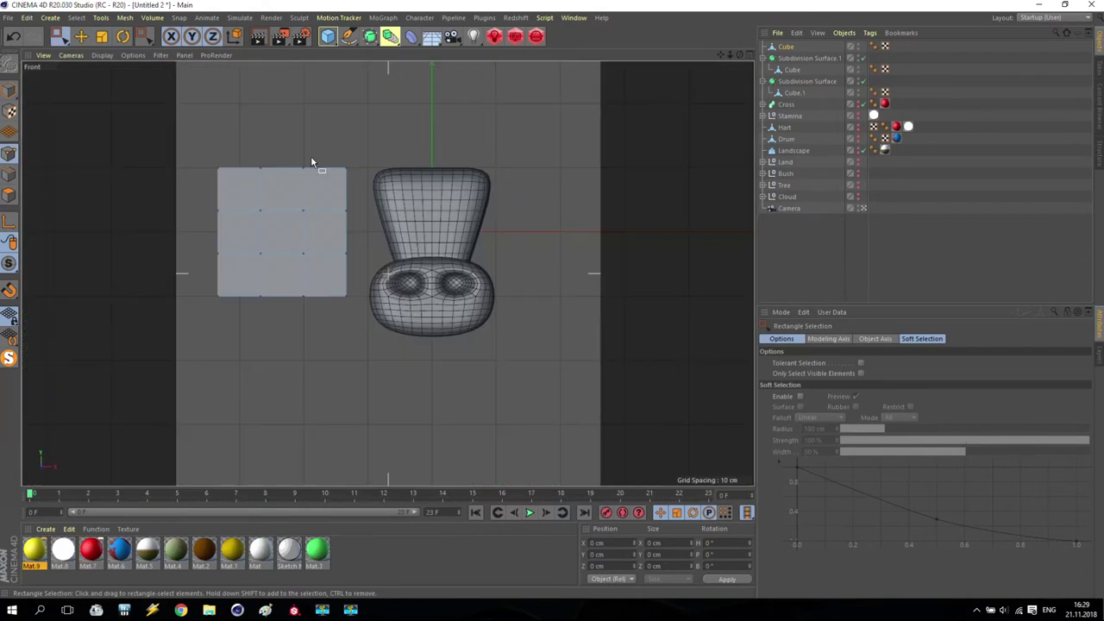
Step: Pull the newest cube's two right corners inward and shift its lower left-edge points out to about -144 cm in X
{"action": "left_click_drag", "start_coordinate": [331, 155], "coordinate": [359, 174]}
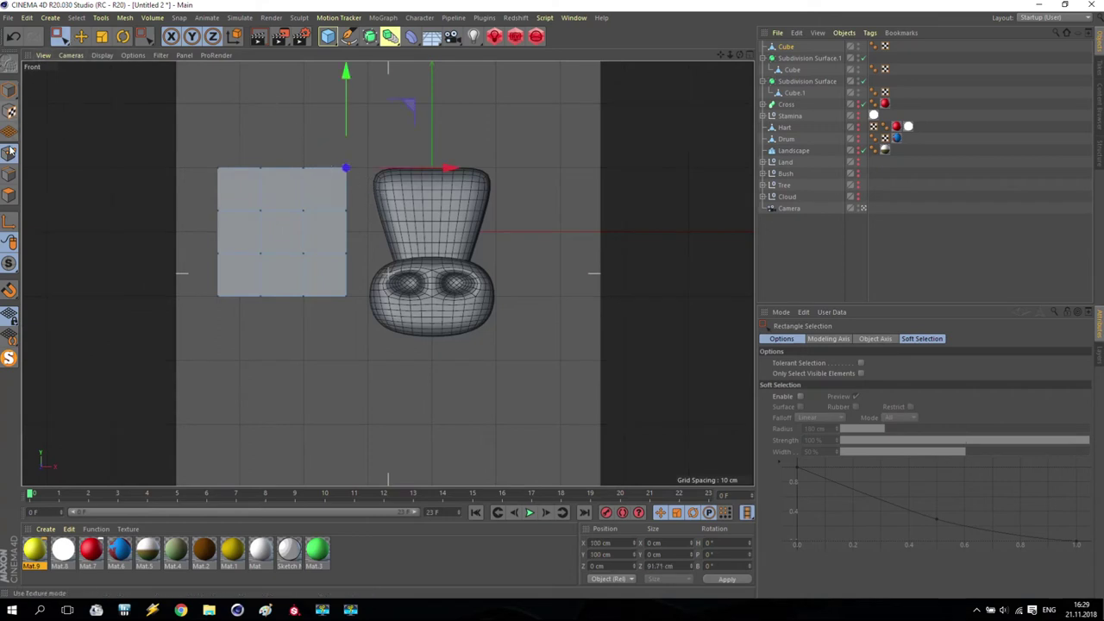
{"action": "left_click_drag", "start_coordinate": [411, 107], "coordinate": [401, 111]}
{"action": "left_click_drag", "start_coordinate": [324, 274], "coordinate": [356, 305]}
{"action": "left_click_drag", "start_coordinate": [412, 234], "coordinate": [400, 227]}
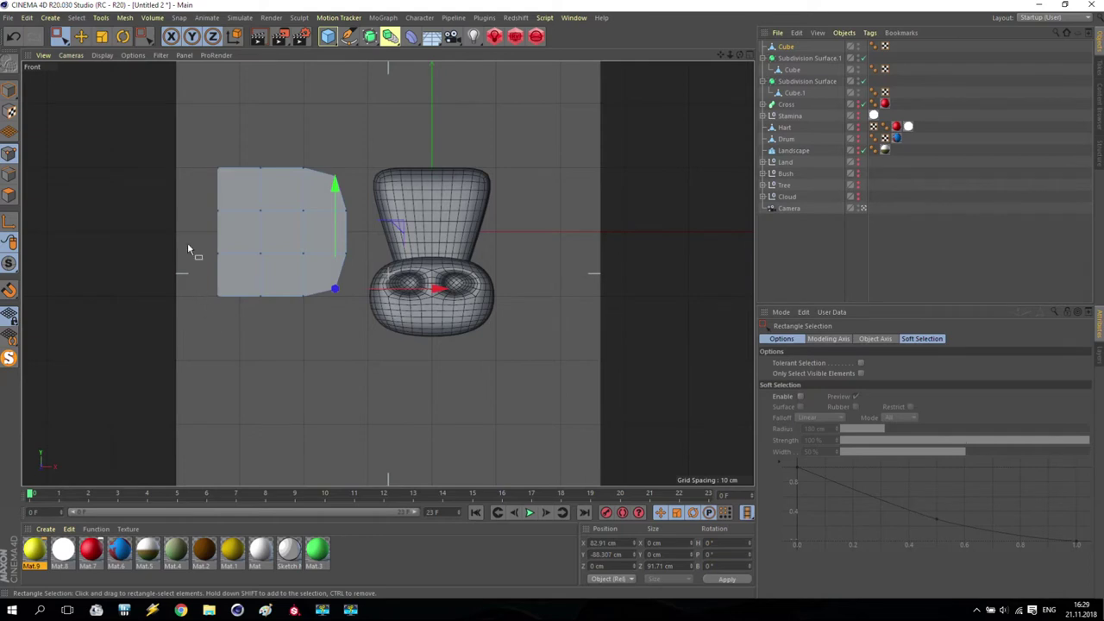
{"action": "left_click_drag", "start_coordinate": [183, 201], "coordinate": [233, 315]}
{"action": "left_click_drag", "start_coordinate": [320, 252], "coordinate": [266, 211]}
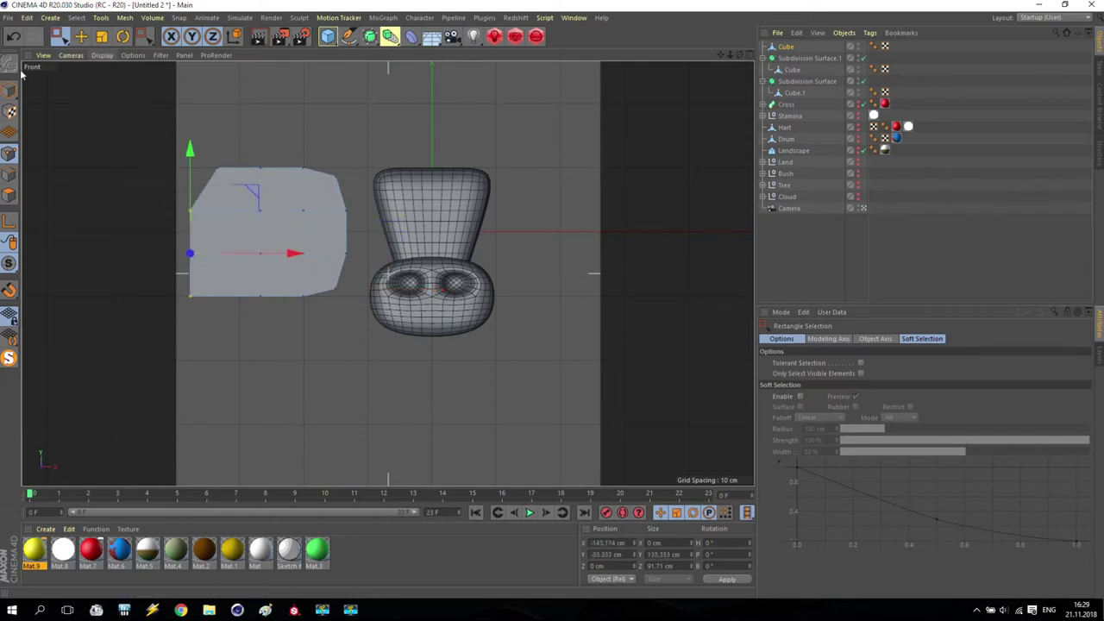
Step: Move the body cube to about X -95 cm, Y 42 cm, and stretch its points downward and away from the head
{"action": "key", "text": "Return"}
{"action": "left_click_drag", "start_coordinate": [342, 164], "coordinate": [433, 143]}
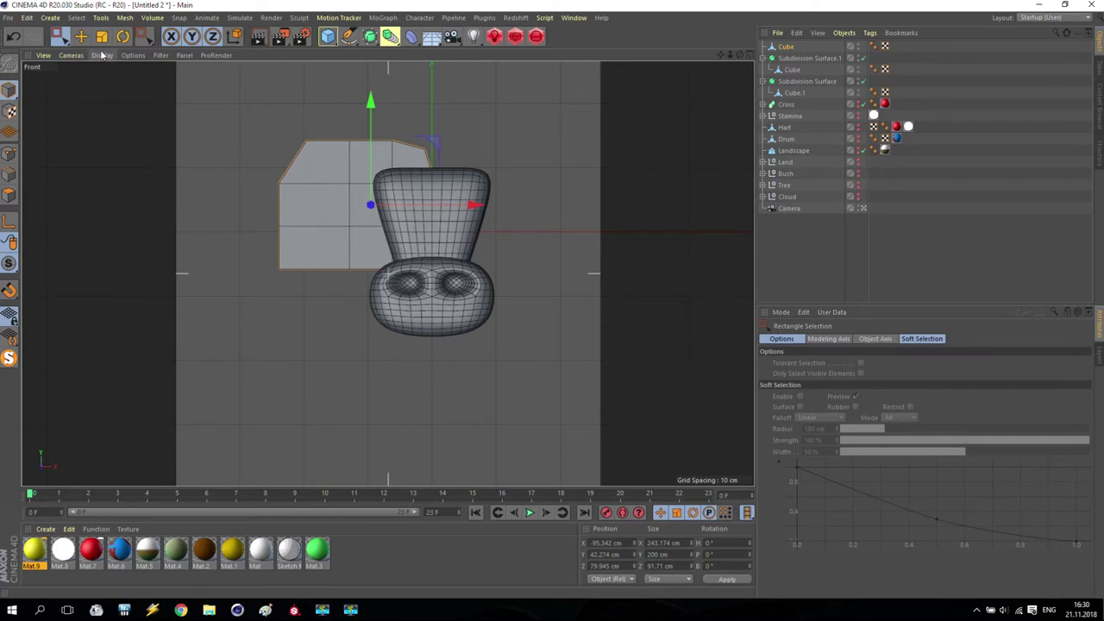
{"action": "left_click_drag", "start_coordinate": [298, 168], "coordinate": [520, 321]}
{"action": "left_click_drag", "start_coordinate": [354, 185], "coordinate": [358, 258]}
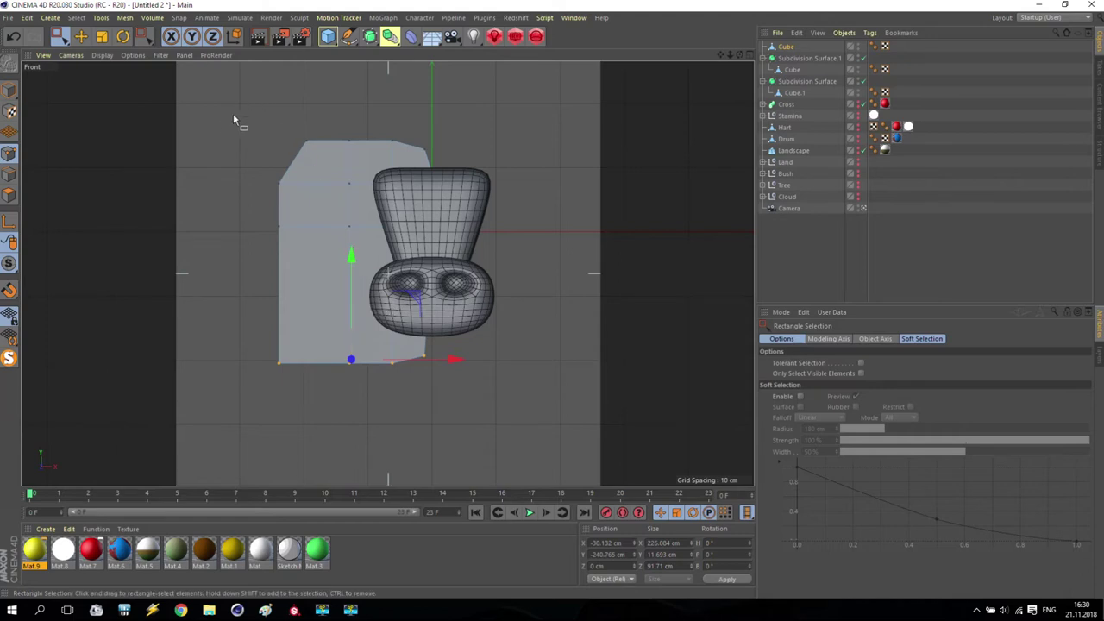
{"action": "left_click_drag", "start_coordinate": [224, 113], "coordinate": [368, 388]}
{"action": "left_click_drag", "start_coordinate": [412, 251], "coordinate": [346, 254]}
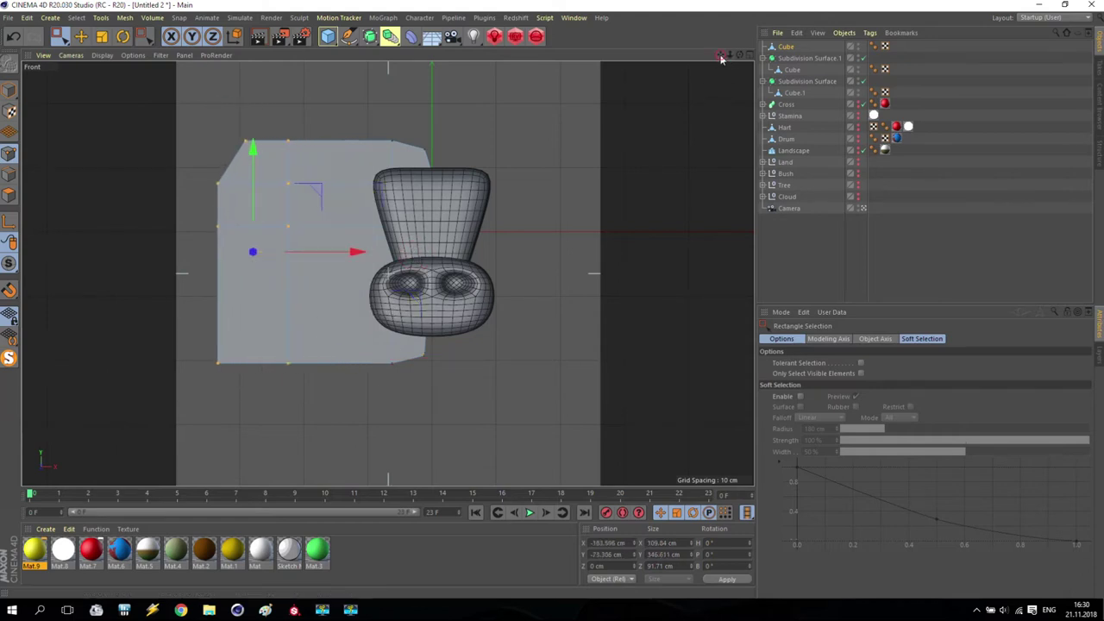
Step: Slope the body's upper-left outline and round its rear by moving the upper, left-edge and lower-left corner points
{"action": "left_click_drag", "start_coordinate": [720, 54], "coordinate": [824, 54]}
{"action": "left_click_drag", "start_coordinate": [290, 124], "coordinate": [405, 262]}
{"action": "left_click_drag", "start_coordinate": [417, 125], "coordinate": [390, 181]}
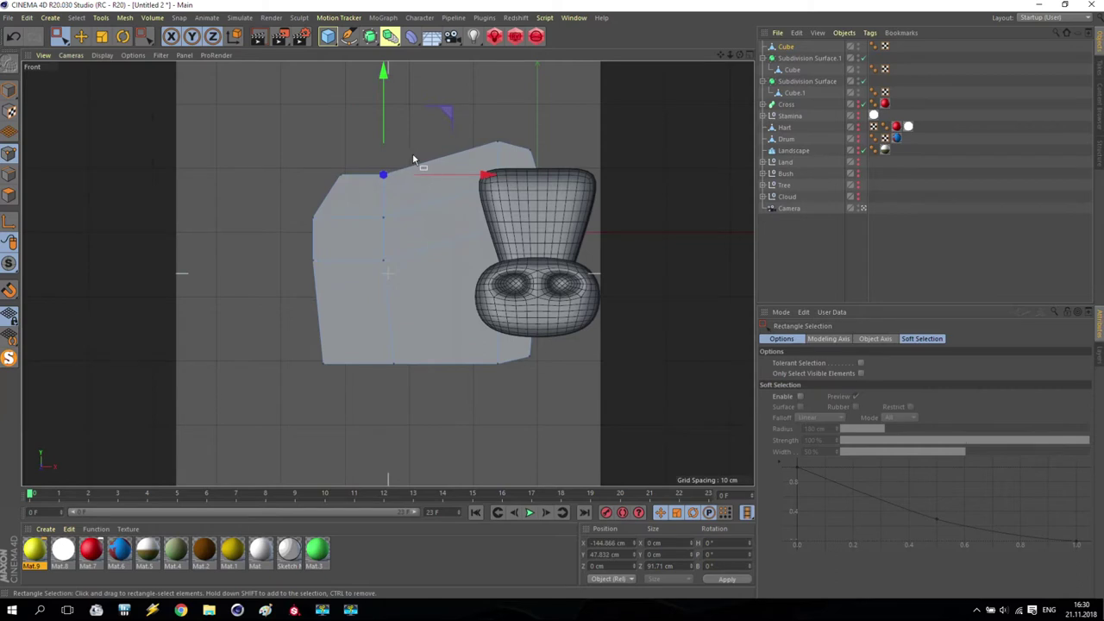
{"action": "left_click_drag", "start_coordinate": [451, 113], "coordinate": [463, 102]}
{"action": "left_click_drag", "start_coordinate": [271, 205], "coordinate": [340, 303]}
{"action": "left_click_drag", "start_coordinate": [371, 181], "coordinate": [350, 197]}
{"action": "left_click_drag", "start_coordinate": [277, 344], "coordinate": [338, 383]}
{"action": "left_click_drag", "start_coordinate": [388, 295], "coordinate": [381, 291]}
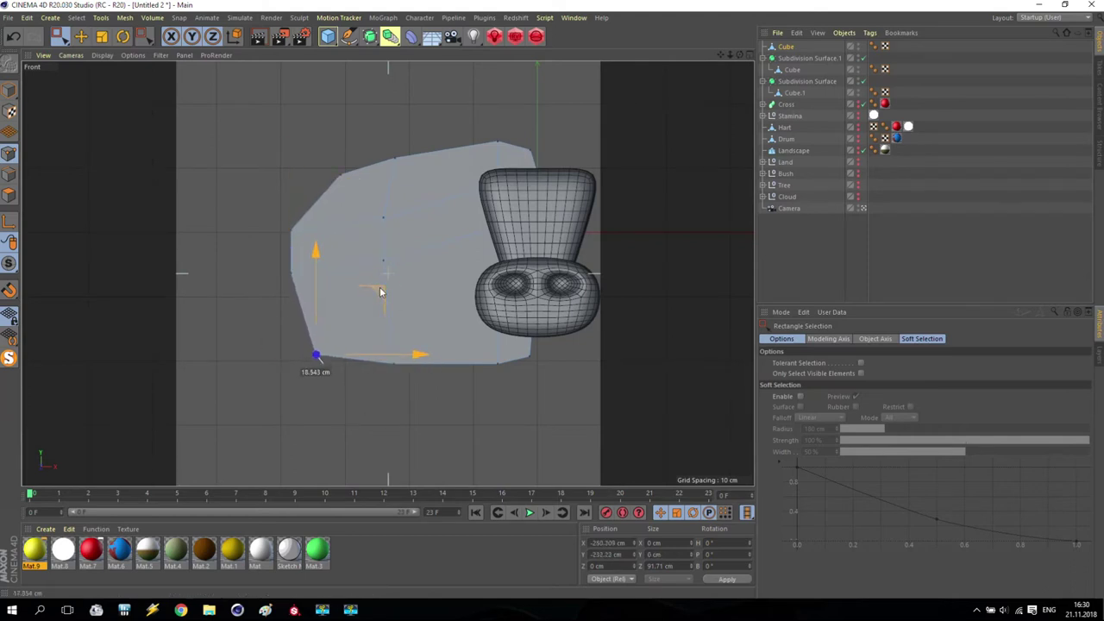
Step: Lengthen the body by shifting its rear points further left, and move its lower-right points to about 15 cm in X
{"action": "left_click_drag", "start_coordinate": [242, 123], "coordinate": [428, 387]}
{"action": "left_click_drag", "start_coordinate": [447, 262], "coordinate": [409, 263]}
{"action": "left_click_drag", "start_coordinate": [467, 388], "coordinate": [568, 342]}
{"action": "left_click_drag", "start_coordinate": [577, 303], "coordinate": [549, 304]}
Step: Smooth the body cube with a new Subdivision Surface and move its lower-right points to about 35 cm in X
{"action": "left_click_drag", "start_coordinate": [720, 53], "coordinate": [662, 65]}
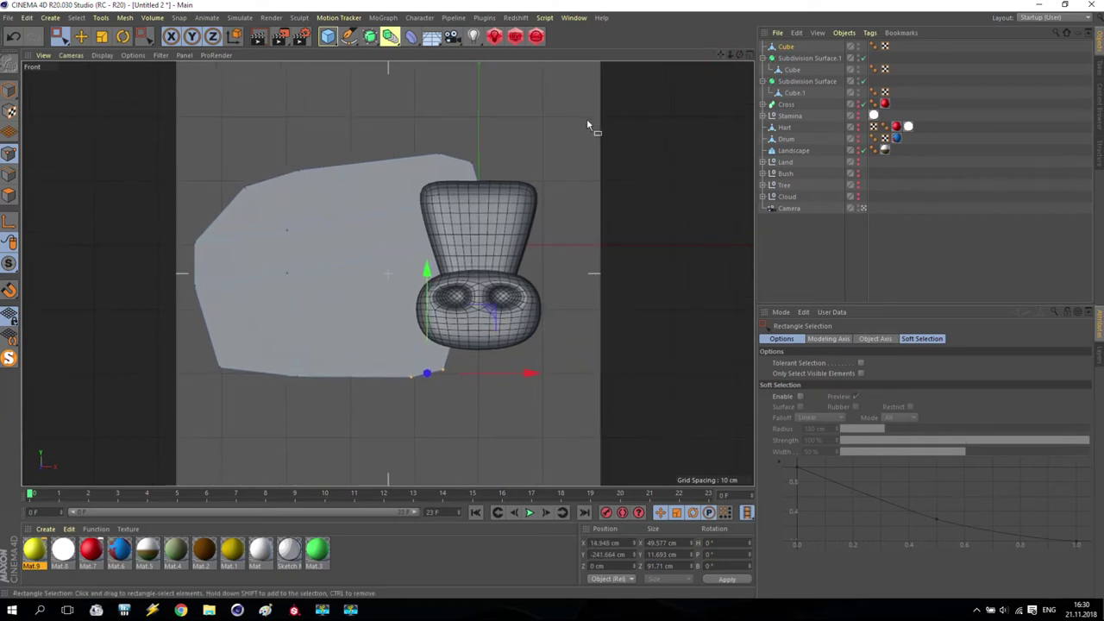
{"action": "left_click", "coordinate": [80, 37]}
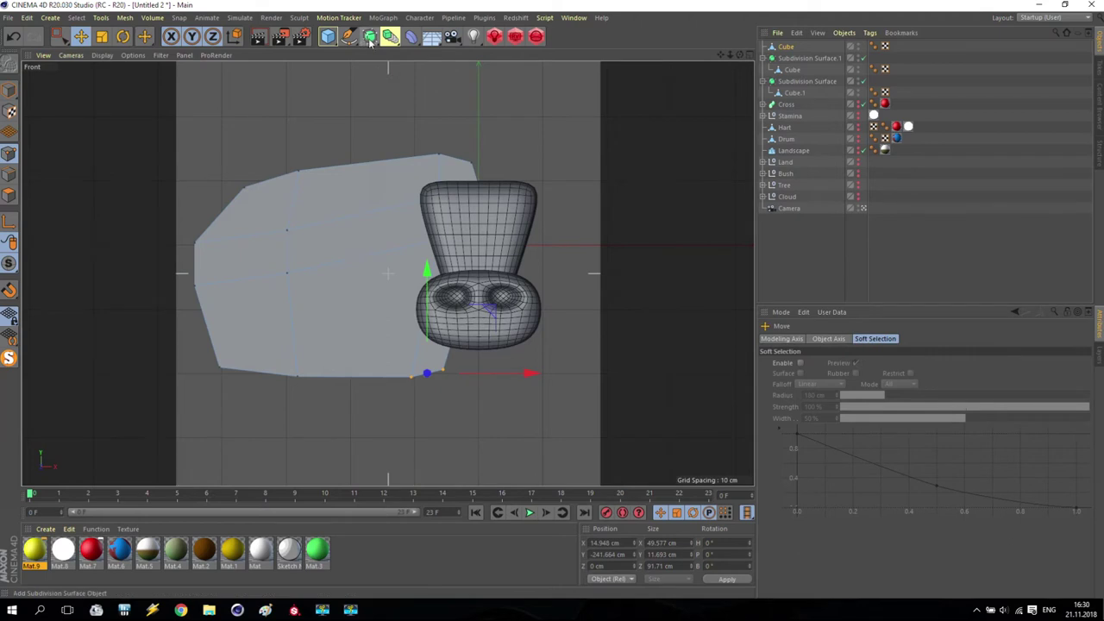
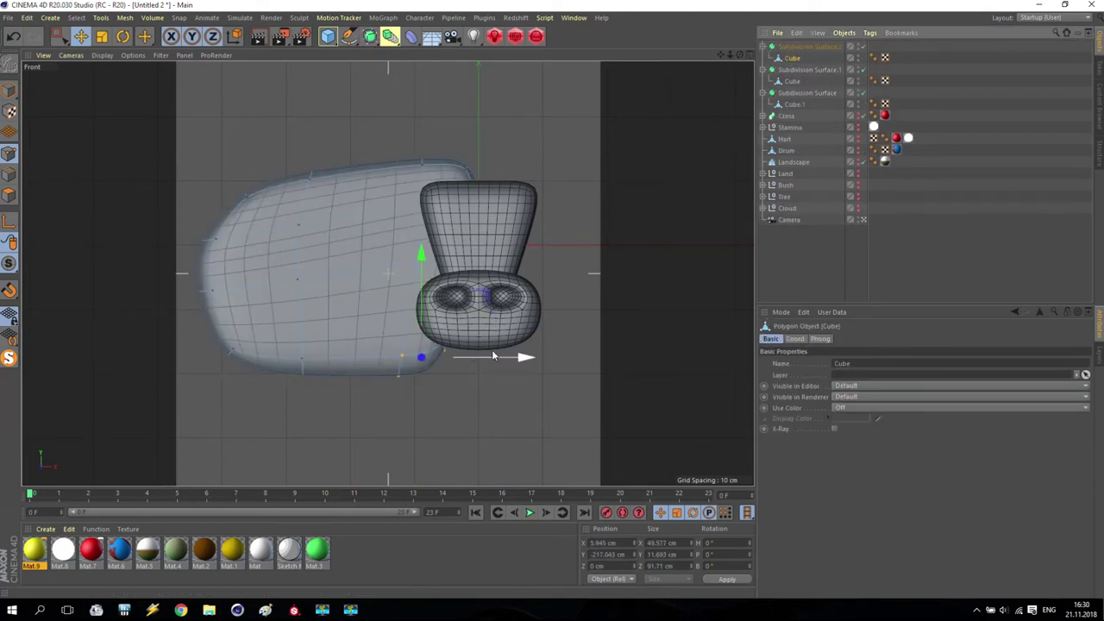
{"action": "left_click_drag", "start_coordinate": [493, 362], "coordinate": [518, 365]}
{"action": "left_click_drag", "start_coordinate": [468, 207], "coordinate": [467, 199]}
{"action": "key", "text": "ctrl+z"}
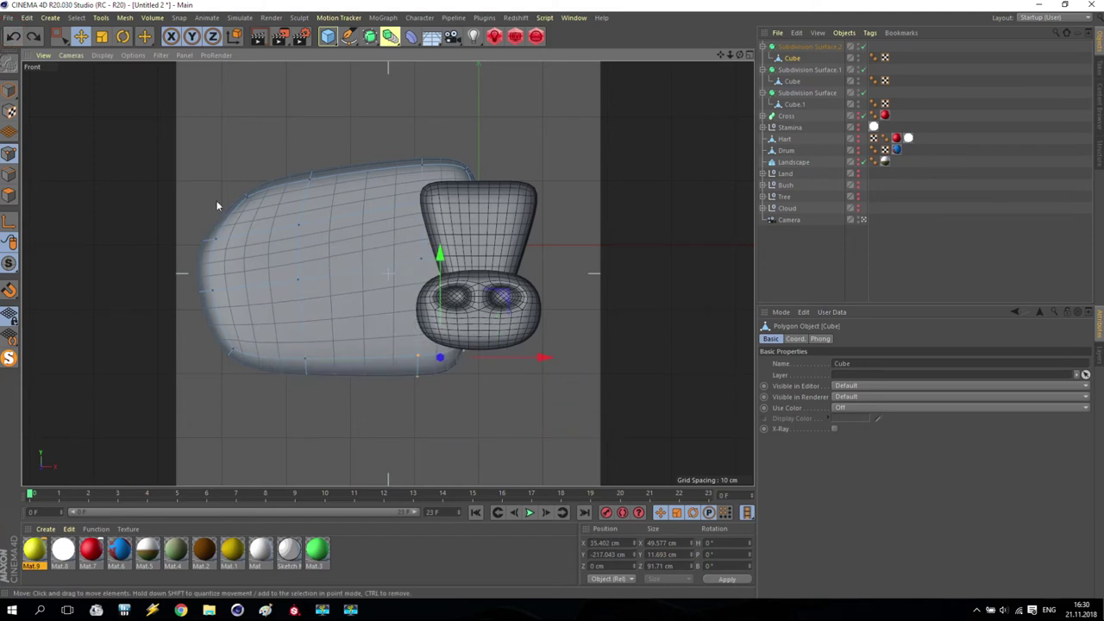
Step: Raise the body's top points near the head and move its upper-right edge points to about 112 cm in X
{"action": "left_click", "coordinate": [58, 35]}
{"action": "left_click_drag", "start_coordinate": [373, 118], "coordinate": [476, 239]}
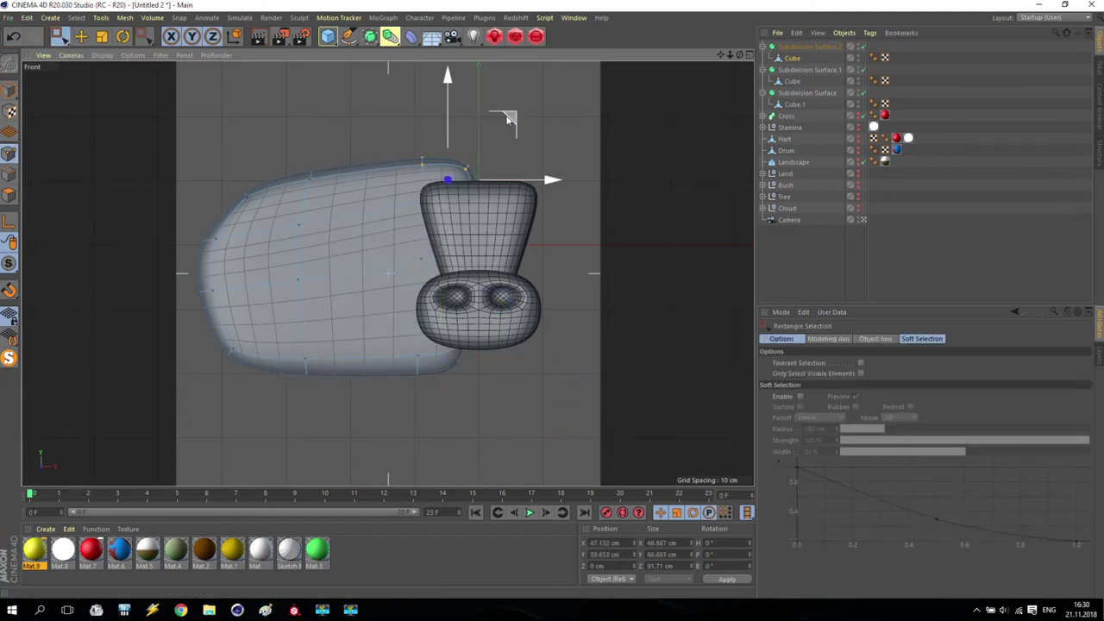
{"action": "left_click_drag", "start_coordinate": [372, 117], "coordinate": [432, 222]}
{"action": "mouse_move", "coordinate": [483, 115]}
{"action": "left_mouse_down"}
{"action": "mouse_move", "coordinate": [476, 101]}
{"action": "mouse_move", "coordinate": [475, 110]}
{"action": "left_mouse_up"}
{"action": "left_click_drag", "start_coordinate": [578, 242], "coordinate": [449, 131]}
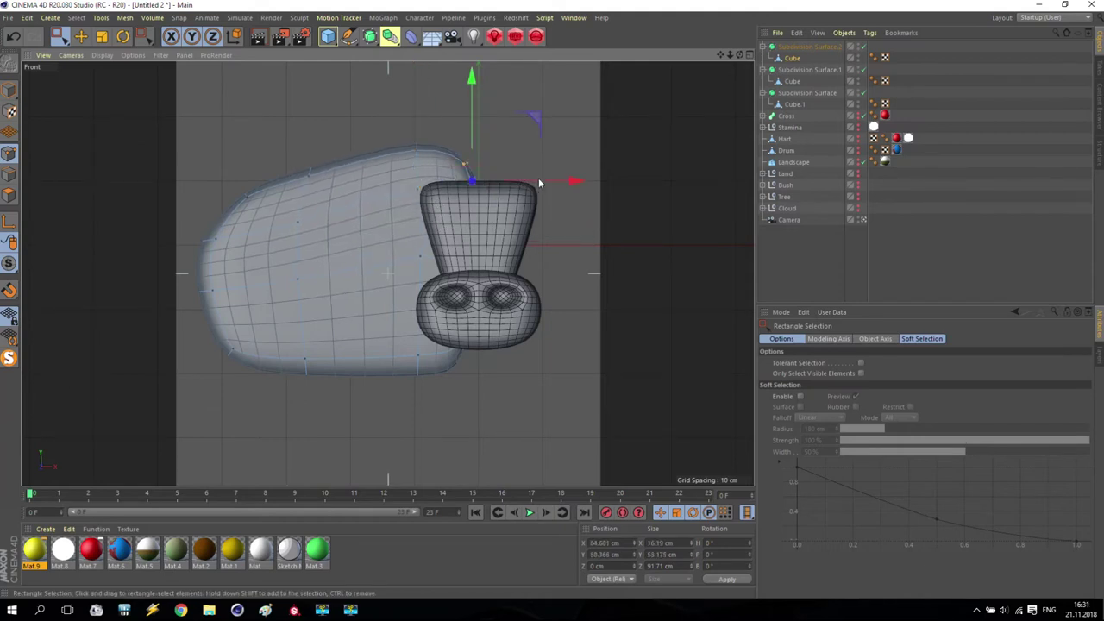
{"action": "left_click_drag", "start_coordinate": [538, 181], "coordinate": [574, 179]}
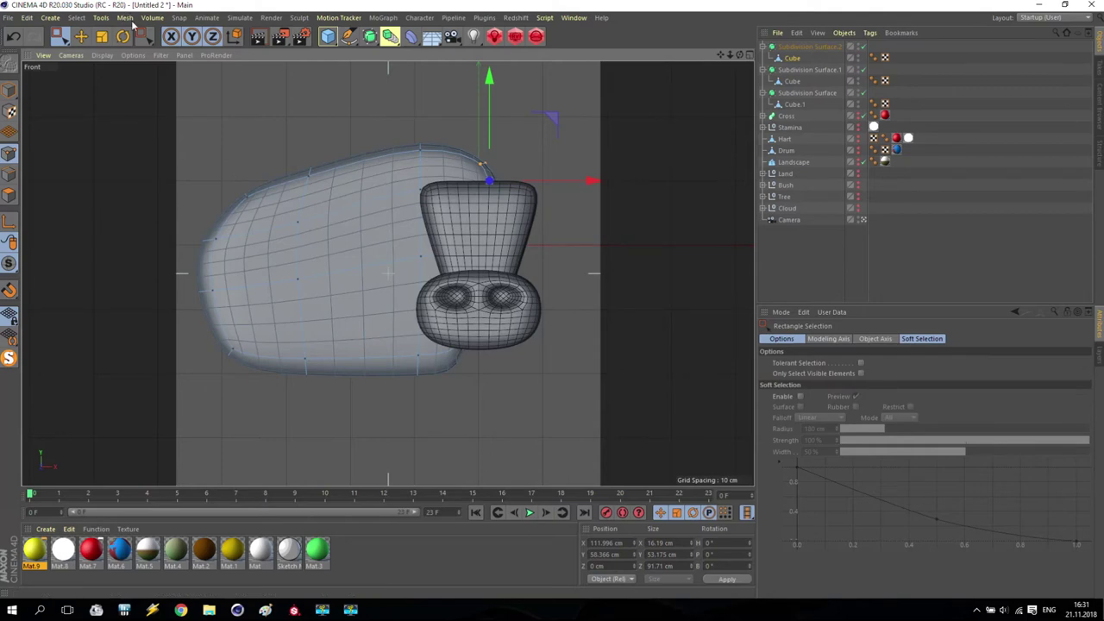
{"action": "left_click", "coordinate": [80, 35]}
{"action": "left_click", "coordinate": [669, 248]}
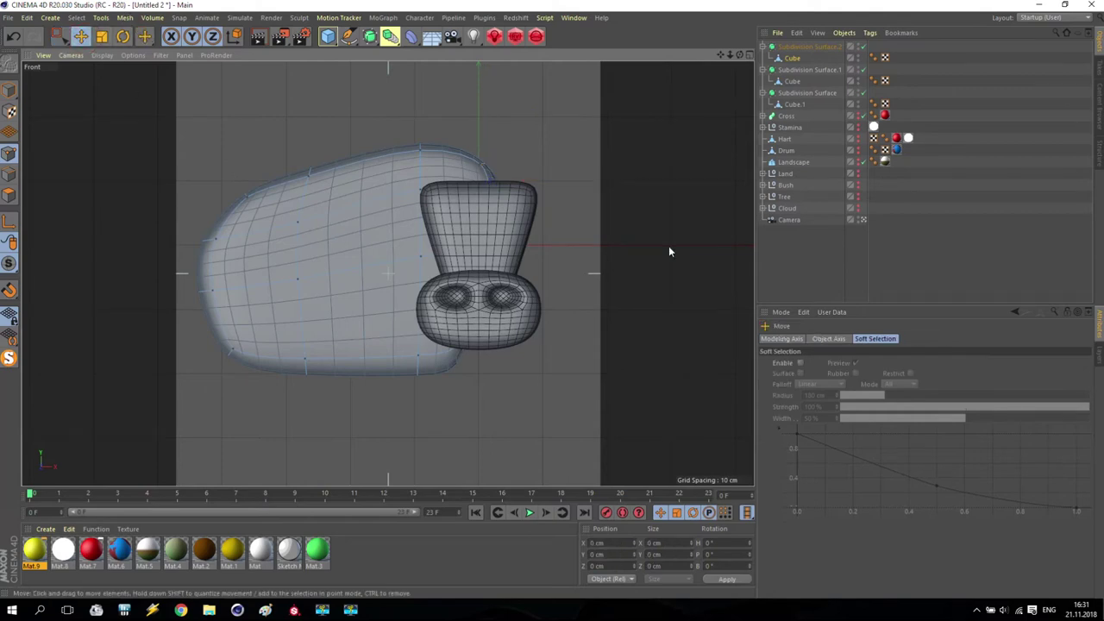
Step: Draw an open three-point Bezier spline in the Front view, running outward from the head's upper-right corner and curving upward as a horn
{"action": "middle_click", "coordinate": [439, 197]}
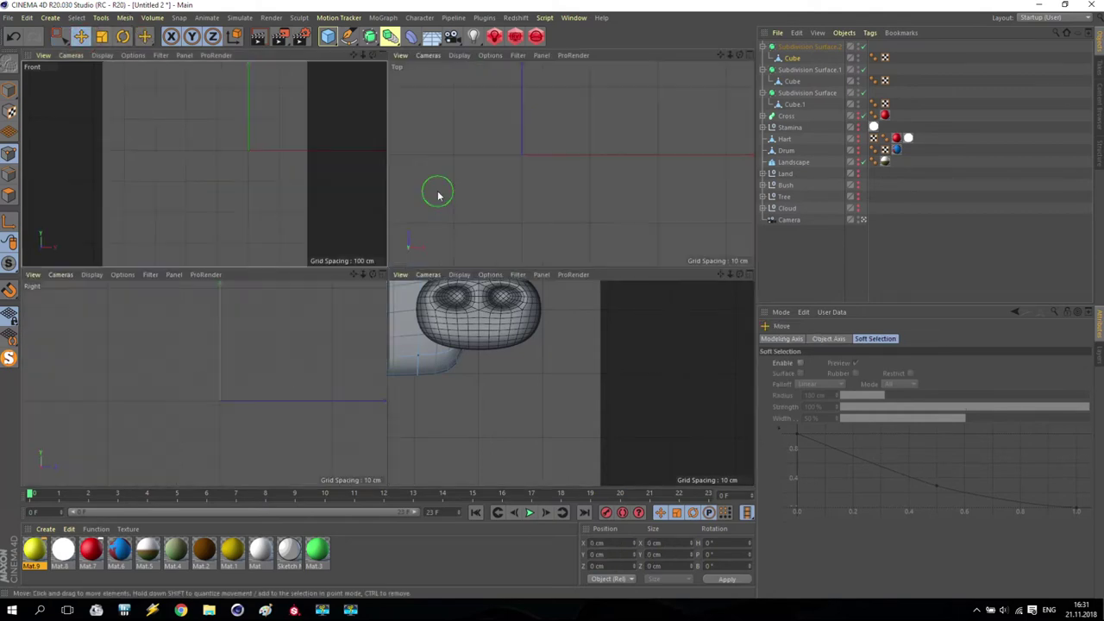
{"action": "middle_click", "coordinate": [562, 372]}
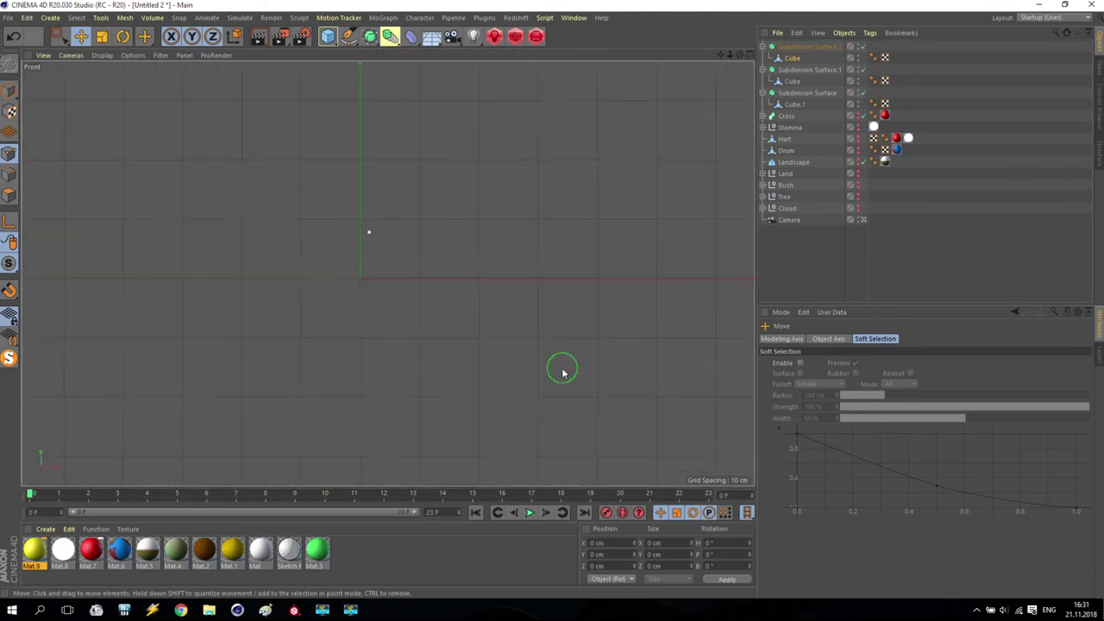
{"action": "left_click_drag", "start_coordinate": [721, 55], "coordinate": [756, 63]}
{"action": "left_click", "coordinate": [349, 42]}
{"action": "left_click", "coordinate": [396, 49]}
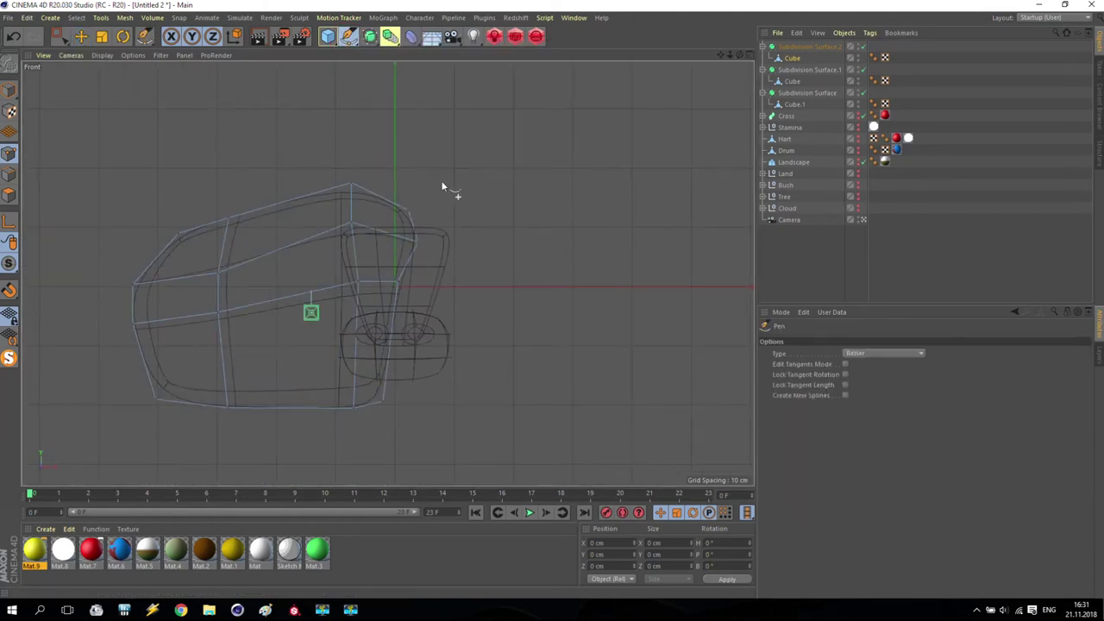
{"action": "left_click", "coordinate": [440, 235]}
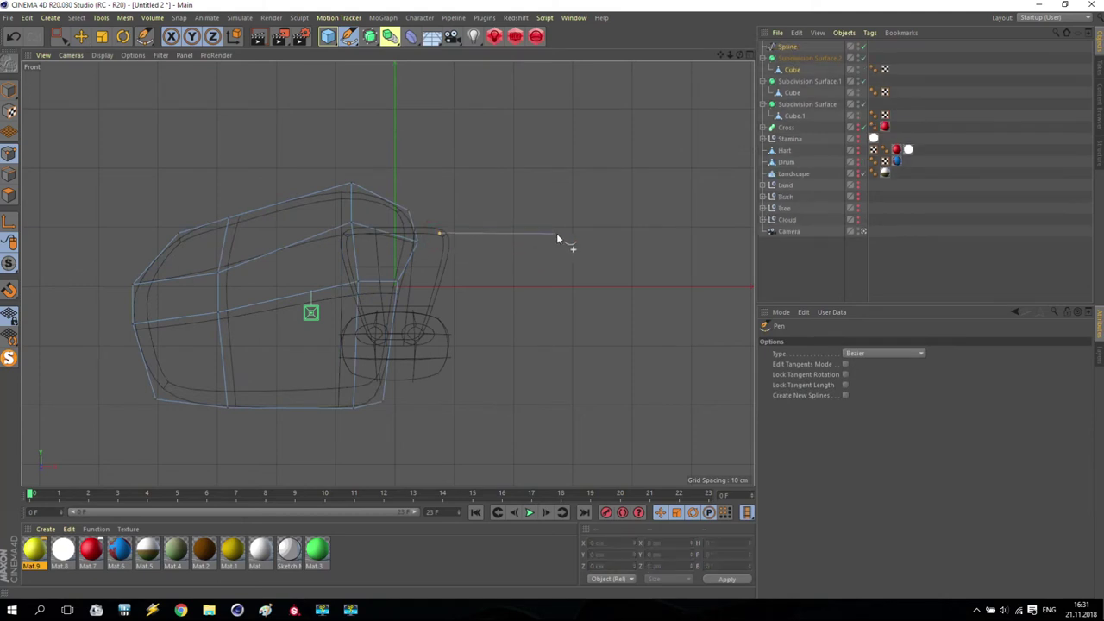
{"action": "left_click_drag", "start_coordinate": [556, 233], "coordinate": [568, 206]}
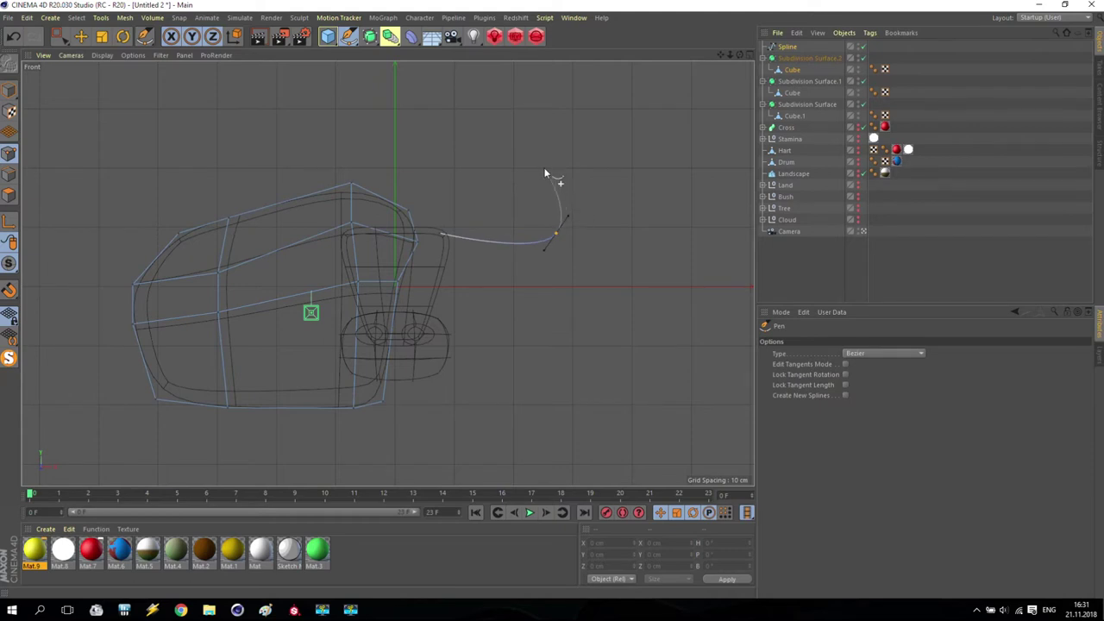
{"action": "left_click", "coordinate": [543, 167]}
{"action": "key", "text": "Escape"}
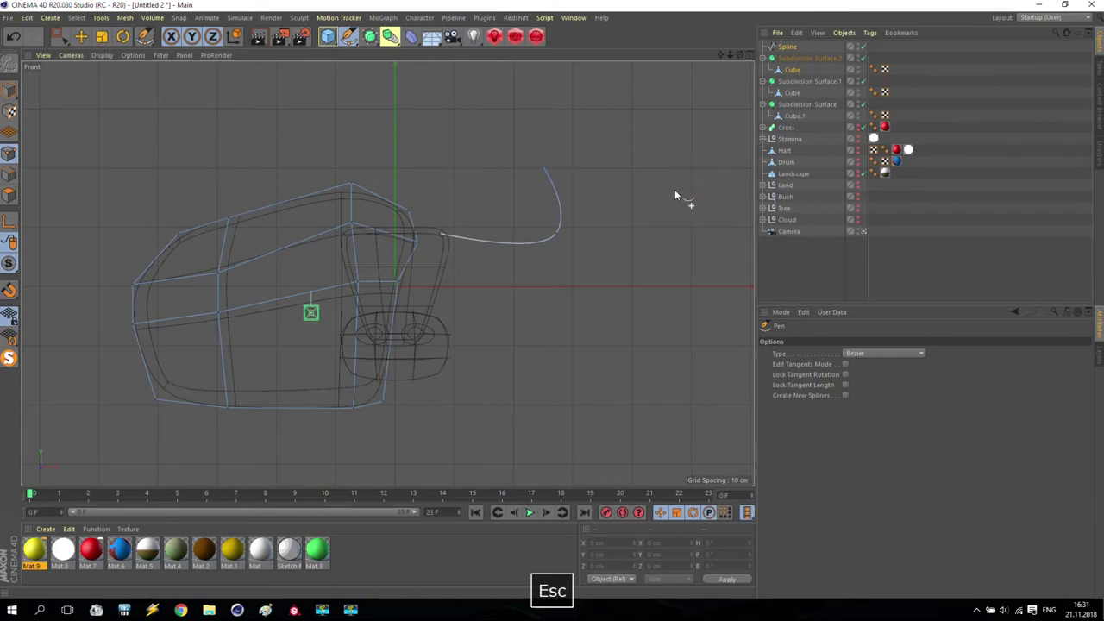
Step: Refine the horn curve by moving the spline's middle point and its tip up and slightly toward the head
{"action": "key", "text": "e"}
{"action": "left_click", "coordinate": [557, 236]}
{"action": "left_click_drag", "start_coordinate": [619, 164], "coordinate": [619, 165]}
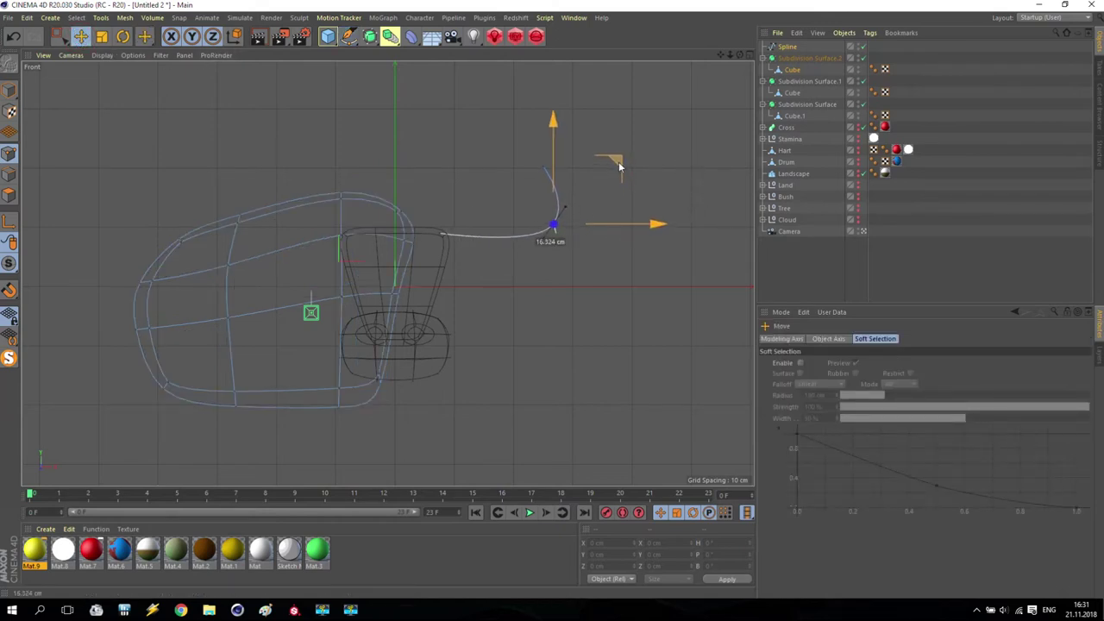
{"action": "left_click_drag", "start_coordinate": [553, 226], "coordinate": [543, 164]}
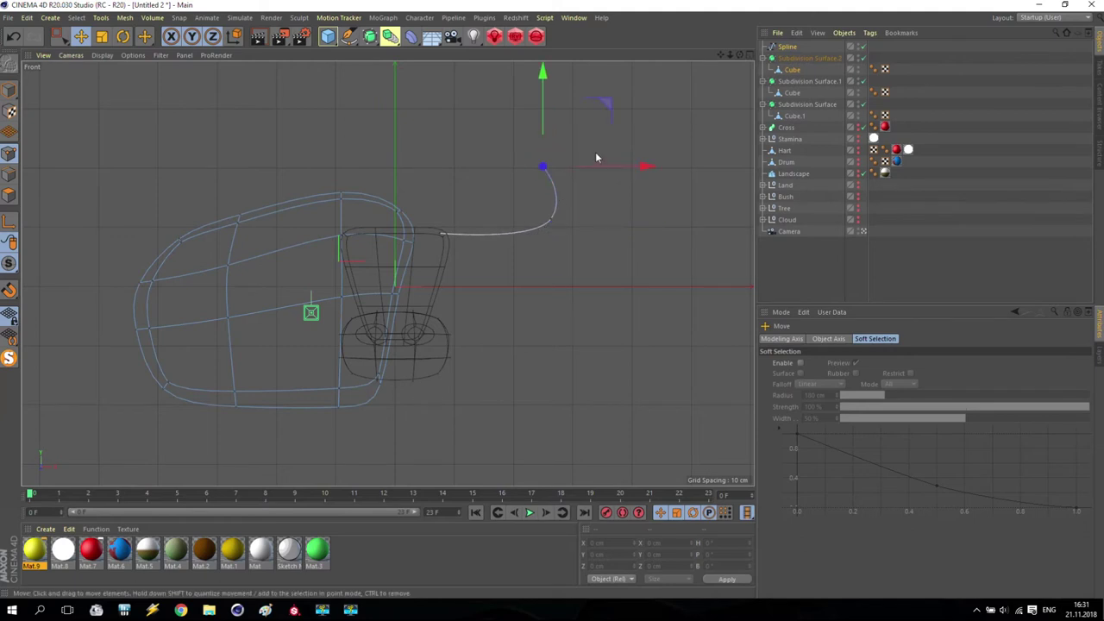
{"action": "left_click_drag", "start_coordinate": [605, 107], "coordinate": [588, 90]}
{"action": "left_click", "coordinate": [596, 271]}
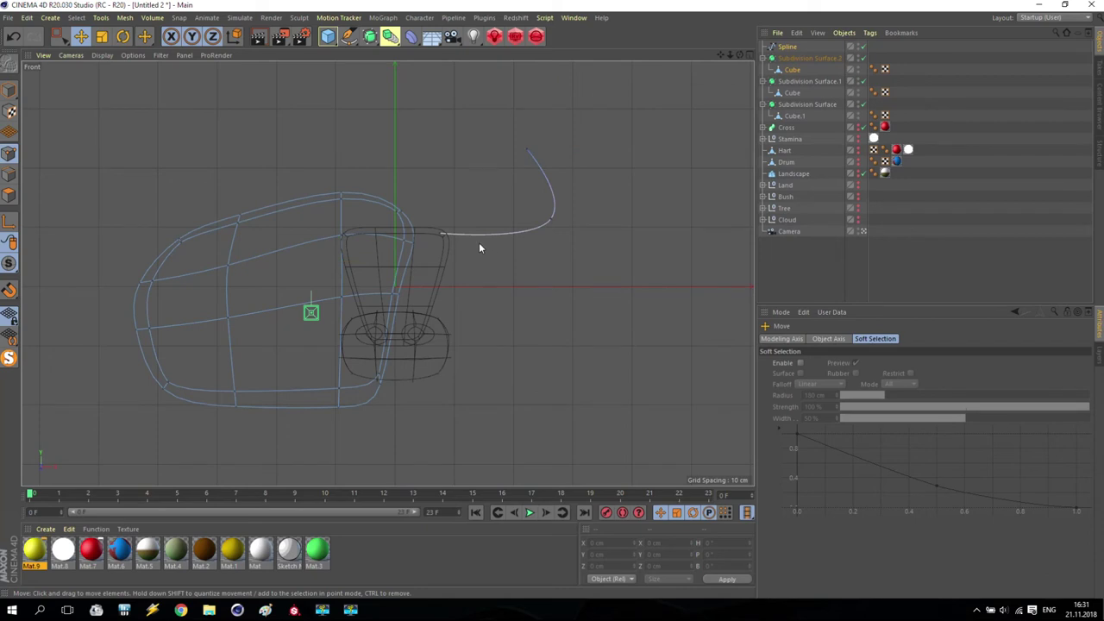
Step: Select only the horn spline and add a Sweep generator to the scene
{"action": "left_click", "coordinate": [788, 47]}
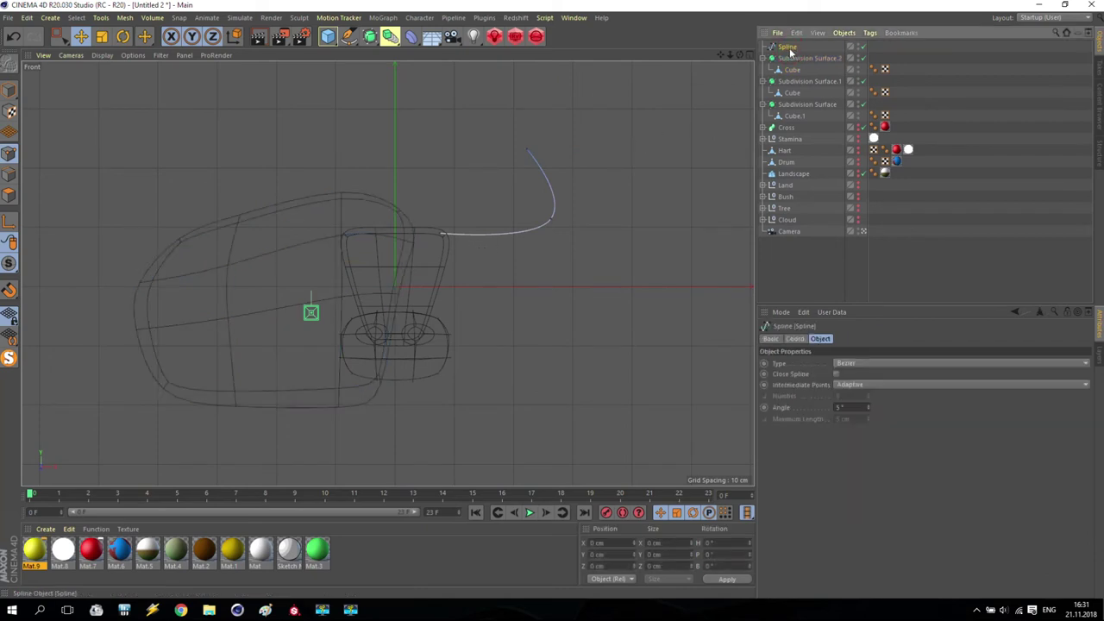
{"action": "left_click", "coordinate": [390, 36]}
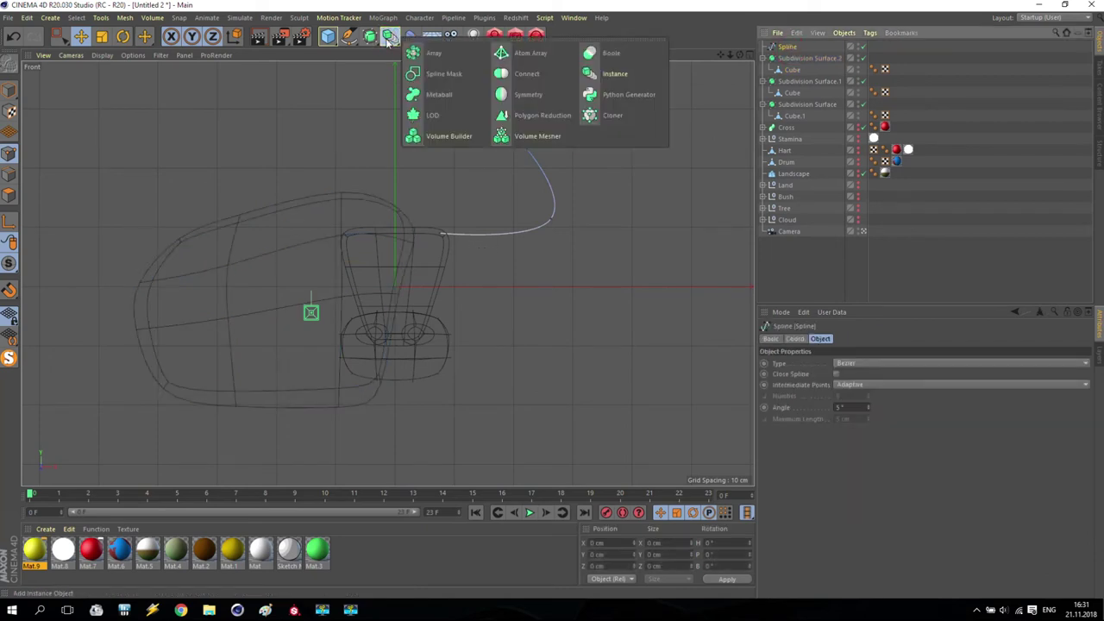
{"action": "left_click", "coordinate": [369, 36]}
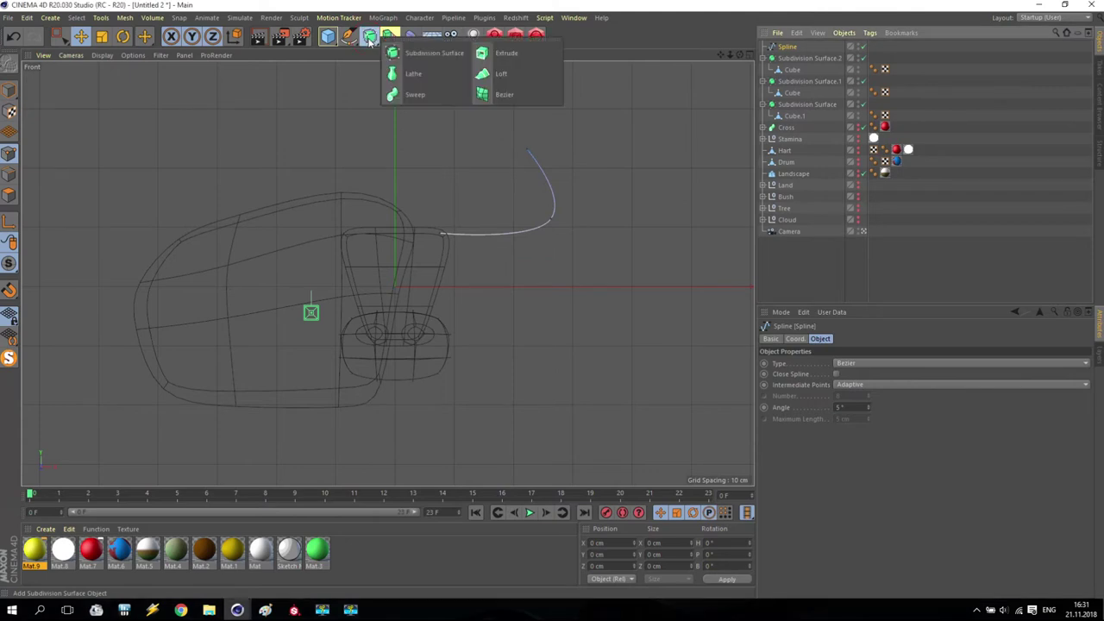
{"action": "left_click", "coordinate": [417, 95]}
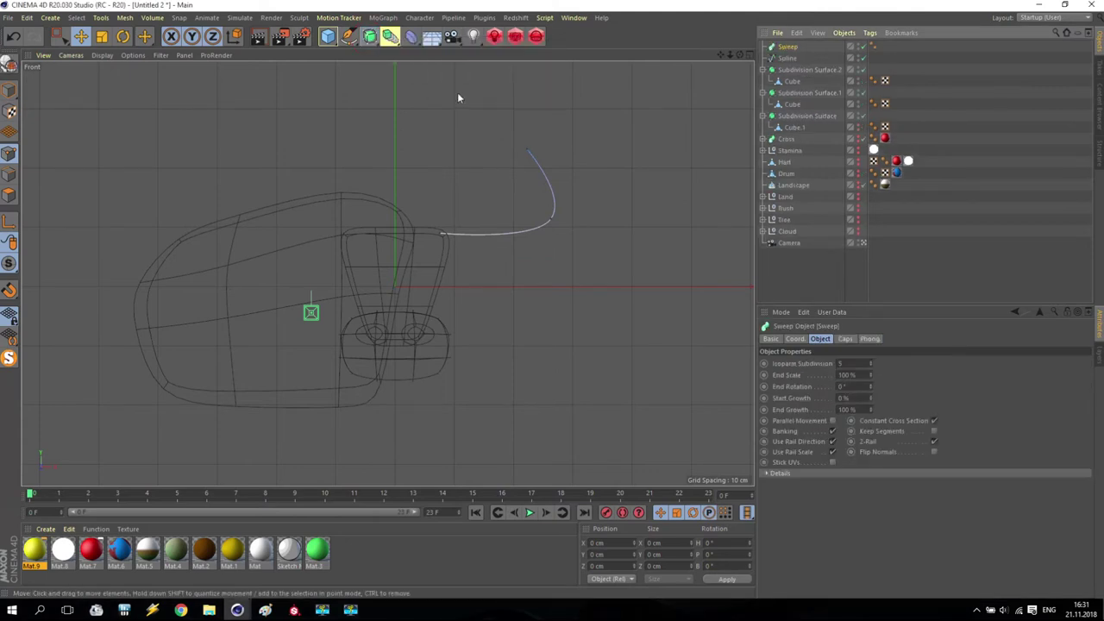
Step: Nest the horn spline under the Sweep generator and add a Circle spline as its profile, placed above the horn path
{"action": "left_click", "coordinate": [791, 57]}
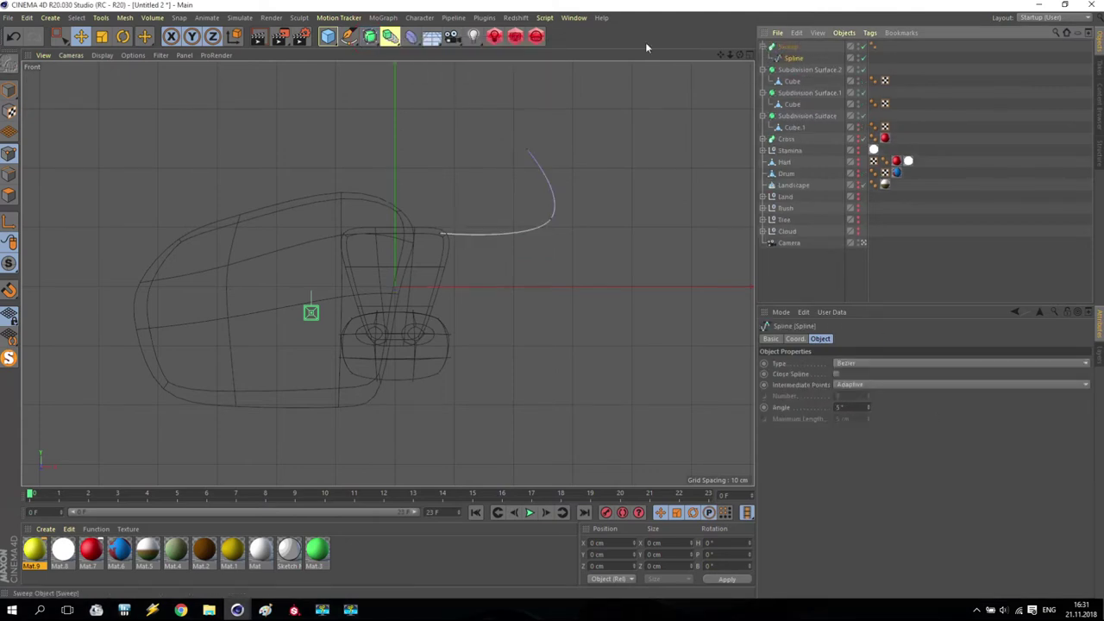
{"action": "left_click", "coordinate": [346, 38]}
{"action": "left_click", "coordinate": [470, 74]}
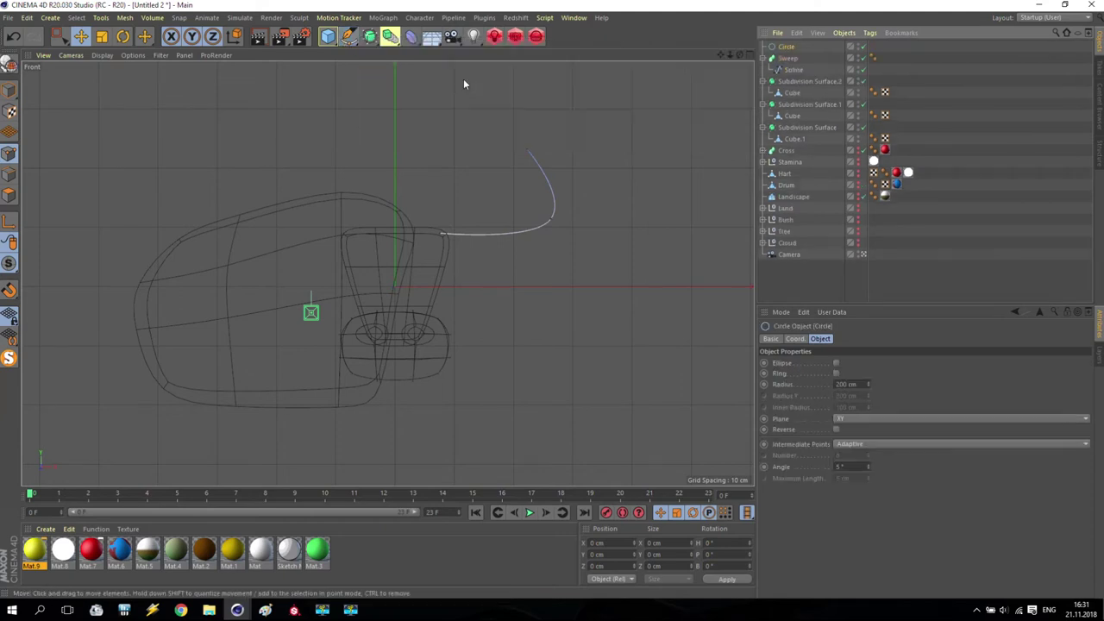
{"action": "left_click_drag", "start_coordinate": [801, 65], "coordinate": [797, 67]}
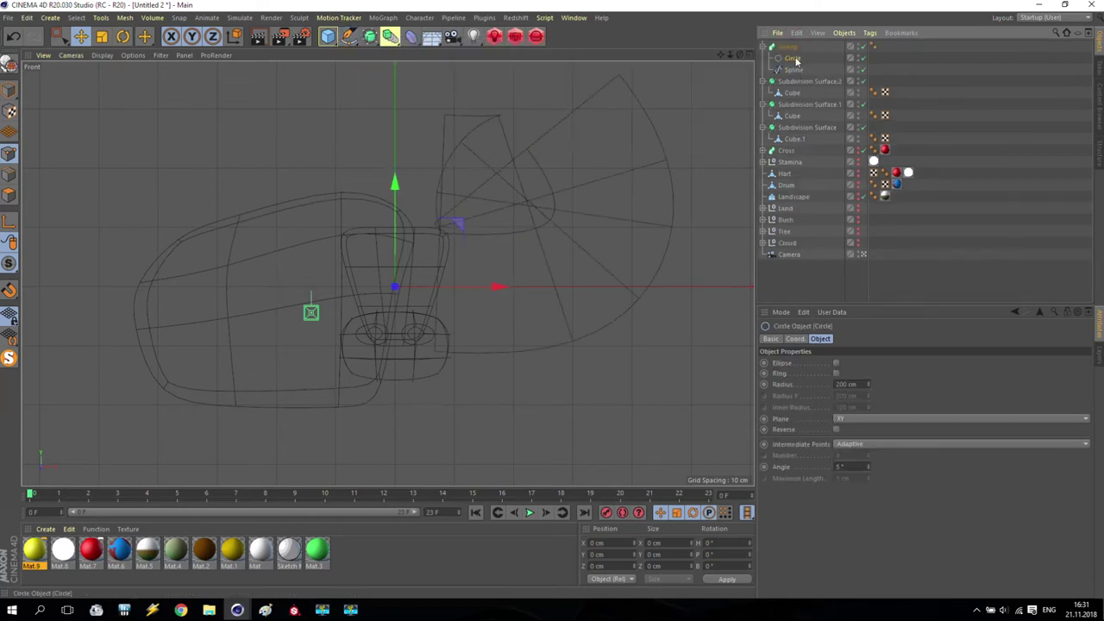
Step: Set the radius of the horn's circle profile to 25 cm
{"action": "double_click", "coordinate": [847, 384]}
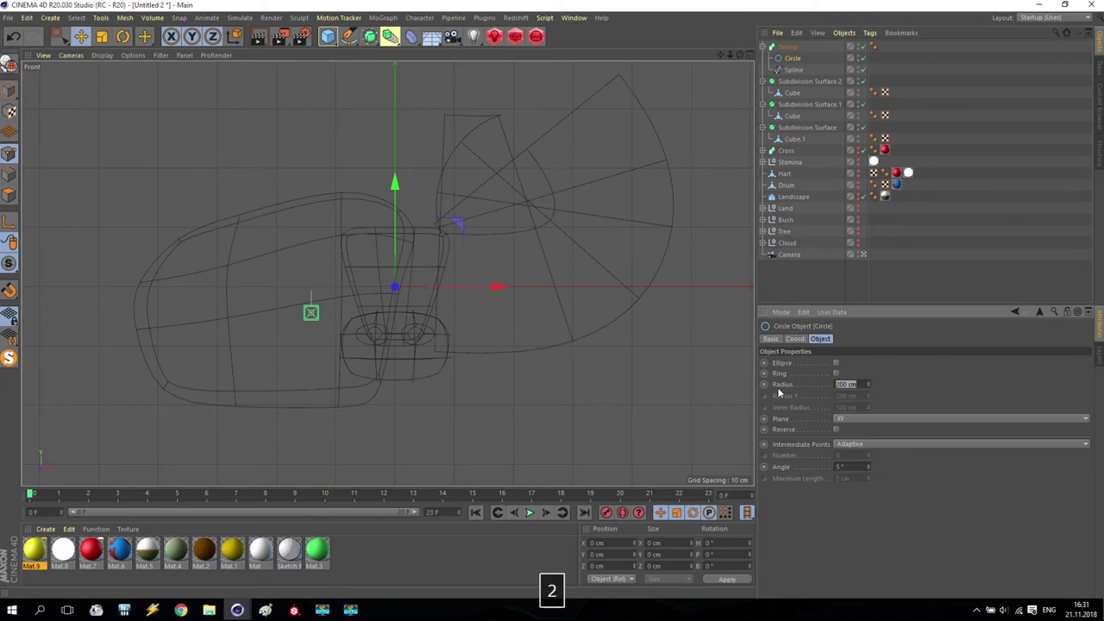
{"action": "type", "text": "20"}
{"action": "key", "text": "Return"}
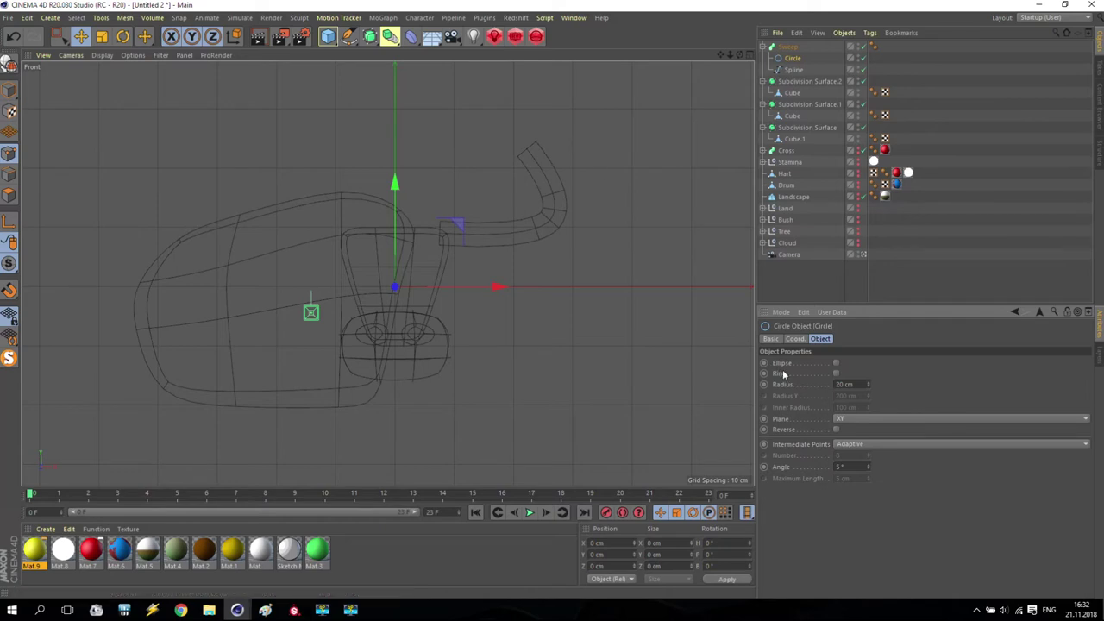
{"action": "type", "text": "25"}
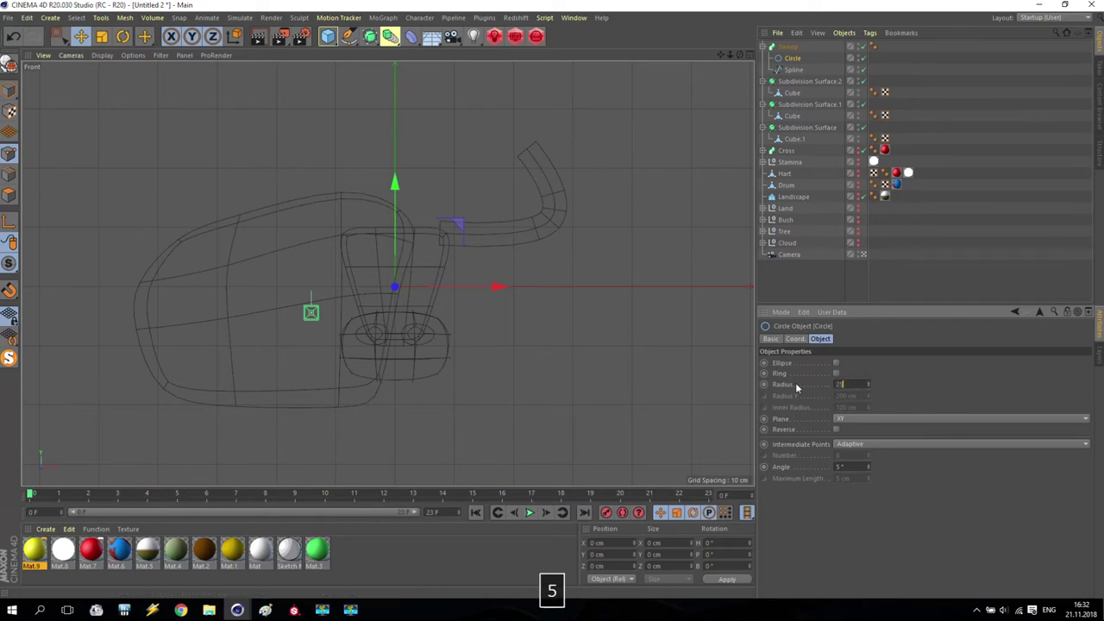
{"action": "key", "text": "Return"}
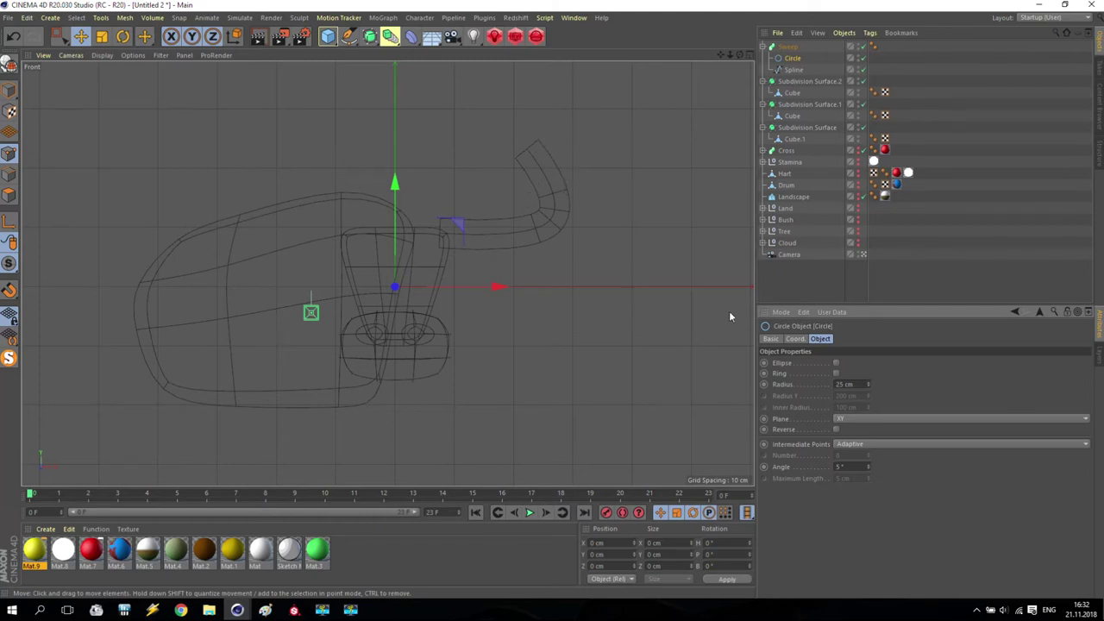
Step: Taper the horn sweep to a point with a convex Scale curve, then shift it slightly down and about 7 cm toward the head
{"action": "left_click", "coordinate": [790, 48]}
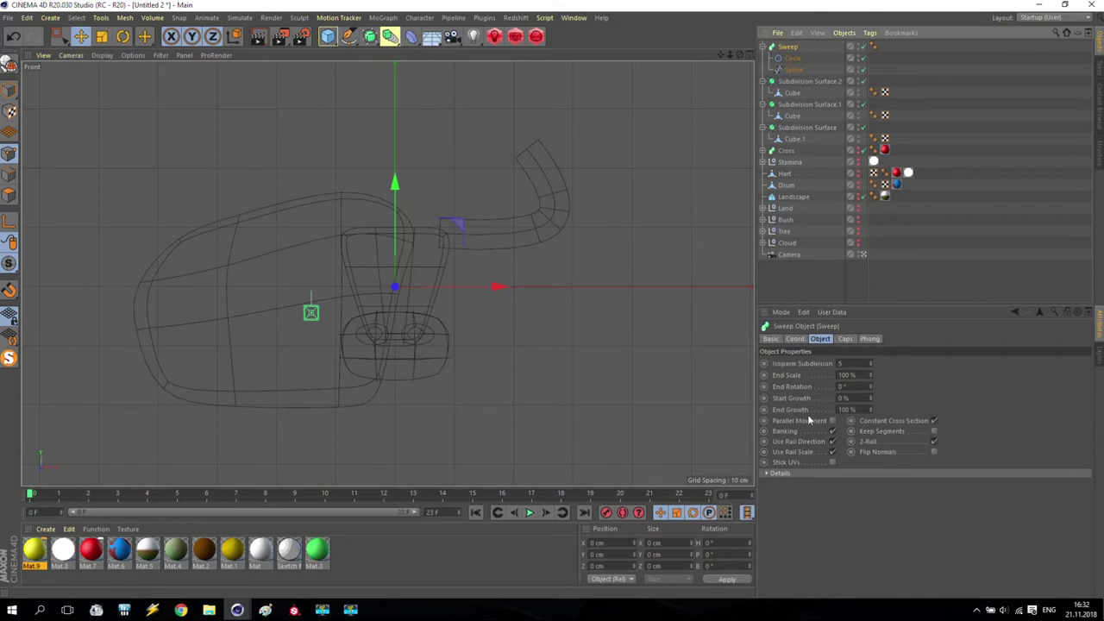
{"action": "left_click", "coordinate": [767, 474]}
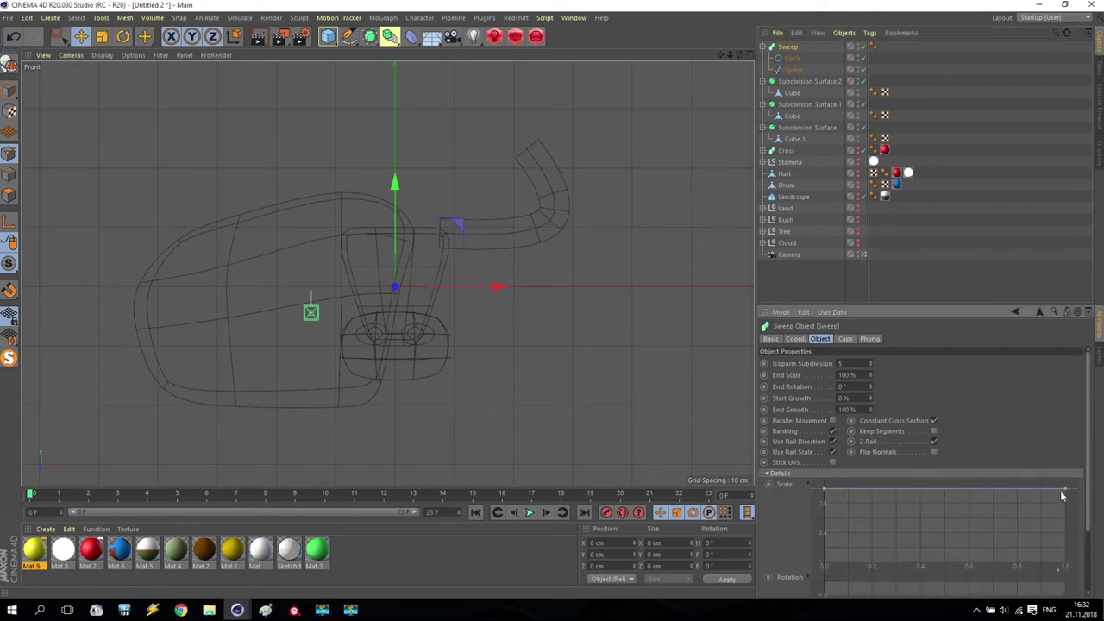
{"action": "left_click_drag", "start_coordinate": [1066, 492], "coordinate": [1080, 572]}
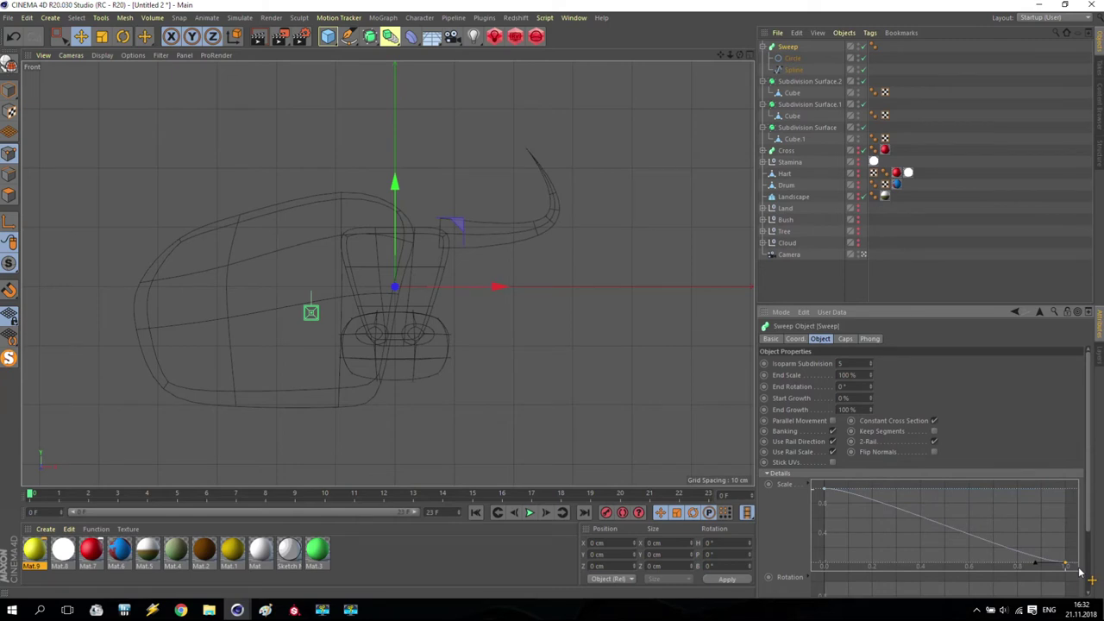
{"action": "left_click_drag", "start_coordinate": [1036, 568], "coordinate": [1028, 531]}
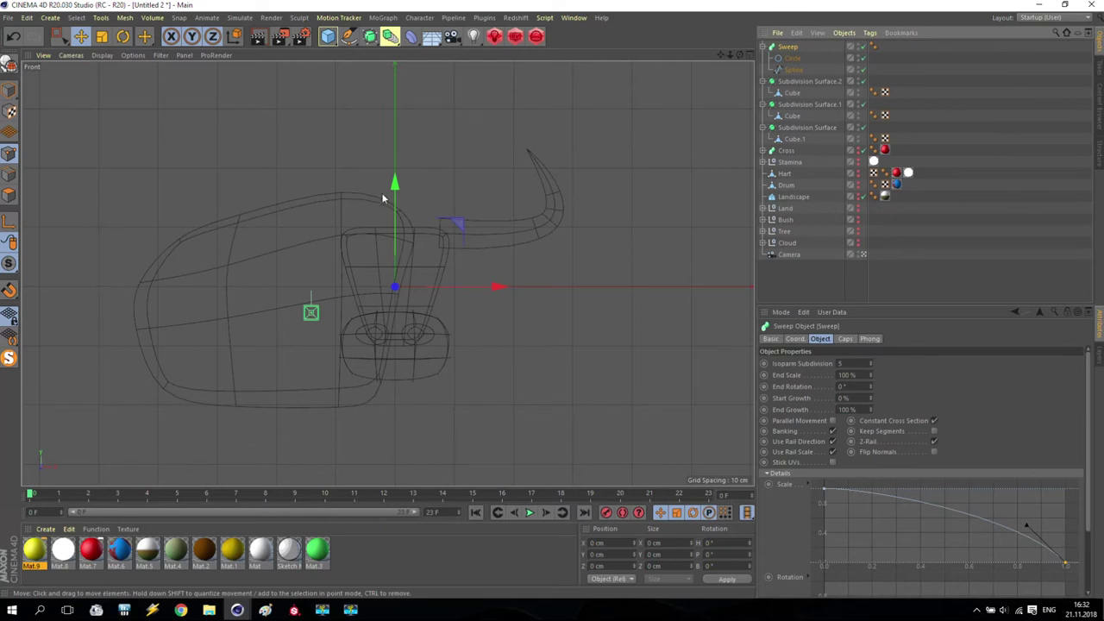
{"action": "left_click_drag", "start_coordinate": [394, 194], "coordinate": [394, 205]}
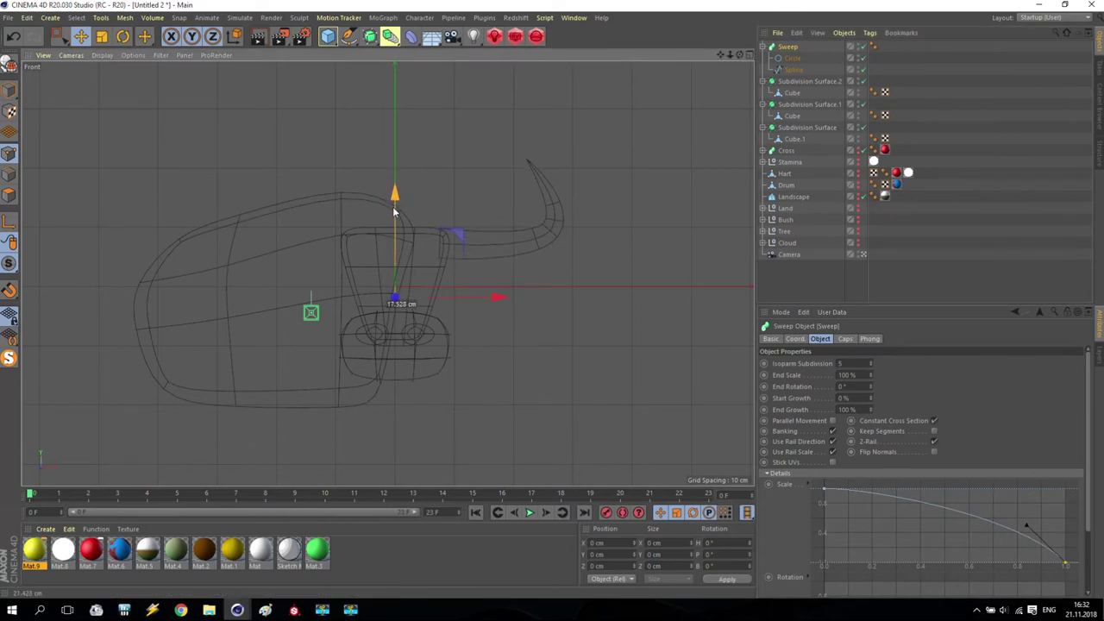
{"action": "left_click_drag", "start_coordinate": [497, 300], "coordinate": [492, 299]}
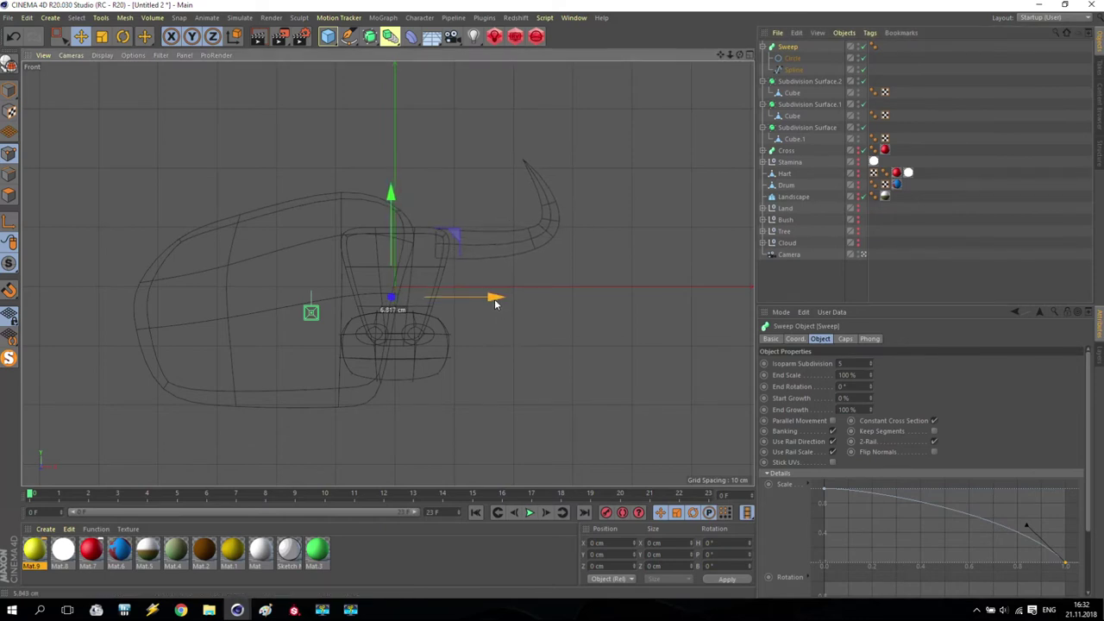
Step: Duplicate the horn sweep, rotate the copy 180° and move it to the opposite side of the head as the second horn
{"action": "middle_click", "coordinate": [447, 197]}
{"action": "middle_click", "coordinate": [269, 169]}
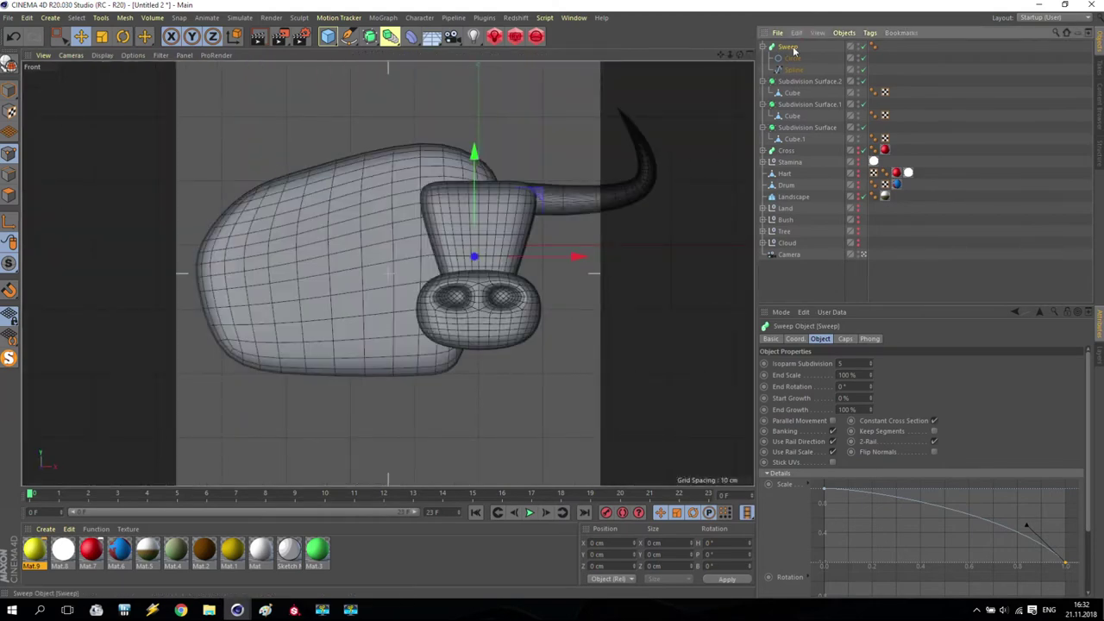
{"action": "left_click_drag", "start_coordinate": [580, 258], "coordinate": [456, 259], "text": "ctrl"}
{"action": "left_click", "coordinate": [123, 35]}
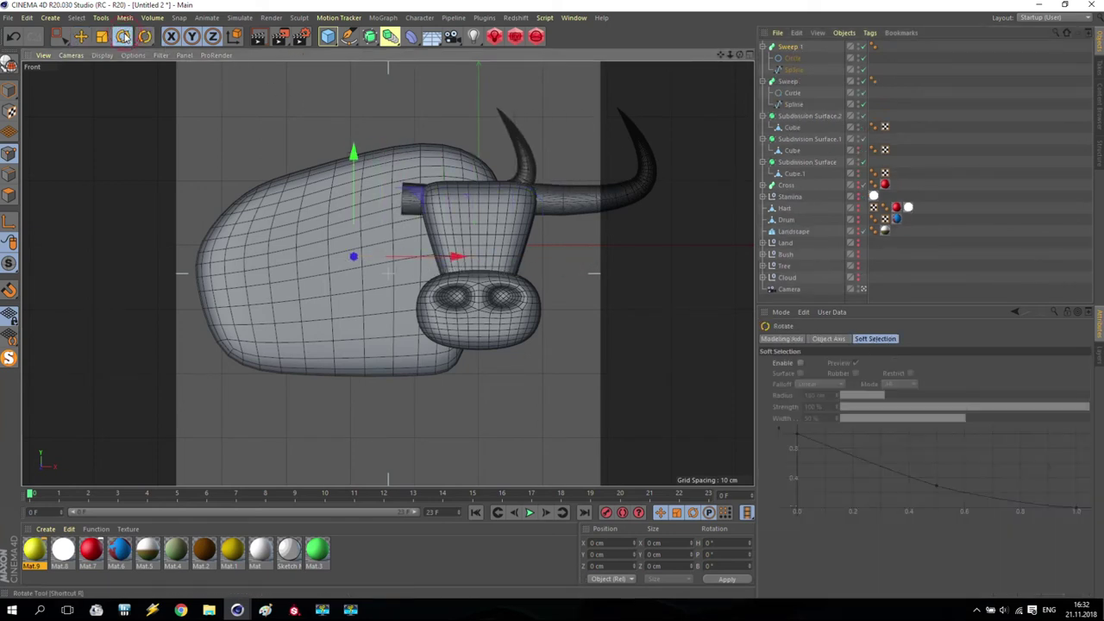
{"action": "left_click_drag", "start_coordinate": [385, 259], "coordinate": [124, 224]}
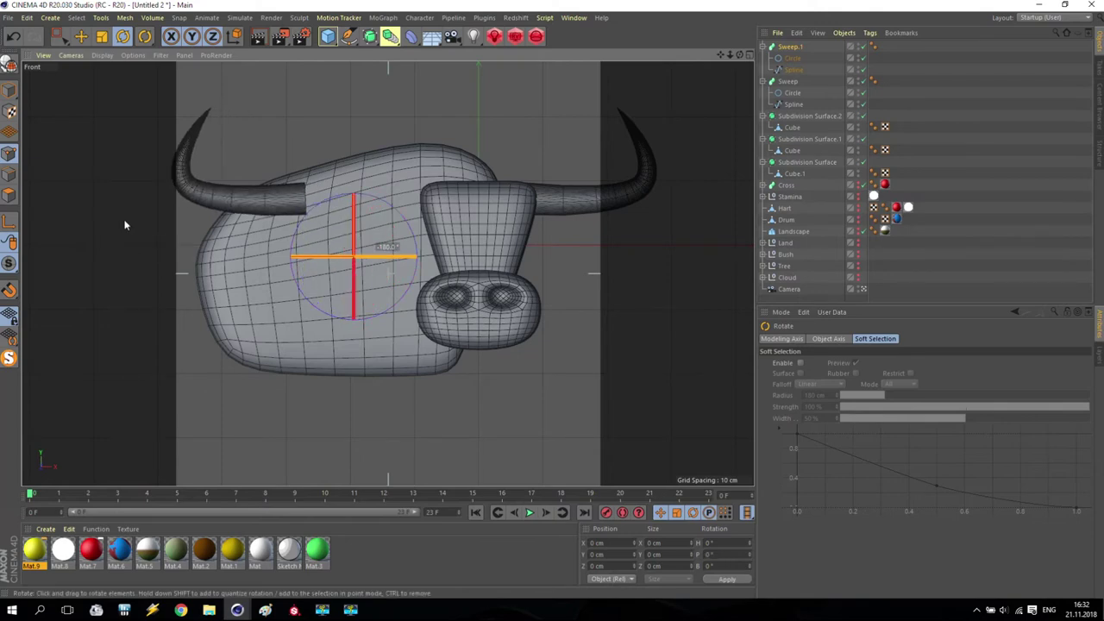
{"action": "key", "text": "e"}
{"action": "left_click_drag", "start_coordinate": [247, 260], "coordinate": [385, 273]}
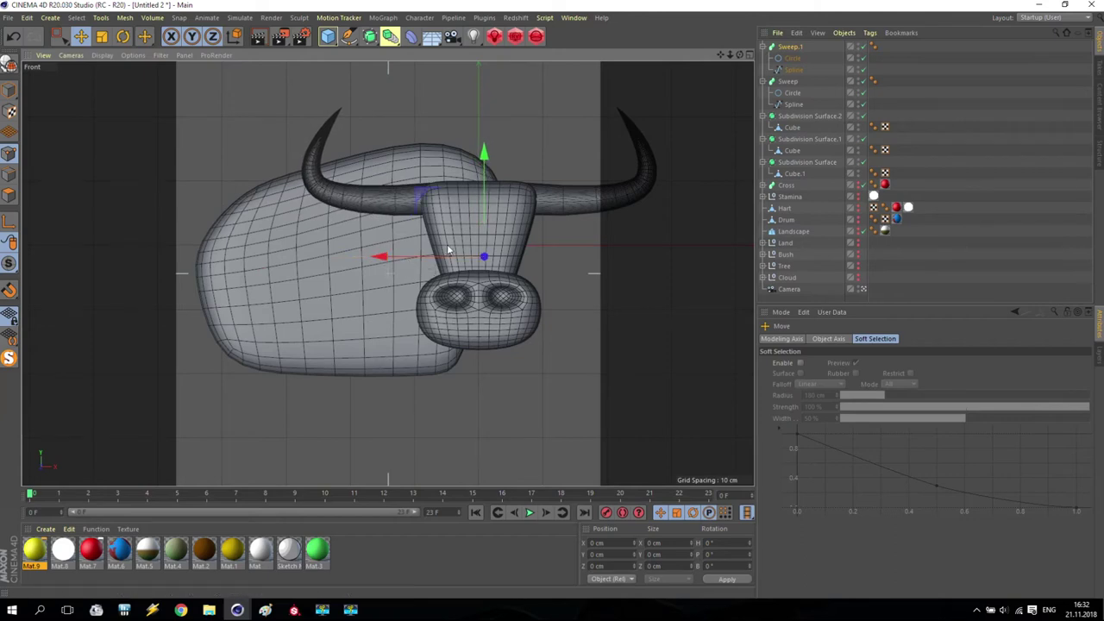
Step: Draw an open three-point Bezier spline in the Front view, running outward from the body's upper rear edge and curving downward as a tail
{"action": "middle_click", "coordinate": [448, 250]}
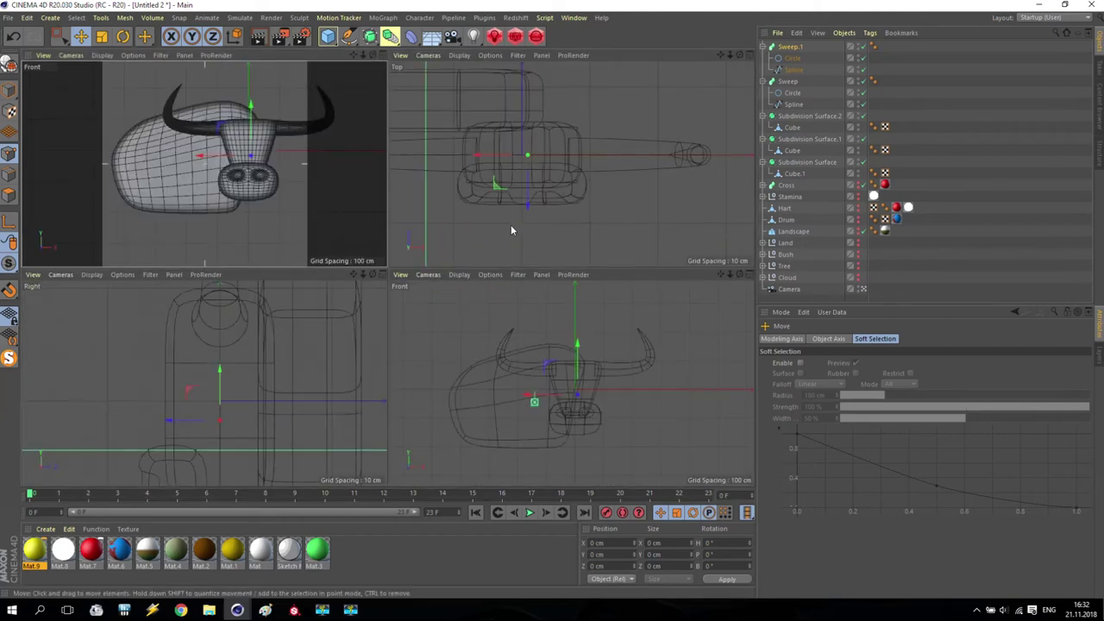
{"action": "middle_click", "coordinate": [224, 175]}
{"action": "mouse_move", "coordinate": [720, 56]}
{"action": "left_mouse_down"}
{"action": "mouse_move", "coordinate": [749, 53]}
{"action": "mouse_move", "coordinate": [724, 55]}
{"action": "mouse_move", "coordinate": [728, 65]}
{"action": "left_mouse_up"}
{"action": "scroll", "coordinate": [388, 274], "scroll_direction": "down", "scroll_amount": 1}
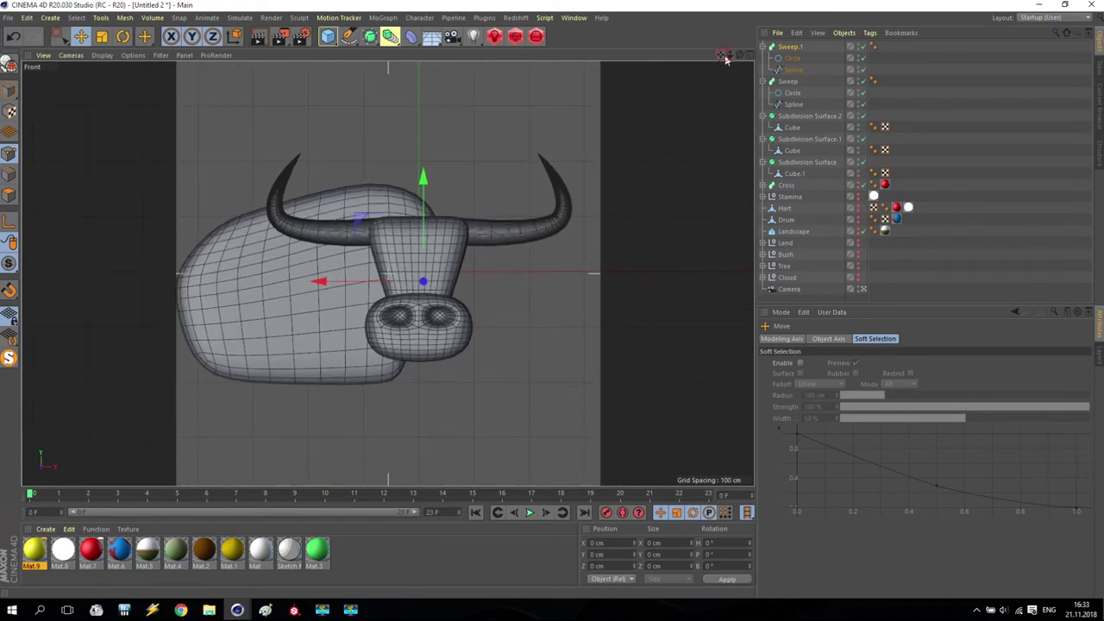
{"action": "middle_click", "coordinate": [516, 210]}
{"action": "middle_click", "coordinate": [529, 354]}
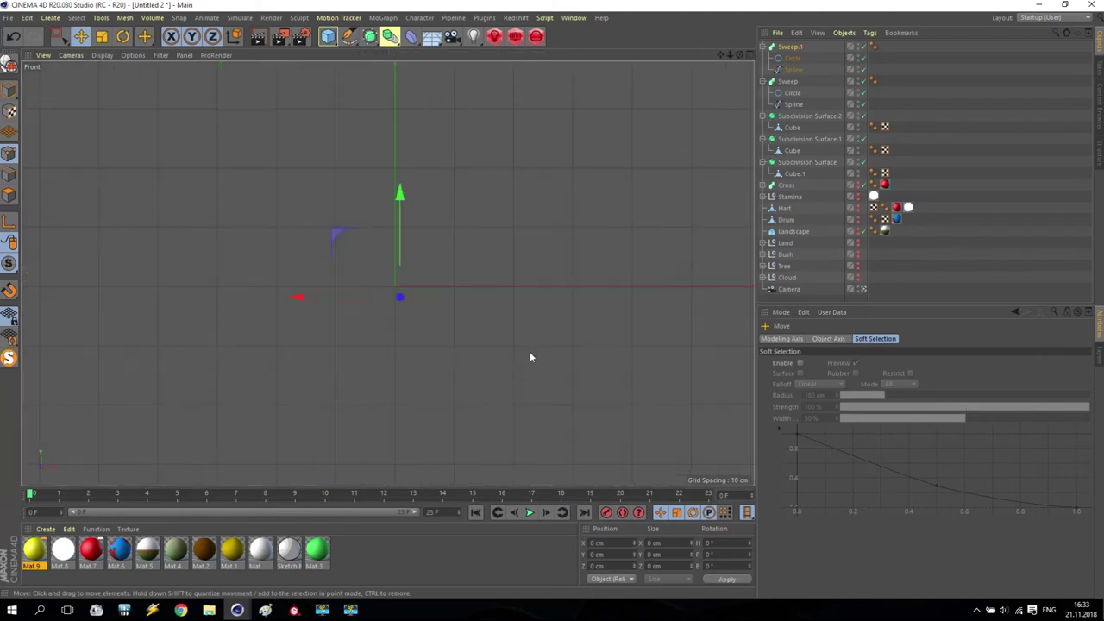
{"action": "left_click", "coordinate": [349, 35]}
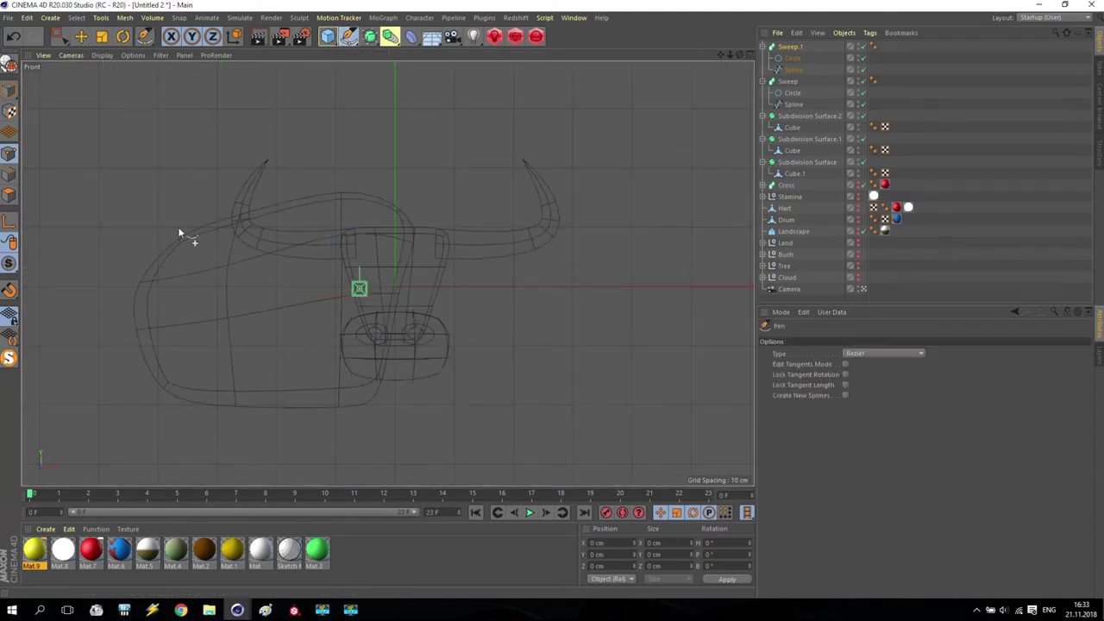
{"action": "left_click", "coordinate": [154, 279]}
{"action": "left_click_drag", "start_coordinate": [92, 307], "coordinate": [92, 331]}
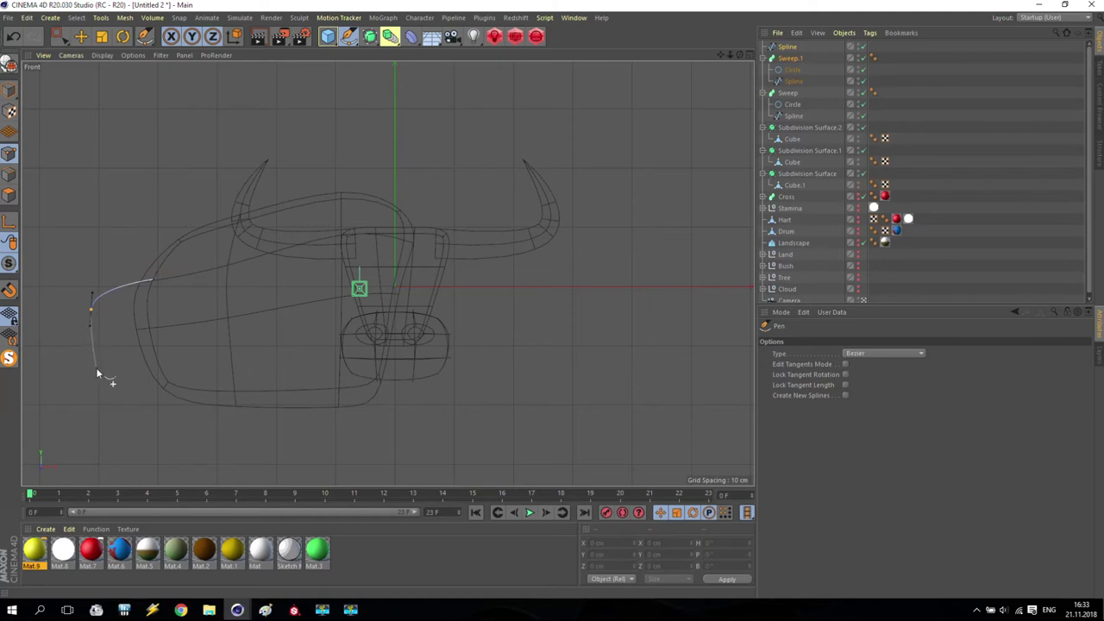
{"action": "key", "text": "Escape"}
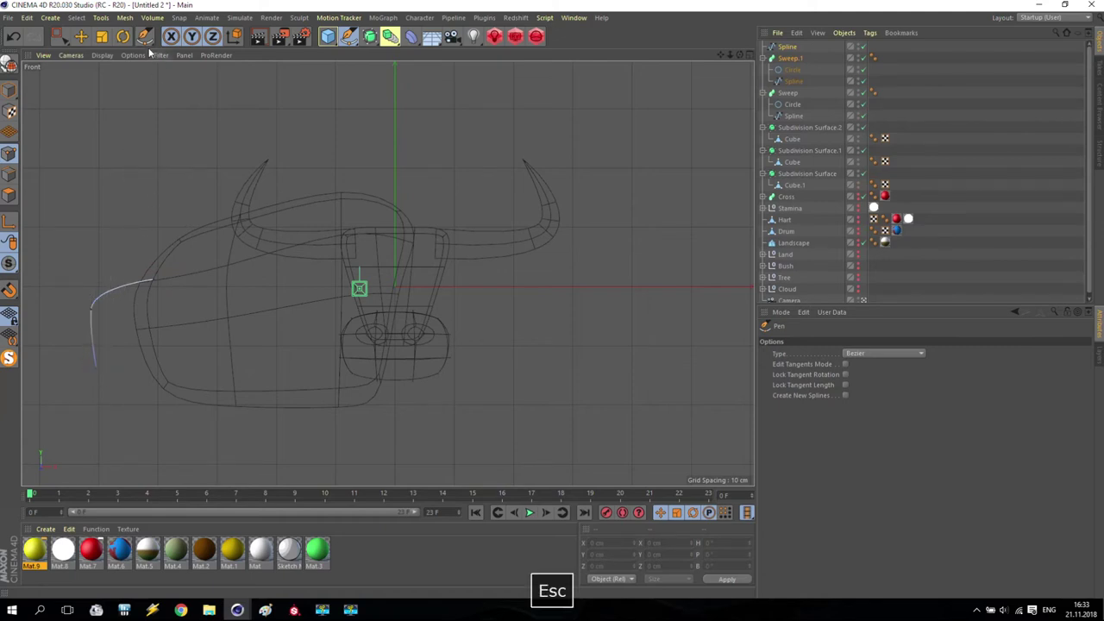
Step: Move the tail spline's starting point horizontally away from the body, closer to the curve's bend
{"action": "key", "text": "e"}
{"action": "left_click", "coordinate": [154, 281]}
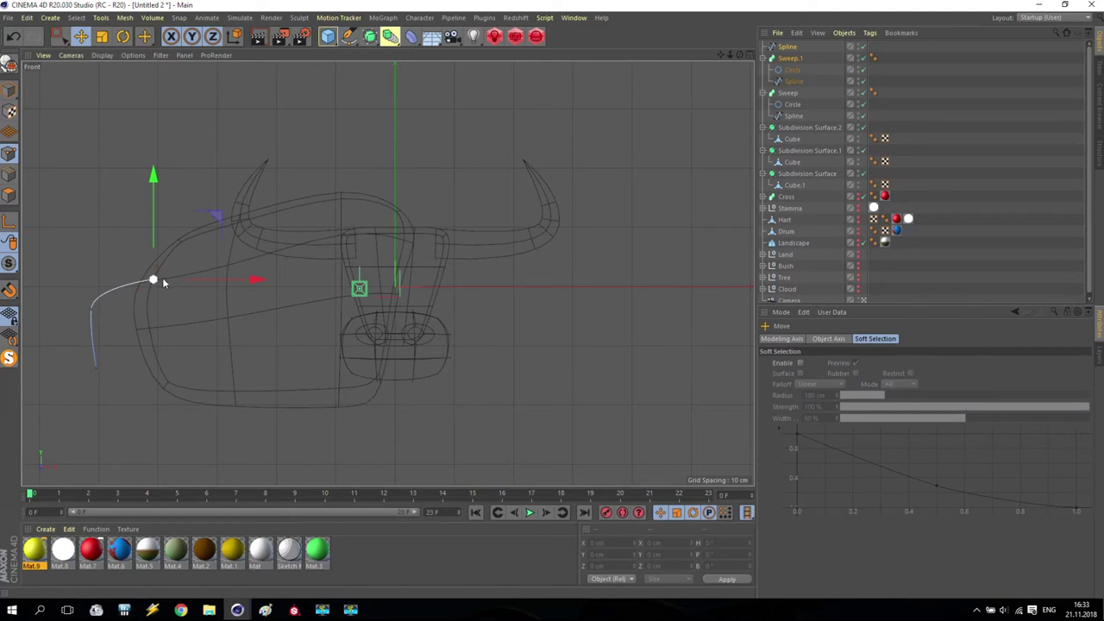
{"action": "left_click_drag", "start_coordinate": [250, 281], "coordinate": [204, 284]}
Step: Select all points of the tail spline and move them about 43 cm toward the body so the tail meets its rear edge
{"action": "key", "text": "0"}
{"action": "key", "text": "ctrl+a"}
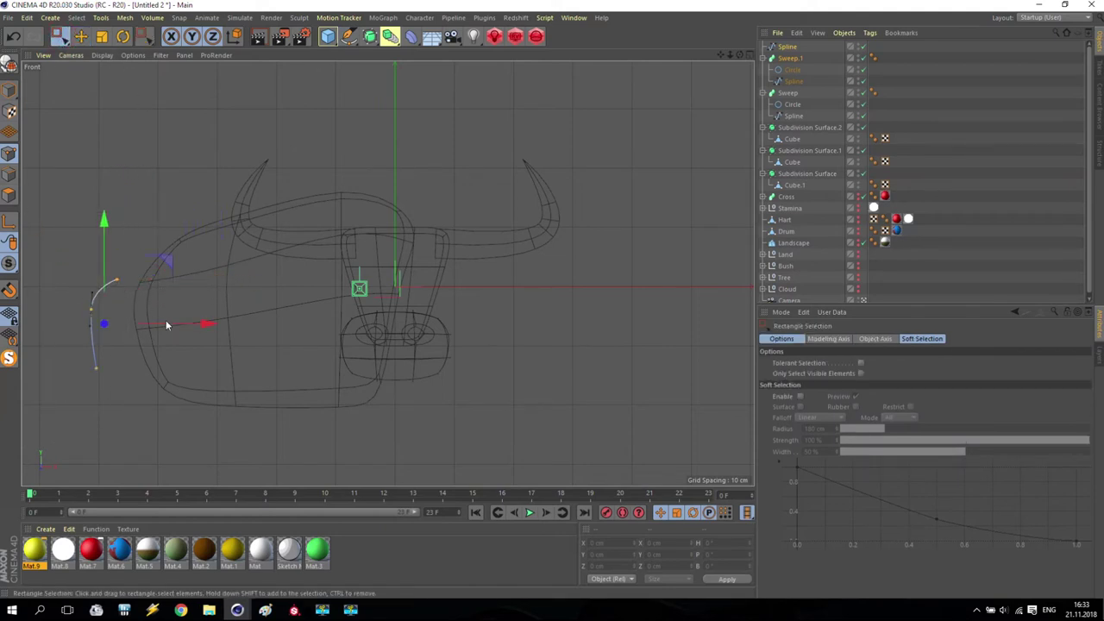
{"action": "left_click_drag", "start_coordinate": [166, 323], "coordinate": [191, 334]}
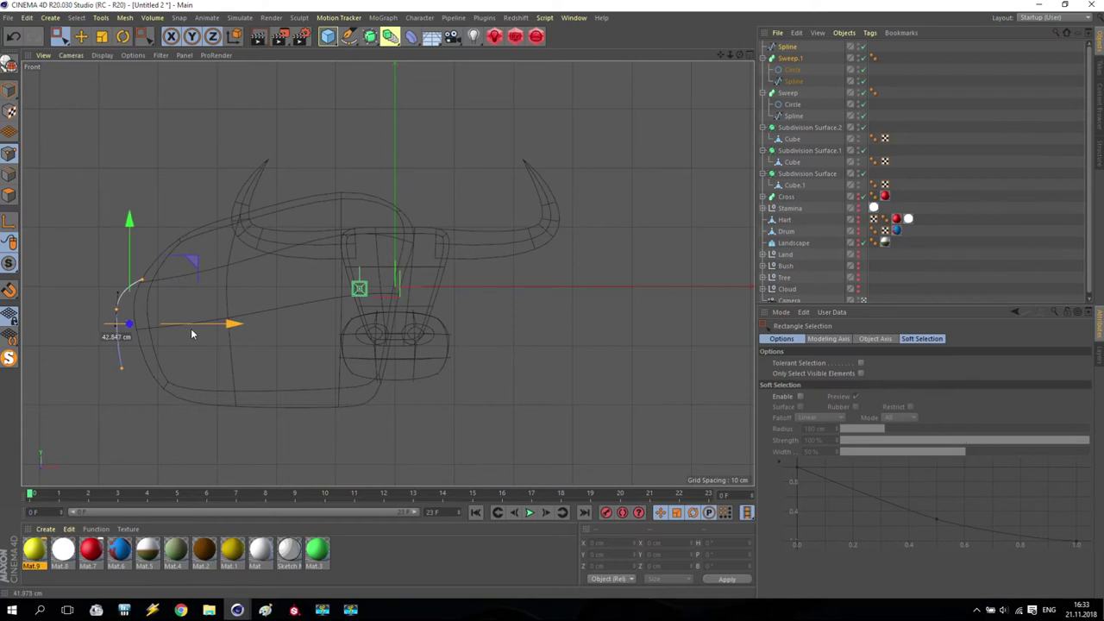
{"action": "left_click", "coordinate": [80, 35]}
{"action": "left_click", "coordinate": [161, 199]}
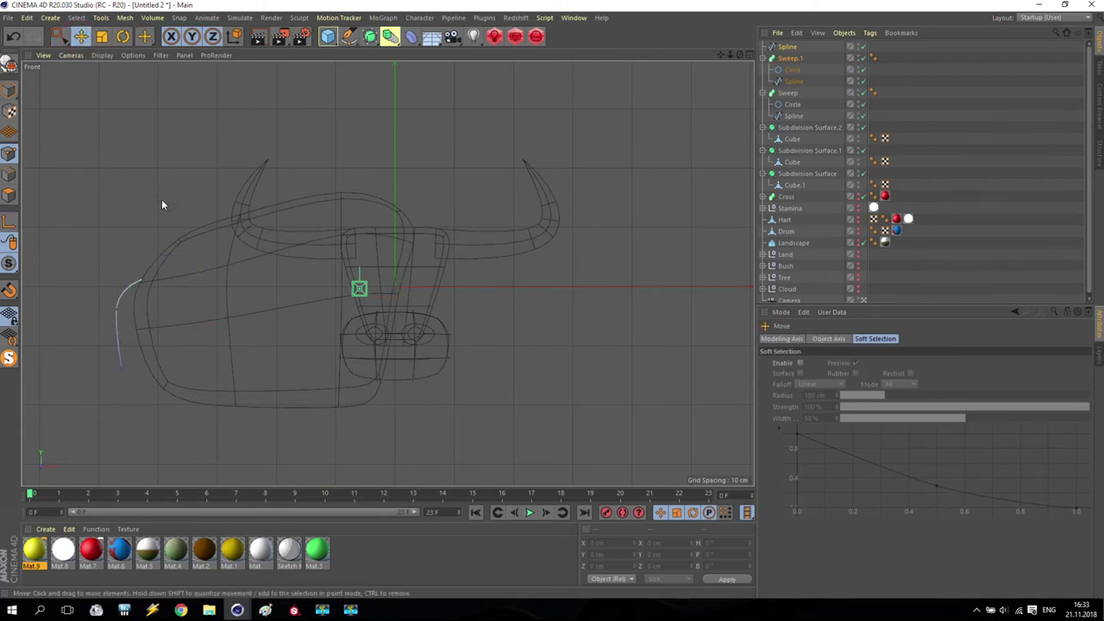
Step: Switch to Model mode and add a Sweep generator and a Circle spline for the tail
{"action": "left_click", "coordinate": [7, 90]}
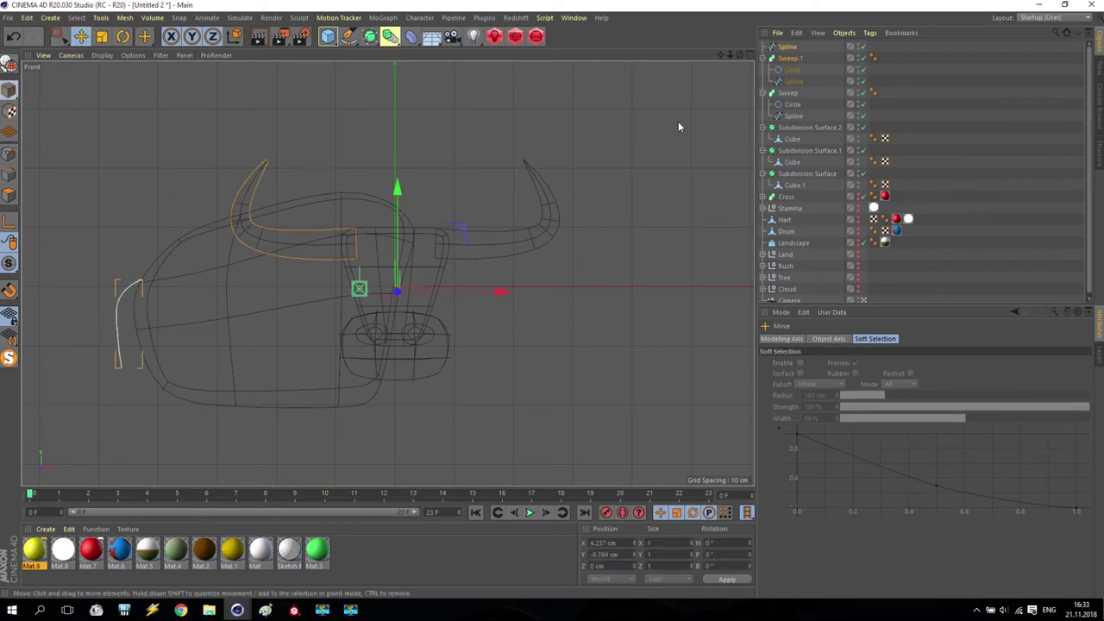
{"action": "left_click", "coordinate": [377, 43]}
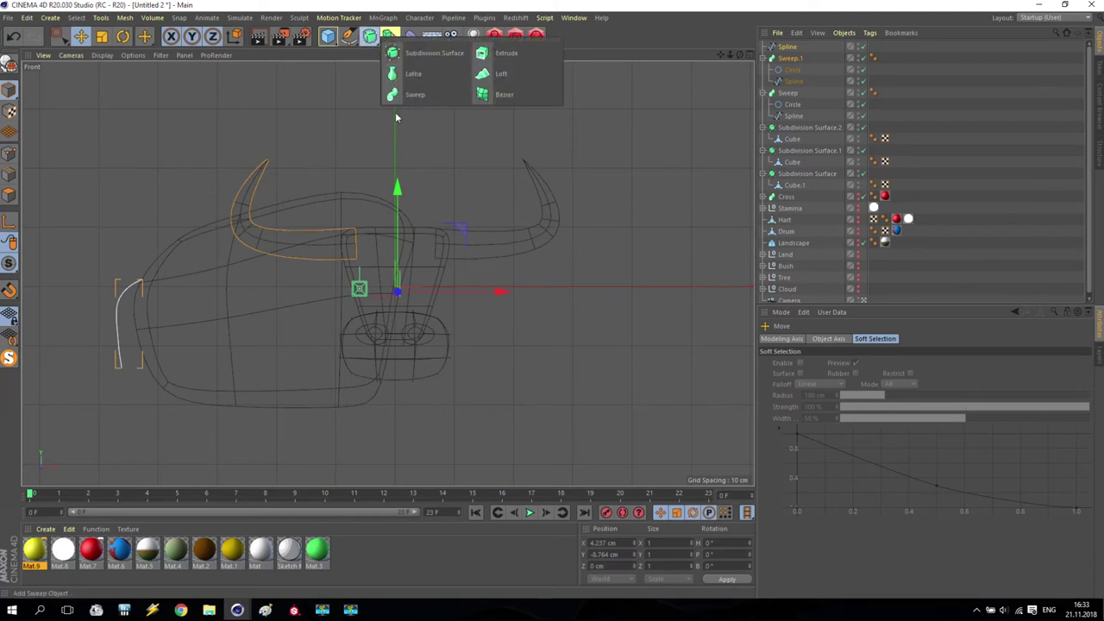
{"action": "left_click", "coordinate": [416, 94]}
{"action": "left_click", "coordinate": [350, 37]}
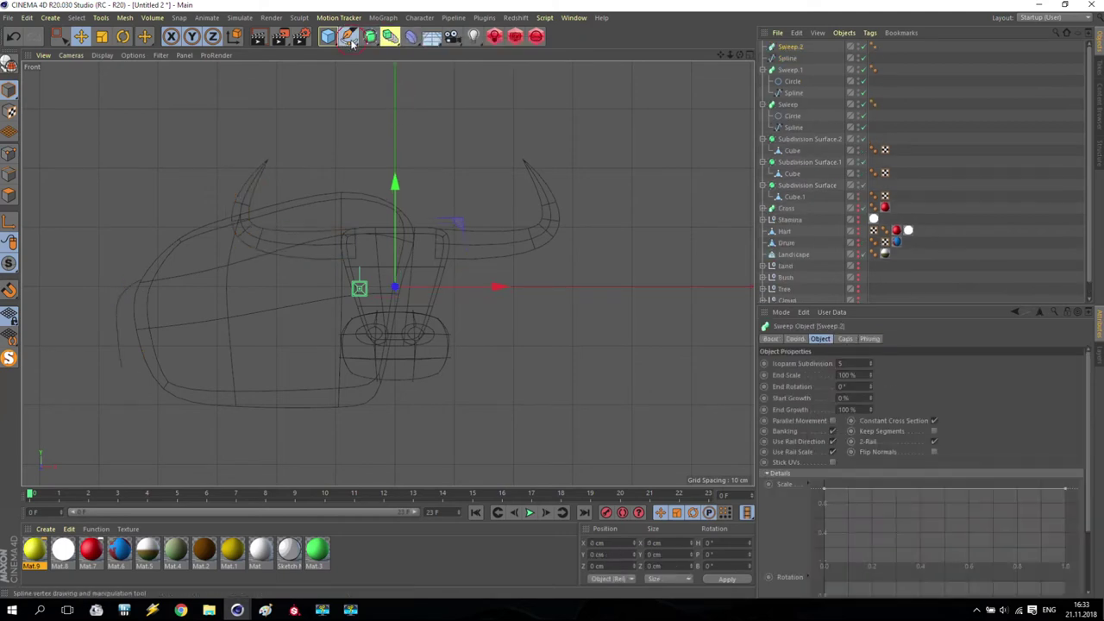
{"action": "left_click", "coordinate": [471, 74]}
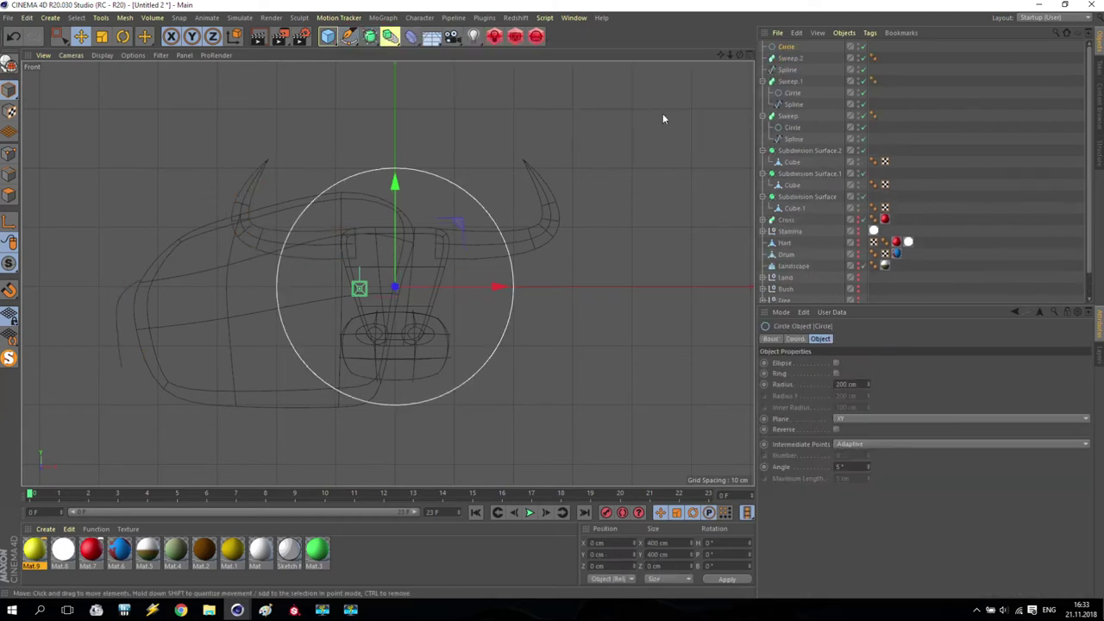
Step: Set the tail circle's radius to 10 cm and nest the circle and tail spline under the new sweep, with the circle first
{"action": "left_click", "coordinate": [850, 384]}
{"action": "type", "text": "10"}
{"action": "key", "text": "Return"}
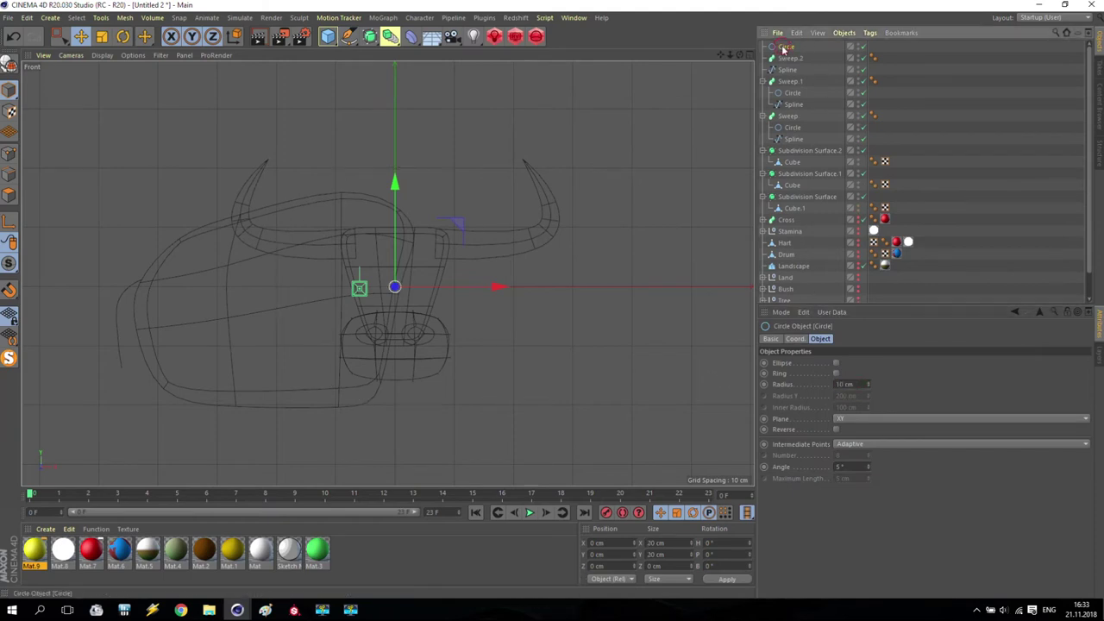
{"action": "left_click_drag", "start_coordinate": [790, 61], "coordinate": [794, 66]}
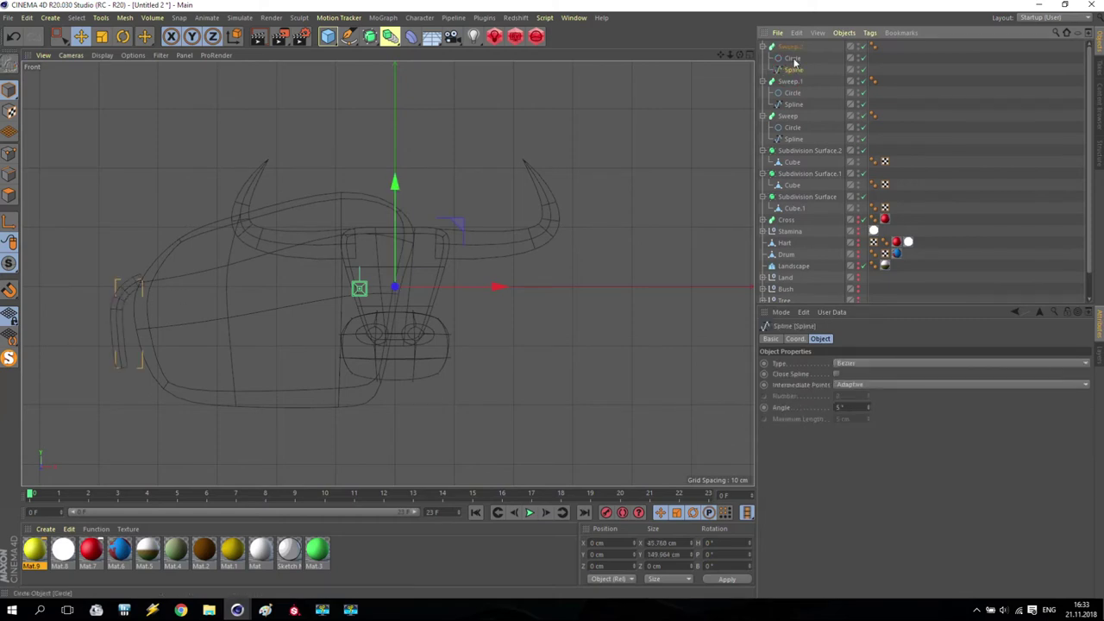
Step: Taper the tail sweep with a convex Scale curve, lowering its end point to about 0.3 and pointing the tangent upward
{"action": "key", "text": "Up"}
{"action": "key", "text": "Up"}
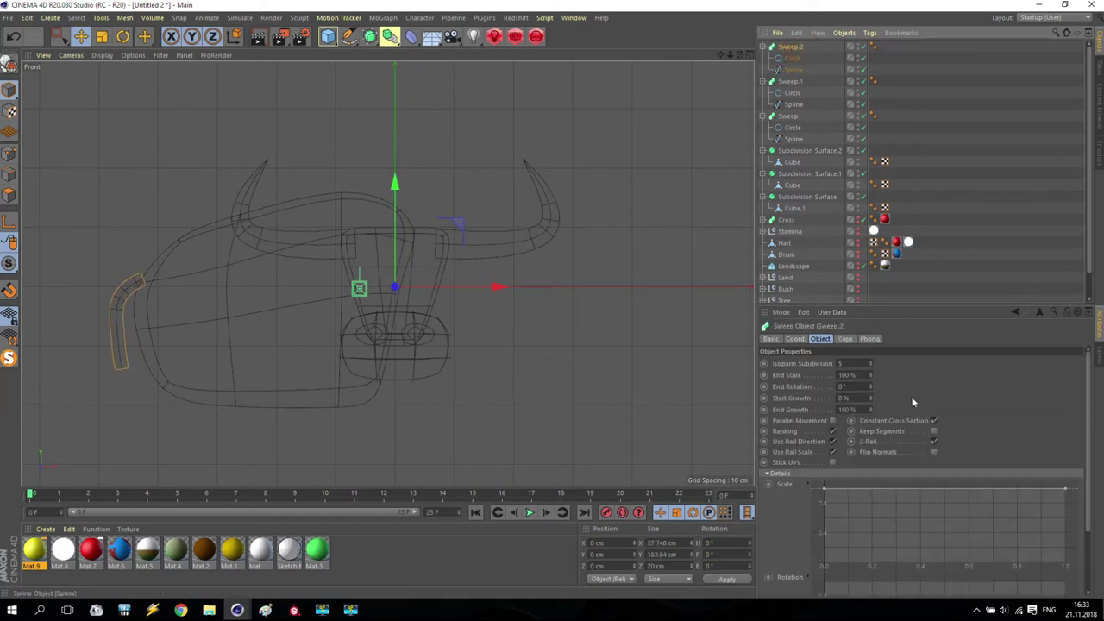
{"action": "mouse_move", "coordinate": [1066, 494]}
{"action": "left_mouse_down"}
{"action": "mouse_move", "coordinate": [1085, 561]}
{"action": "mouse_move", "coordinate": [1082, 546]}
{"action": "mouse_move", "coordinate": [1032, 538]}
{"action": "mouse_move", "coordinate": [1080, 489]}
{"action": "left_mouse_up"}
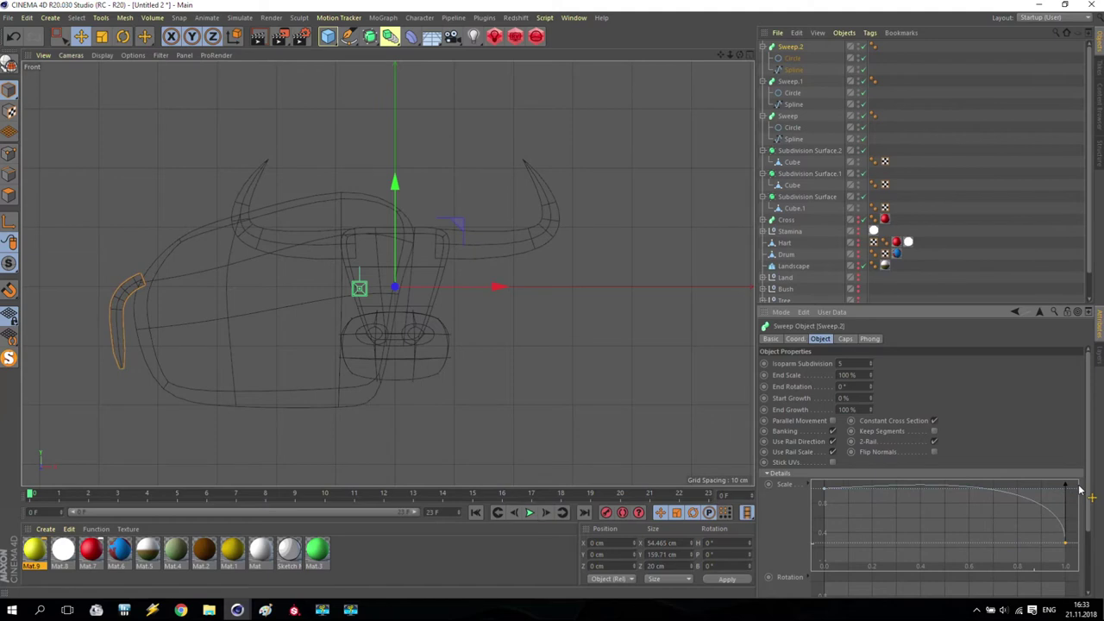
Step: Refine the tail sweep's taper by lowering the Scale curve's end point to about 0.2 and angling its tangent inward, keeping the sweep parametric
{"action": "left_click_drag", "start_coordinate": [1066, 547], "coordinate": [1073, 574]}
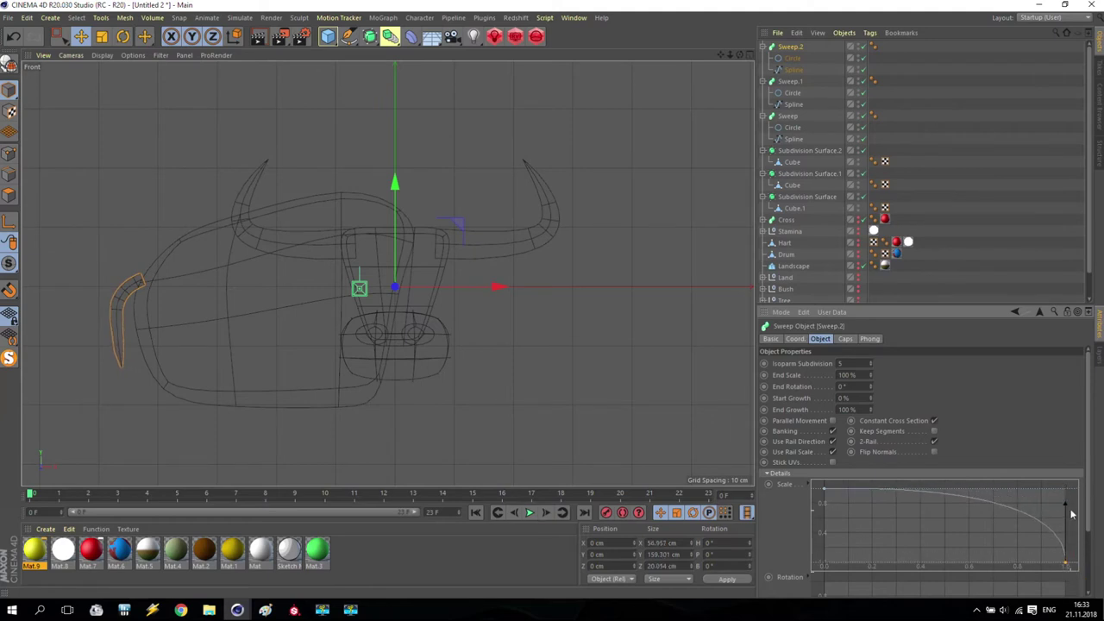
{"action": "left_click_drag", "start_coordinate": [1068, 510], "coordinate": [1039, 521]}
{"action": "mouse_move", "coordinate": [1068, 565]}
{"action": "left_mouse_down"}
{"action": "mouse_move", "coordinate": [1071, 556]}
{"action": "mouse_move", "coordinate": [1077, 573]}
{"action": "mouse_move", "coordinate": [1068, 550]}
{"action": "left_mouse_up"}
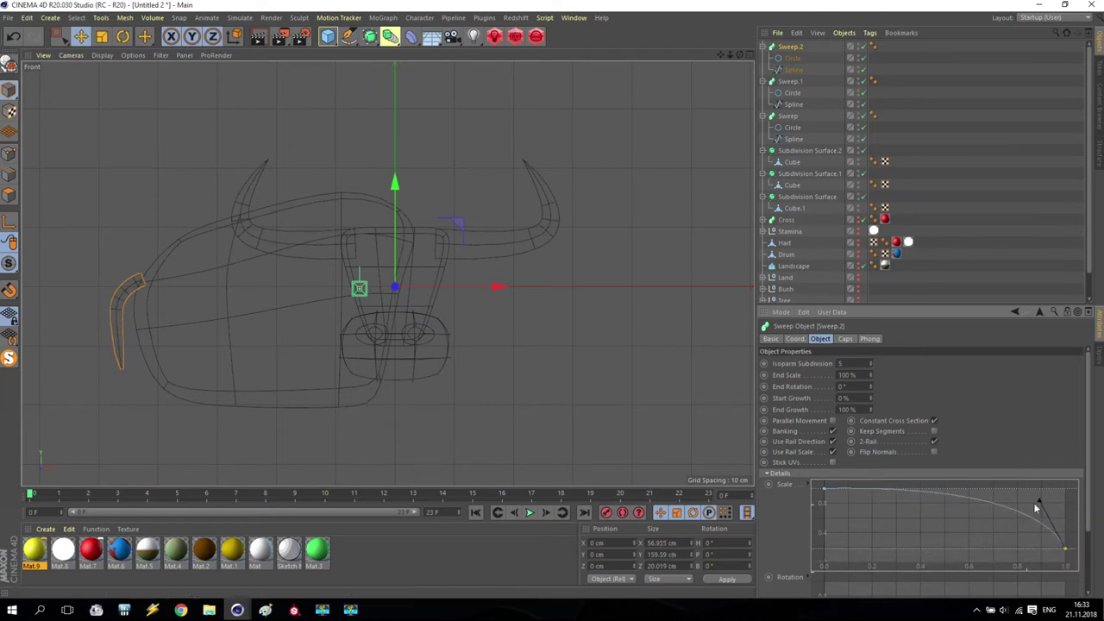
{"action": "left_click_drag", "start_coordinate": [1039, 505], "coordinate": [1033, 511]}
{"action": "key", "text": "c"}
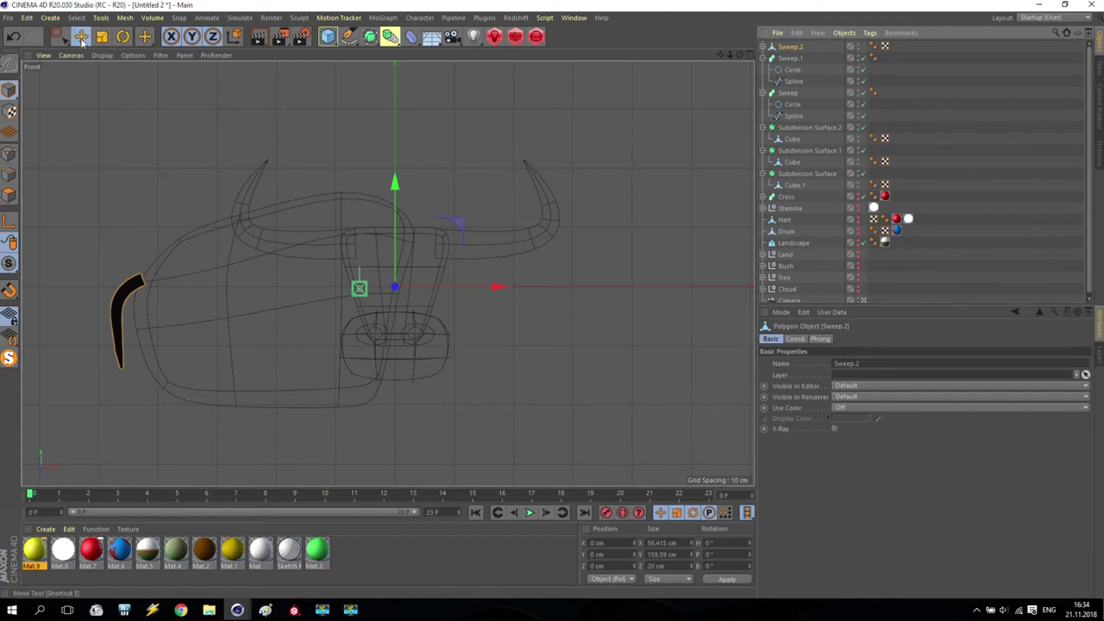
{"action": "left_click", "coordinate": [12, 36]}
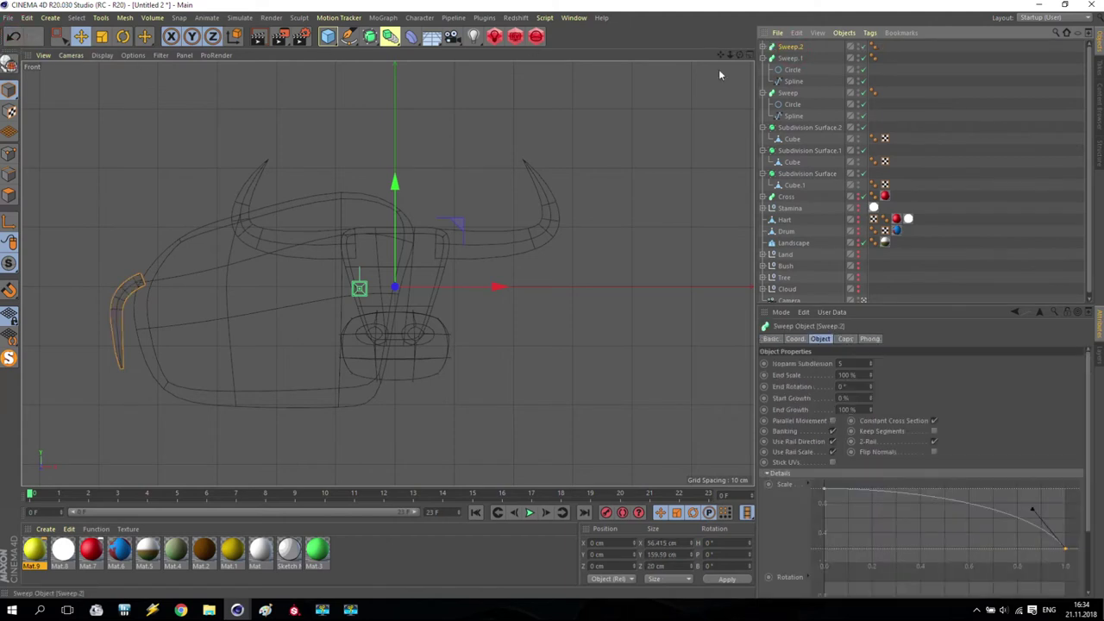
Step: Add a Sphere for the eye and rotate its pitch to 90° so a pole faces the front
{"action": "left_click_drag", "start_coordinate": [499, 290], "coordinate": [508, 294]}
{"action": "left_click", "coordinate": [529, 164]}
{"action": "left_click", "coordinate": [473, 157]}
{"action": "middle_click", "coordinate": [475, 157]}
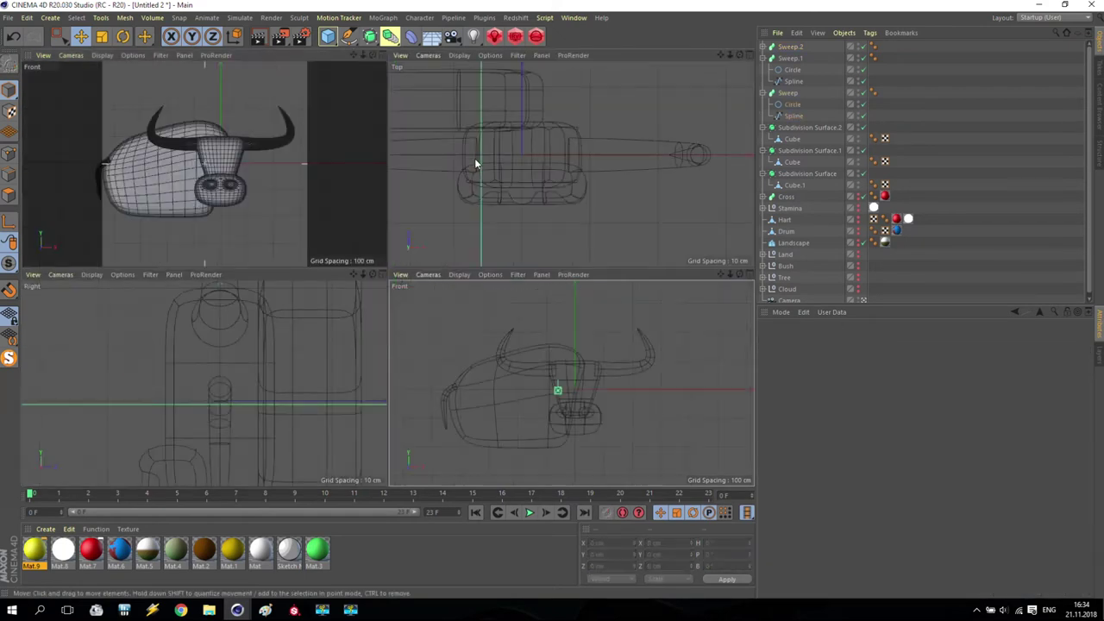
{"action": "left_click", "coordinate": [328, 35]}
{"action": "left_click", "coordinate": [556, 74]}
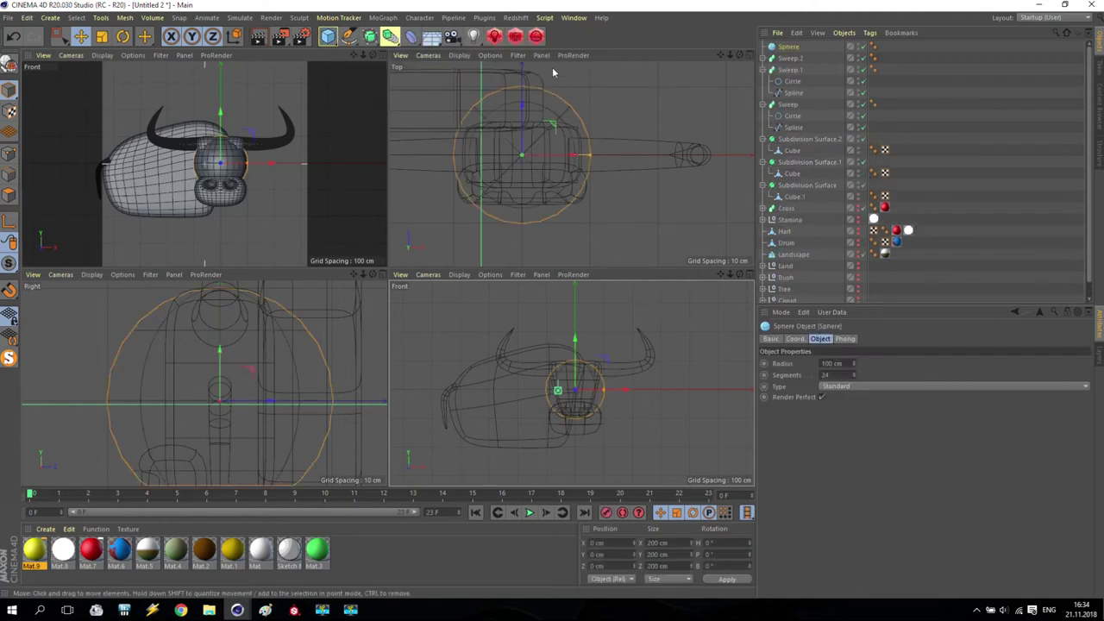
{"action": "left_click", "coordinate": [121, 37]}
{"action": "left_click_drag", "start_coordinate": [221, 173], "coordinate": [227, 262]}
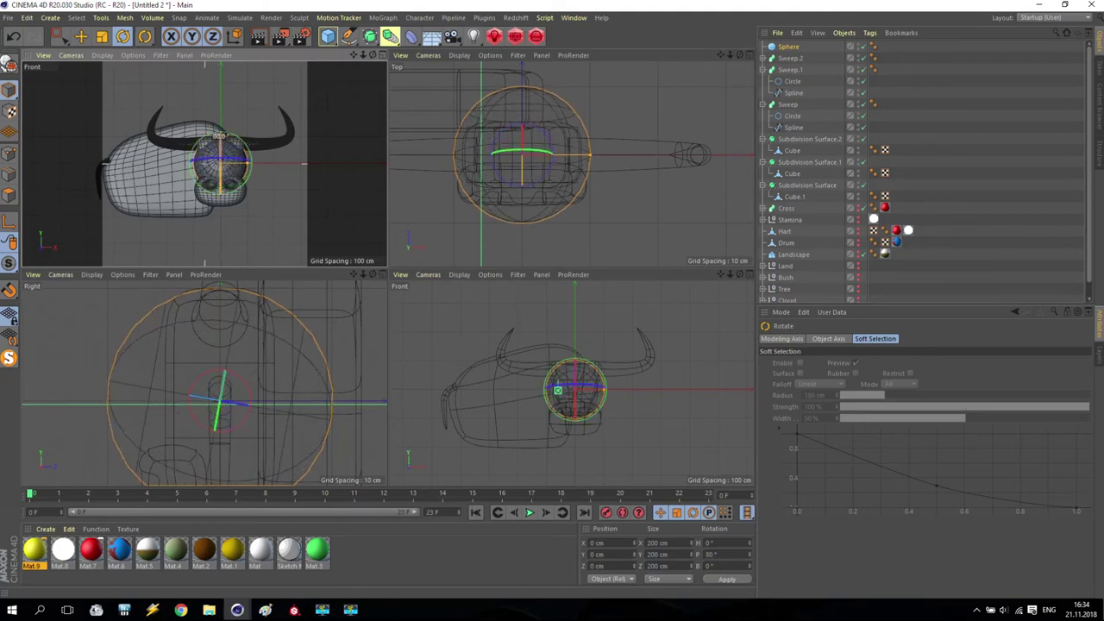
{"action": "key", "text": "ctrl+z"}
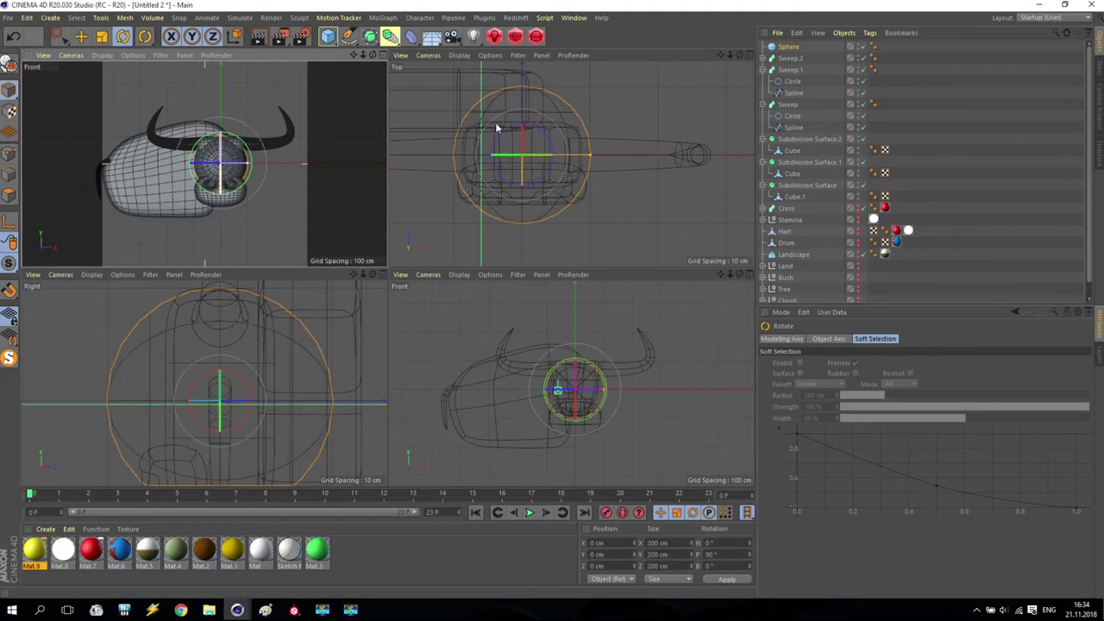
Step: Set the eye sphere's radius to 50 cm
{"action": "left_click", "coordinate": [787, 47]}
{"action": "left_click_drag", "start_coordinate": [854, 367], "coordinate": [824, 368]}
{"action": "left_click", "coordinate": [841, 364]}
{"action": "type", "text": "50"}
{"action": "key", "text": "Return"}
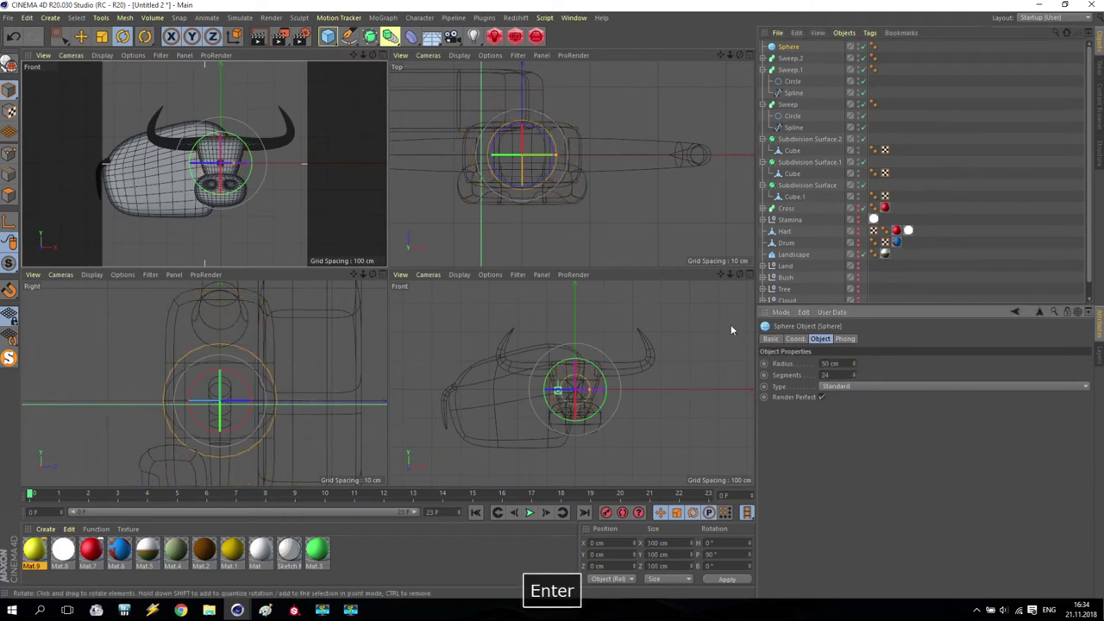
{"action": "type", "text": "75"}
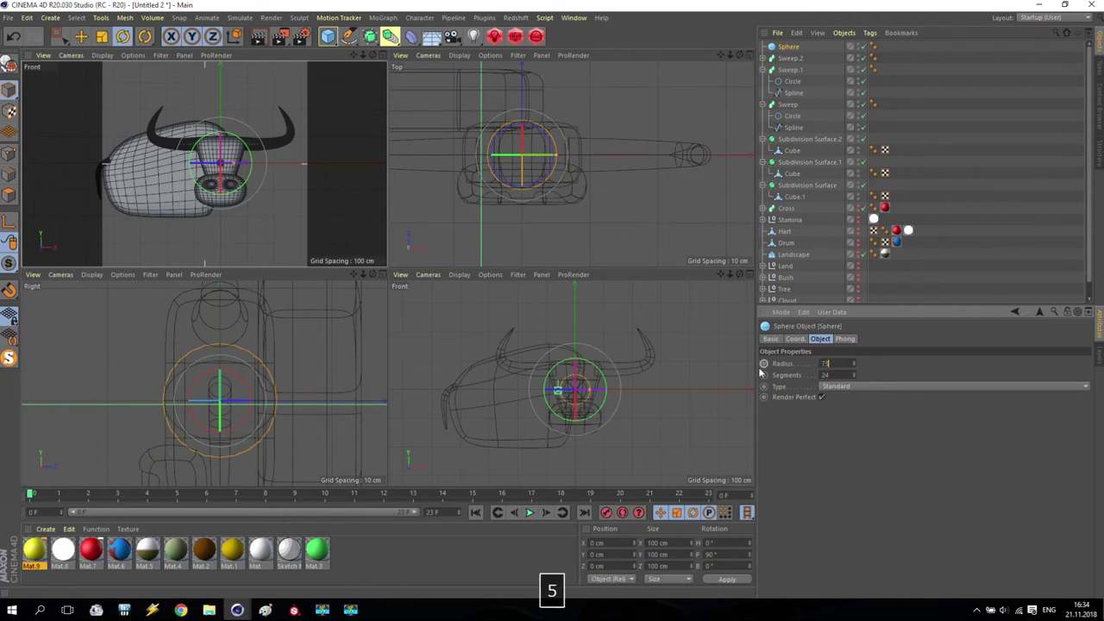
{"action": "type", "text": "50"}
{"action": "key", "text": "Return"}
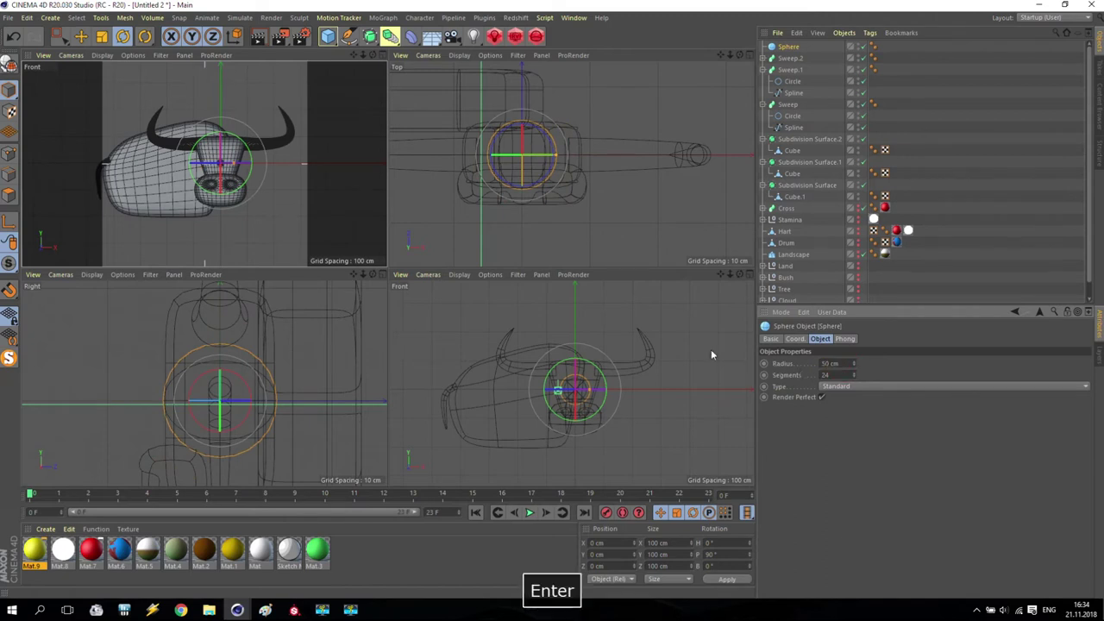
Step: Move the eye sphere about 51 cm forward along Z, out of the front of the head
{"action": "left_click", "coordinate": [81, 36]}
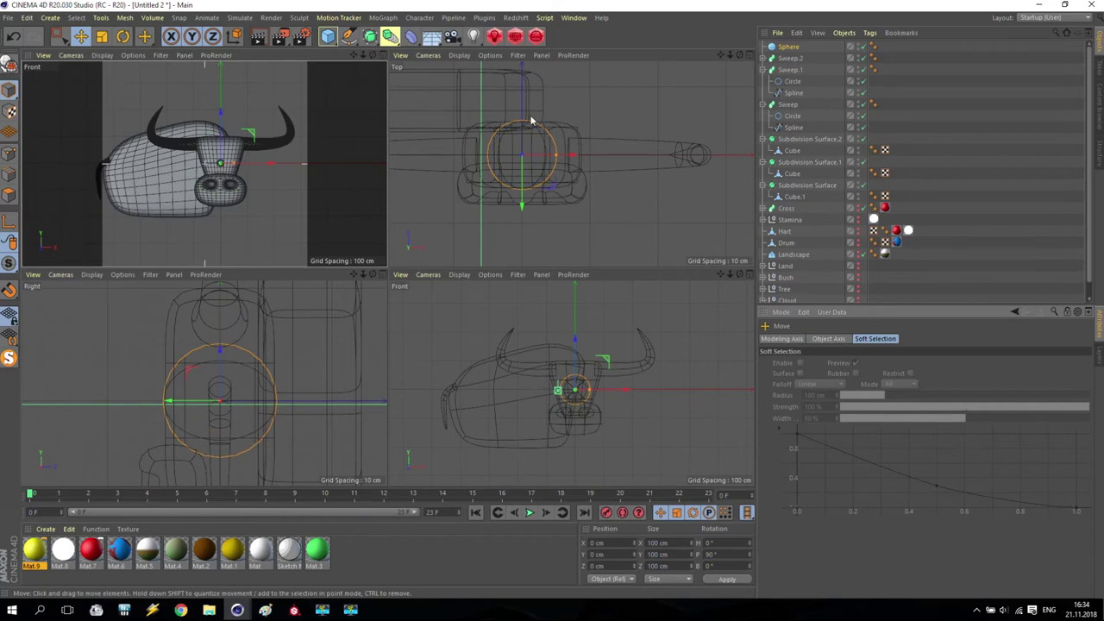
{"action": "left_click_drag", "start_coordinate": [526, 208], "coordinate": [526, 243]}
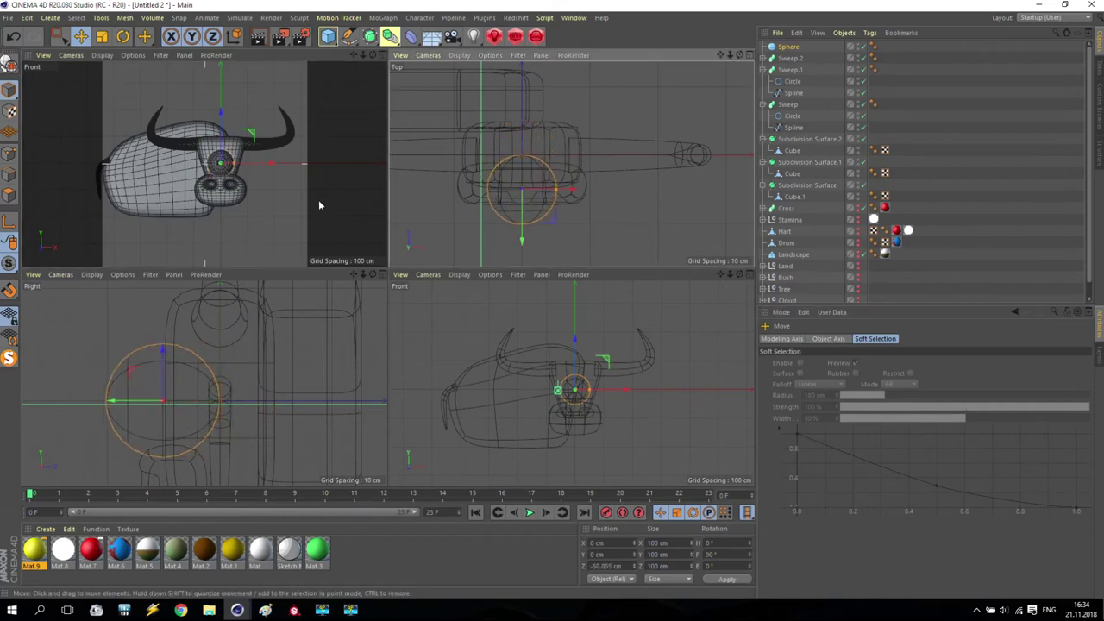
{"action": "middle_click", "coordinate": [230, 172]}
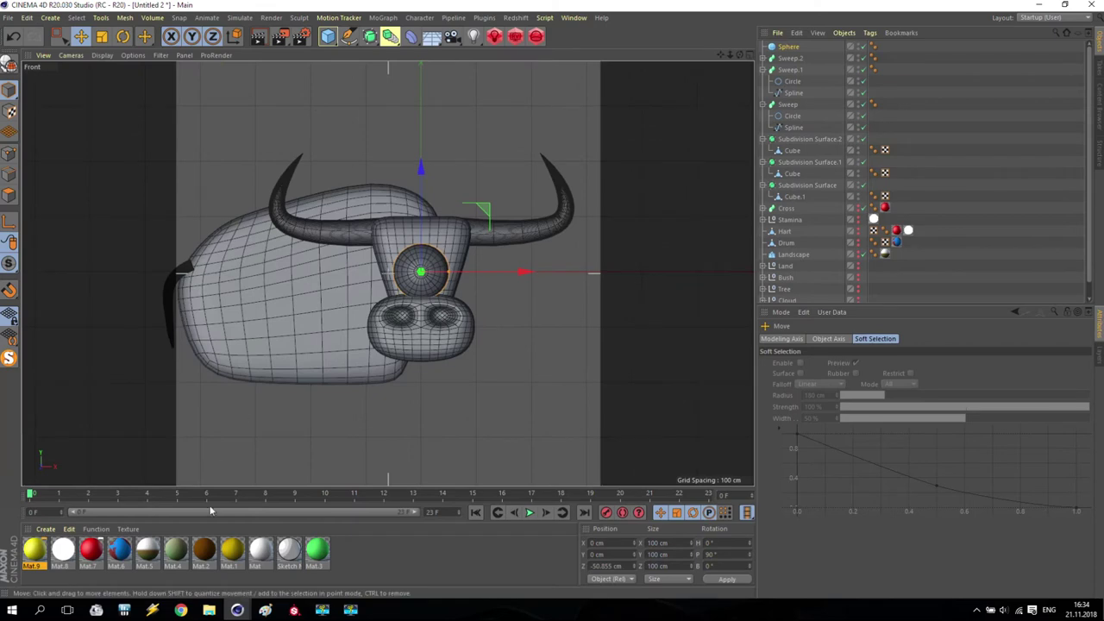
Step: Apply the existing white material Mat to the eye sphere
{"action": "left_click", "coordinate": [45, 529]}
{"action": "mouse_move", "coordinate": [87, 407]}
{"action": "left_click", "coordinate": [359, 573]}
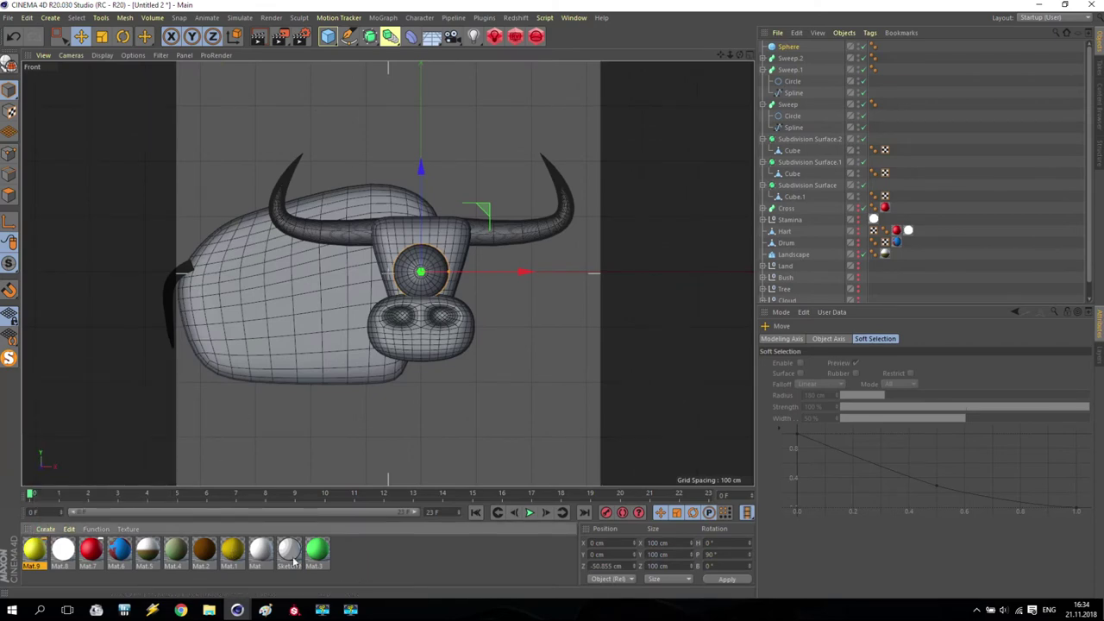
{"action": "left_click_drag", "start_coordinate": [312, 454], "coordinate": [794, 49]}
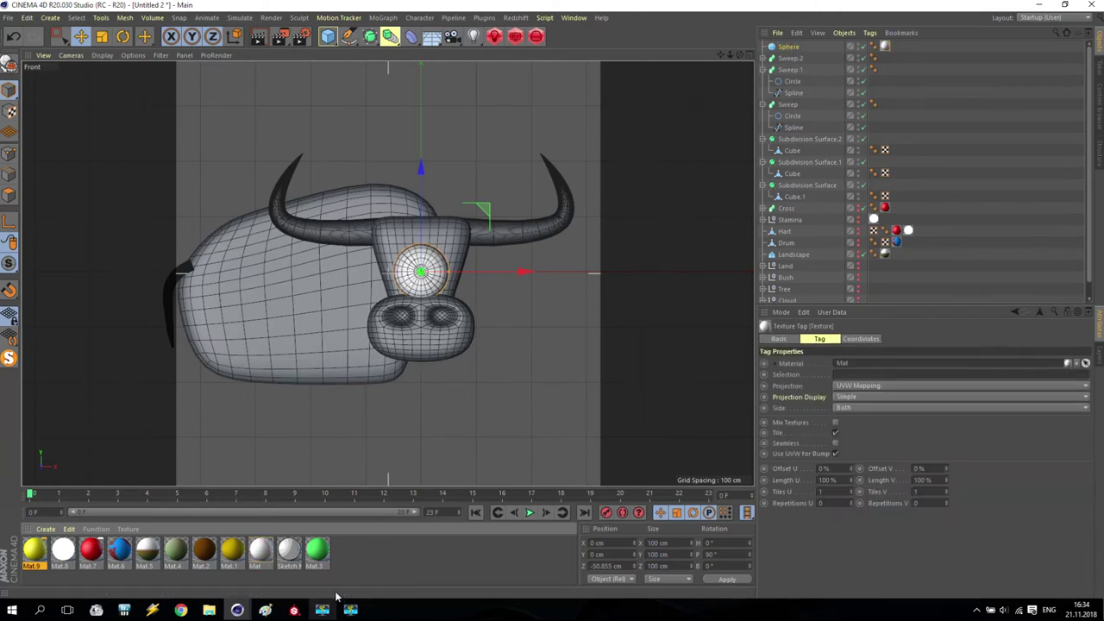
Step: Create a new black material with Color and Reflectance disabled and Luminance enabled at a value of 0%
{"action": "double_click", "coordinate": [347, 556]}
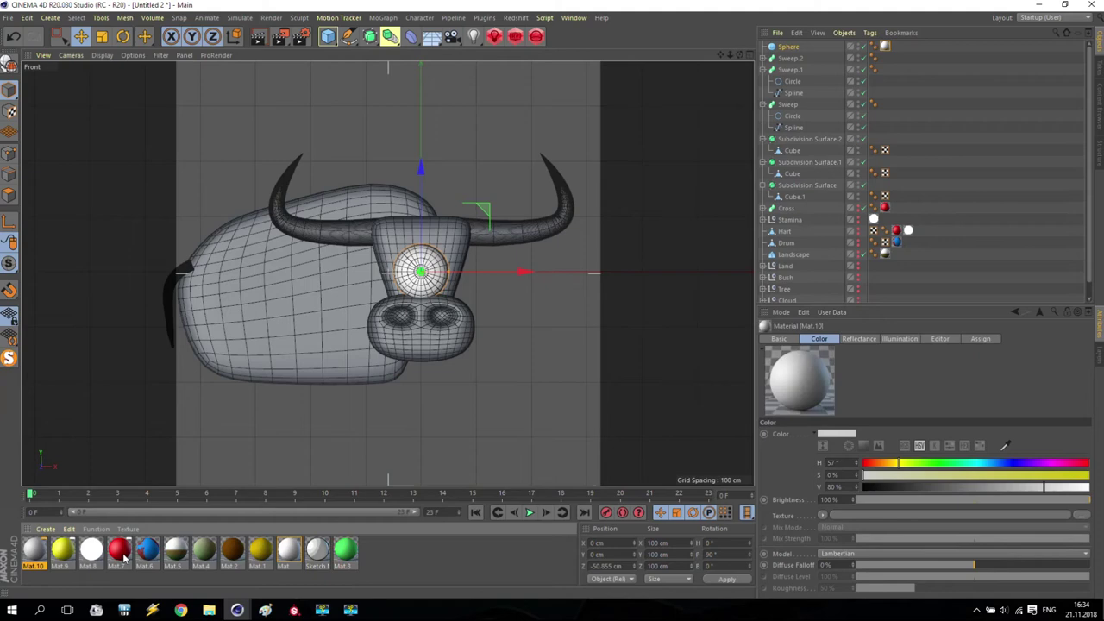
{"action": "double_click", "coordinate": [33, 557]}
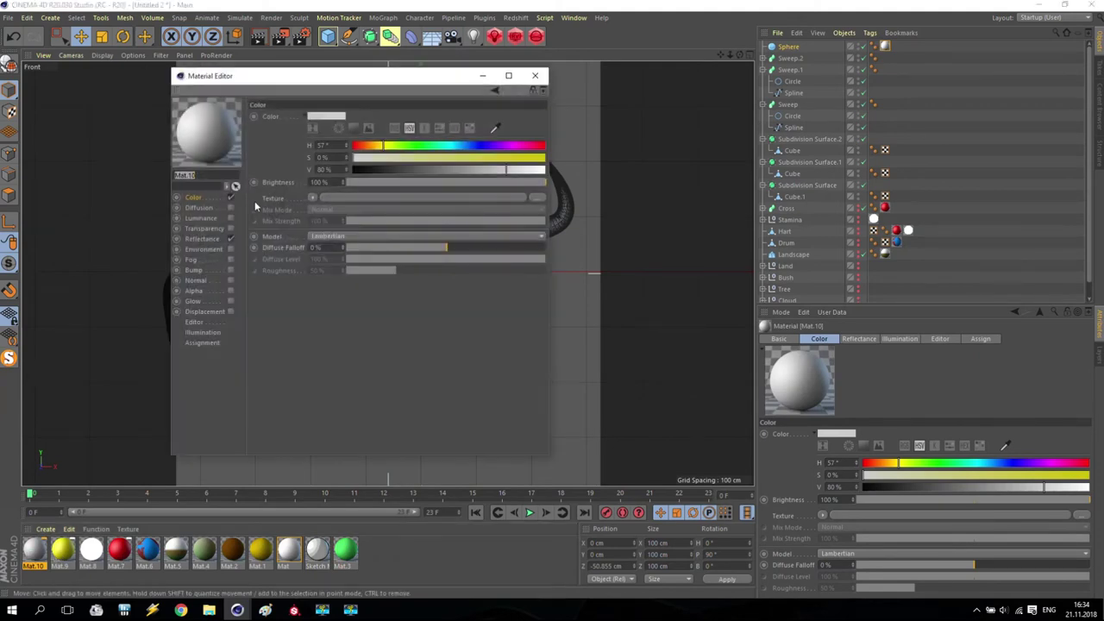
{"action": "left_click", "coordinate": [228, 197]}
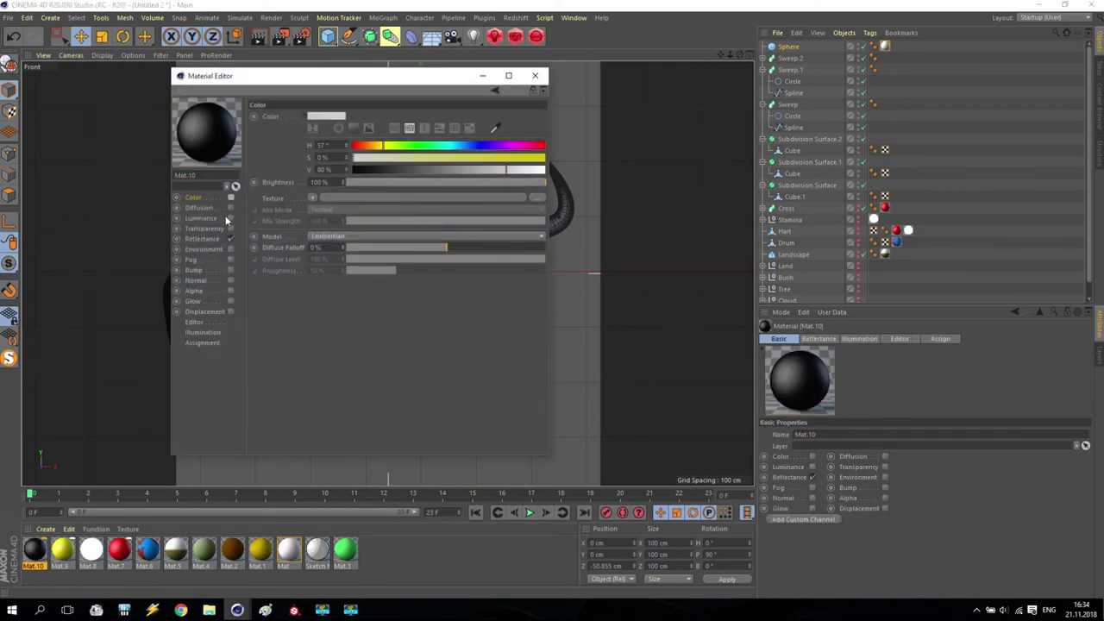
{"action": "left_click", "coordinate": [230, 239]}
{"action": "left_click", "coordinate": [231, 218]}
{"action": "left_click_drag", "start_coordinate": [401, 170], "coordinate": [345, 170]}
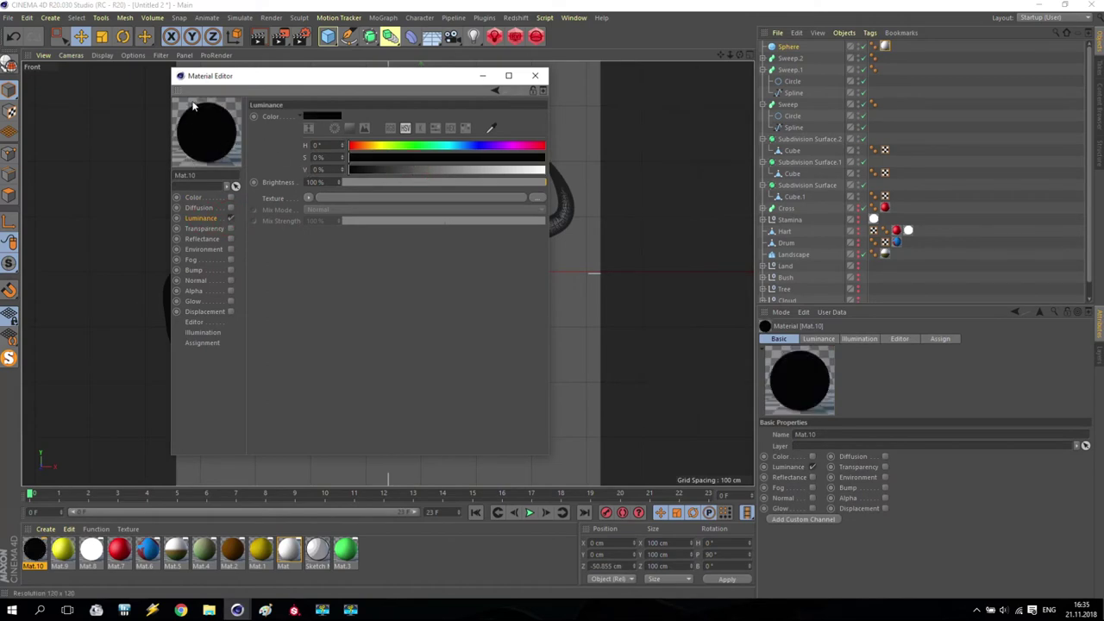
{"action": "left_click", "coordinate": [535, 75]}
Step: Make the eye sphere editable and select the polygons around its front pole with Live Selection in Polygons mode
{"action": "left_click", "coordinate": [788, 47]}
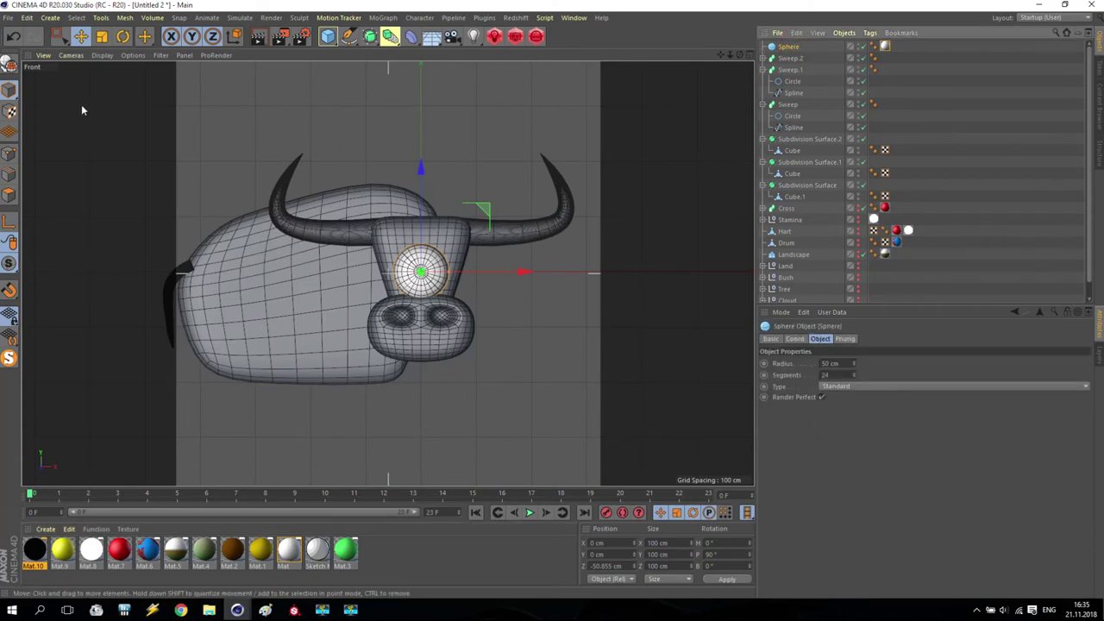
{"action": "left_click", "coordinate": [10, 65]}
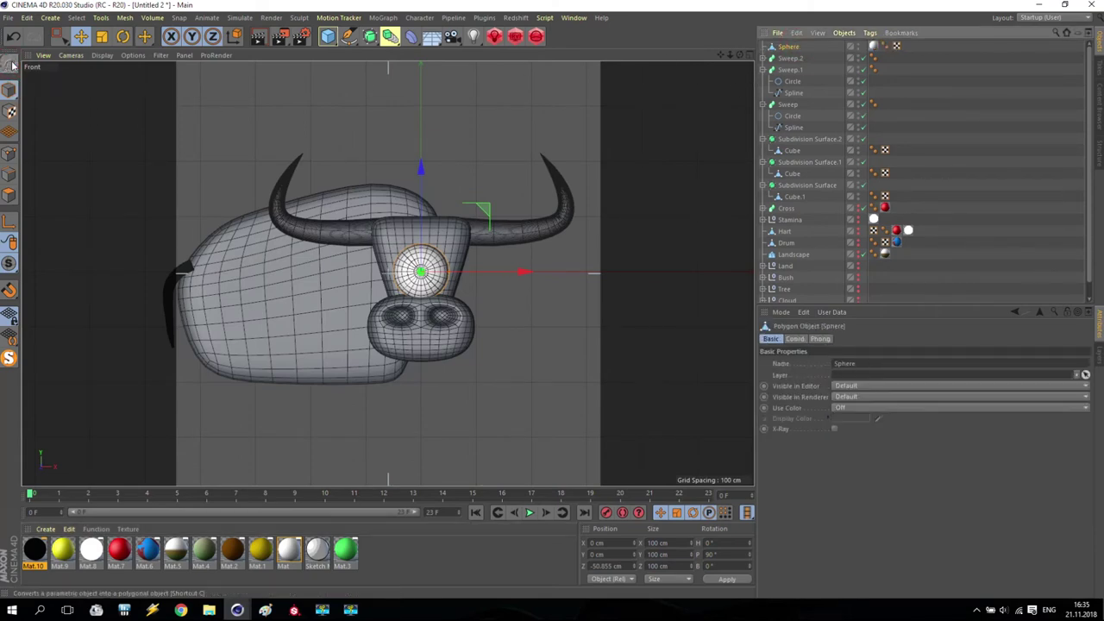
{"action": "left_click_drag", "start_coordinate": [60, 36], "coordinate": [107, 49]}
{"action": "scroll", "coordinate": [379, 274], "scroll_direction": "up", "scroll_amount": 5}
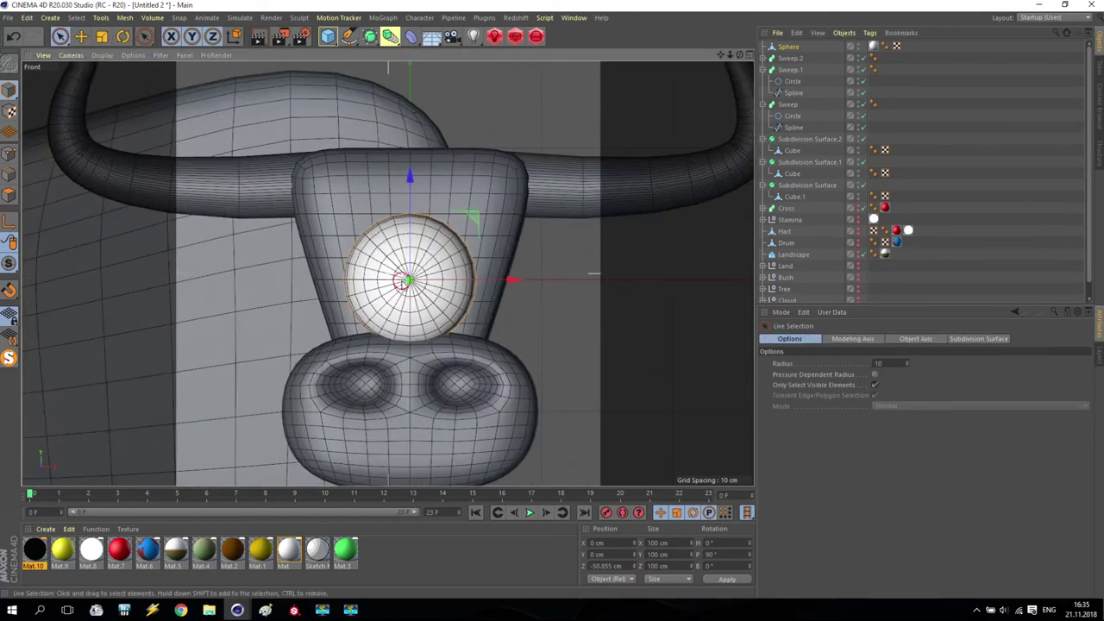
{"action": "left_click", "coordinate": [410, 279]}
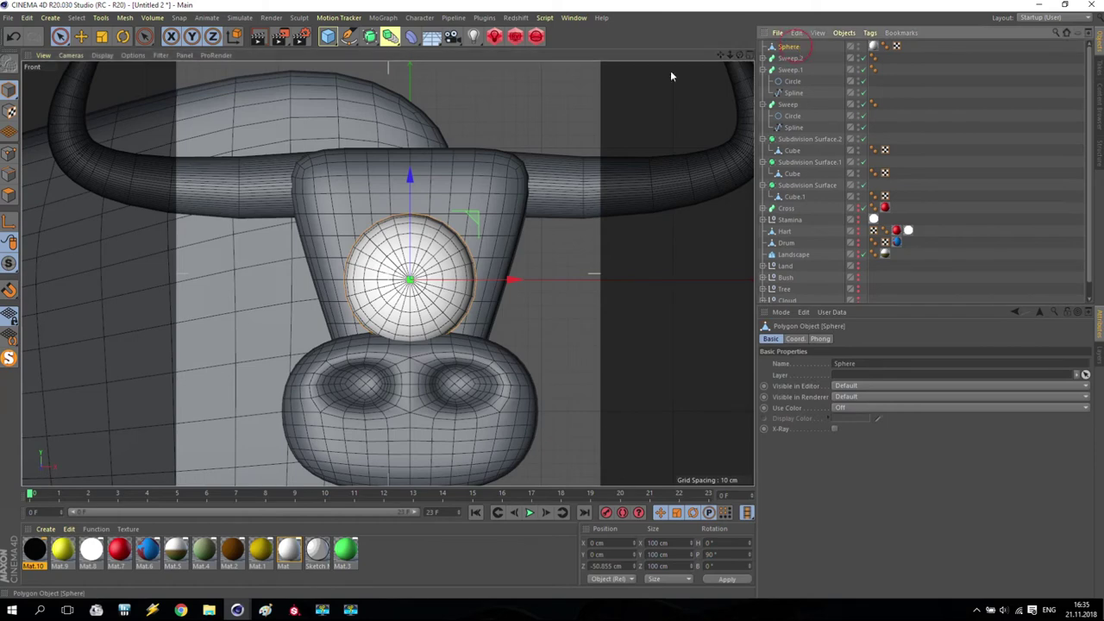
{"action": "left_click", "coordinate": [7, 196]}
{"action": "left_click", "coordinate": [410, 280]}
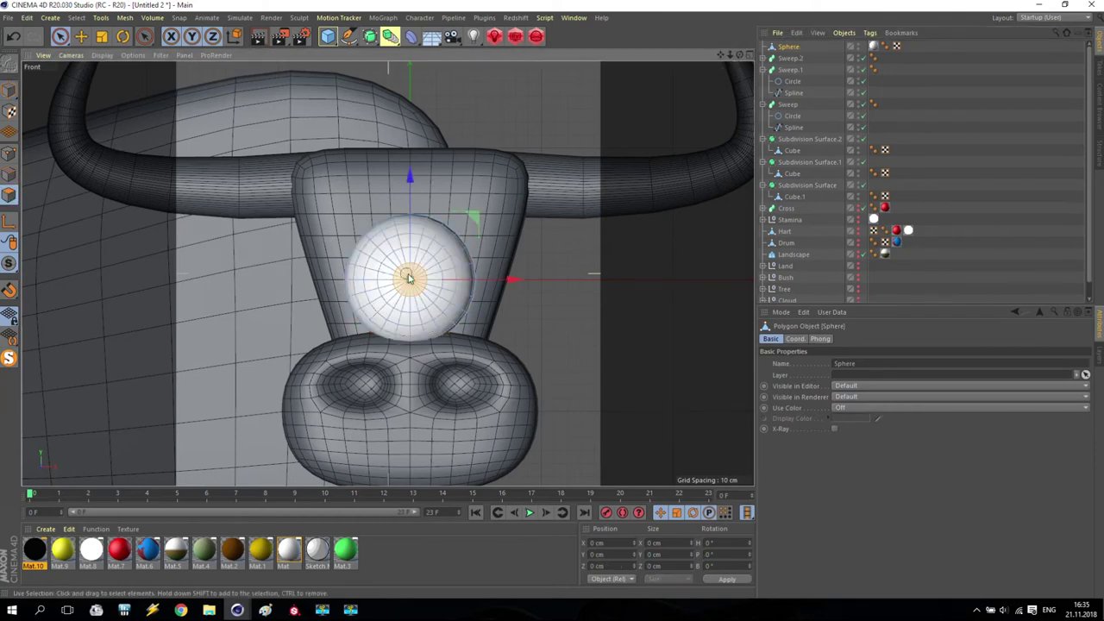
Step: Apply the black Mat.10 to the selected polygons as the pupil and return to Model mode
{"action": "left_click_drag", "start_coordinate": [34, 553], "coordinate": [405, 283]}
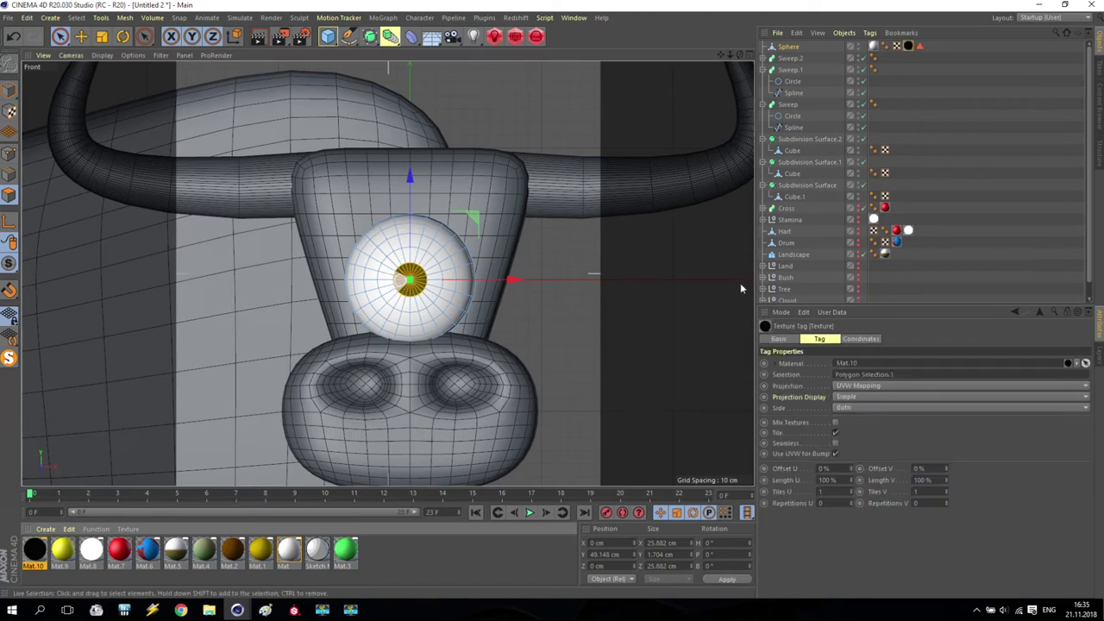
{"action": "key", "text": "e"}
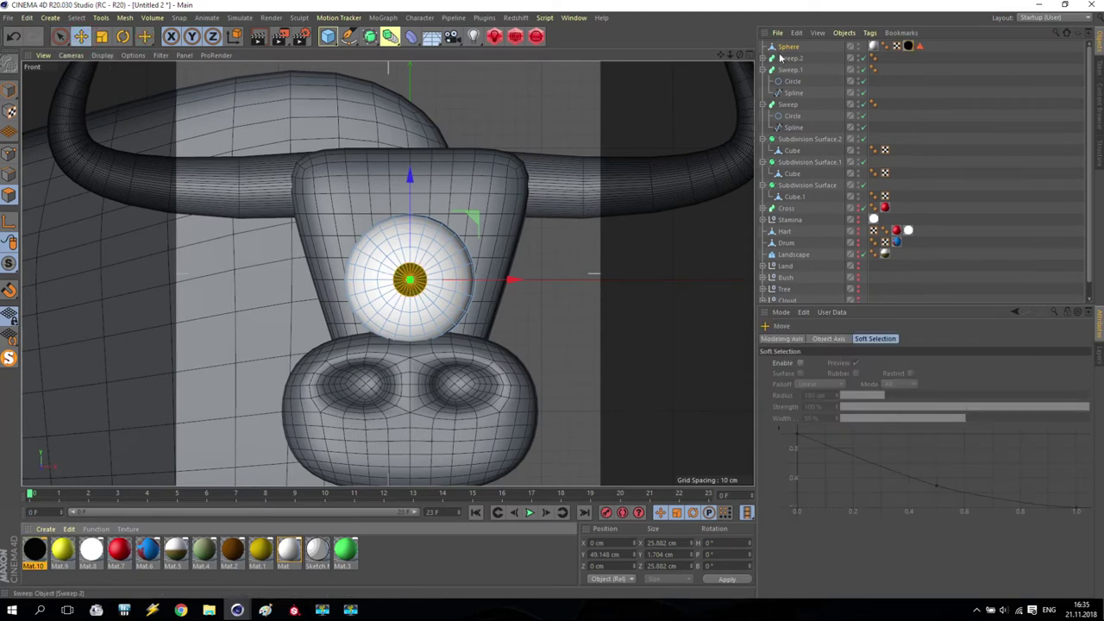
{"action": "left_click", "coordinate": [9, 89]}
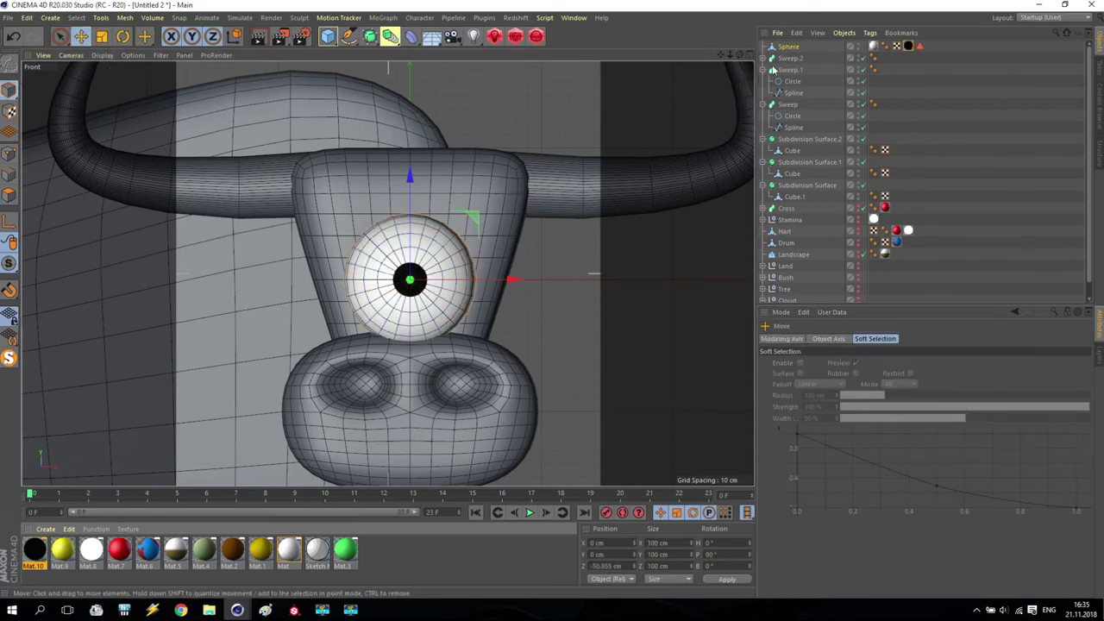
Step: Scale the eye sphere uniformly to 0.6 and reduce it further to 0.5 on the X, Y and Z axes
{"action": "left_click", "coordinate": [787, 47]}
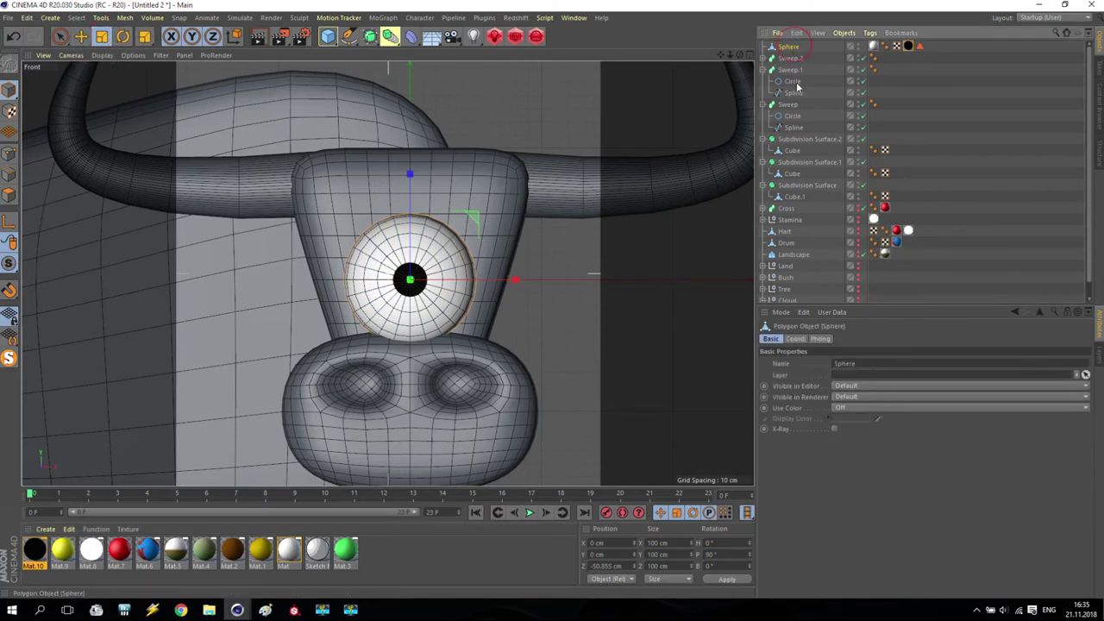
{"action": "left_click", "coordinate": [794, 339]}
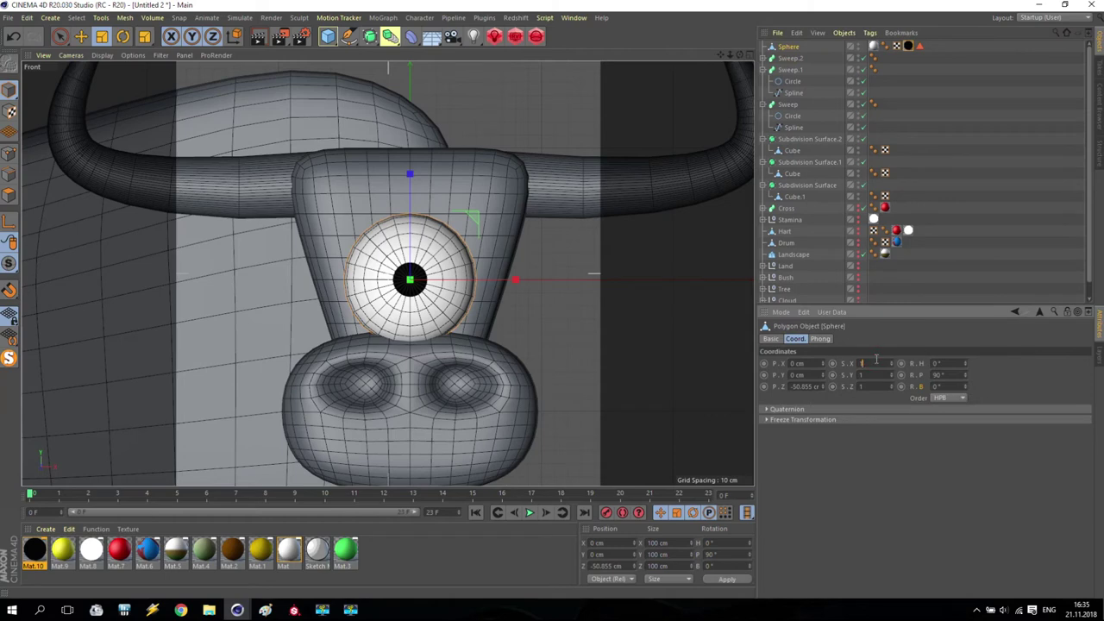
{"action": "type", "text": "6"}
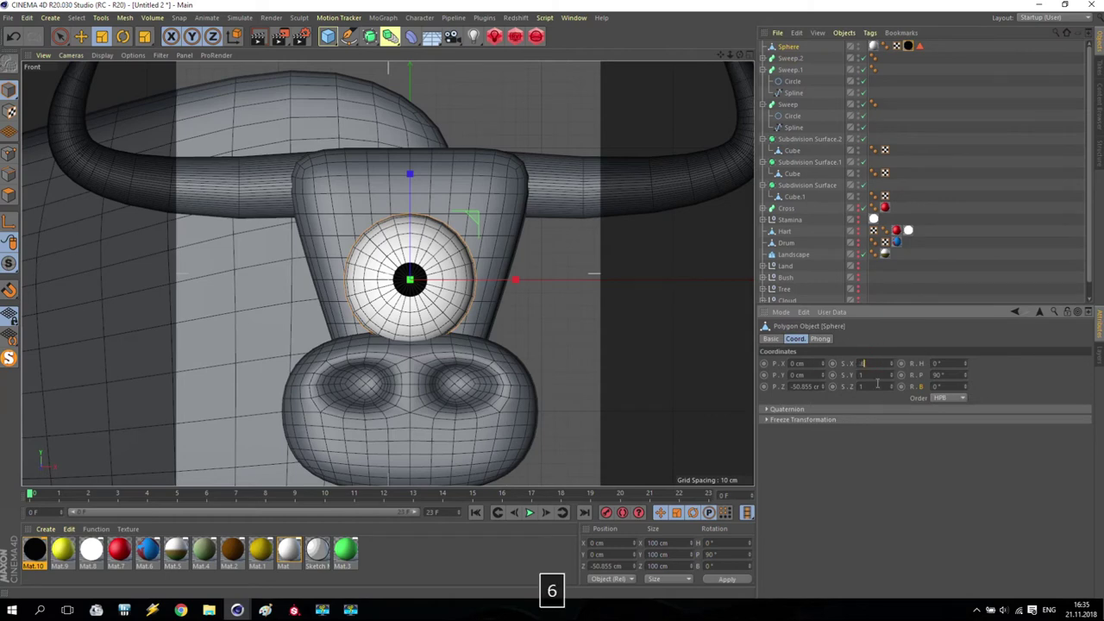
{"action": "type", "text": ".6.6"}
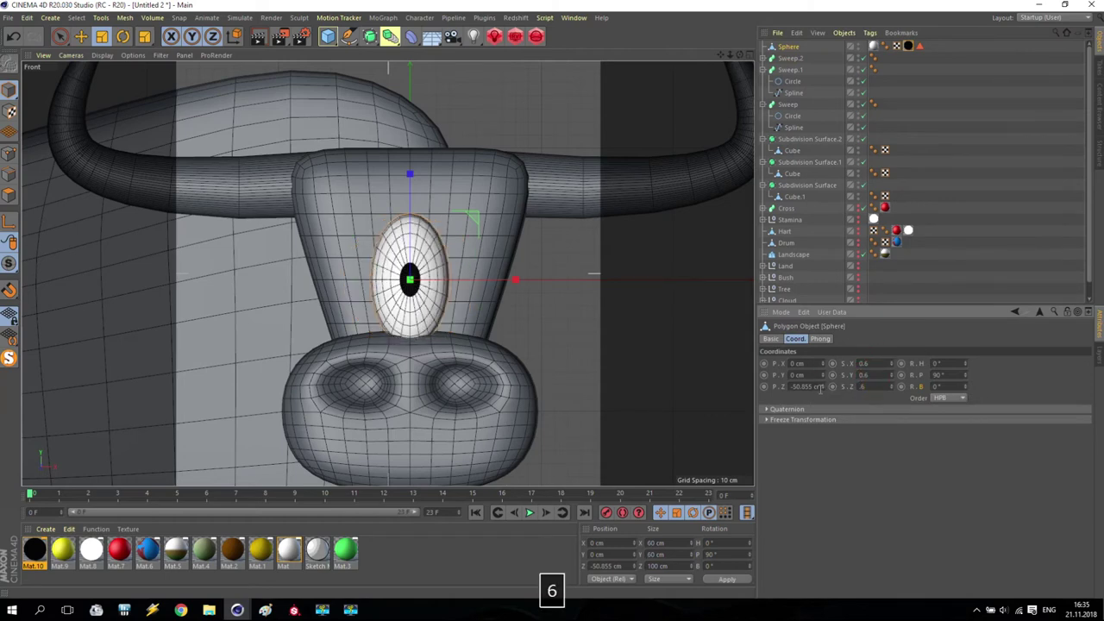
{"action": "key", "text": "Return"}
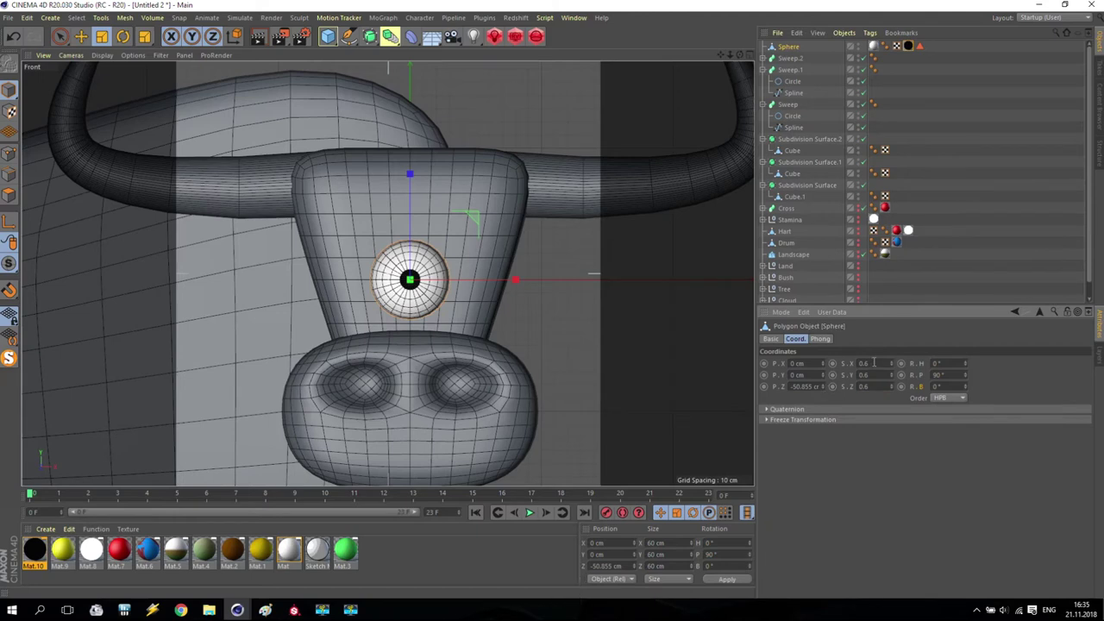
{"action": "type", "text": "5"}
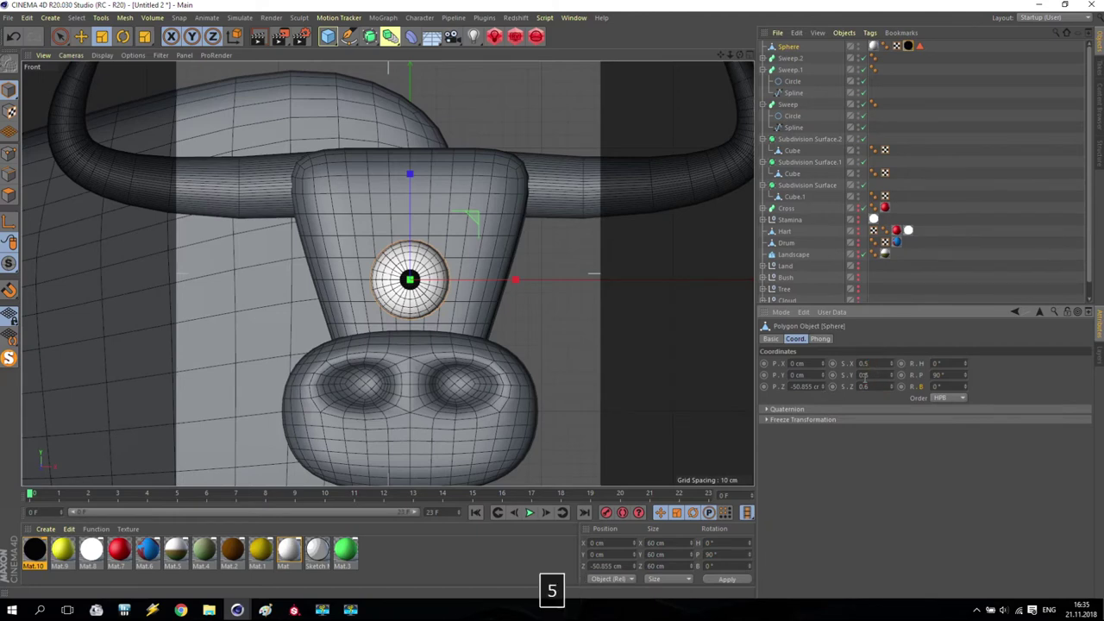
{"action": "key", "text": "Return"}
{"action": "key", "text": "Return"}
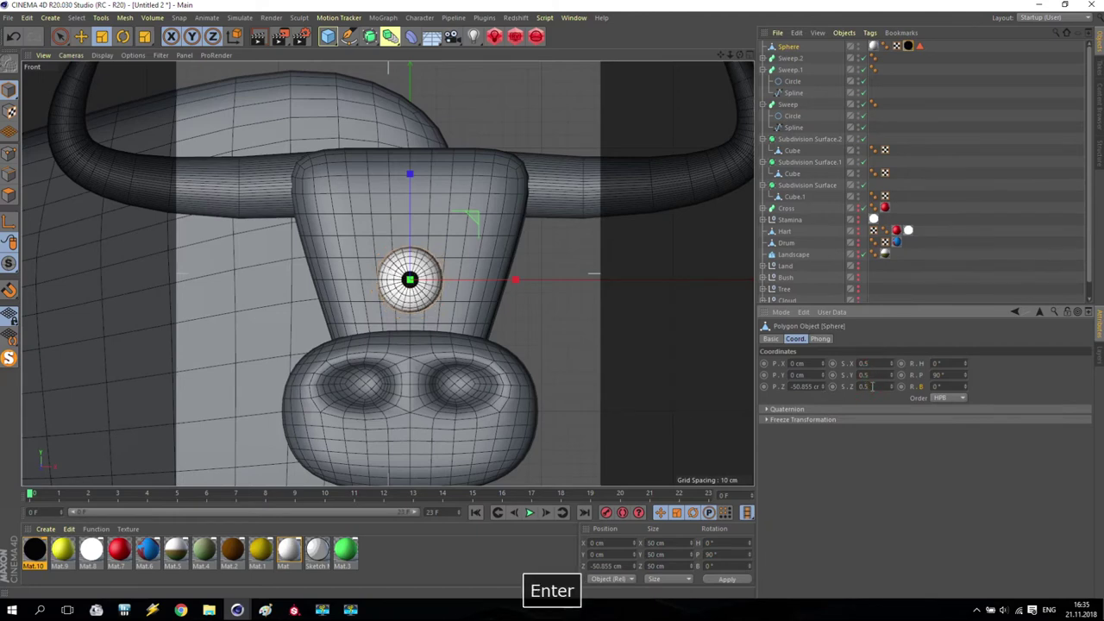
Step: Duplicate the eye sphere beside the original along X and move both eyes up, centred on the bull's head
{"action": "left_click", "coordinate": [83, 37]}
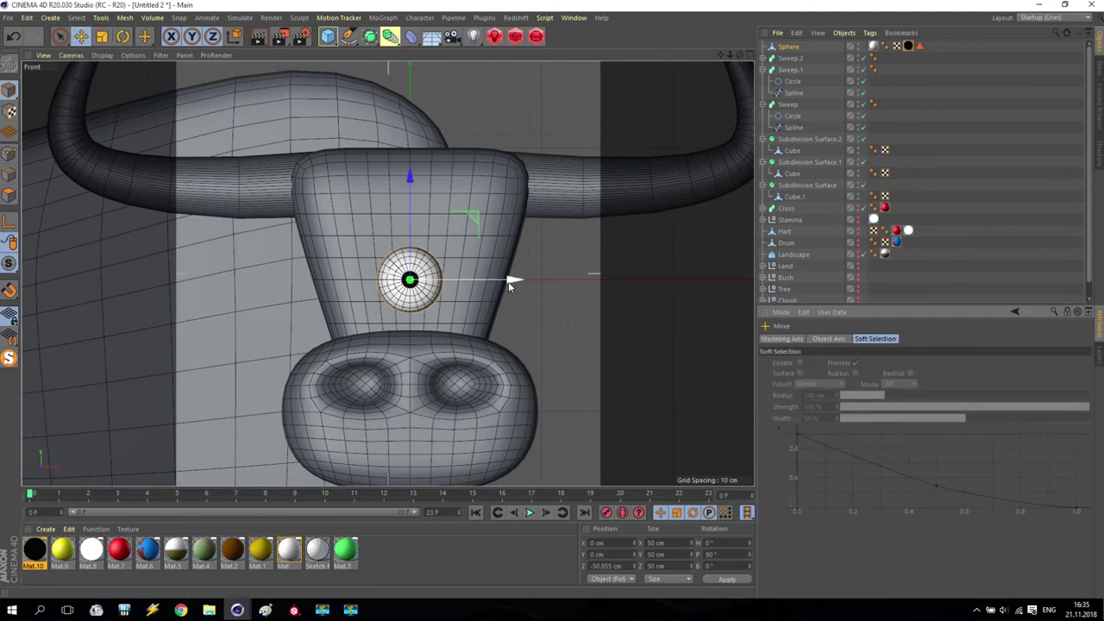
{"action": "left_click_drag", "start_coordinate": [508, 282], "coordinate": [581, 298], "text": "ctrl"}
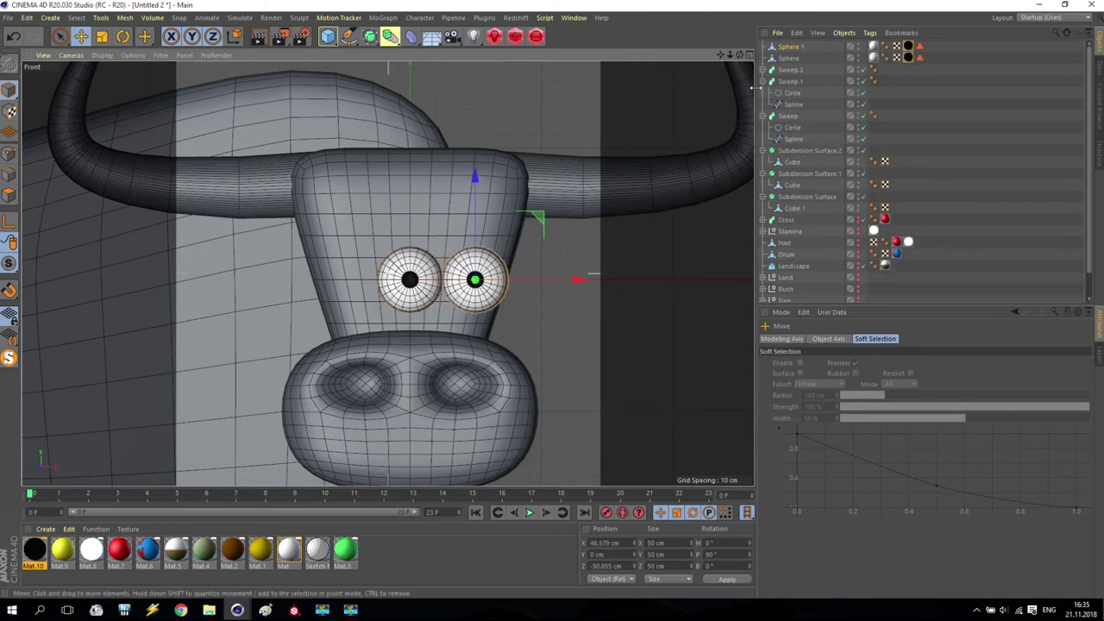
{"action": "left_click_drag", "start_coordinate": [507, 222], "coordinate": [473, 185]}
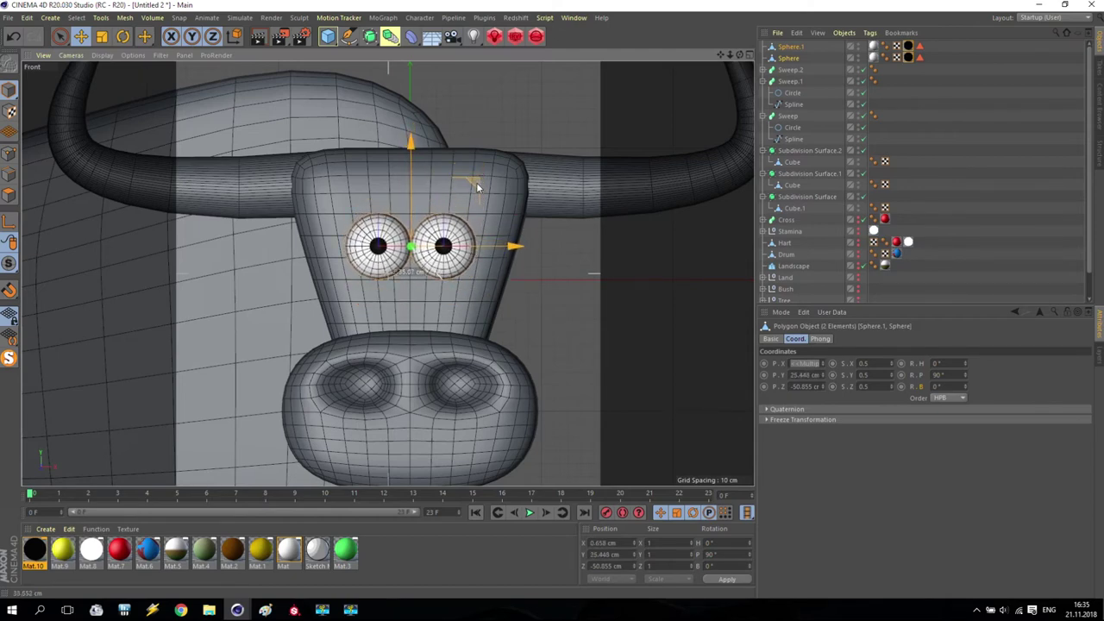
Step: Adjust the depth of both eye spheres against the head to about -51.27 cm on Z
{"action": "middle_click", "coordinate": [391, 249]}
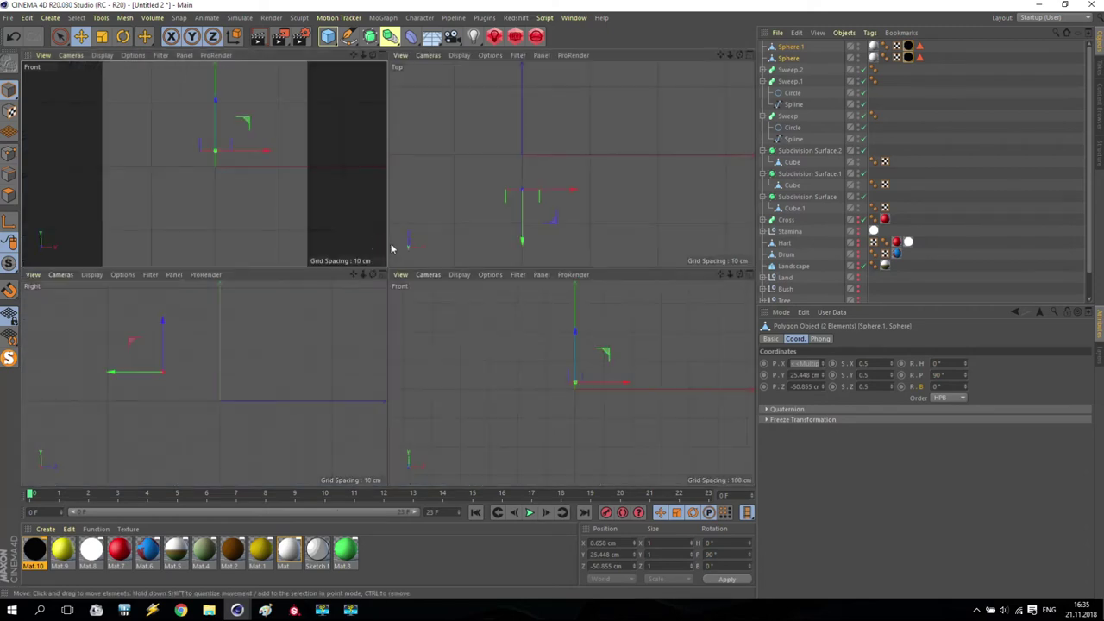
{"action": "middle_click", "coordinate": [544, 194]}
{"action": "left_click_drag", "start_coordinate": [285, 428], "coordinate": [286, 438]}
{"action": "middle_click", "coordinate": [316, 299]}
{"action": "key", "text": "F1"}
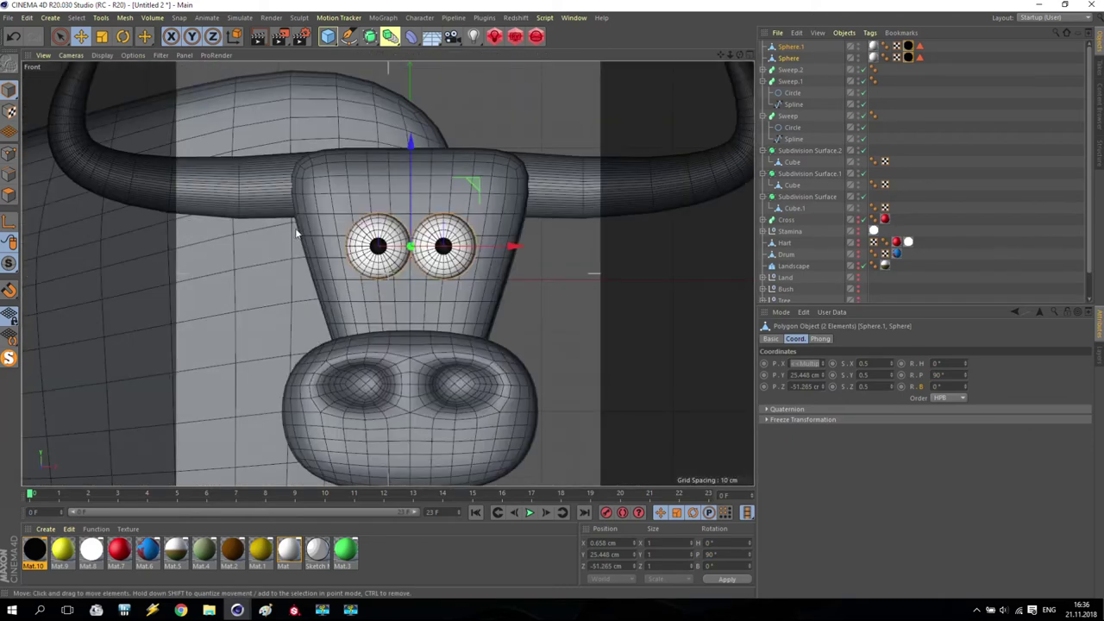
Step: Apply the white material Mat to both of the bull's horns
{"action": "scroll", "coordinate": [388, 273], "scroll_direction": "down", "scroll_amount": 2}
{"action": "left_click_drag", "start_coordinate": [723, 56], "coordinate": [694, 89]}
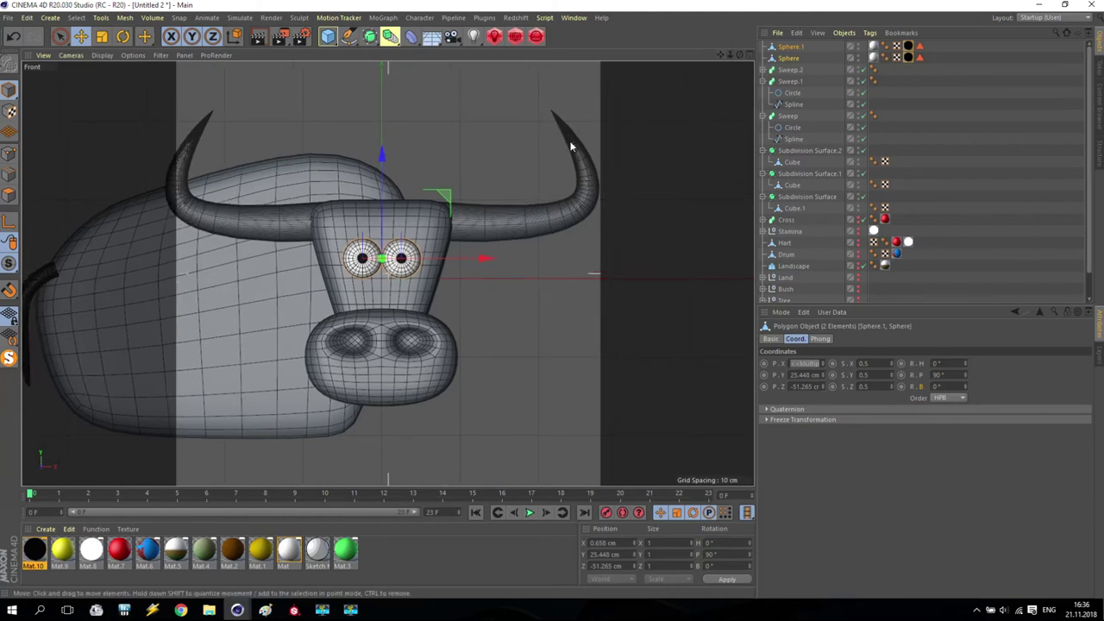
{"action": "left_click_drag", "start_coordinate": [287, 545], "coordinate": [525, 233]}
{"action": "left_click_drag", "start_coordinate": [287, 552], "coordinate": [273, 223]}
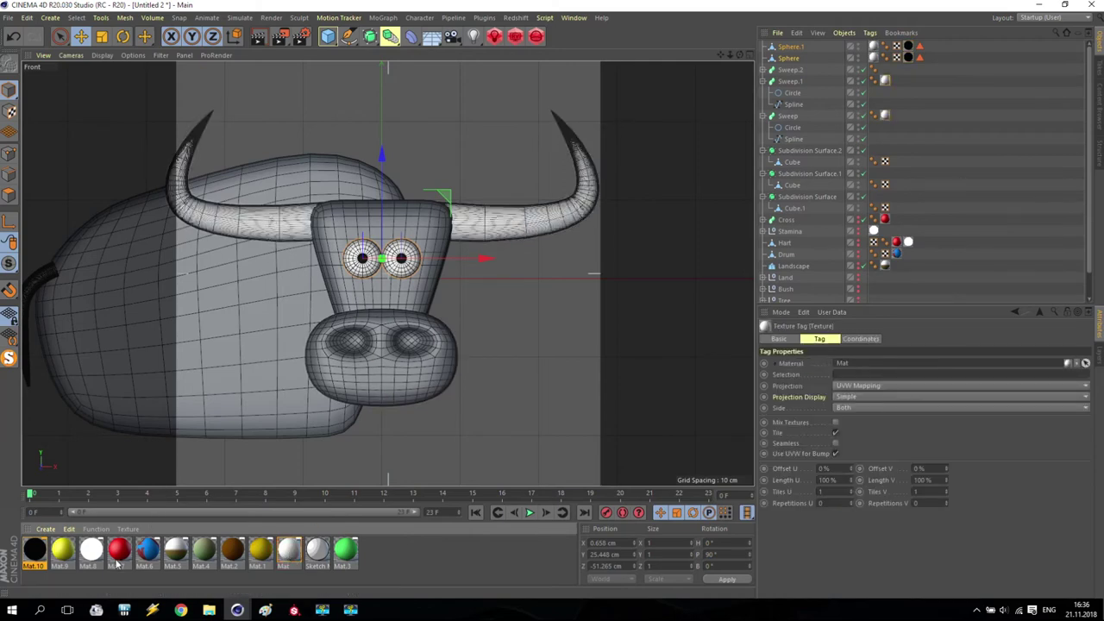
Step: Create a new material with an orange-red color of hue 20°, saturation 100% and value 80%
{"action": "left_click_drag", "start_coordinate": [723, 56], "coordinate": [688, 203]}
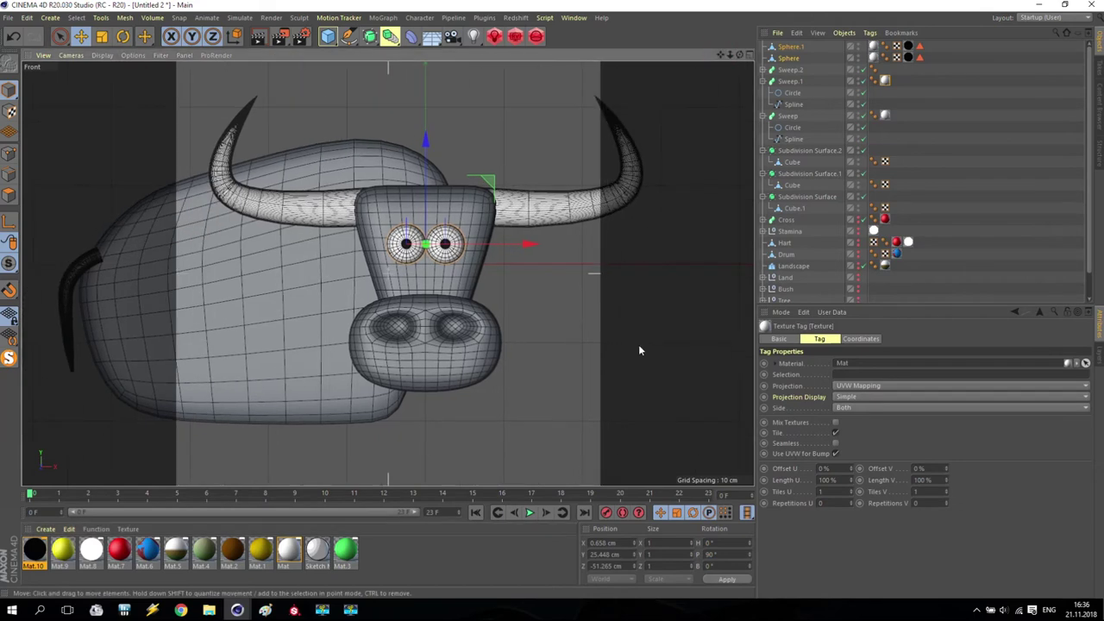
{"action": "double_click", "coordinate": [389, 555]}
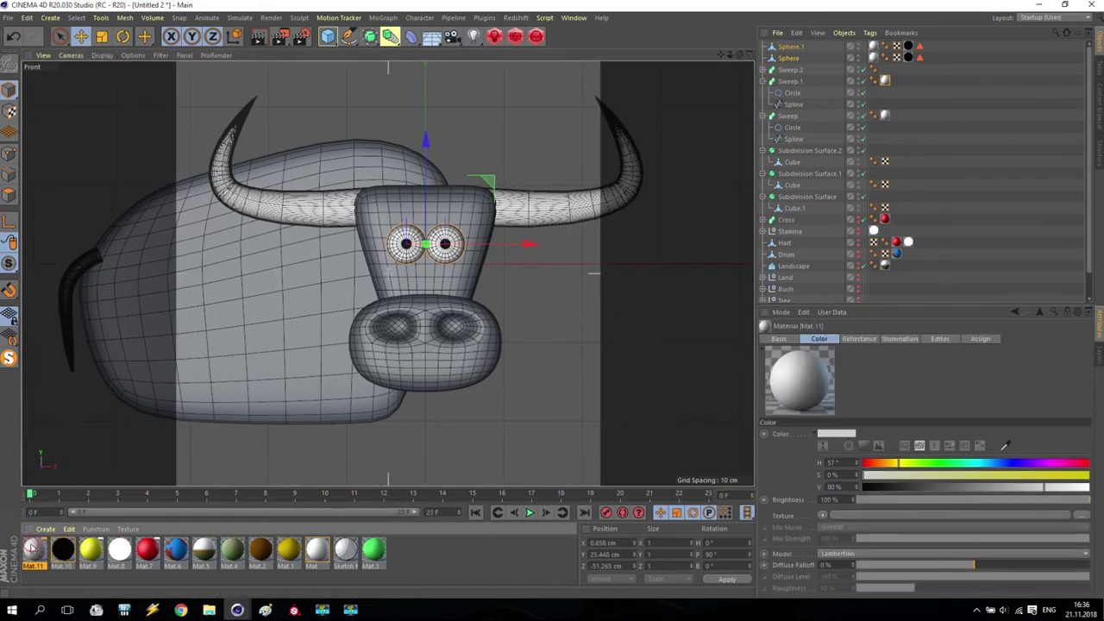
{"action": "double_click", "coordinate": [33, 548]}
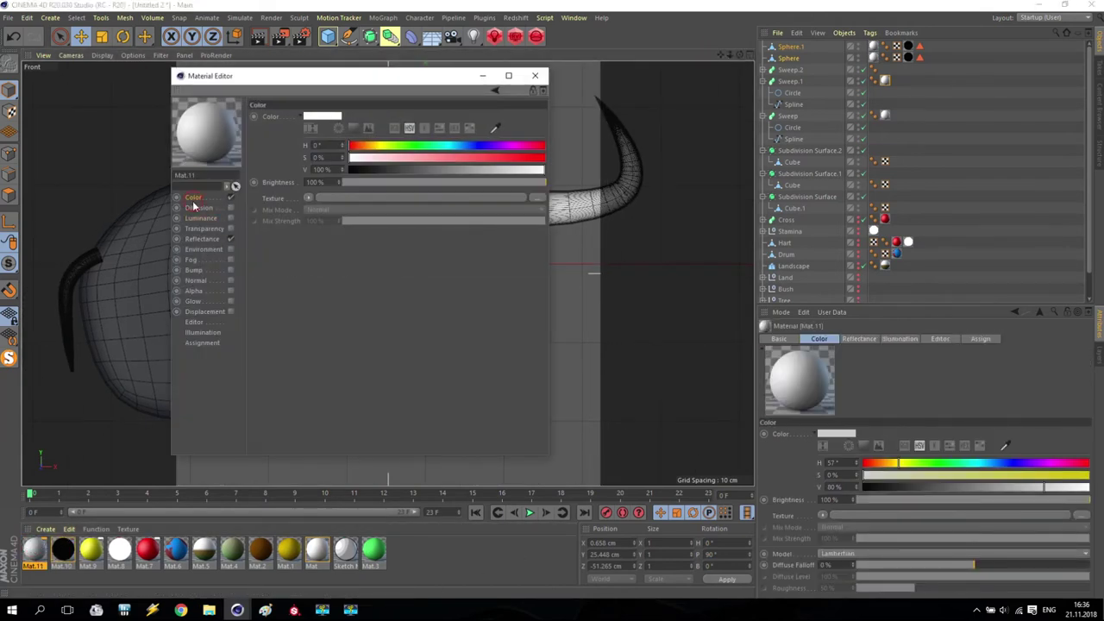
{"action": "left_click_drag", "start_coordinate": [375, 148], "coordinate": [596, 153]}
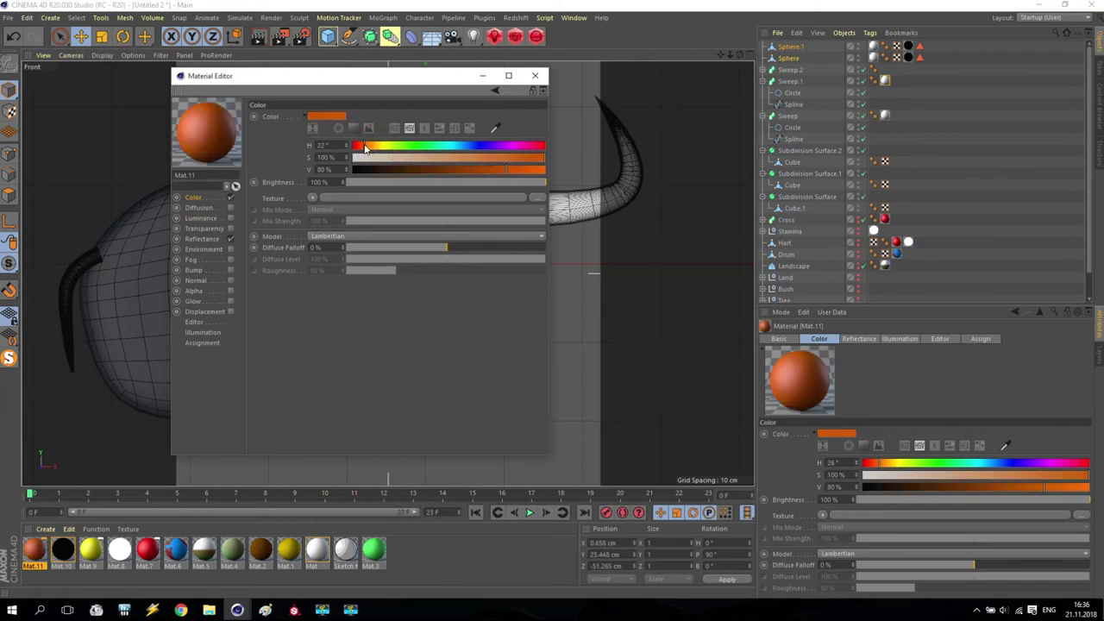
{"action": "left_click_drag", "start_coordinate": [365, 146], "coordinate": [364, 148]}
{"action": "left_click", "coordinate": [535, 75]}
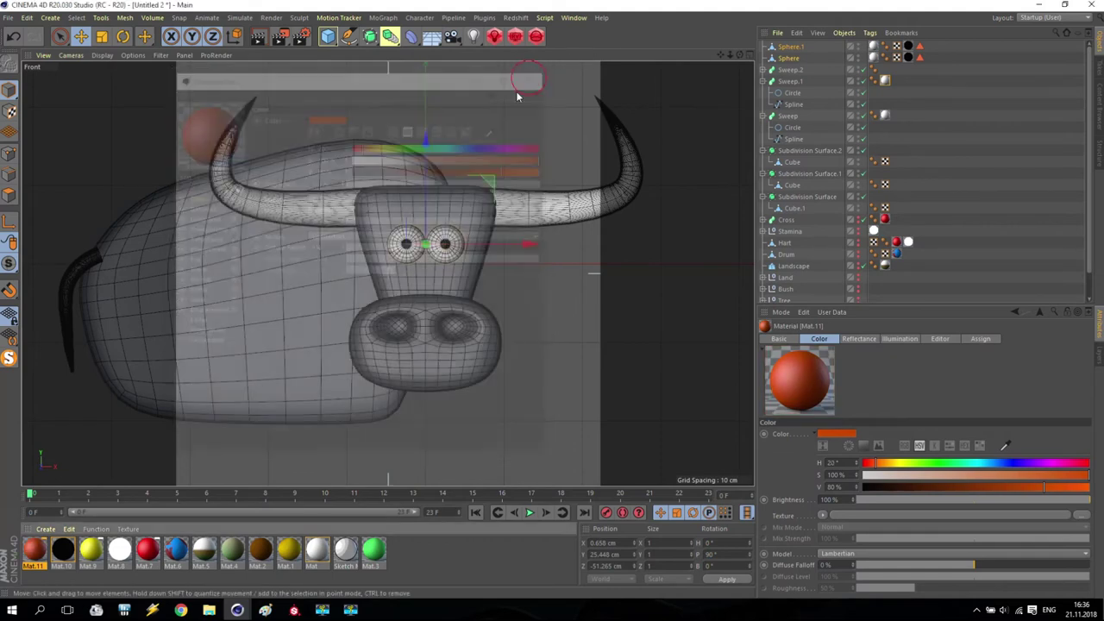
Step: Apply the orange-red Mat.11 to the bull's body, muzzle, head and tail
{"action": "left_click_drag", "start_coordinate": [35, 550], "coordinate": [168, 414]}
{"action": "left_click_drag", "start_coordinate": [35, 550], "coordinate": [418, 363]}
{"action": "left_click_drag", "start_coordinate": [34, 549], "coordinate": [483, 220]}
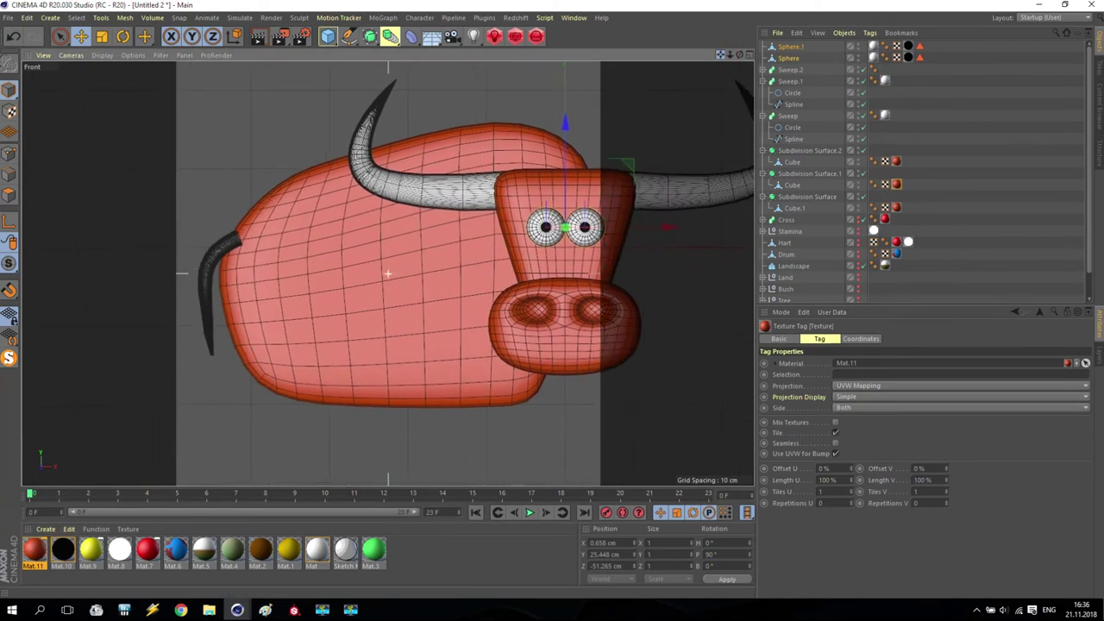
{"action": "left_click_drag", "start_coordinate": [34, 550], "coordinate": [229, 275]}
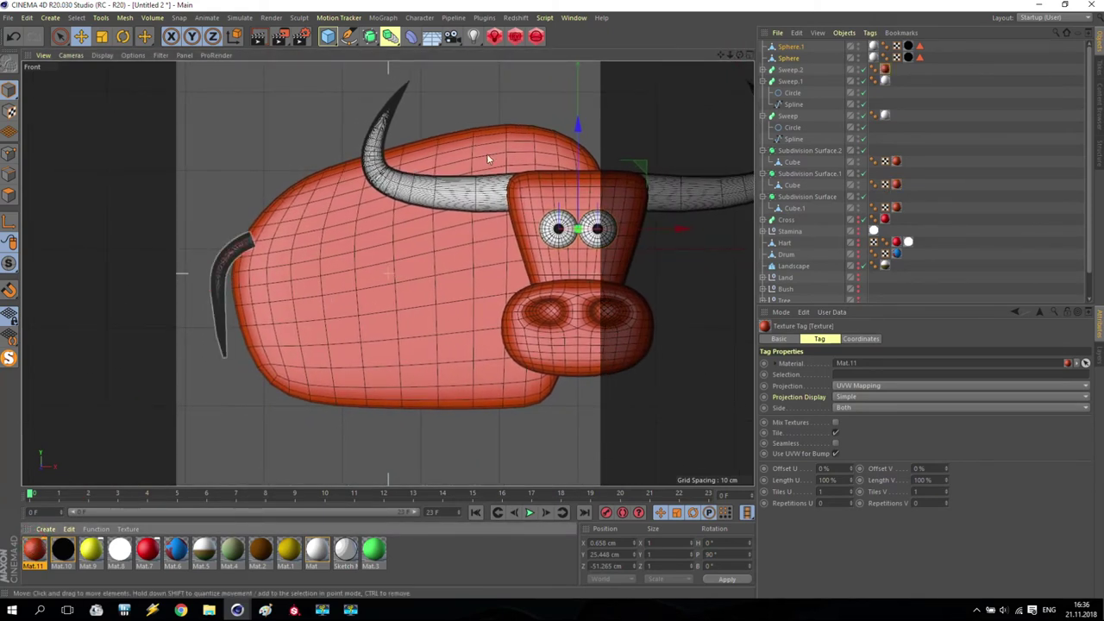
Step: Frame the whole bull within the front view's render area and cancel the render rather than overwrite Cross.png
{"action": "left_click_drag", "start_coordinate": [731, 57], "coordinate": [742, 95]}
{"action": "left_click_drag", "start_coordinate": [719, 55], "coordinate": [608, 98]}
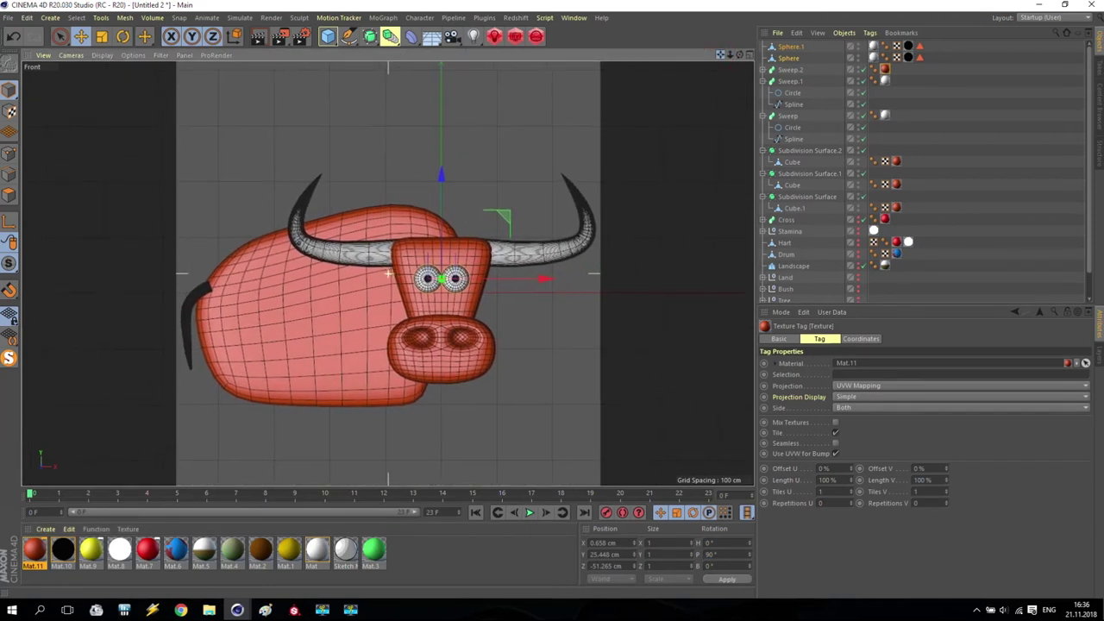
{"action": "left_click", "coordinate": [280, 35]}
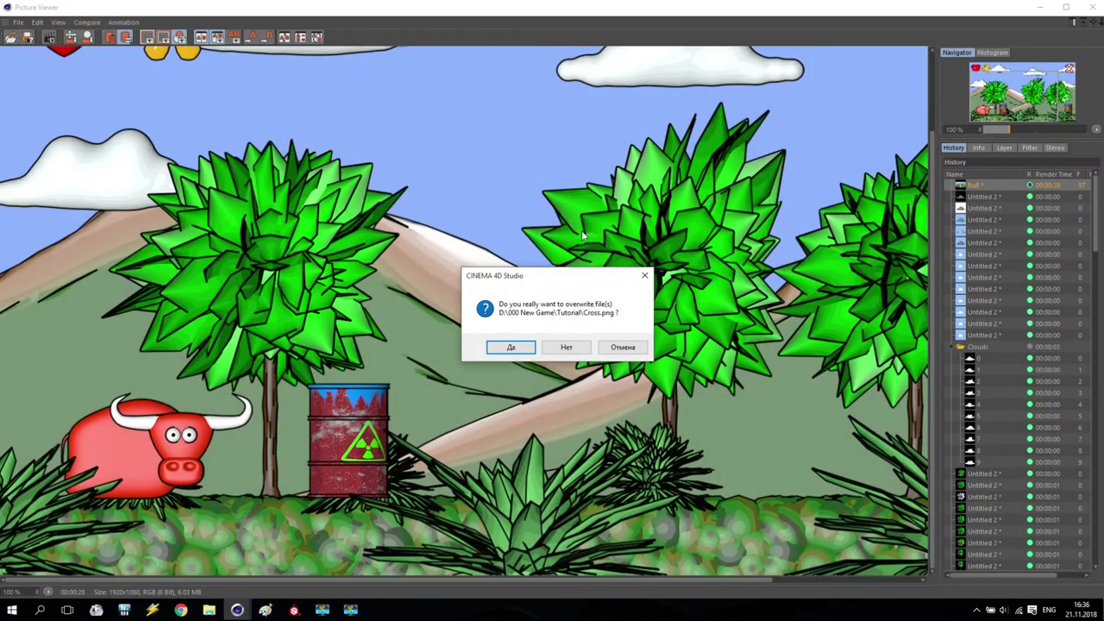
{"action": "left_click", "coordinate": [621, 346]}
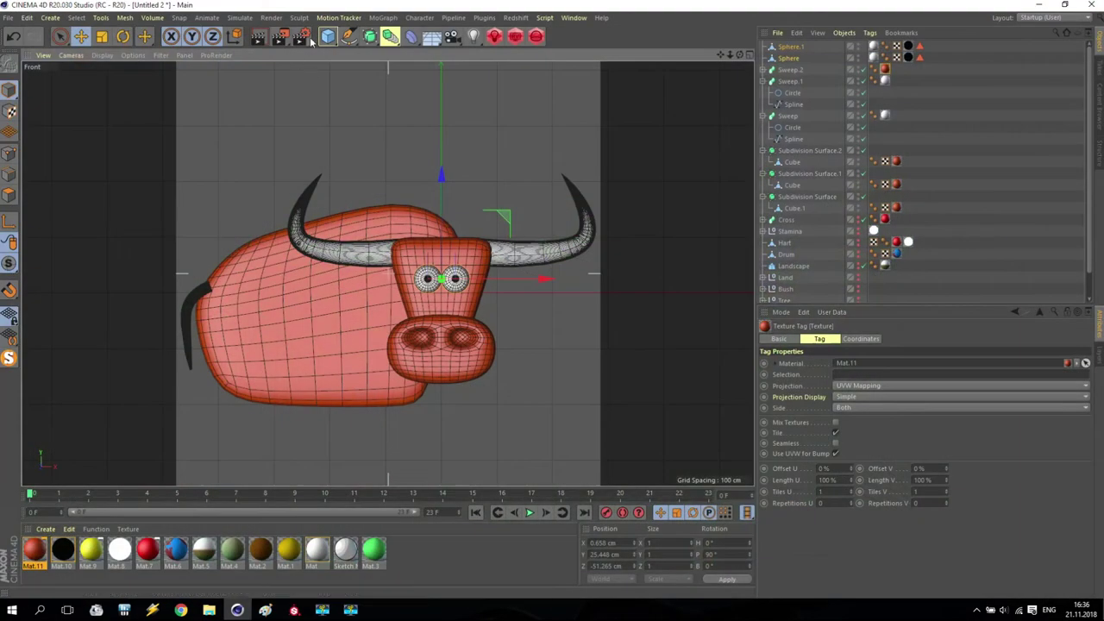
Step: Change the render output file name from Cross to Bull in the Save settings and leave saving disabled
{"action": "left_click", "coordinate": [309, 40]}
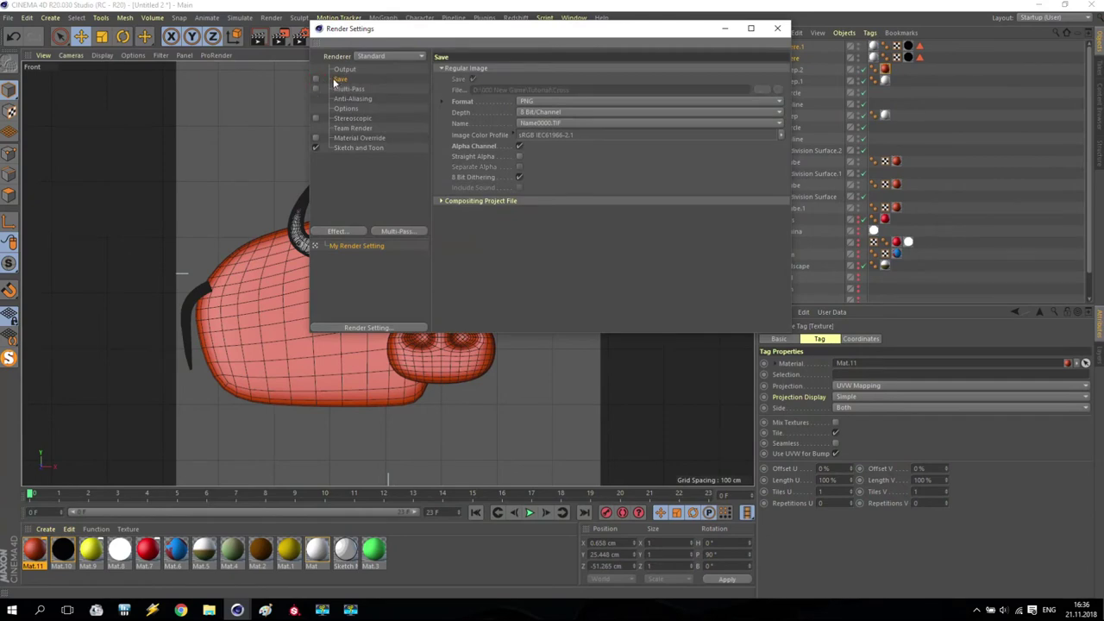
{"action": "left_click", "coordinate": [317, 80]}
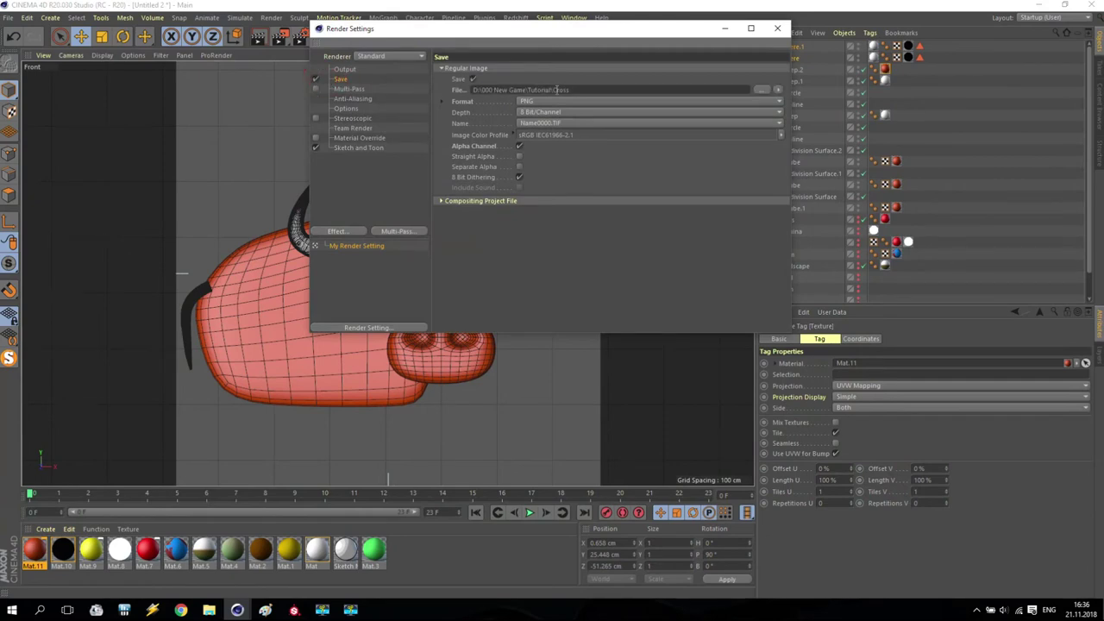
{"action": "type", "text": "Bull"}
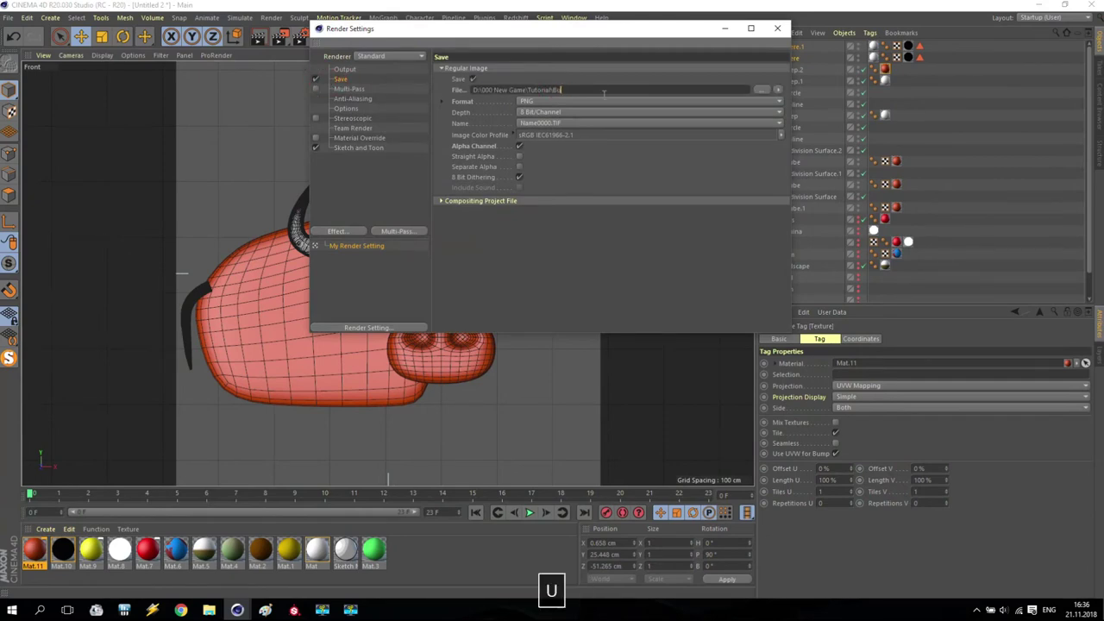
{"action": "left_click", "coordinate": [316, 80]}
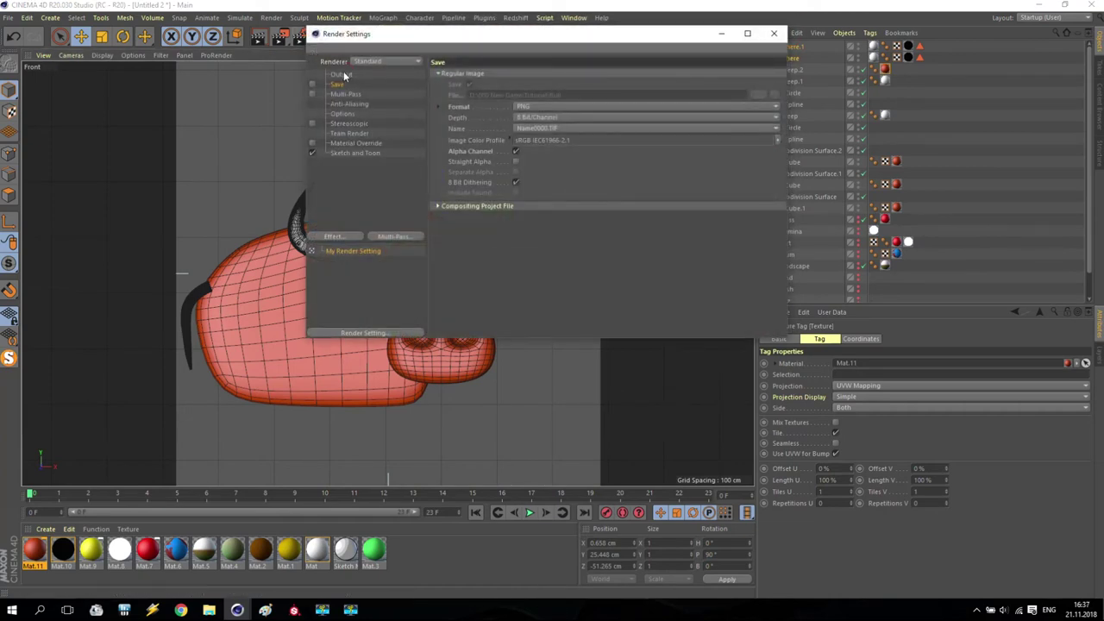
Step: Set the render output size to 1024 × 1024 pixels
{"action": "left_click", "coordinate": [341, 75]}
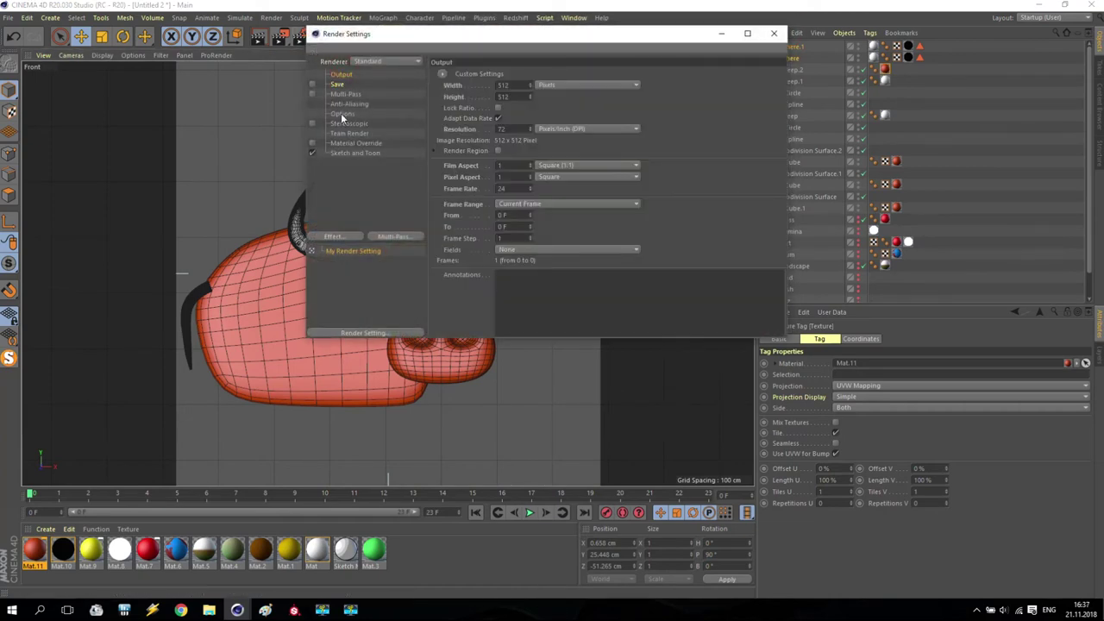
{"action": "type", "text": "1024"}
{"action": "left_click", "coordinate": [514, 96]}
{"action": "type", "text": "1024"}
{"action": "key", "text": "Return"}
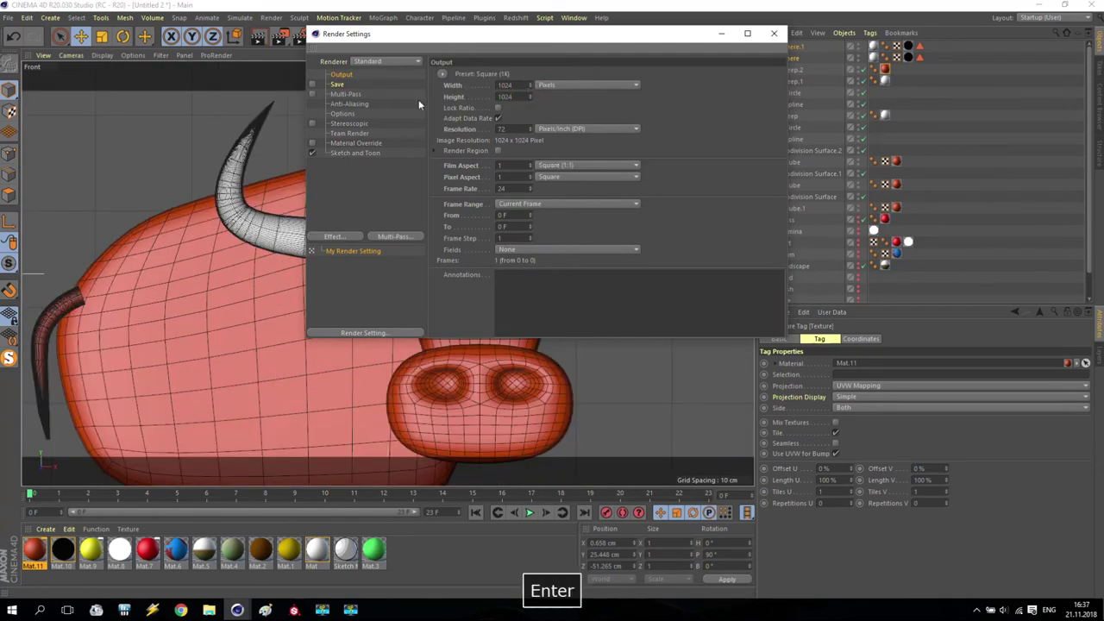
Step: Set the Sketch and Toon shading background to Color with a pale blue, and render the bull to check it
{"action": "left_click", "coordinate": [352, 152]}
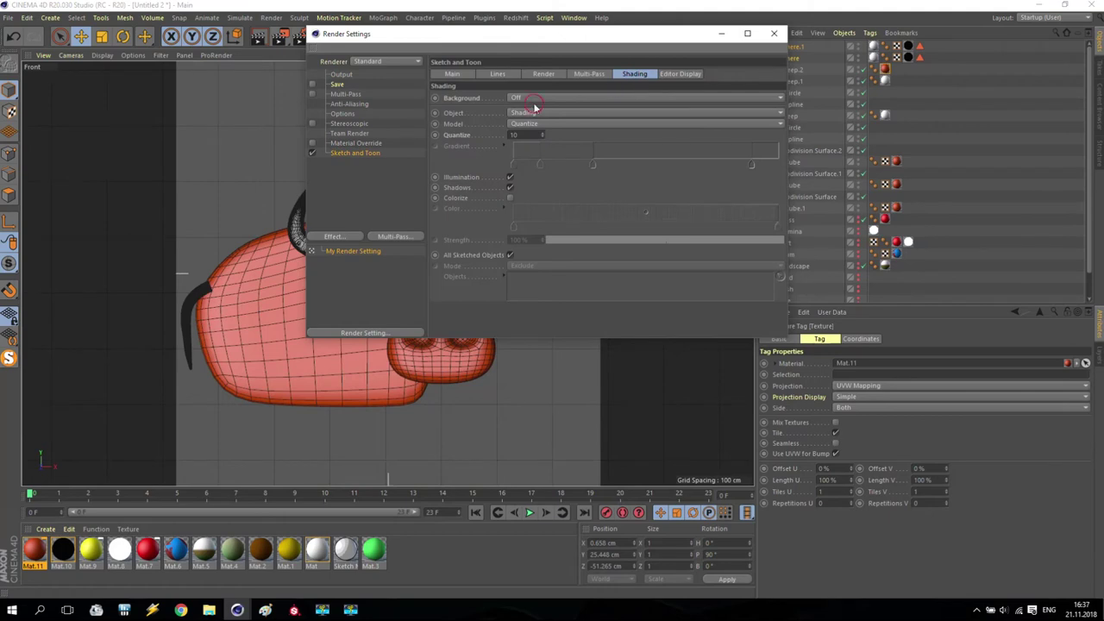
{"action": "left_click", "coordinate": [534, 100]}
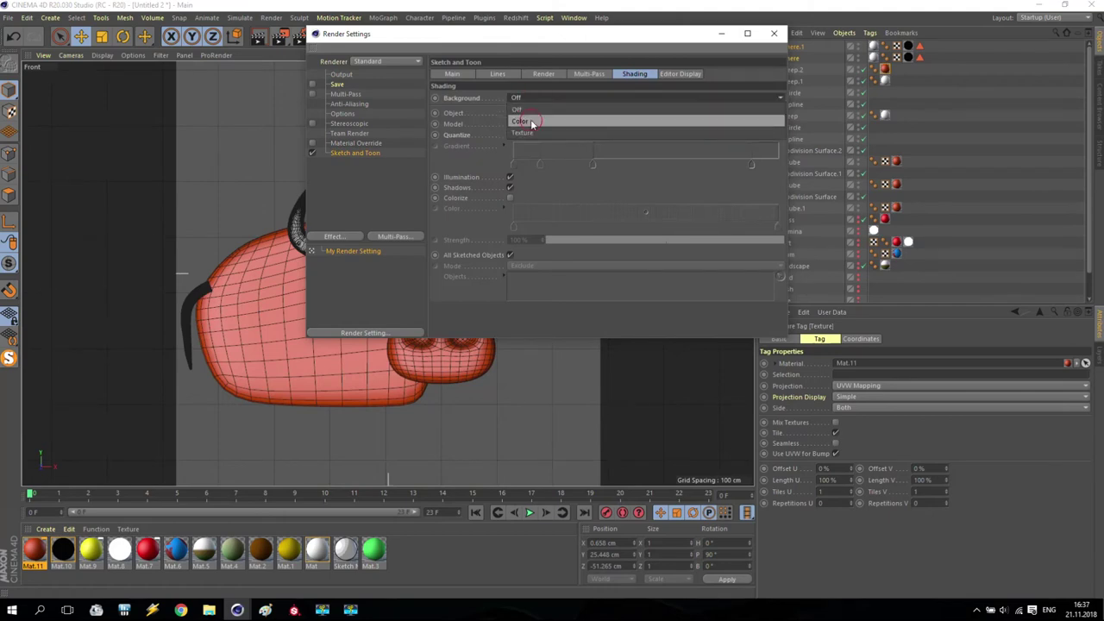
{"action": "left_click", "coordinate": [532, 124]}
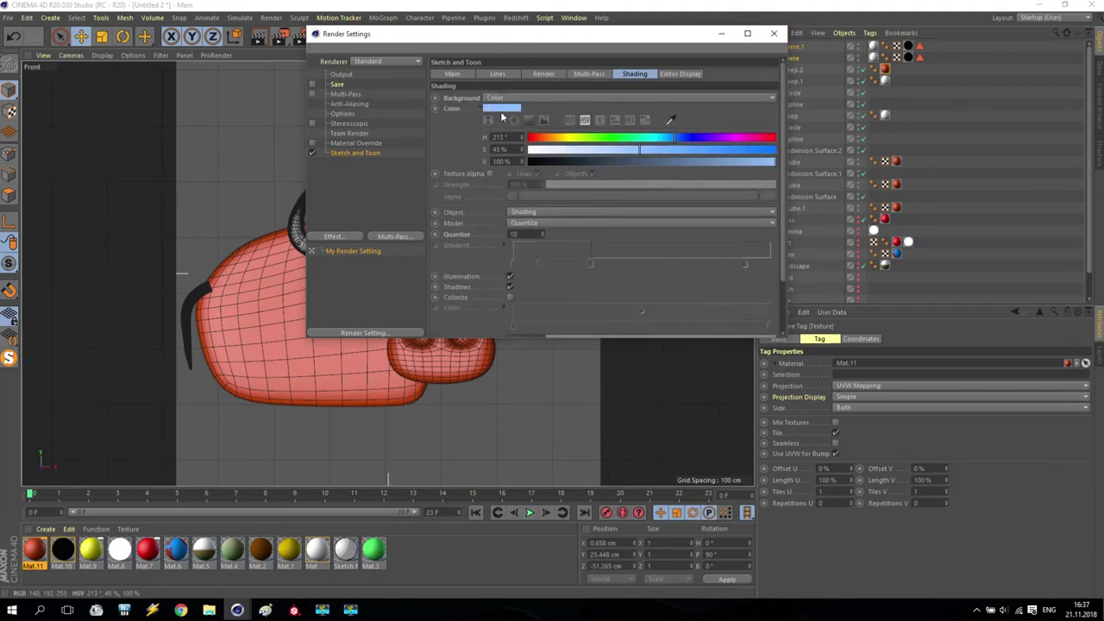
{"action": "left_click_drag", "start_coordinate": [574, 149], "coordinate": [529, 150]}
{"action": "left_click", "coordinate": [774, 33]}
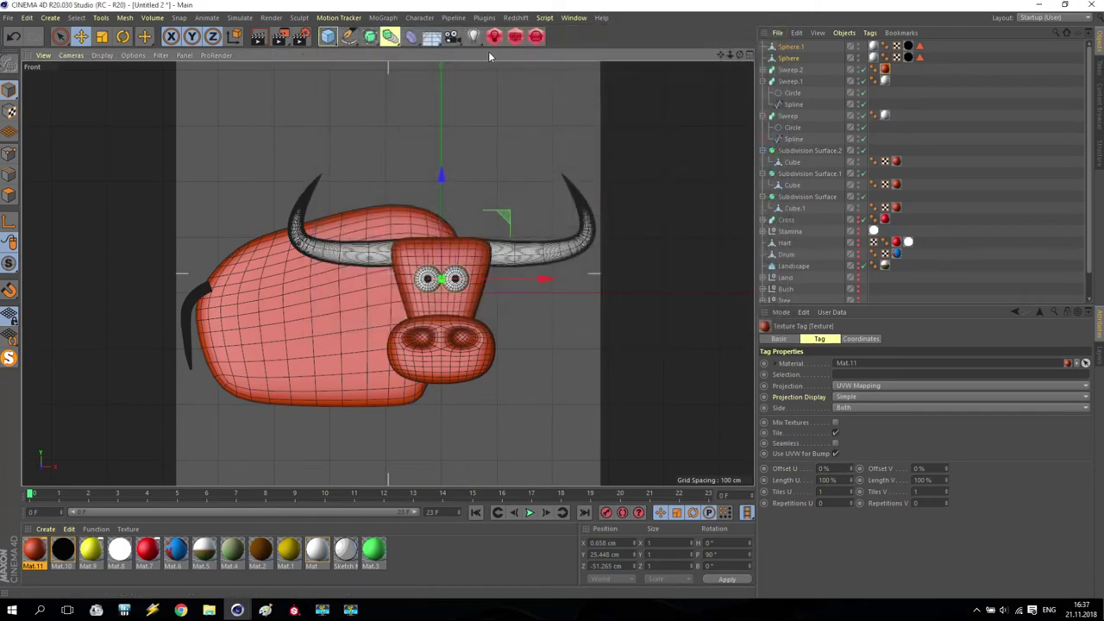
{"action": "key", "text": "shift+r"}
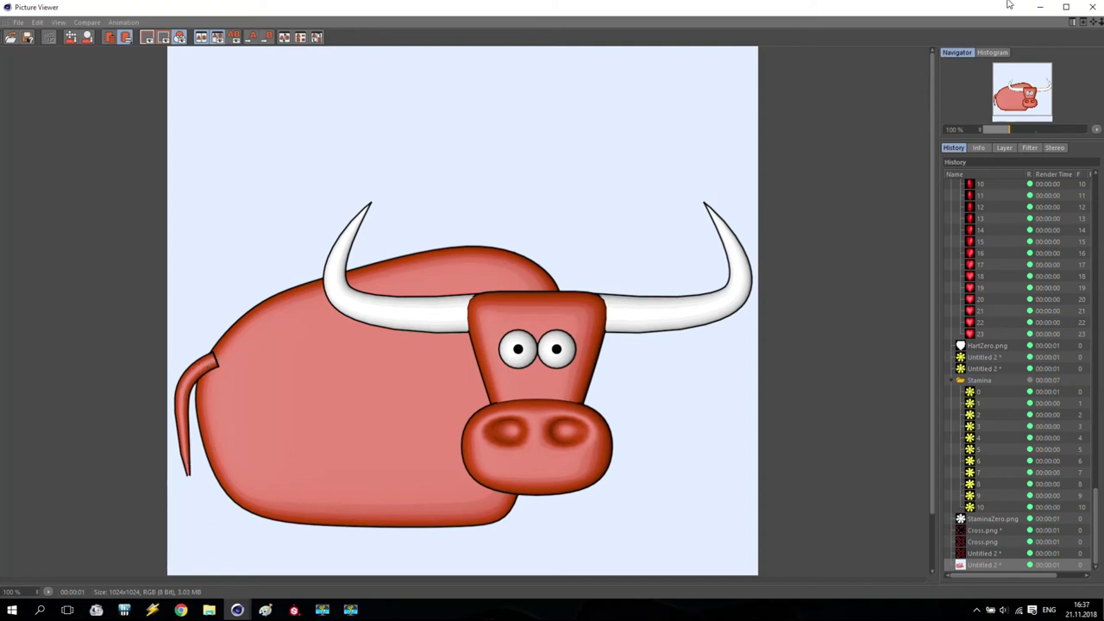
{"action": "left_click", "coordinate": [1092, 6]}
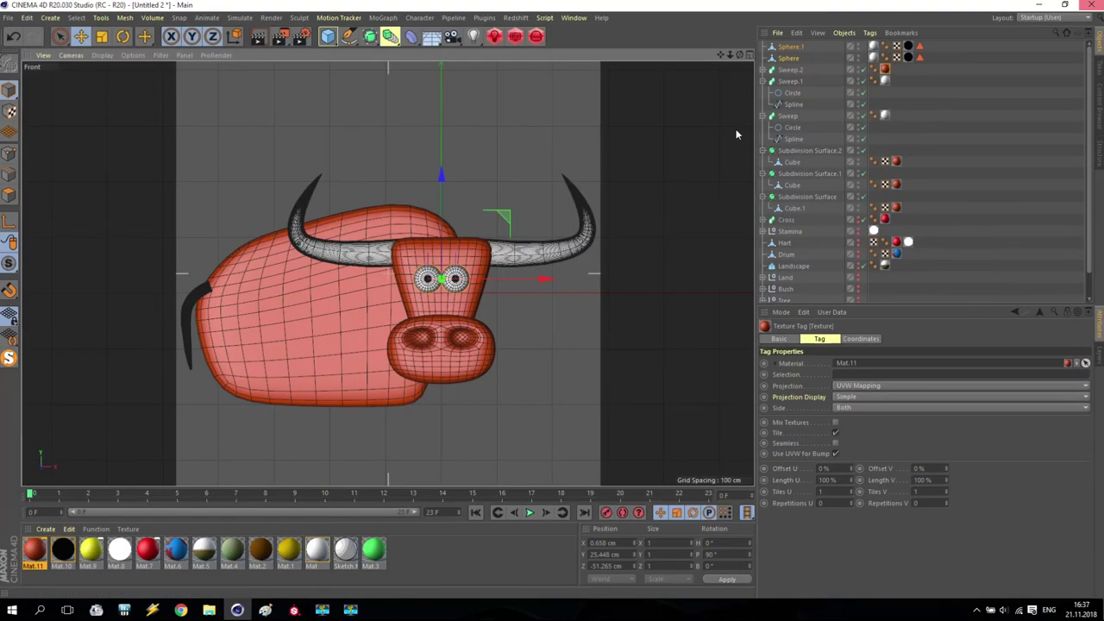
Step: Select the tail sweep and move it back in depth to about 80.5 cm on Z, in line with the body
{"action": "left_click", "coordinate": [207, 300]}
{"action": "left_click", "coordinate": [790, 70]}
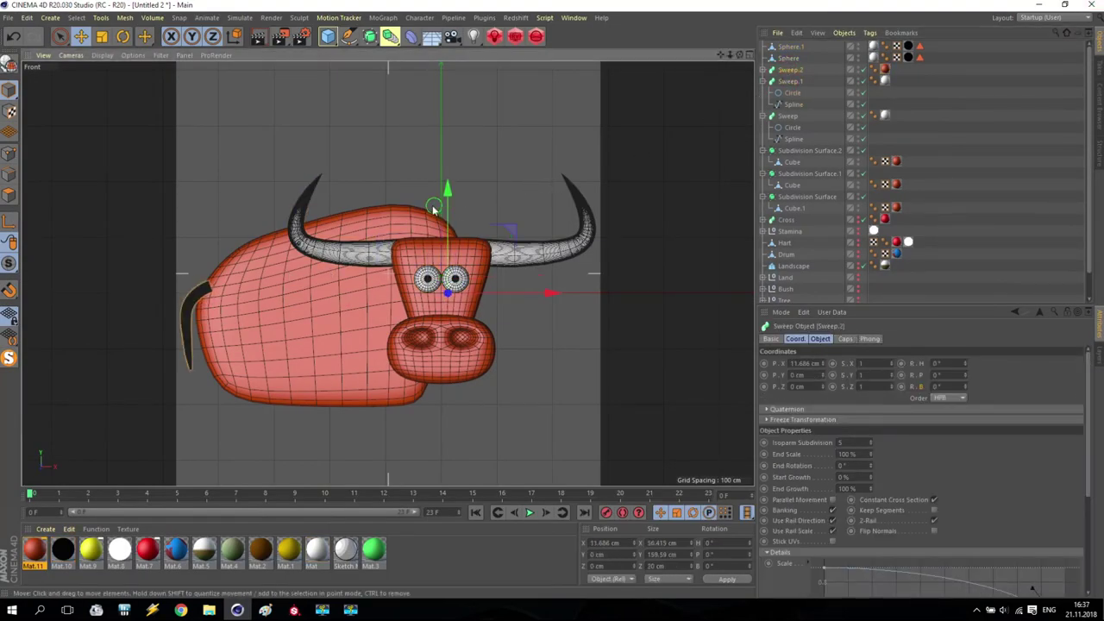
{"action": "middle_click", "coordinate": [432, 204]}
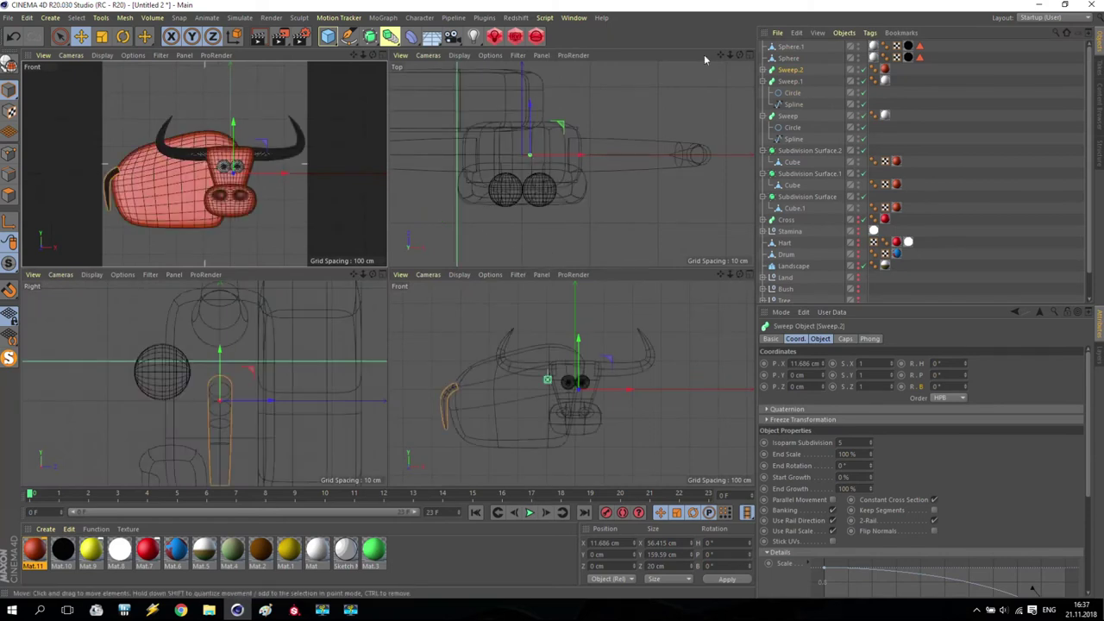
{"action": "left_click_drag", "start_coordinate": [721, 53], "coordinate": [697, 83]}
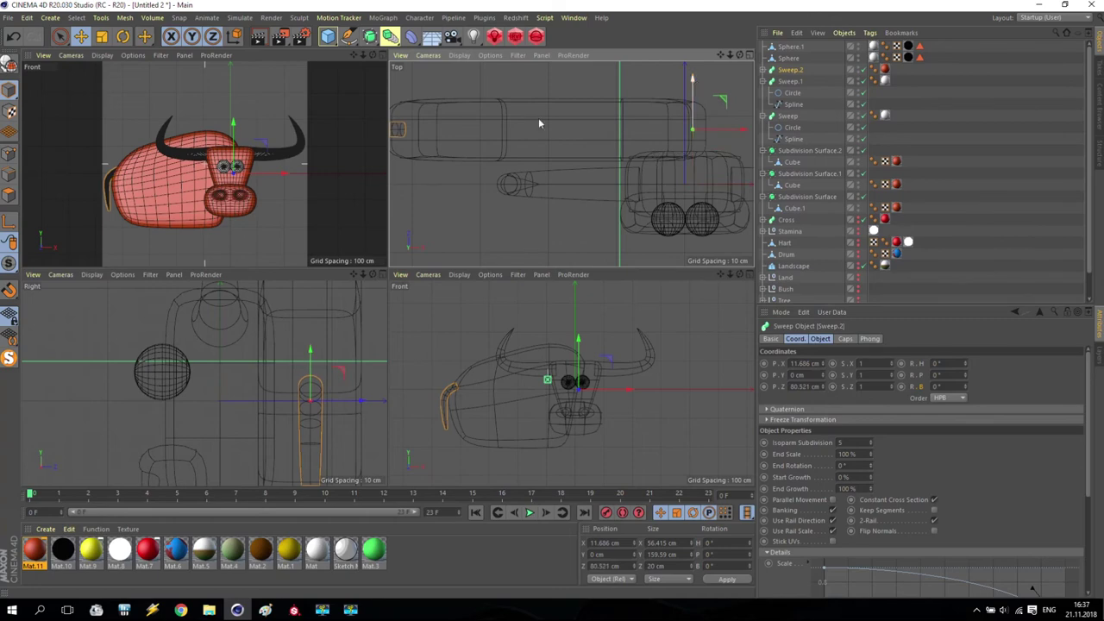
{"action": "middle_click", "coordinate": [279, 173]}
Step: Render the bull again and compare it with the earlier Bull scene render in the history
{"action": "left_click", "coordinate": [279, 35]}
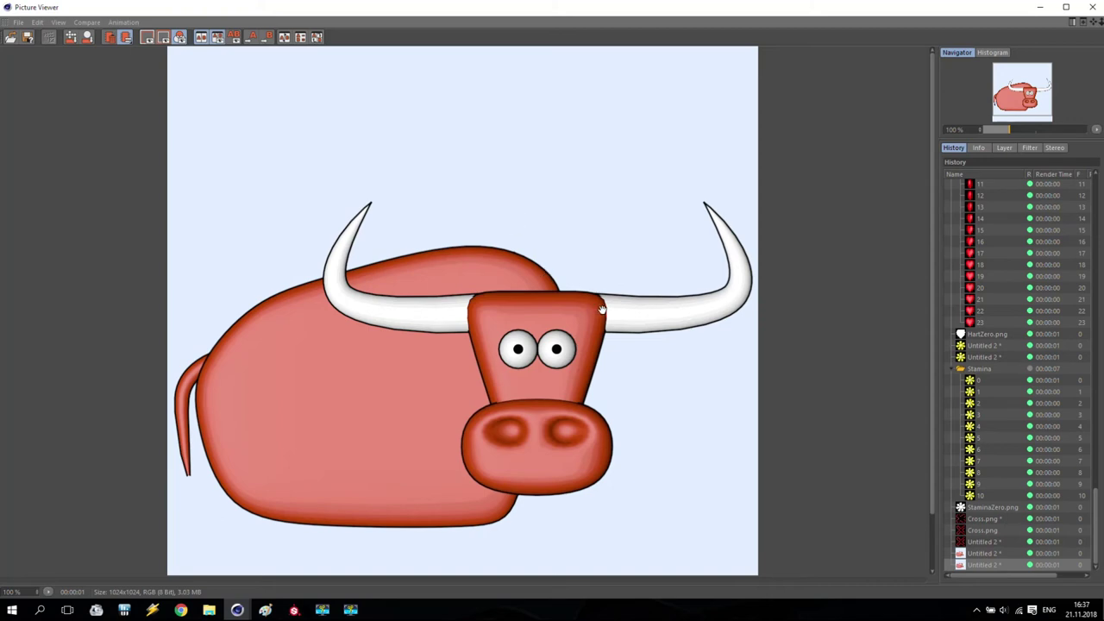
{"action": "left_click_drag", "start_coordinate": [1097, 527], "coordinate": [1097, 216]}
{"action": "left_click", "coordinate": [984, 186]}
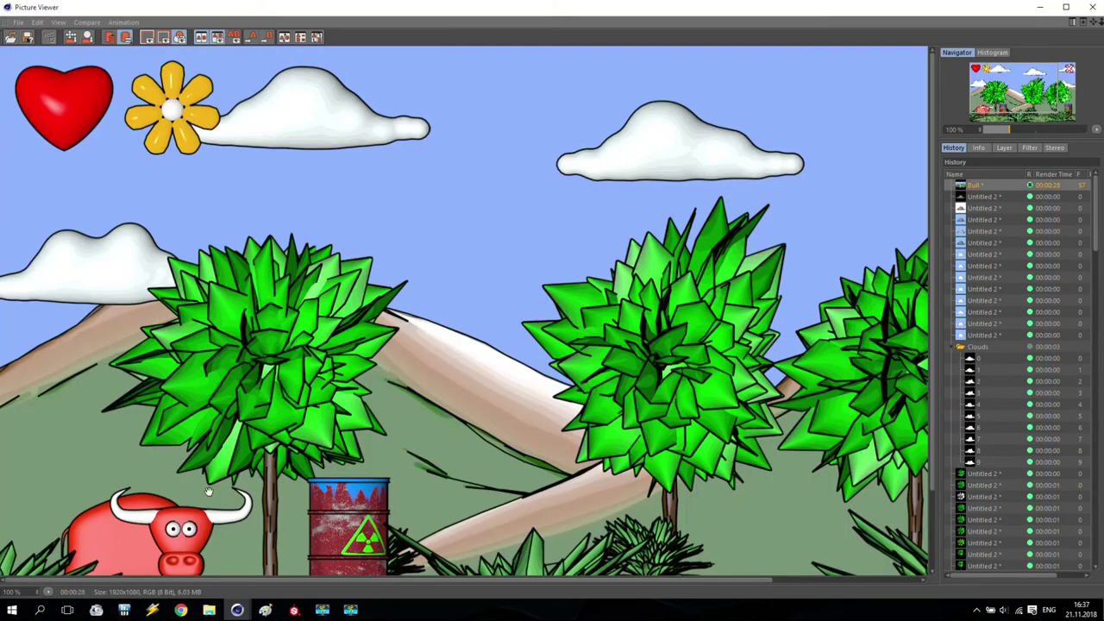
{"action": "left_click_drag", "start_coordinate": [186, 526], "coordinate": [222, 429]}
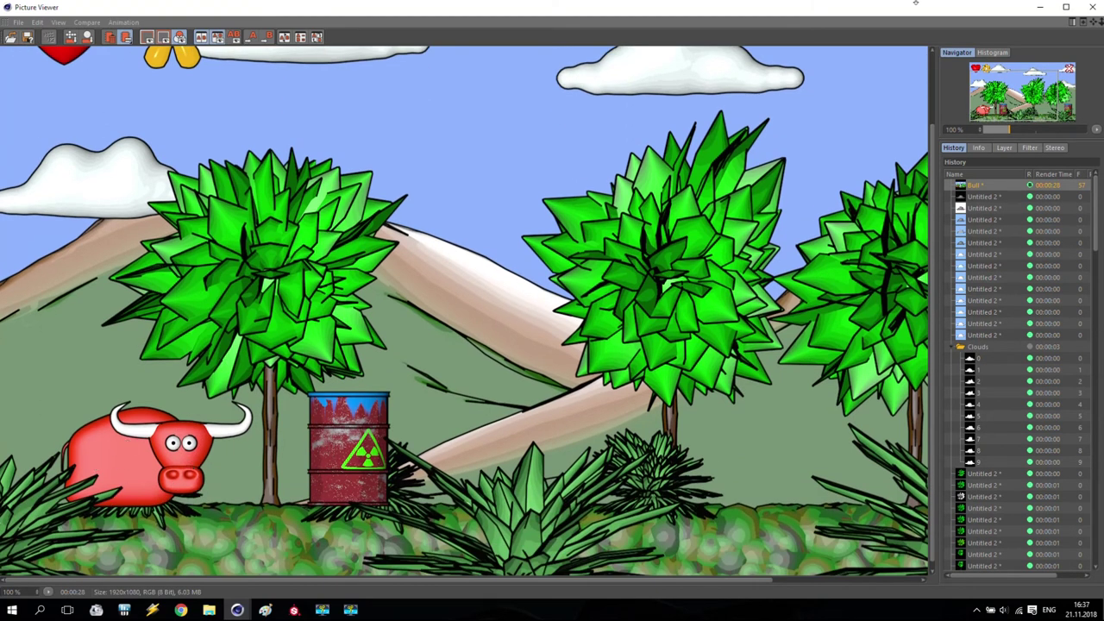
Step: Turn the Sketch and Toon shading background off and render the bull to Bull.png
{"action": "left_click", "coordinate": [1092, 7]}
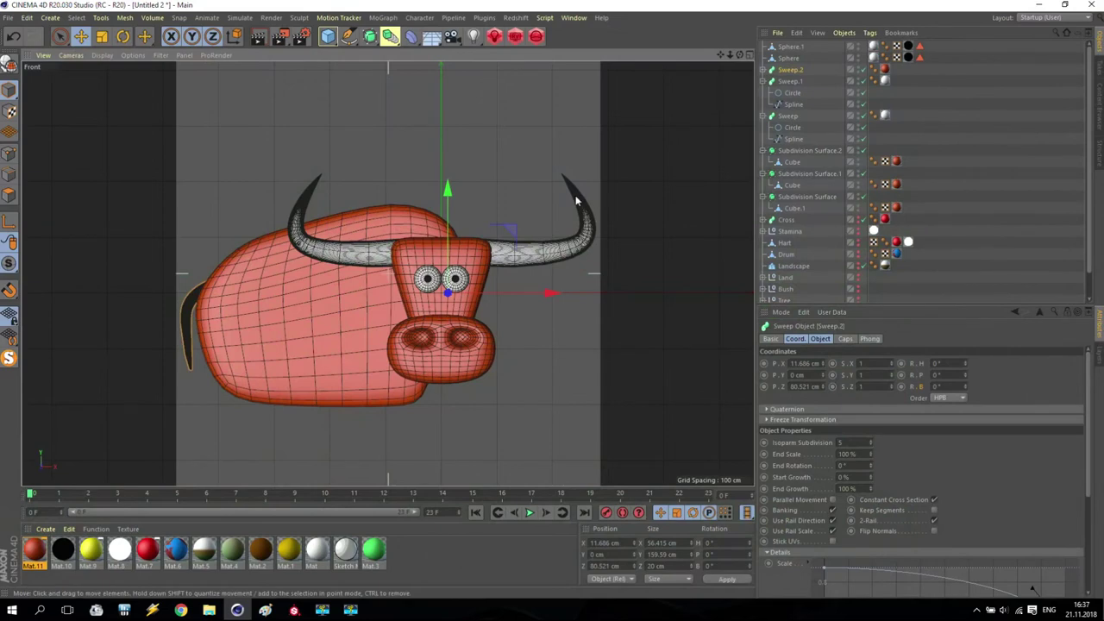
{"action": "left_click", "coordinate": [301, 36]}
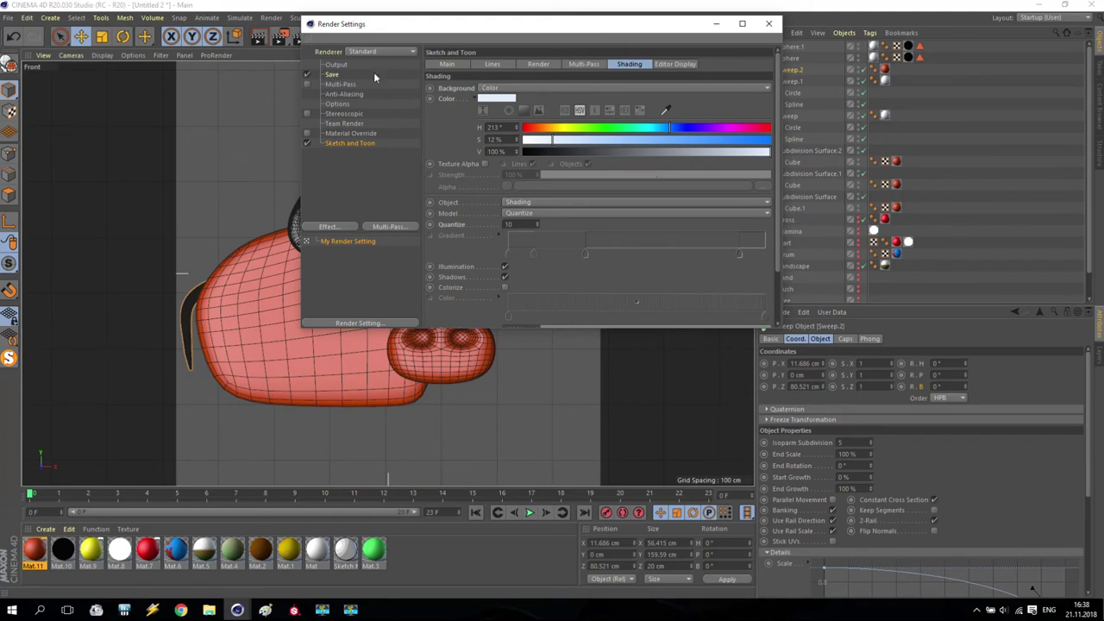
{"action": "left_click", "coordinate": [769, 23]}
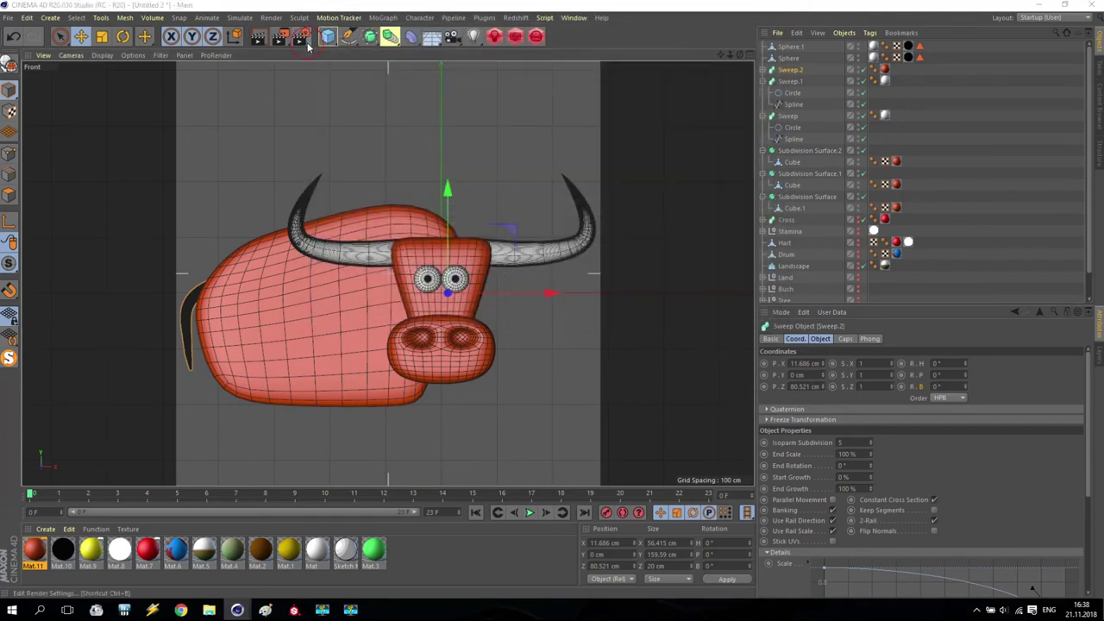
{"action": "left_click", "coordinate": [304, 40]}
{"action": "left_click", "coordinate": [492, 113]}
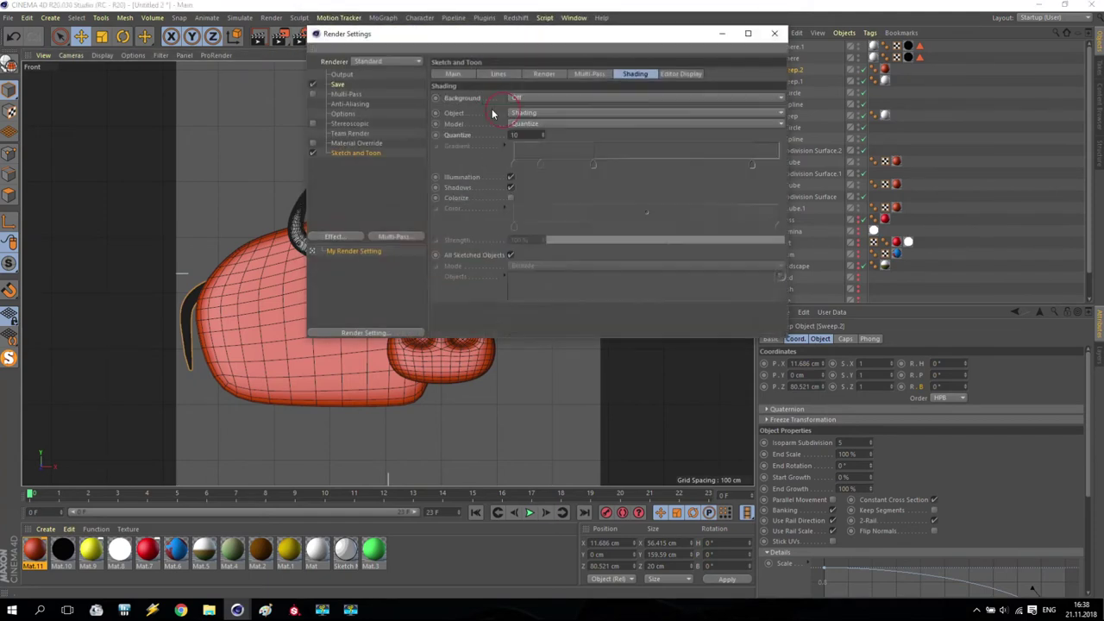
{"action": "left_click", "coordinate": [775, 32]}
{"action": "left_click", "coordinate": [278, 37]}
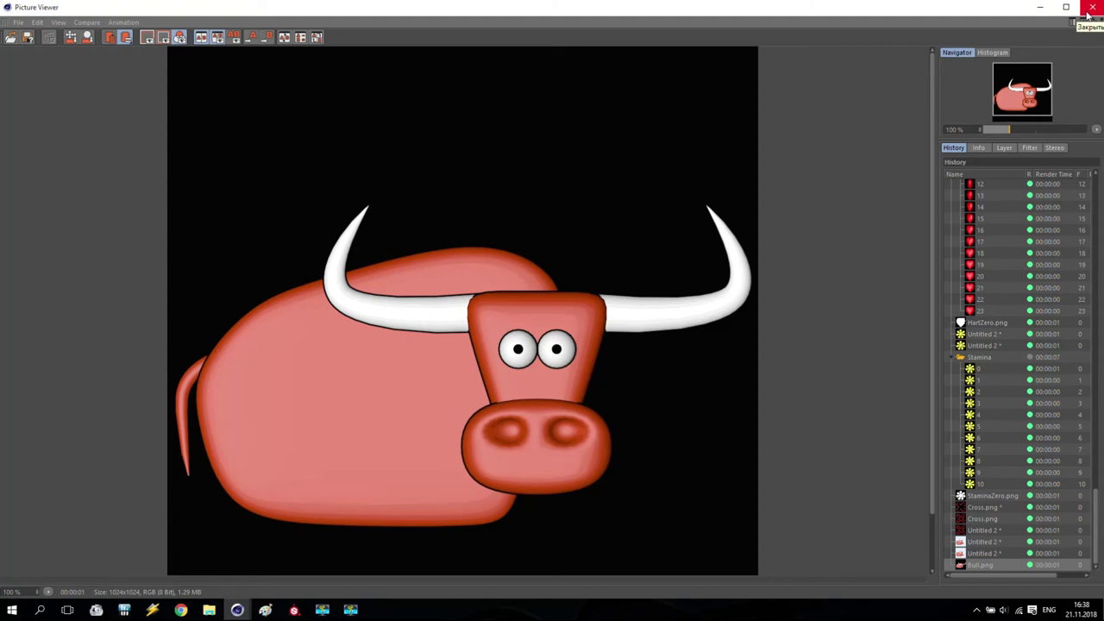
Step: Launch After Effects and open the 000 New Game folder on drive D to look at the existing game images
{"action": "left_click", "coordinate": [12, 610]}
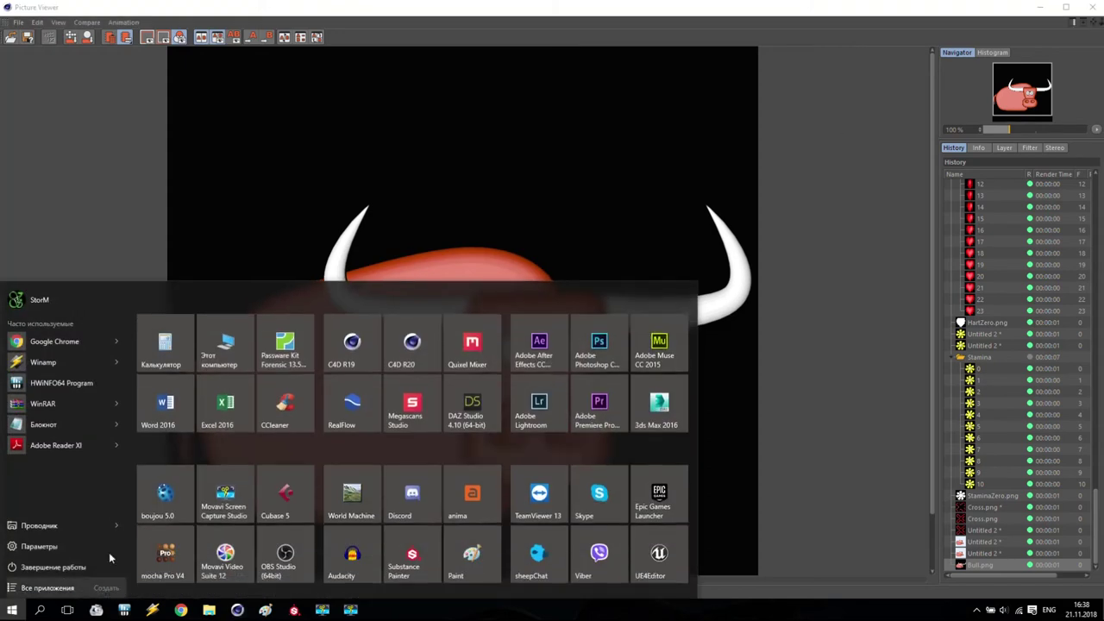
{"action": "left_click", "coordinate": [553, 356]}
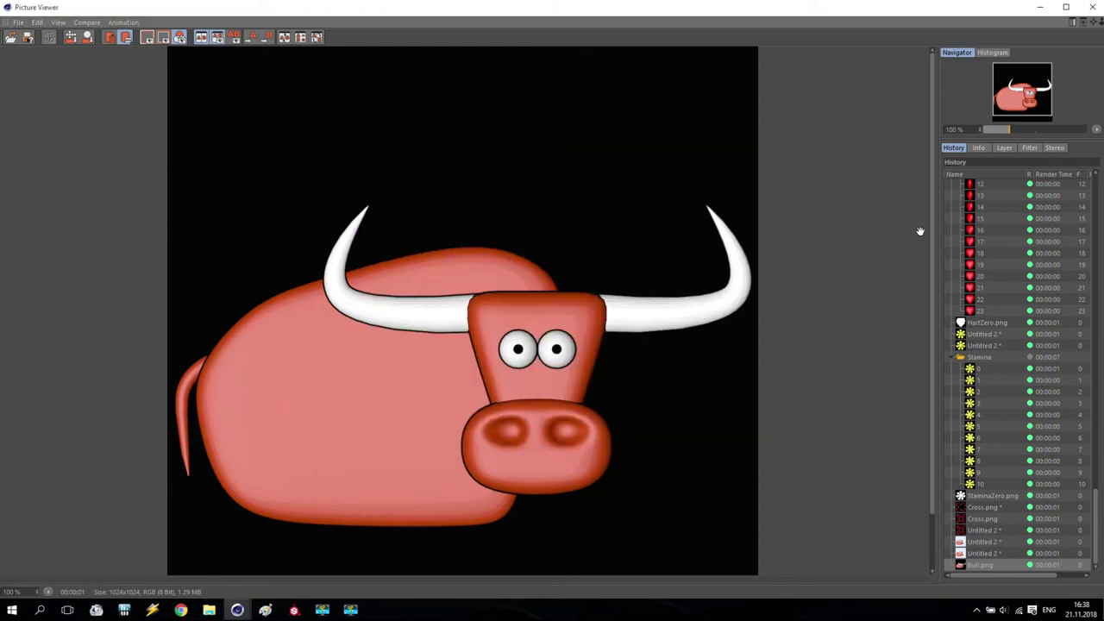
{"action": "left_click", "coordinate": [208, 610]}
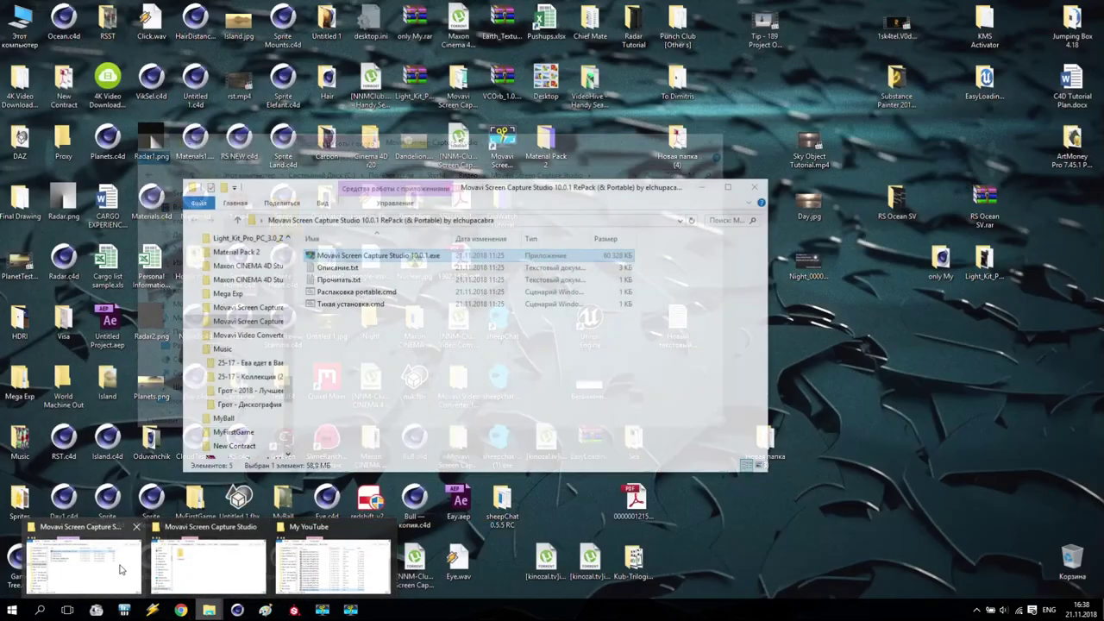
{"action": "mouse_move", "coordinate": [190, 552]}
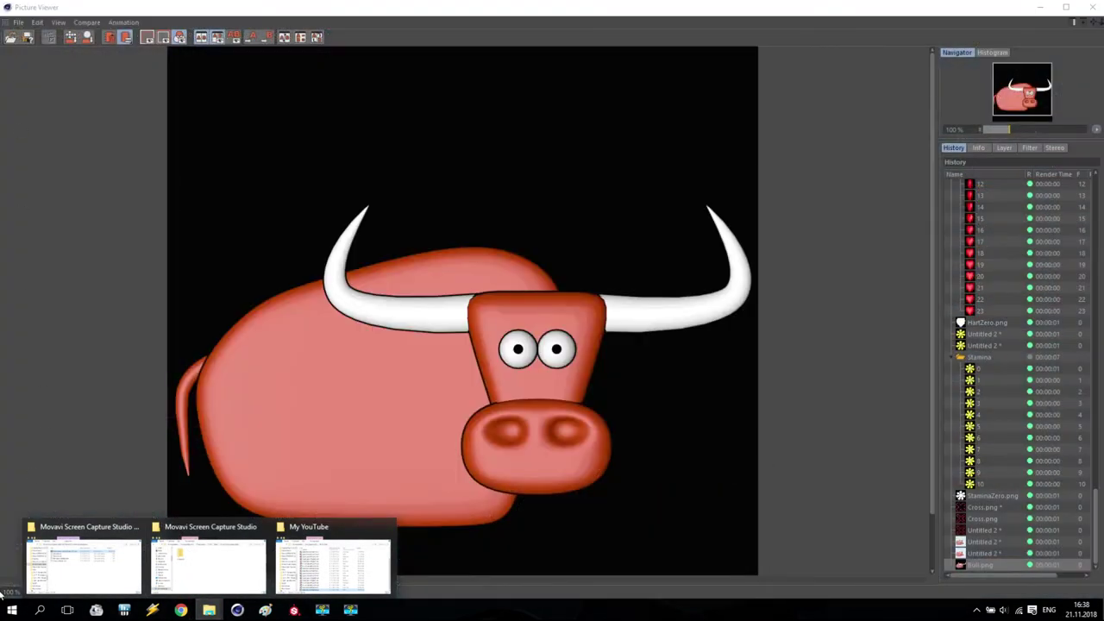
{"action": "key", "text": "super"}
{"action": "left_click", "coordinate": [218, 343]}
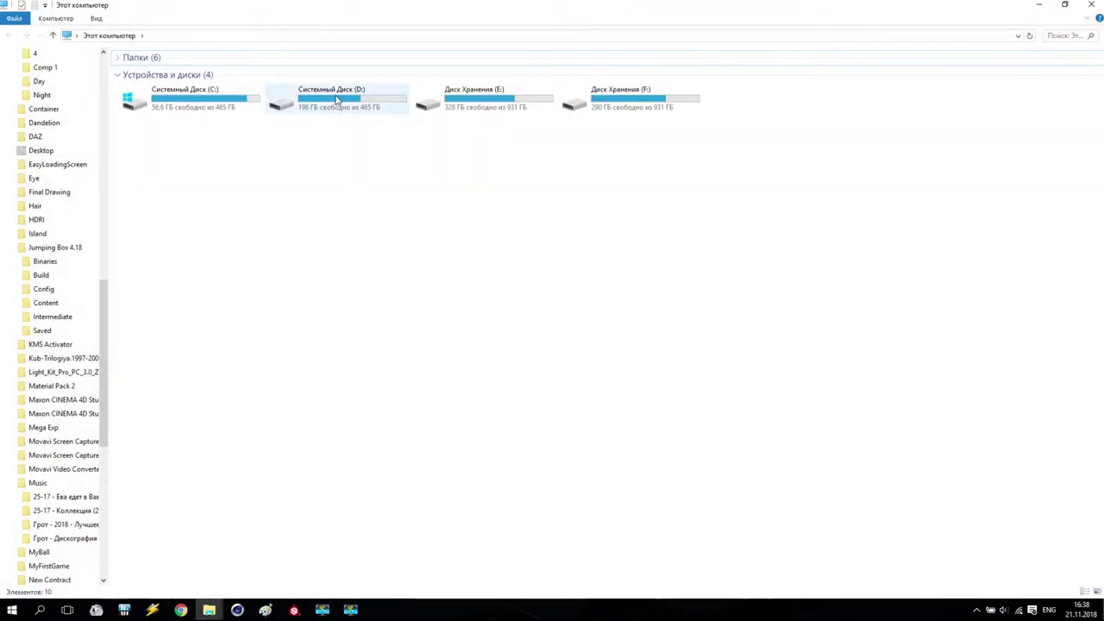
{"action": "left_click", "coordinate": [332, 99]}
{"action": "double_click", "coordinate": [373, 90]}
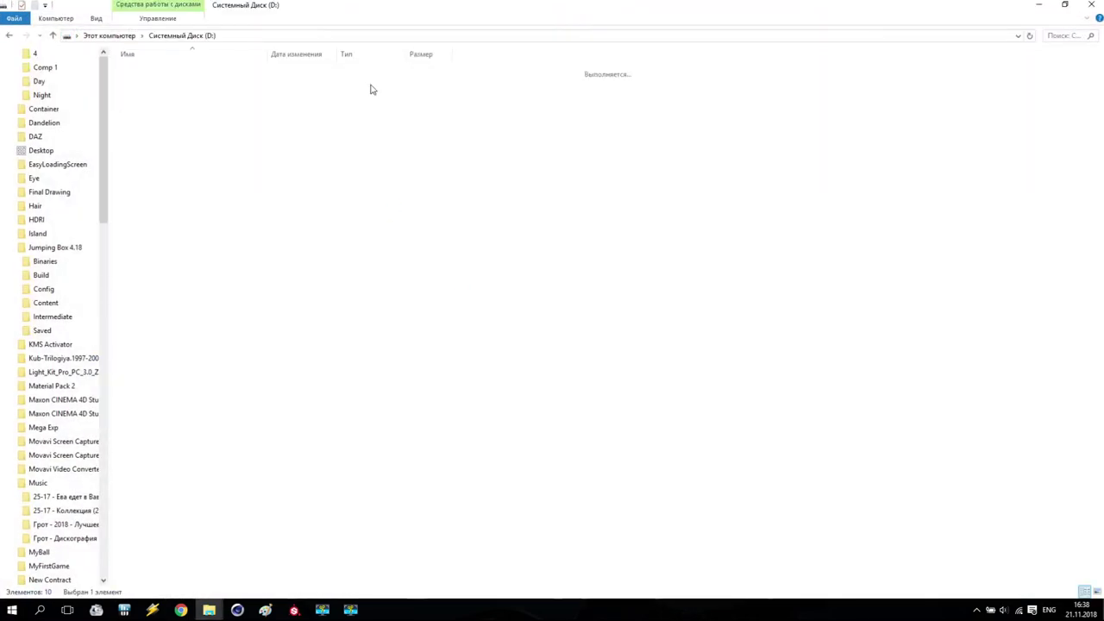
{"action": "left_click", "coordinate": [200, 84]}
{"action": "double_click", "coordinate": [200, 84]}
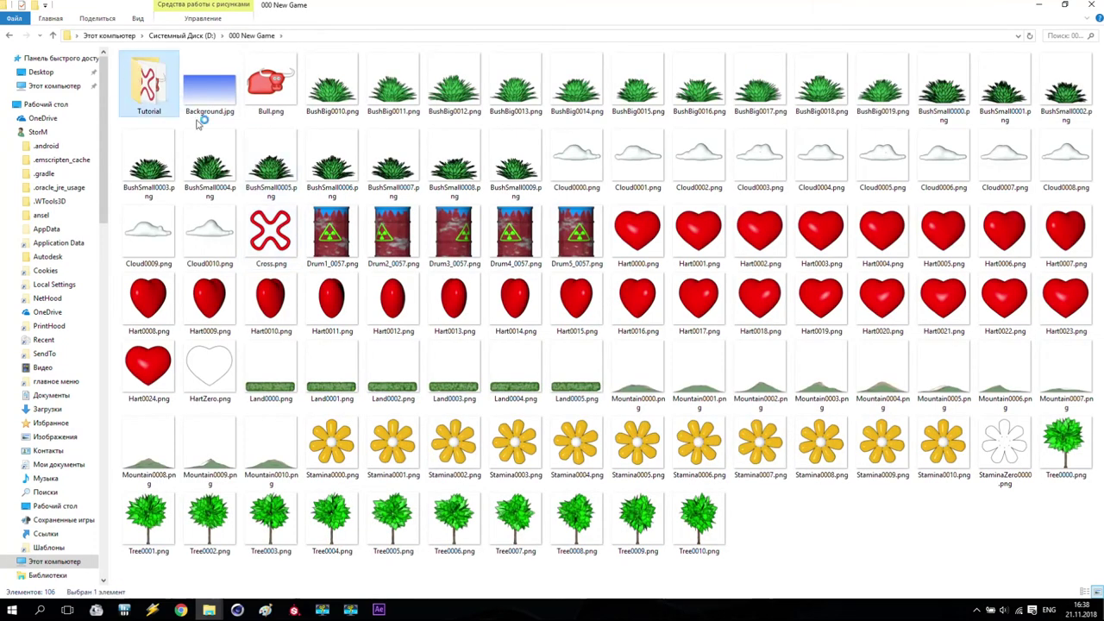
{"action": "key", "text": "Return"}
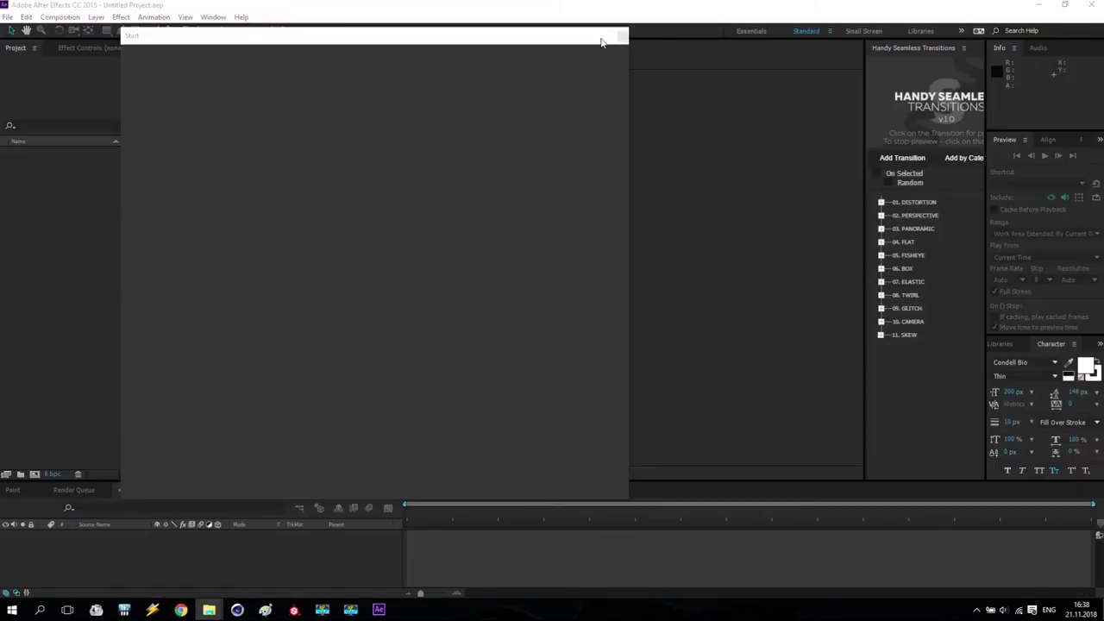
Step: Dismiss the After Effects start screen, set the project to 16 bpc and create a one-frame 1920 × 1080 composition at 24 fps
{"action": "left_click", "coordinate": [623, 36]}
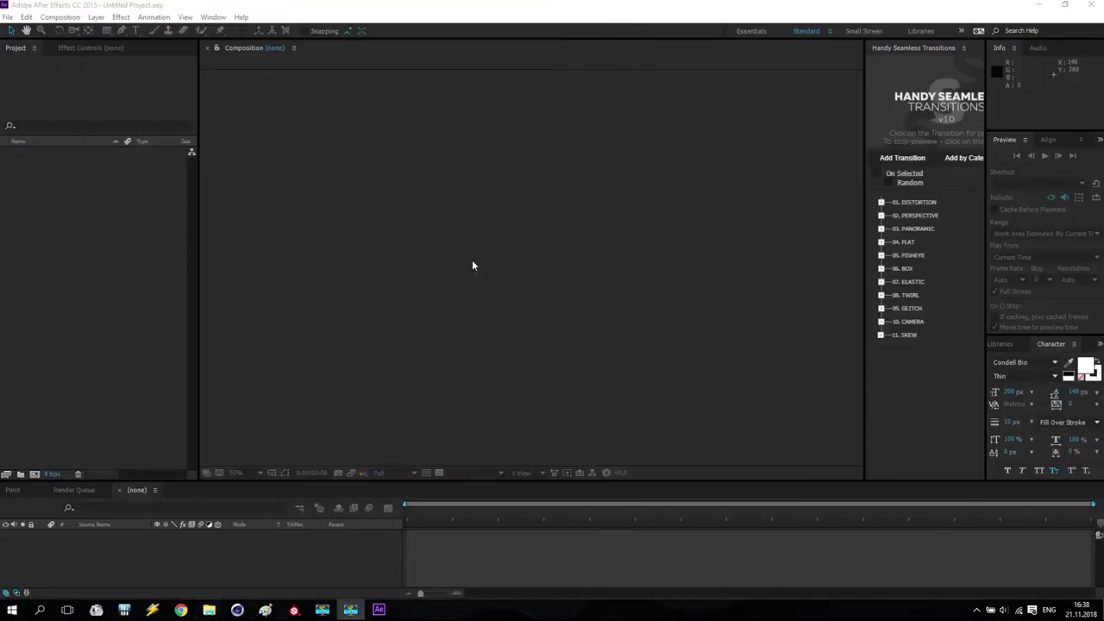
{"action": "left_click", "coordinate": [53, 476], "text": "alt"}
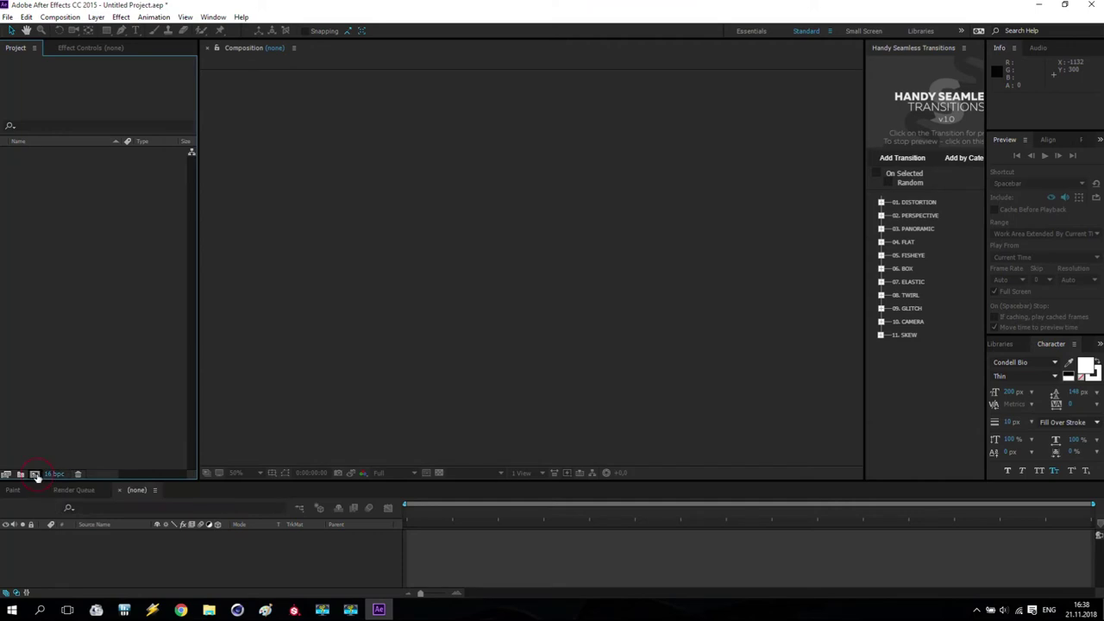
{"action": "left_click", "coordinate": [35, 474]}
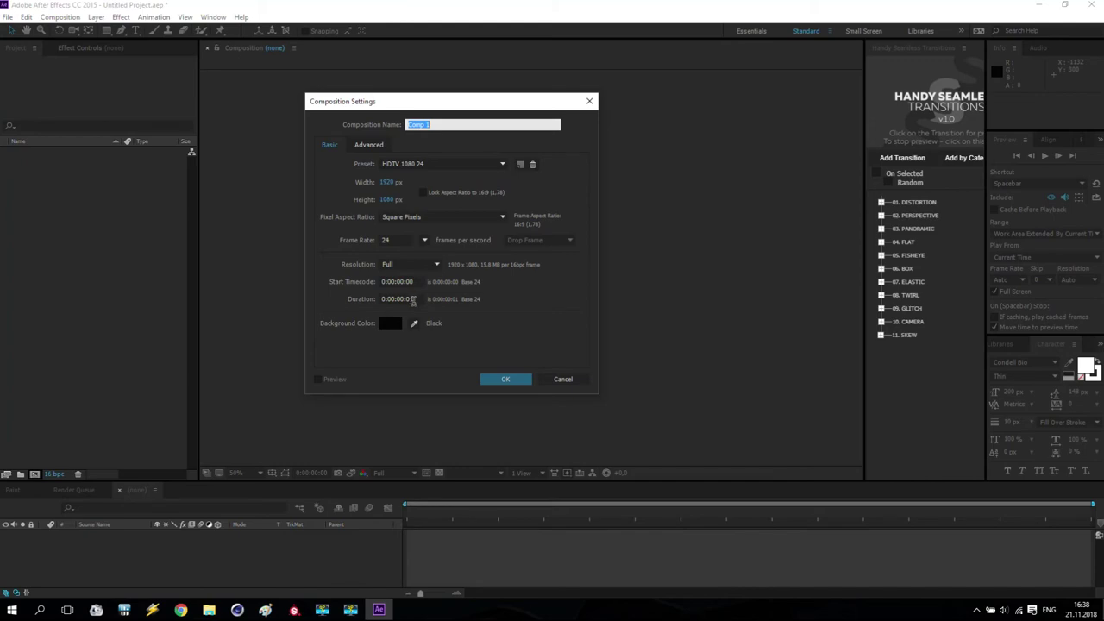
{"action": "left_click", "coordinate": [507, 379]}
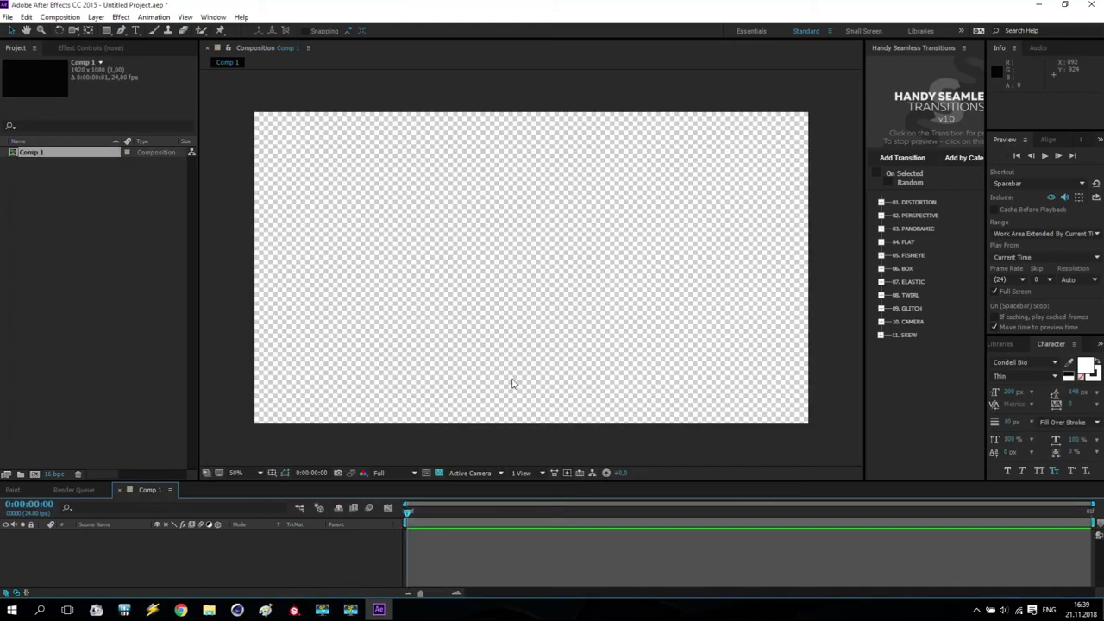
Step: Add a black solid layer to Comp 1 and apply the Gradient Ramp effect to it
{"action": "left_click", "coordinate": [124, 19]}
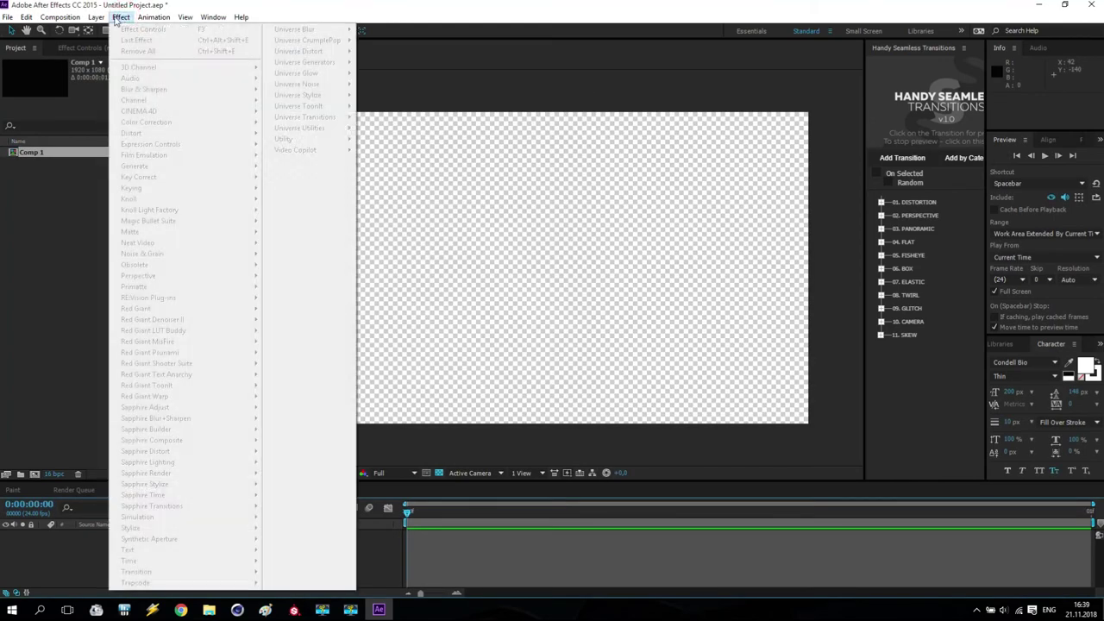
{"action": "mouse_move", "coordinate": [96, 17]}
{"action": "mouse_move", "coordinate": [250, 31]}
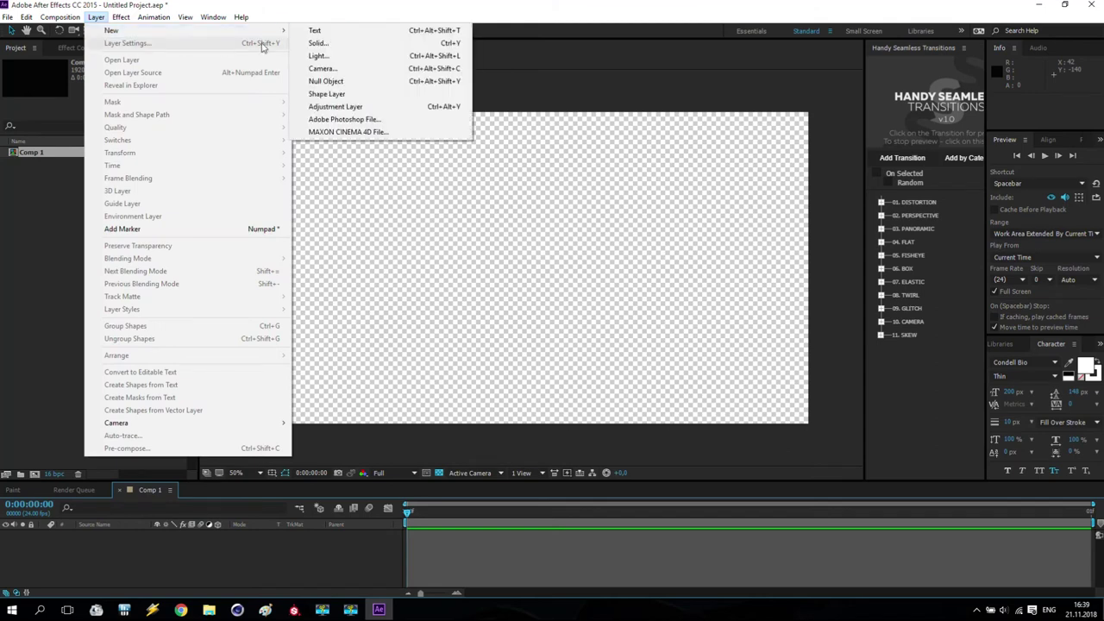
{"action": "left_click", "coordinate": [318, 43]}
{"action": "left_click", "coordinate": [169, 233]}
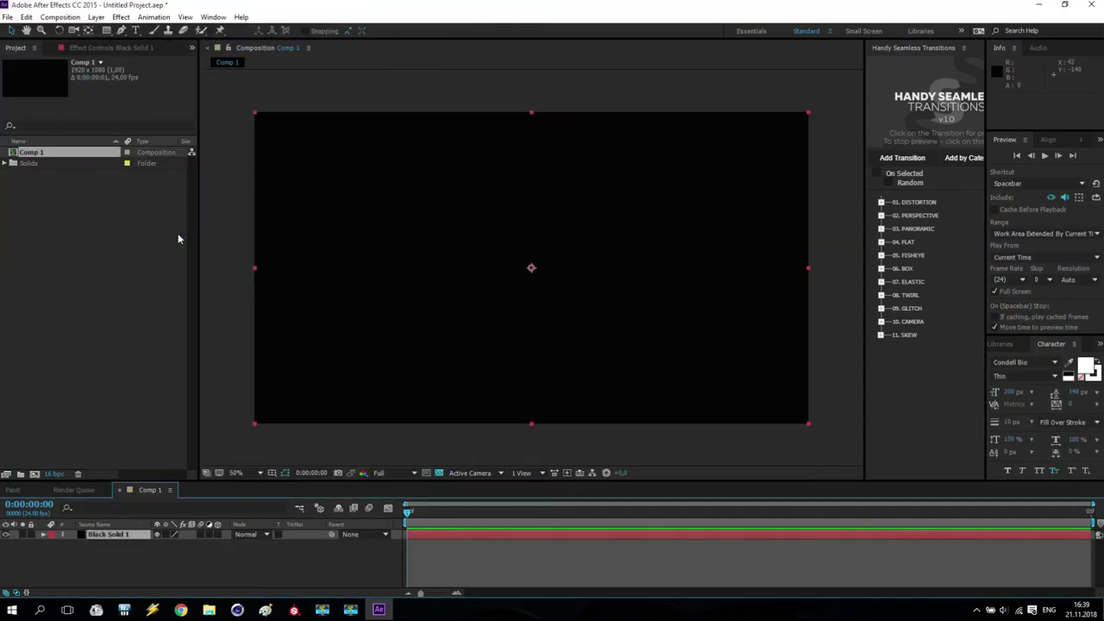
{"action": "left_click", "coordinate": [154, 17]}
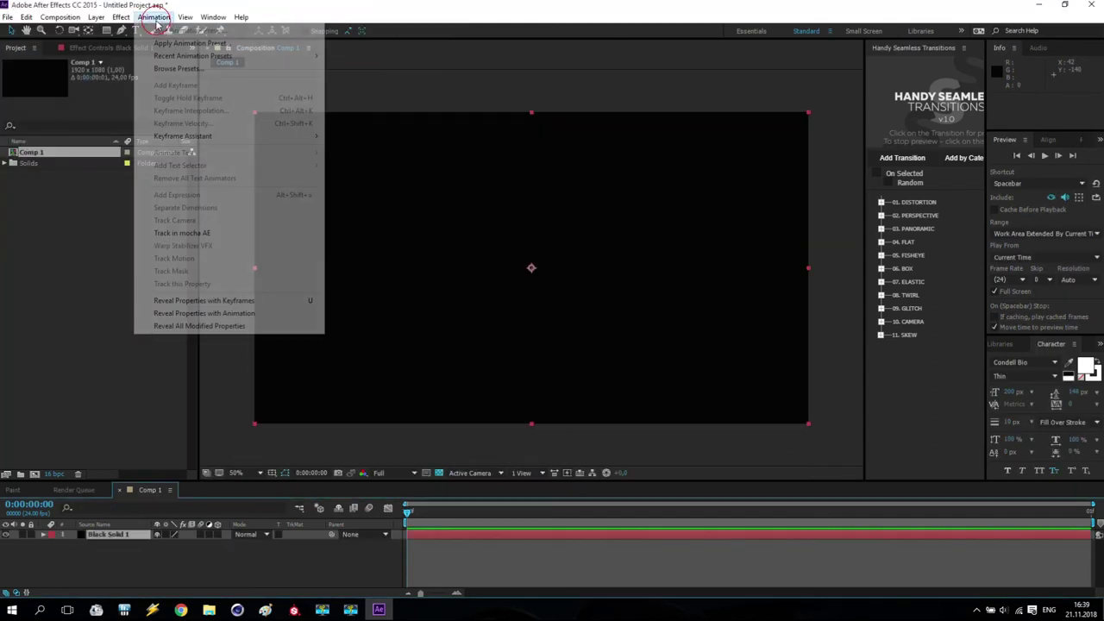
{"action": "mouse_move", "coordinate": [190, 166]}
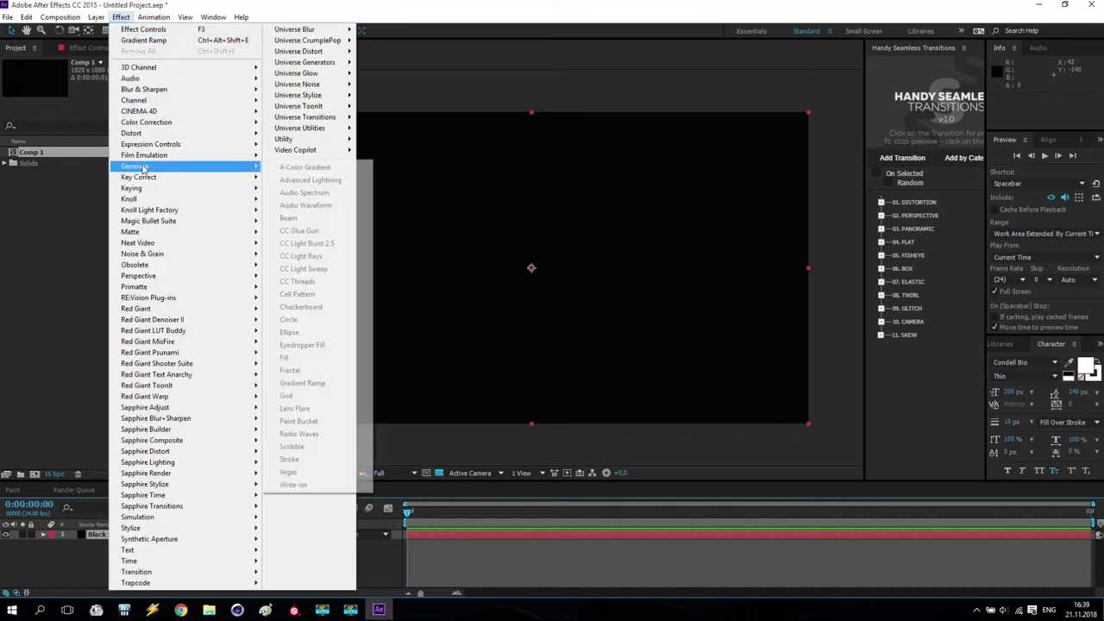
{"action": "left_click", "coordinate": [312, 385]}
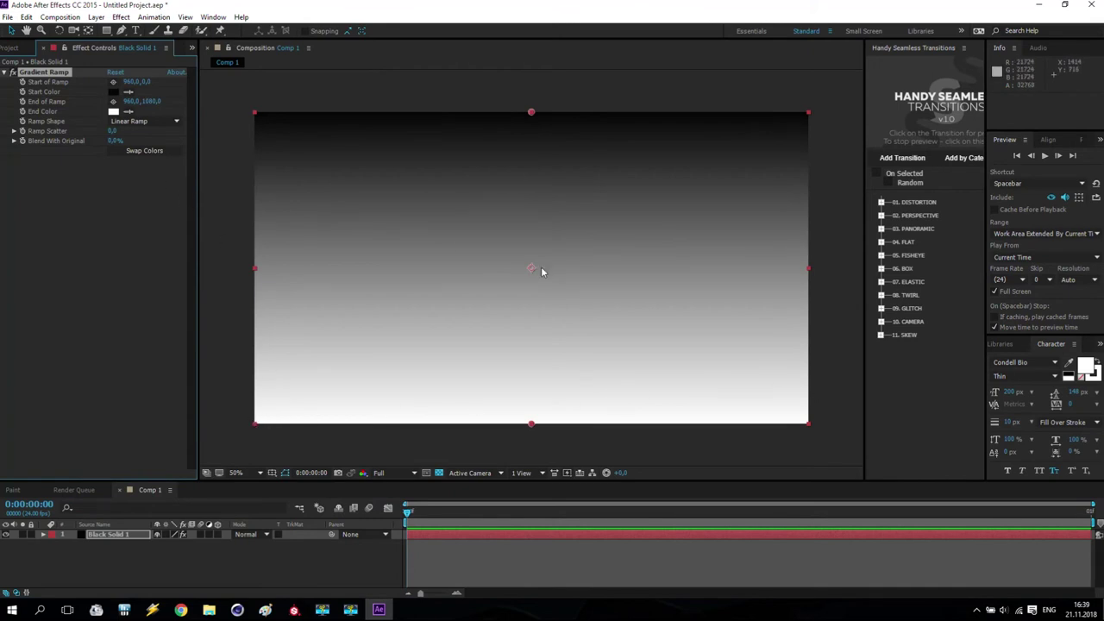
Step: Set the Gradient Ramp's start color to the blue 2773FF
{"action": "left_click", "coordinate": [113, 92]}
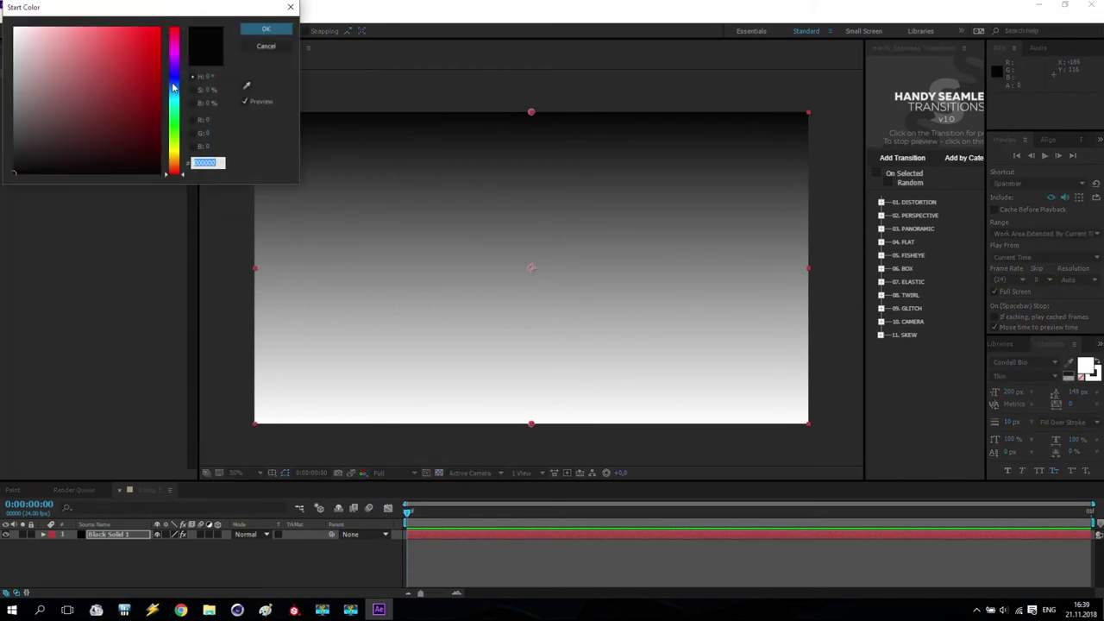
{"action": "left_click", "coordinate": [174, 86]}
{"action": "left_click", "coordinate": [120, 27]}
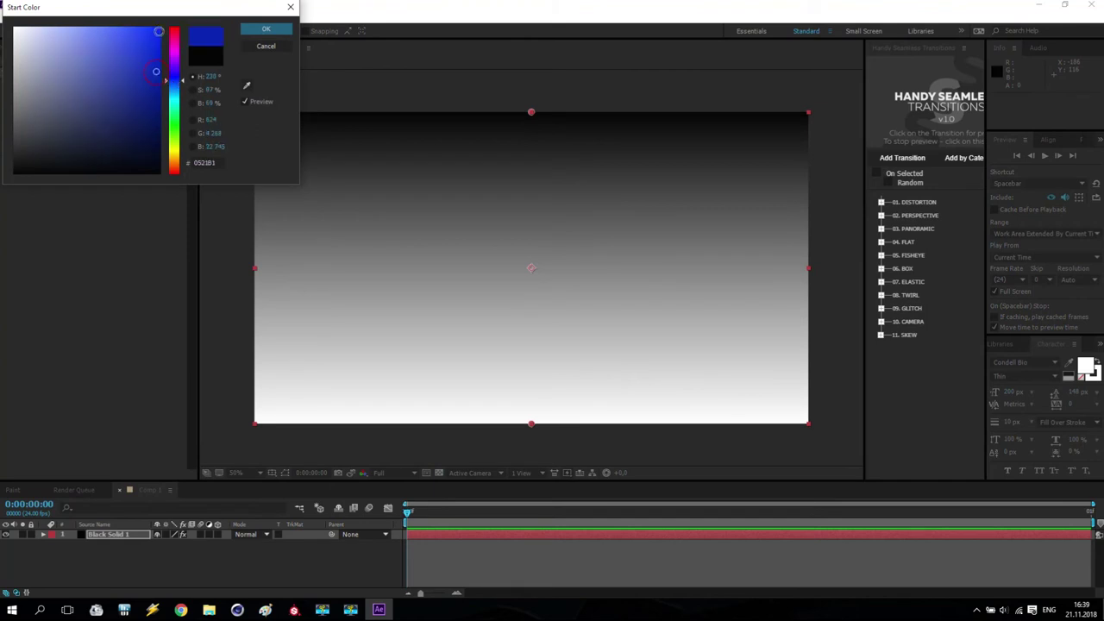
{"action": "left_click", "coordinate": [101, 27]}
{"action": "left_click_drag", "start_coordinate": [179, 80], "coordinate": [180, 89]}
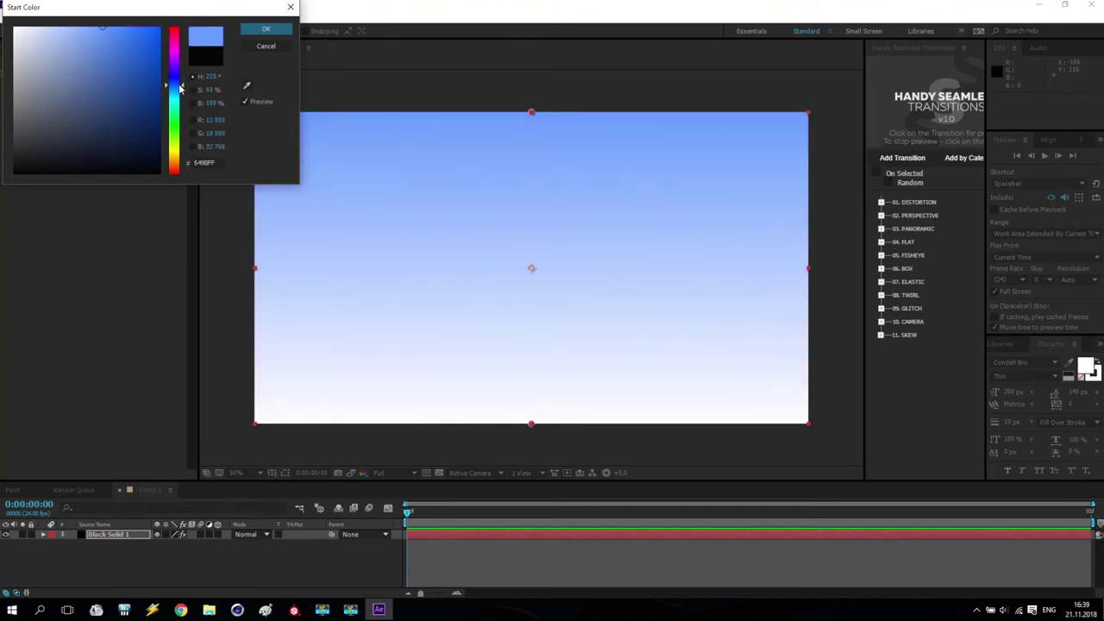
{"action": "left_click_drag", "start_coordinate": [129, 36], "coordinate": [133, 24]}
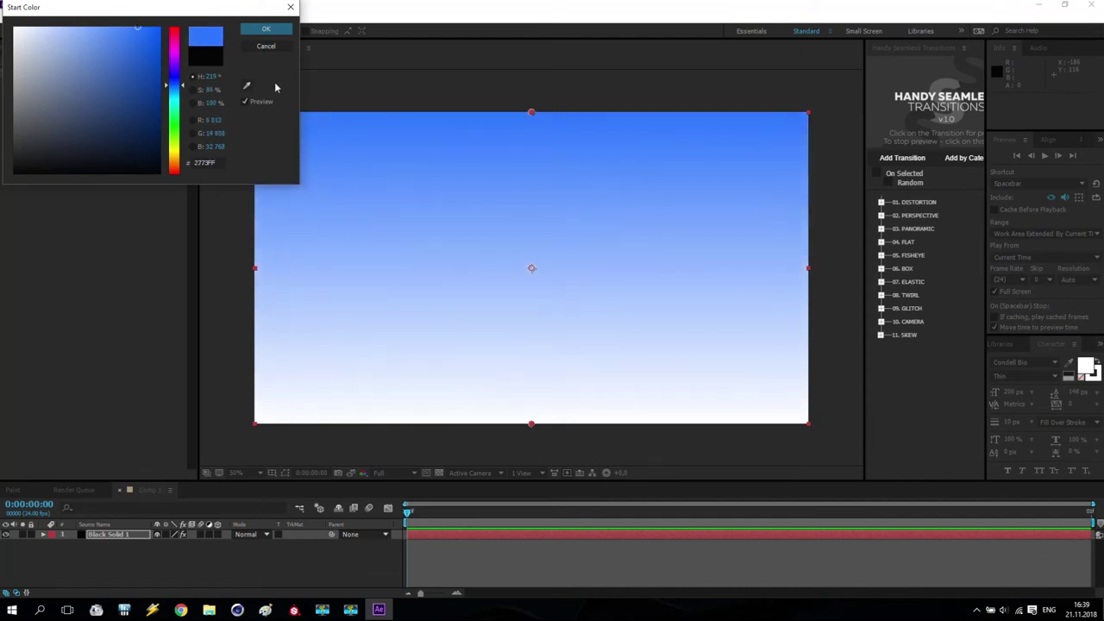
{"action": "left_click", "coordinate": [265, 28]}
{"action": "left_click", "coordinate": [126, 503]}
Step: Add Comp 1 to the render queue and set its output module format to PNG Sequence
{"action": "left_click", "coordinate": [95, 17]}
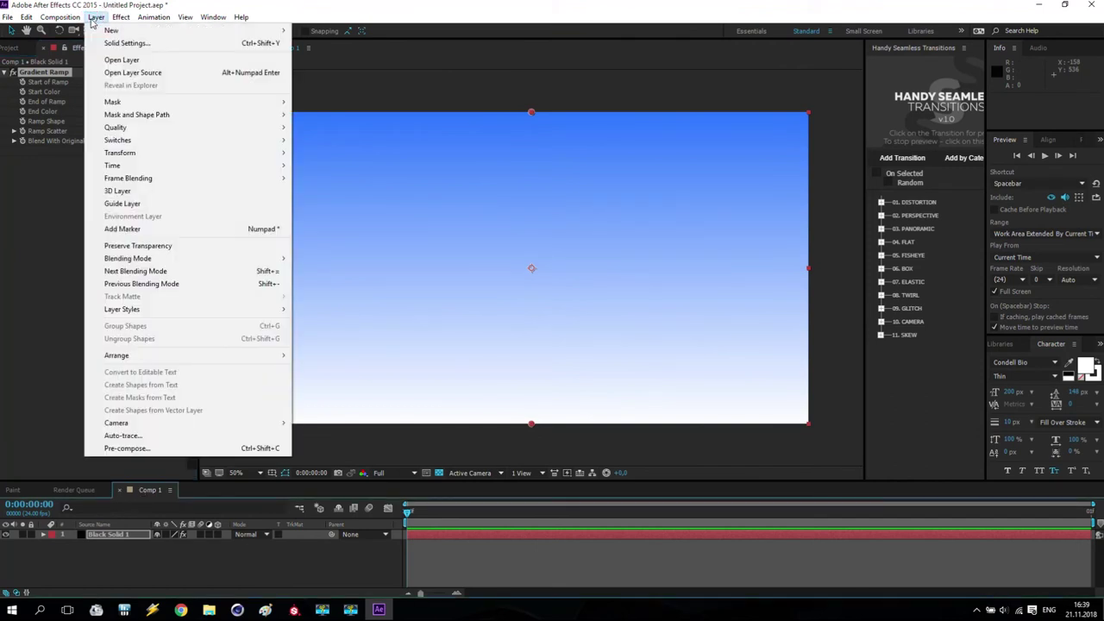
{"action": "mouse_move", "coordinate": [60, 17]}
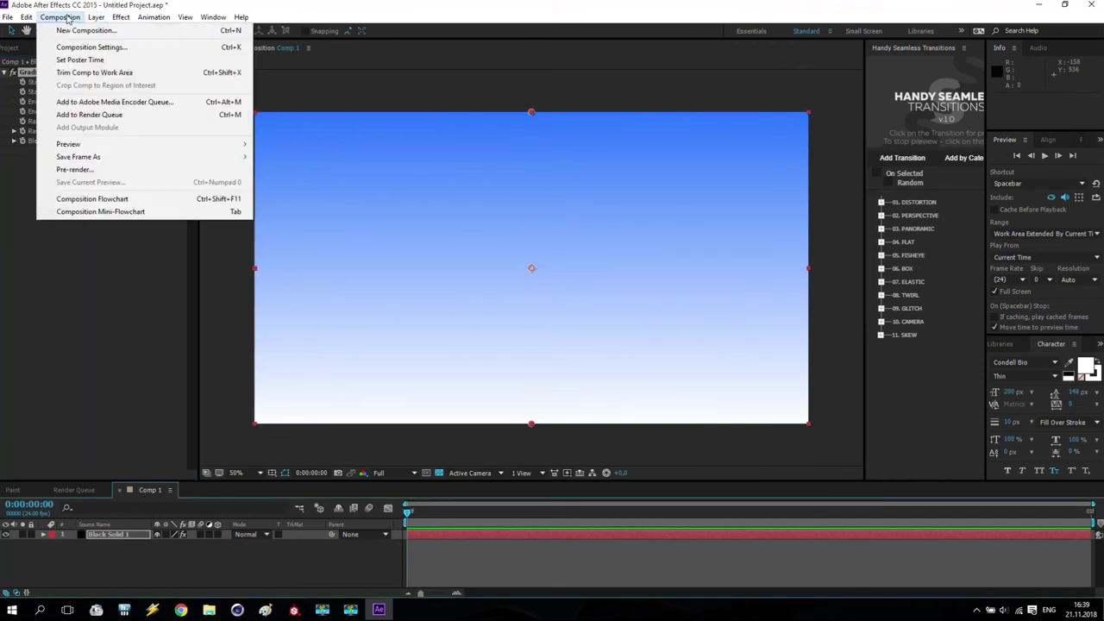
{"action": "left_click", "coordinate": [89, 114]}
{"action": "left_click", "coordinate": [96, 571]}
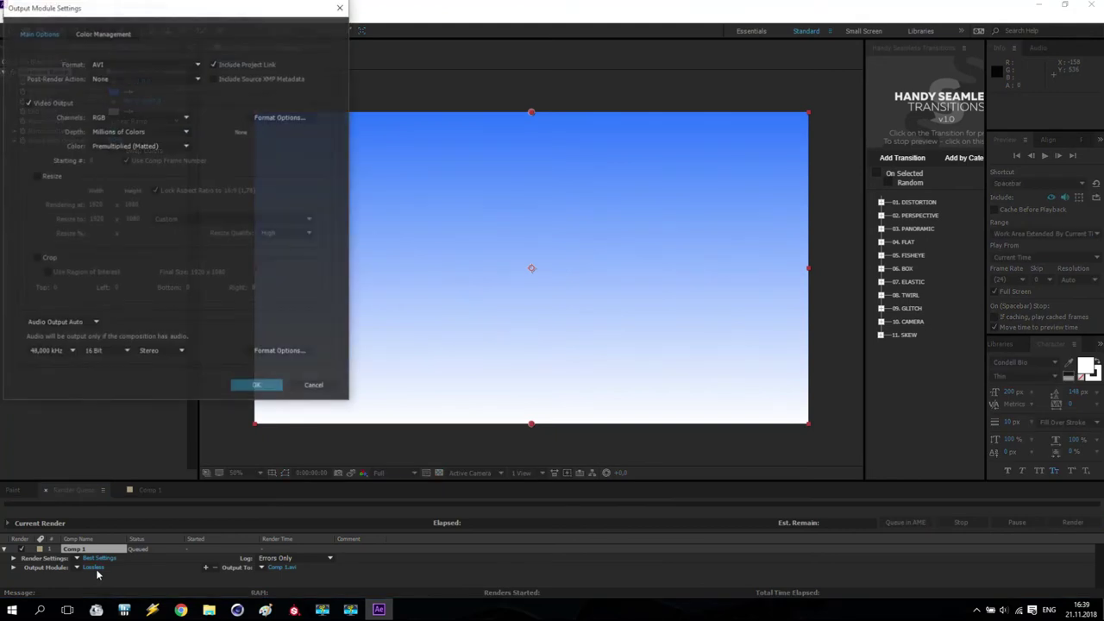
{"action": "left_click", "coordinate": [144, 66]}
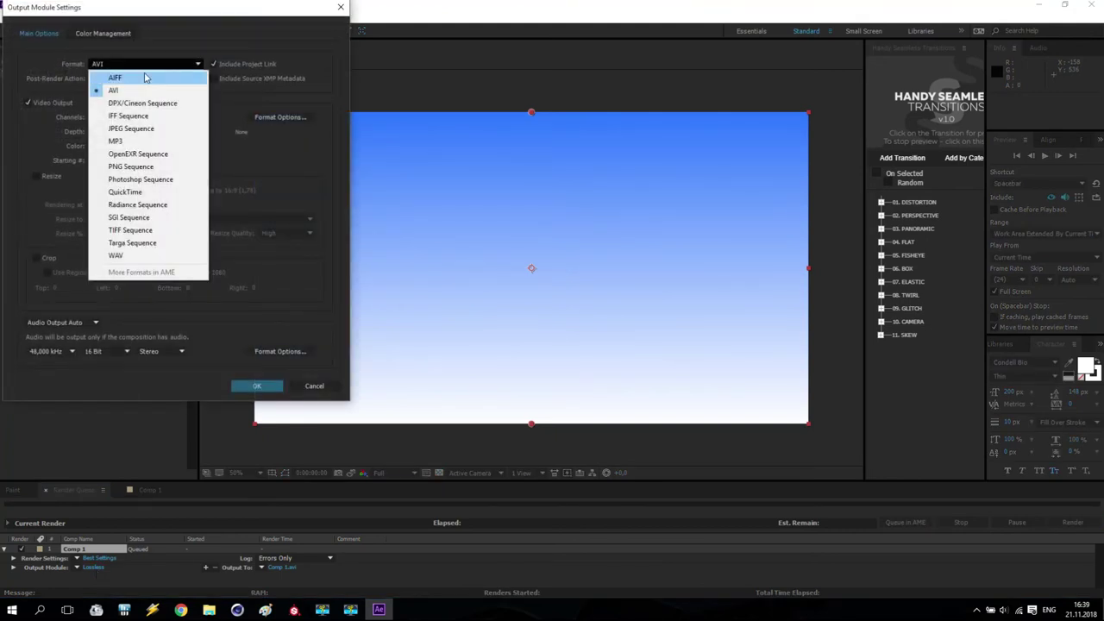
{"action": "left_click", "coordinate": [133, 167]}
{"action": "left_click", "coordinate": [257, 386]}
Step: Set the render output destination to the Tutorial folder with the file name Background.png
{"action": "left_click", "coordinate": [293, 569]}
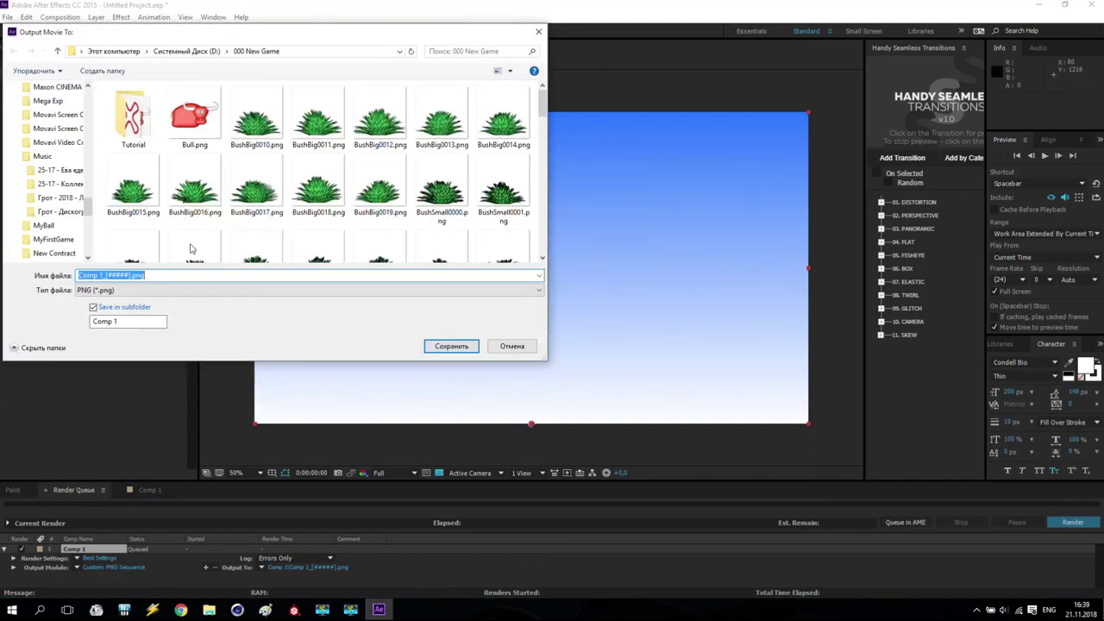
{"action": "double_click", "coordinate": [121, 126]}
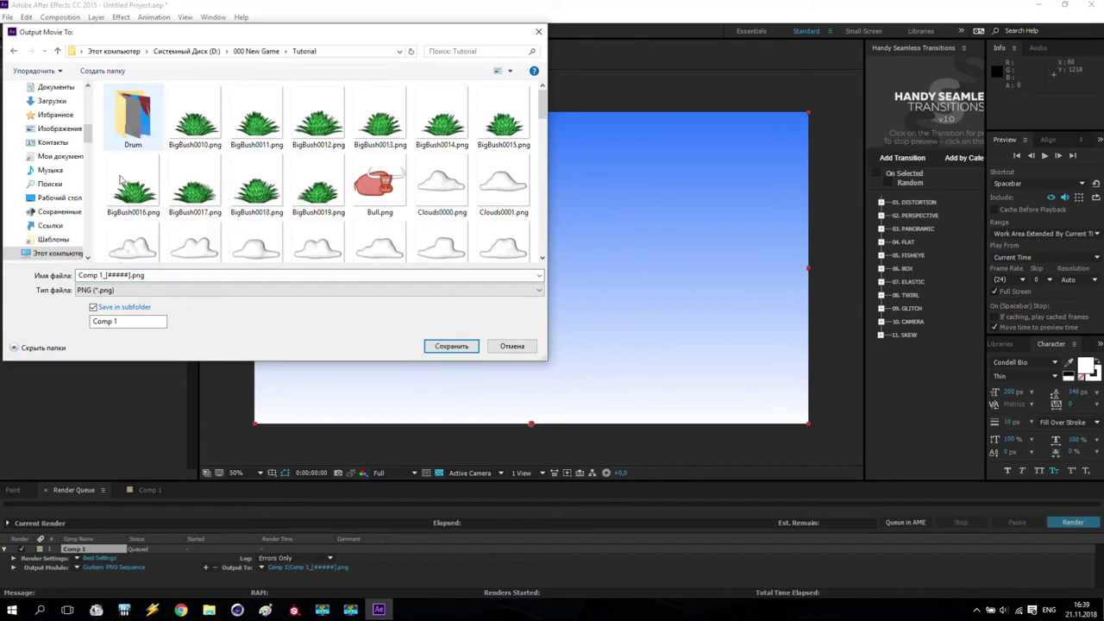
{"action": "left_click_drag", "start_coordinate": [131, 275], "coordinate": [3, 270]}
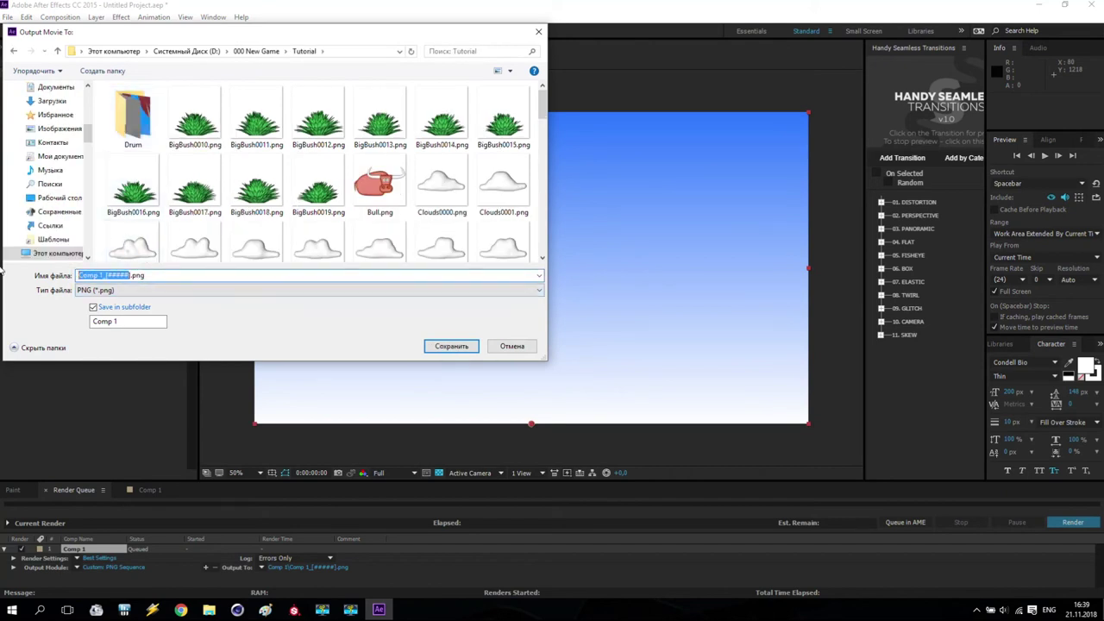
{"action": "key", "text": "Delete"}
{"action": "type", "text": "Back"}
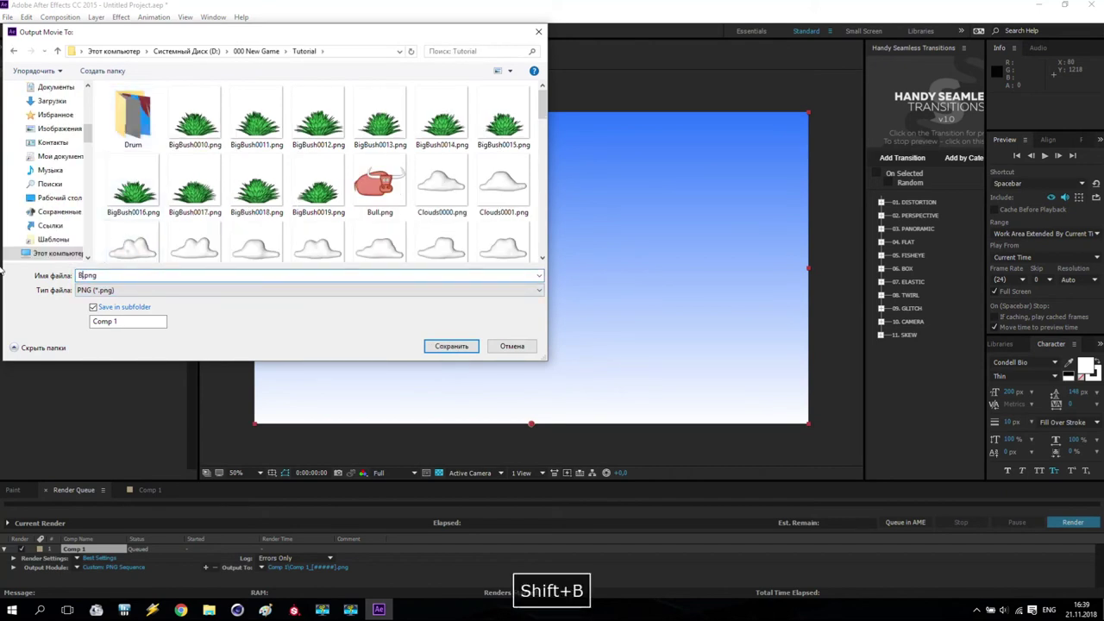
{"action": "type", "text": "g"}
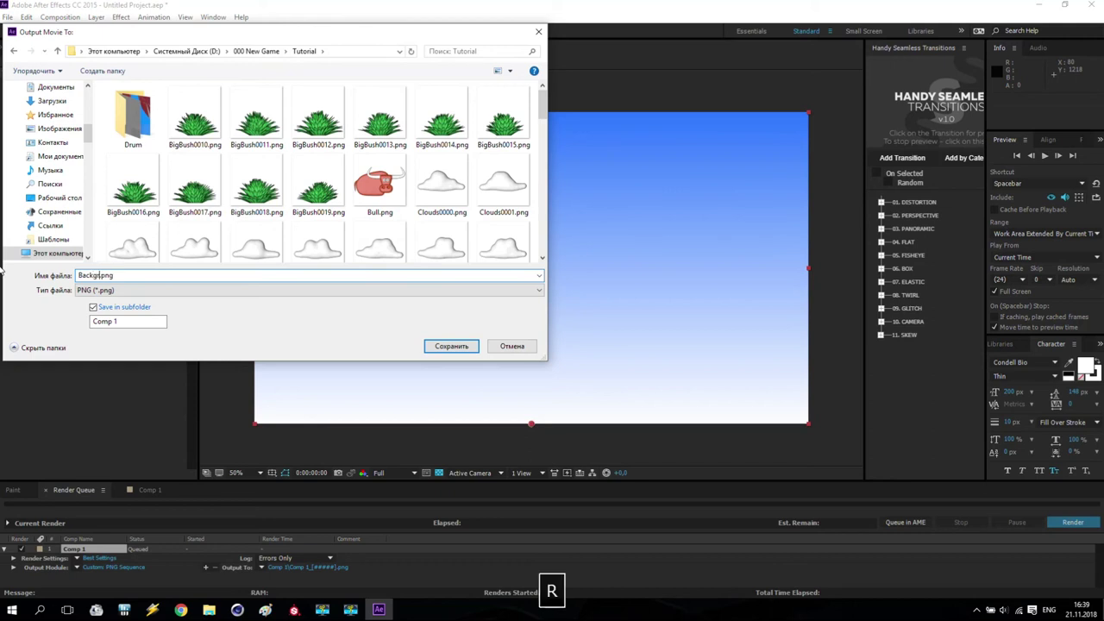
{"action": "type", "text": "round"}
{"action": "left_click", "coordinate": [446, 345]}
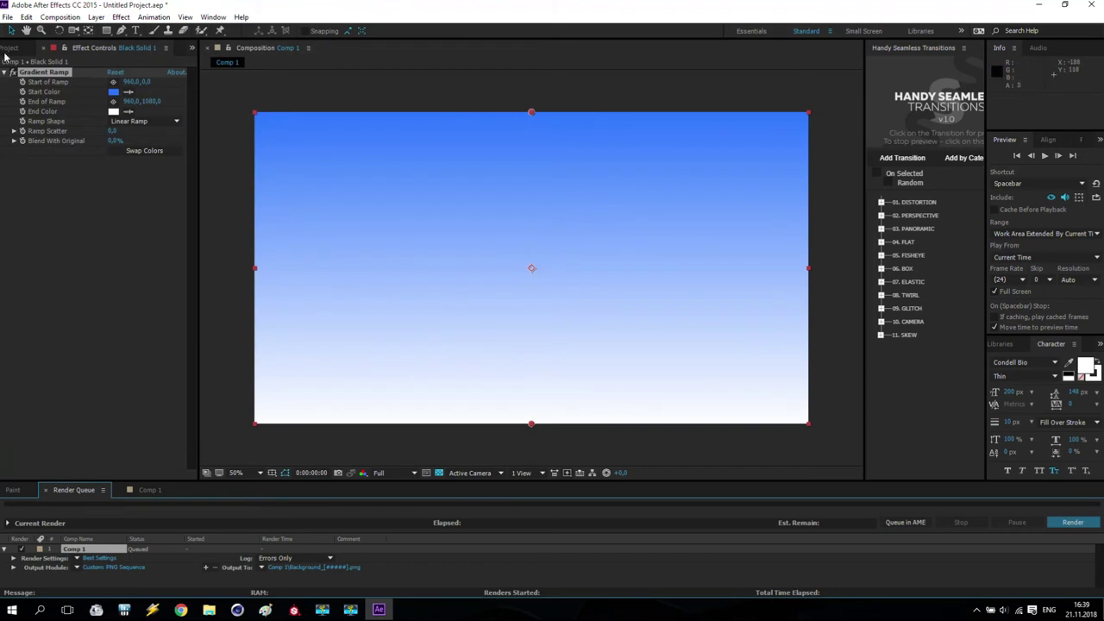
Step: Switch to the Tutorial folder in File Explorer and select the BigBush0010, BigBush0015, SmallBash0002, SmallBash0004, Drum0000 and Drum0002 images
{"action": "left_click", "coordinate": [9, 49]}
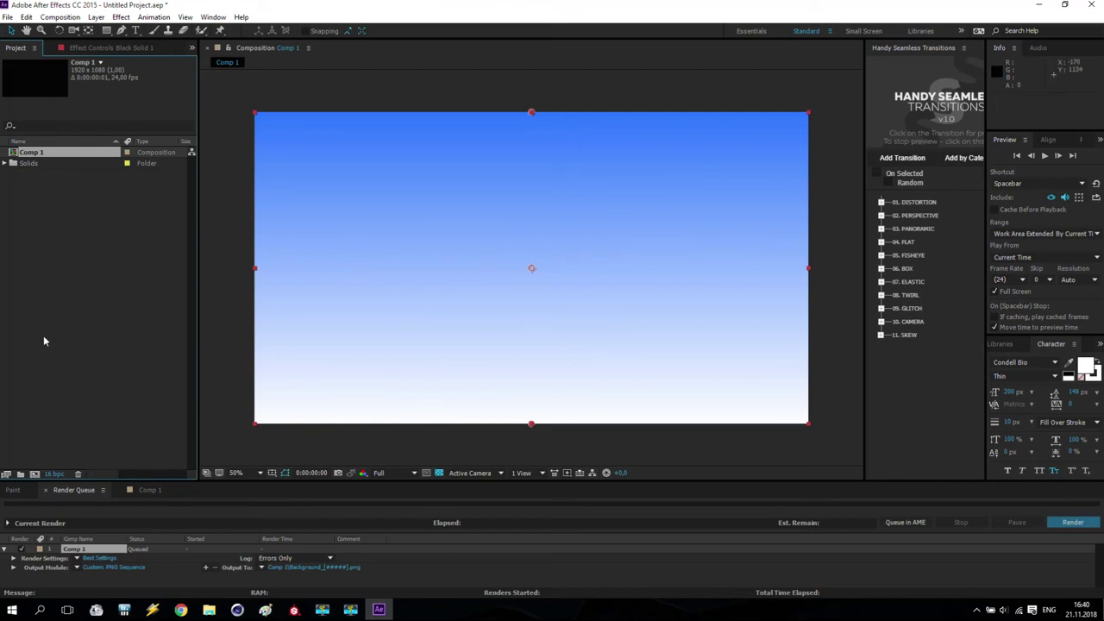
{"action": "mouse_move", "coordinate": [208, 610]}
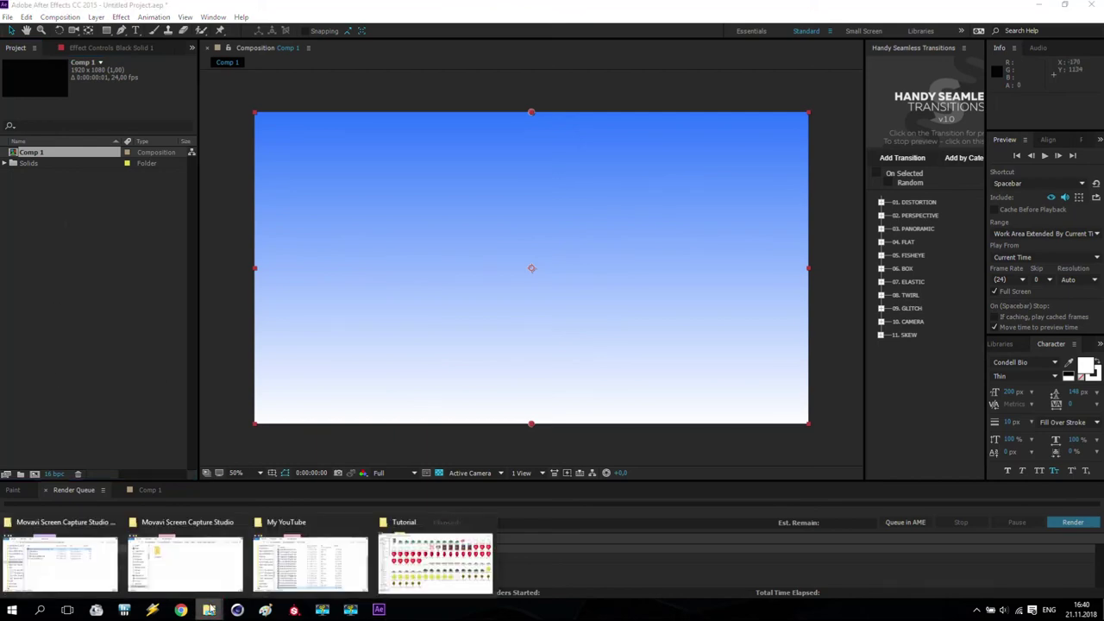
{"action": "left_click", "coordinate": [385, 571]}
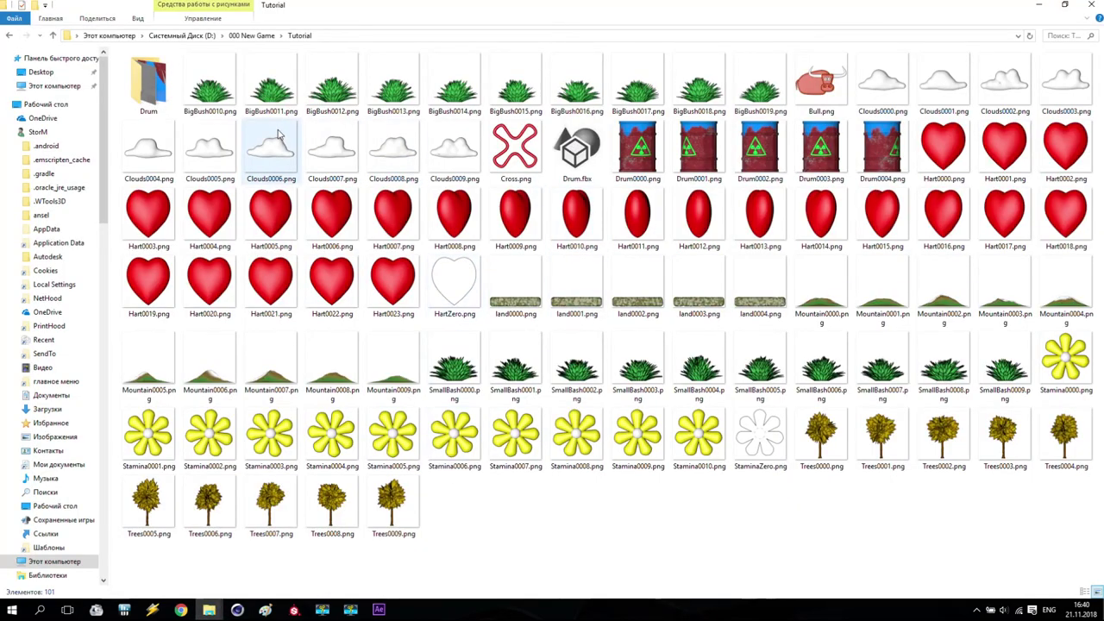
{"action": "left_click", "coordinate": [209, 86]}
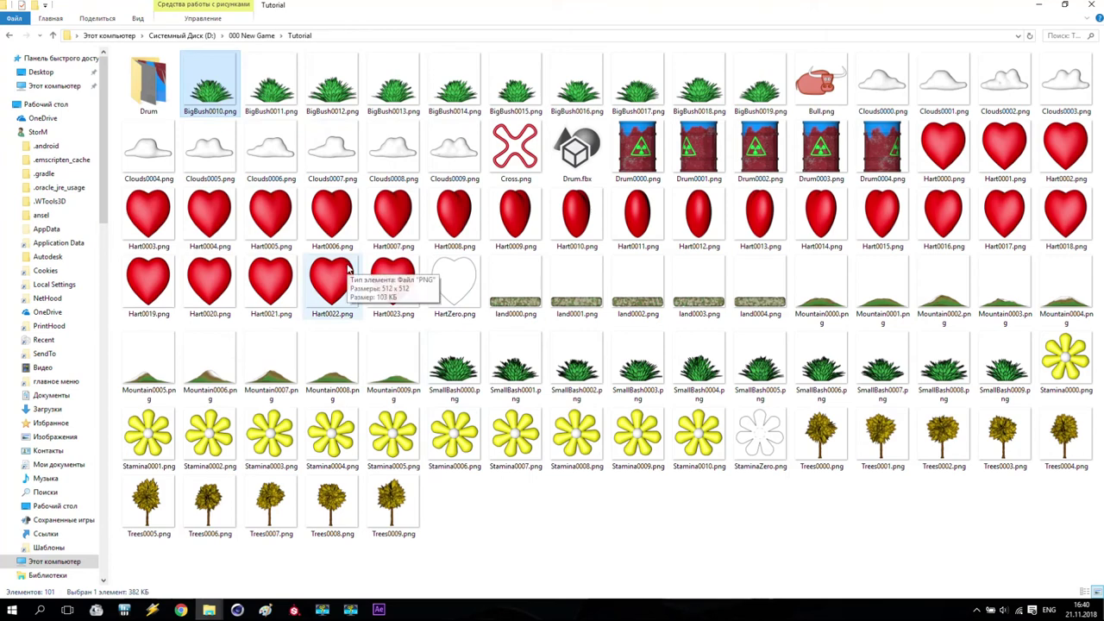
{"action": "left_click", "coordinate": [458, 81], "text": "shift"}
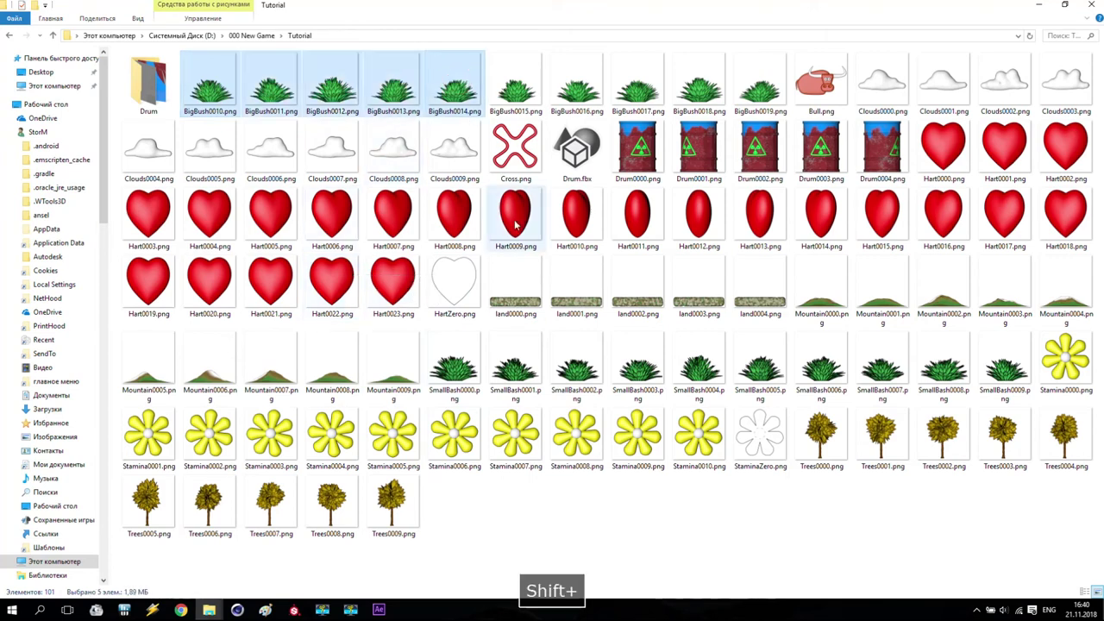
{"action": "left_click", "coordinate": [209, 82], "text": "shift"}
{"action": "left_click", "coordinate": [516, 84], "text": "ctrl"}
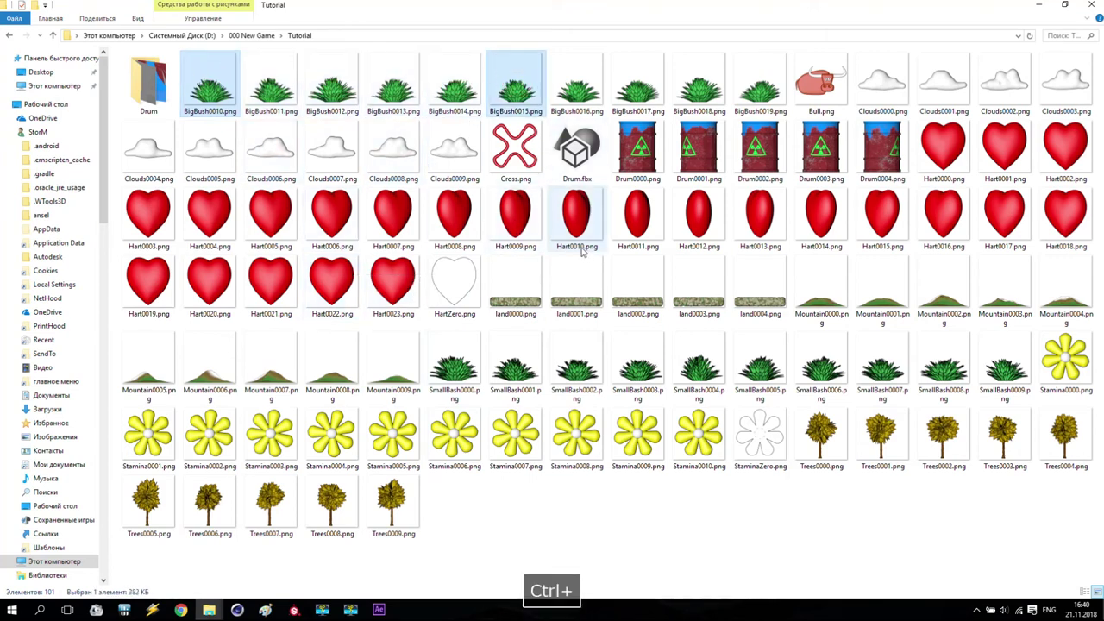
{"action": "left_click", "coordinate": [576, 369], "text": "ctrl"}
{"action": "left_click", "coordinate": [699, 369], "text": "ctrl"}
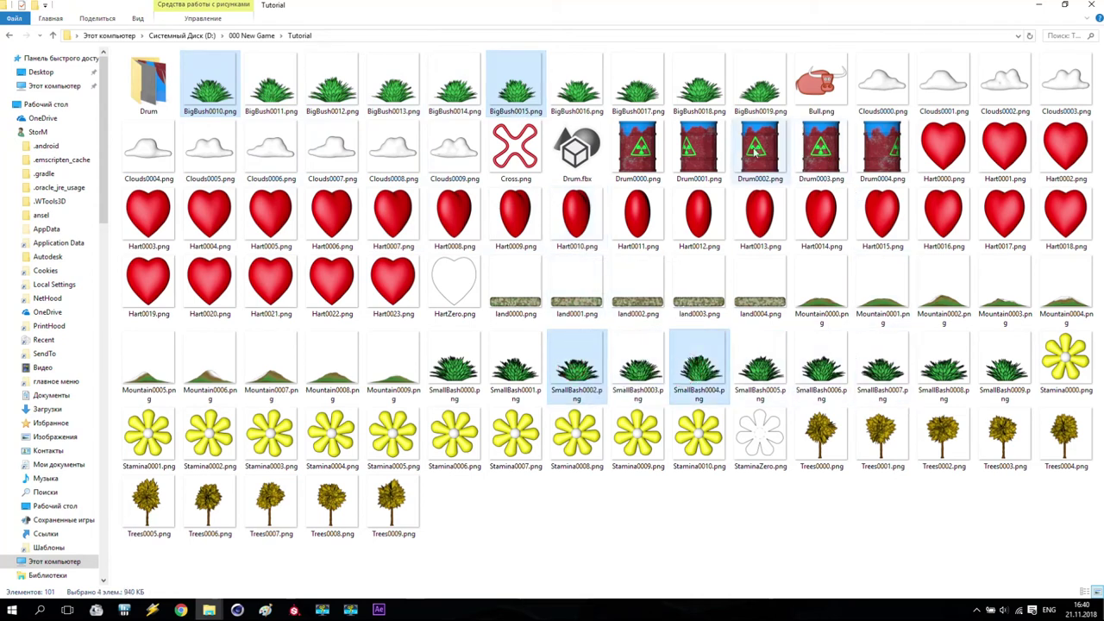
{"action": "left_click", "coordinate": [638, 151], "text": "ctrl"}
{"action": "left_click", "coordinate": [759, 151], "text": "ctrl"}
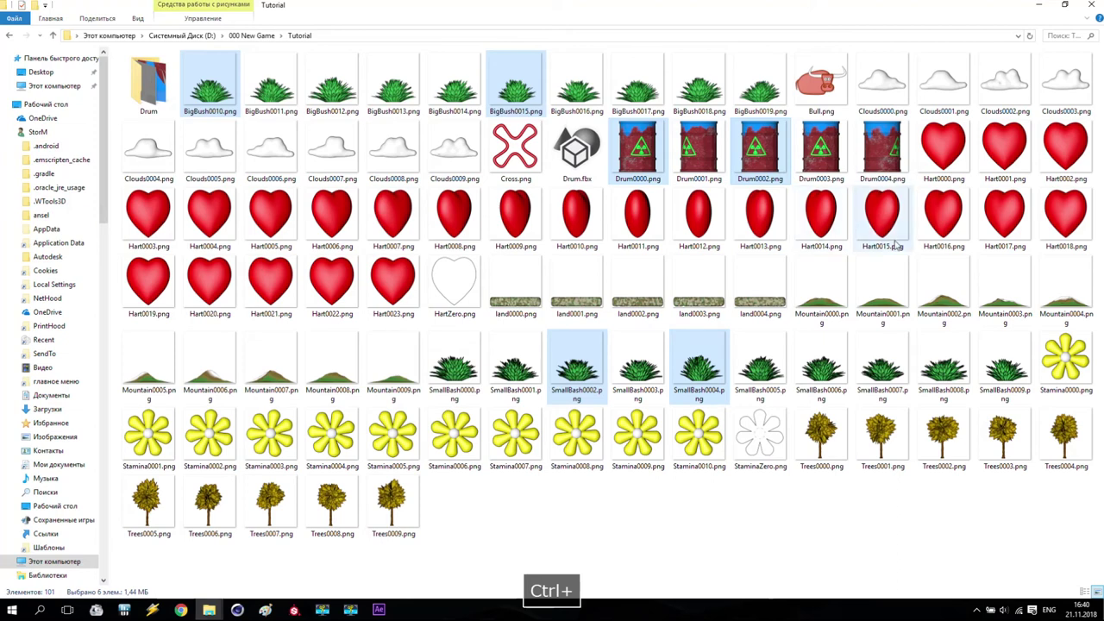
Step: Extend the selection with Bull, Clouds0000 to Clouds0002, Hart0000, Mountain0000, Mountain0004, Mountain0006, Stamina0000 and Cross
{"action": "left_click", "coordinate": [820, 83], "text": "ctrl"}
{"action": "left_click", "coordinate": [882, 83], "text": "ctrl"}
{"action": "left_click", "coordinate": [941, 86], "text": "ctrl"}
{"action": "left_click", "coordinate": [1005, 84], "text": "ctrl"}
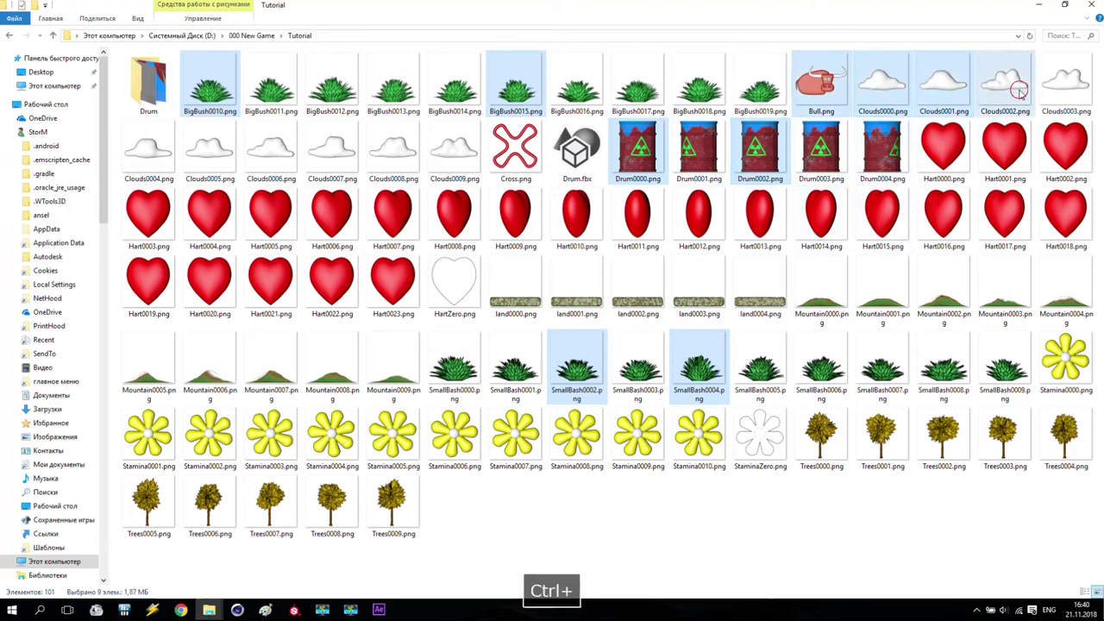
{"action": "left_click", "coordinate": [953, 156], "text": "ctrl"}
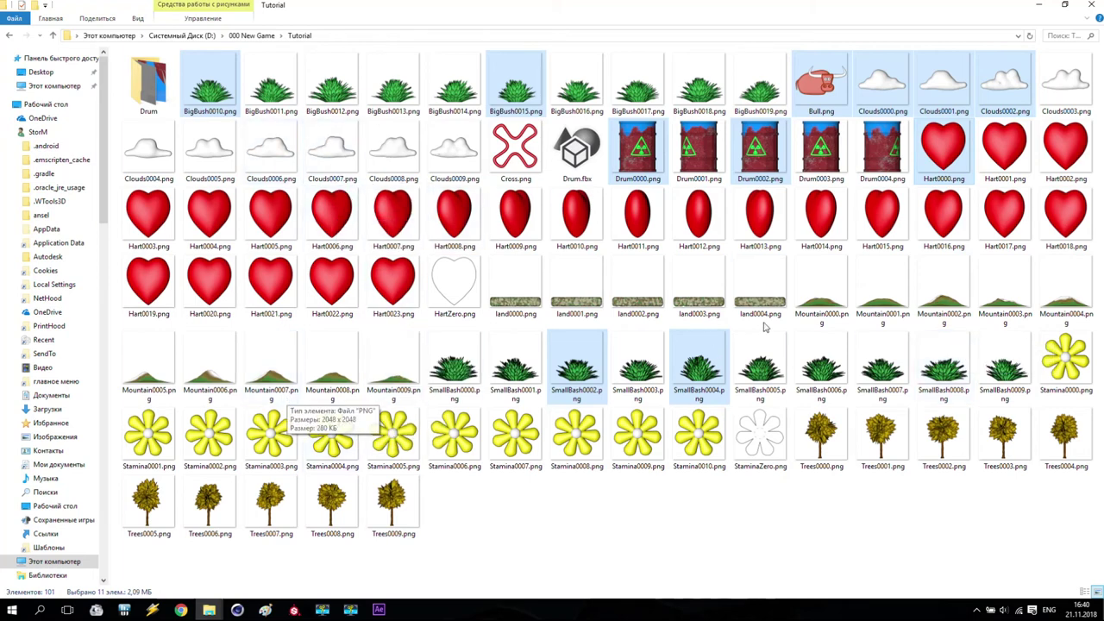
{"action": "left_click", "coordinate": [822, 293], "text": "ctrl"}
{"action": "left_click", "coordinate": [1061, 291], "text": "ctrl"}
{"action": "left_click", "coordinate": [210, 372], "text": "ctrl"}
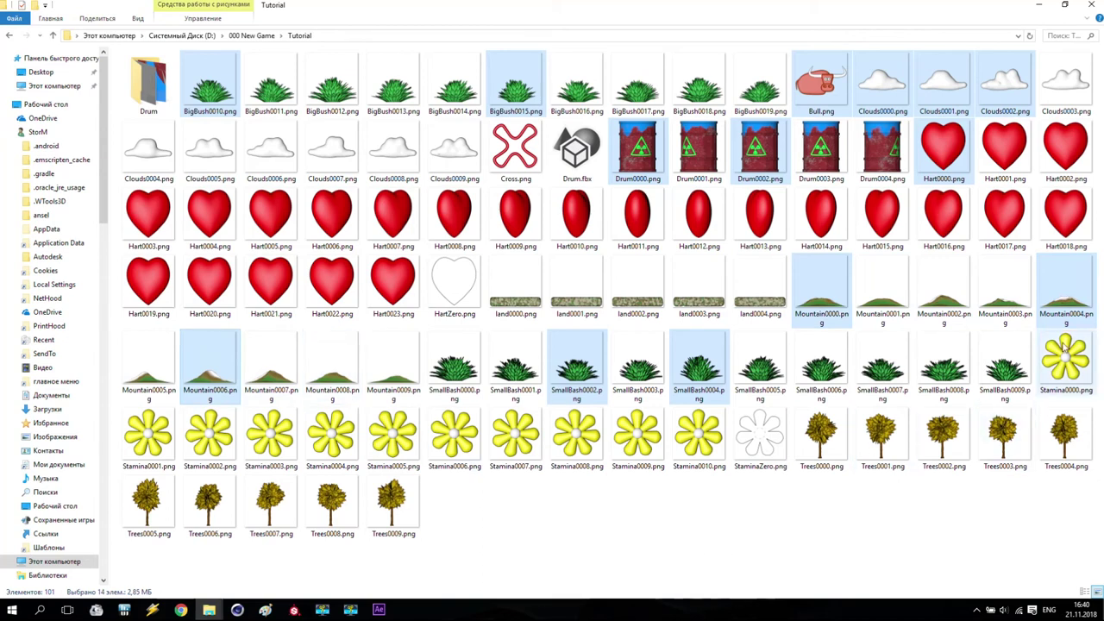
{"action": "left_click", "coordinate": [1066, 362], "text": "ctrl"}
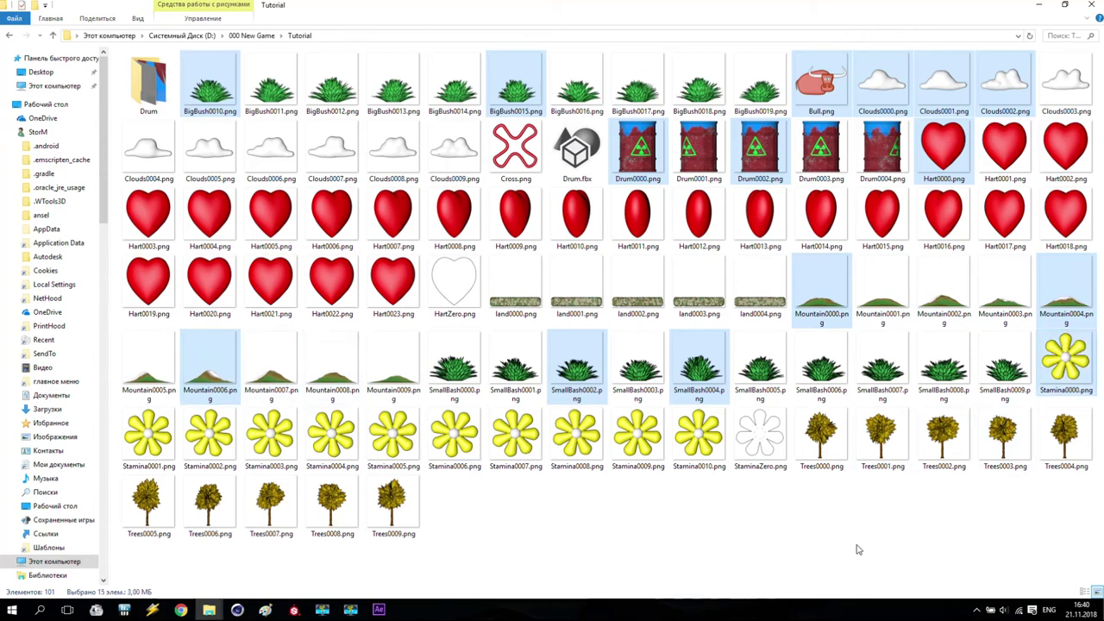
{"action": "left_click", "coordinate": [516, 148], "text": "ctrl"}
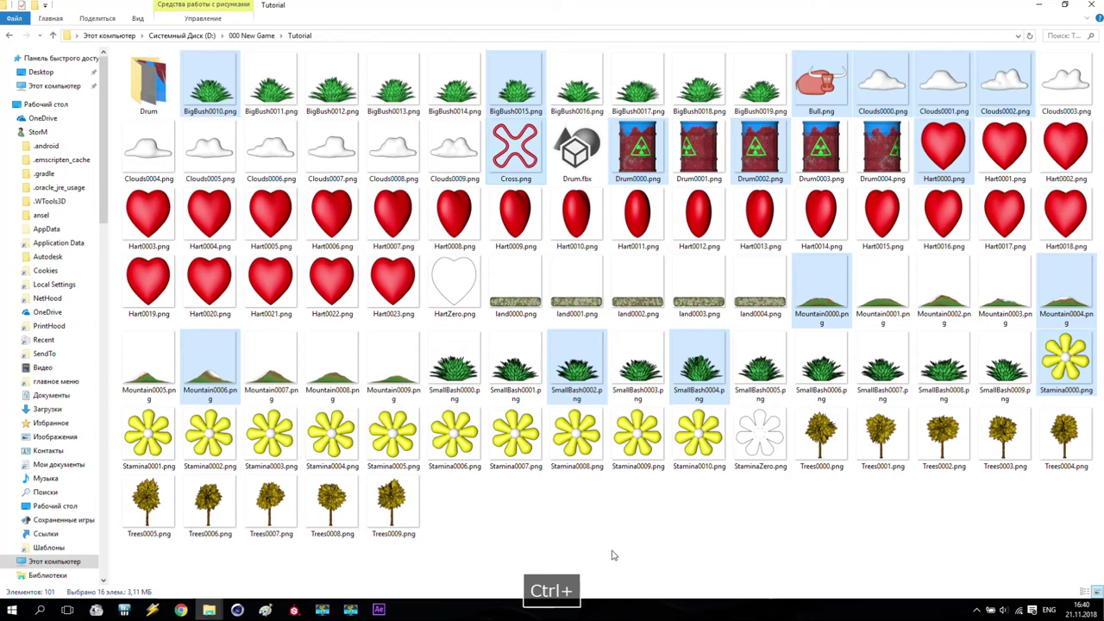
Step: Add Trees0000, Trees0002 and Trees0004 to the selection, import all selected images into the After Effects project and show the Comp 1 timeline
{"action": "left_click", "coordinate": [821, 436], "text": "ctrl"}
{"action": "left_click", "coordinate": [944, 436], "text": "ctrl"}
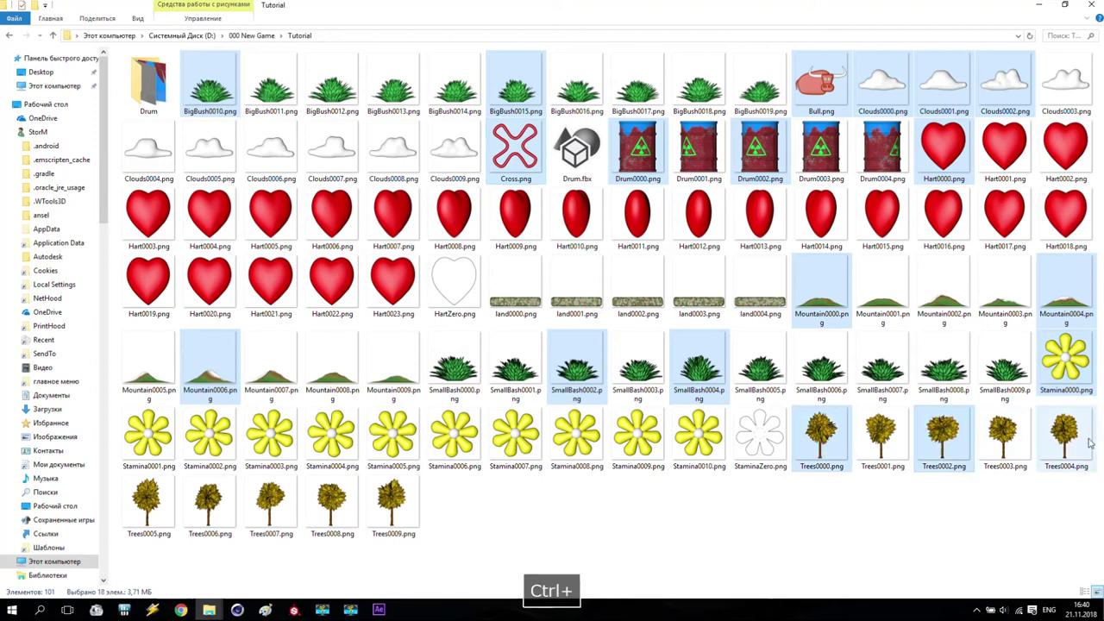
{"action": "double_click", "coordinate": [333, 10]}
{"action": "left_click_drag", "start_coordinate": [757, 196], "coordinate": [81, 263]}
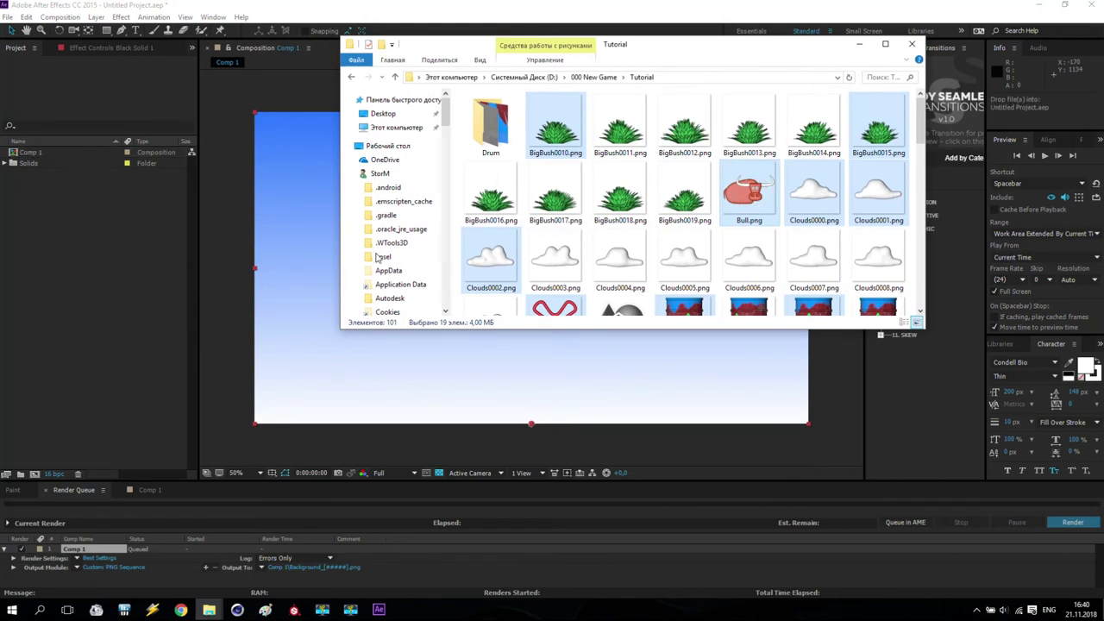
{"action": "left_click", "coordinate": [859, 45]}
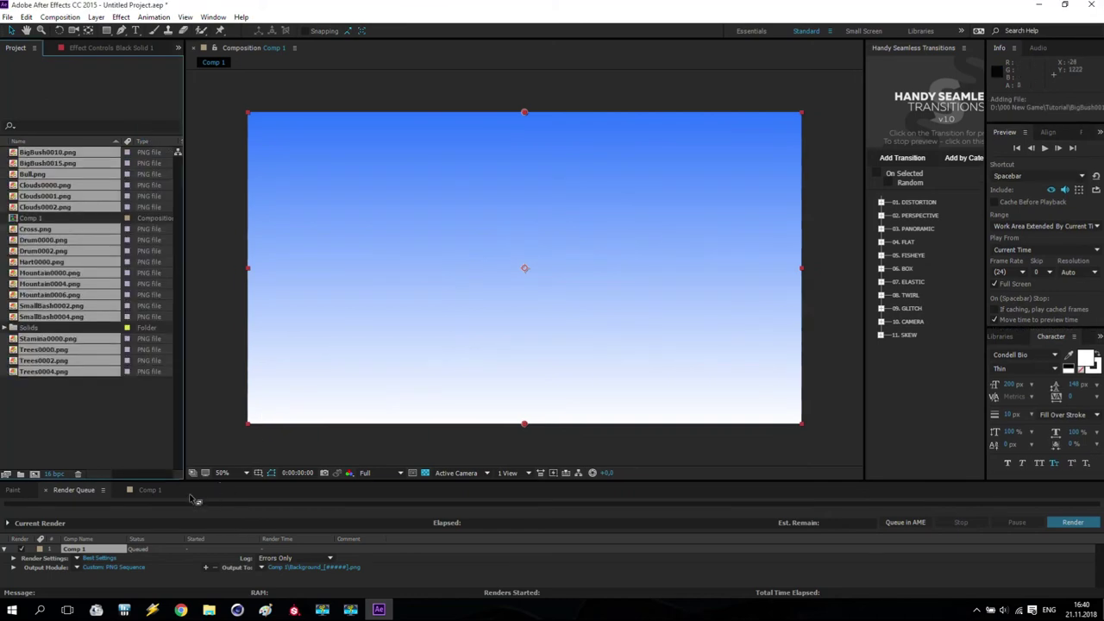
{"action": "left_click", "coordinate": [148, 490]}
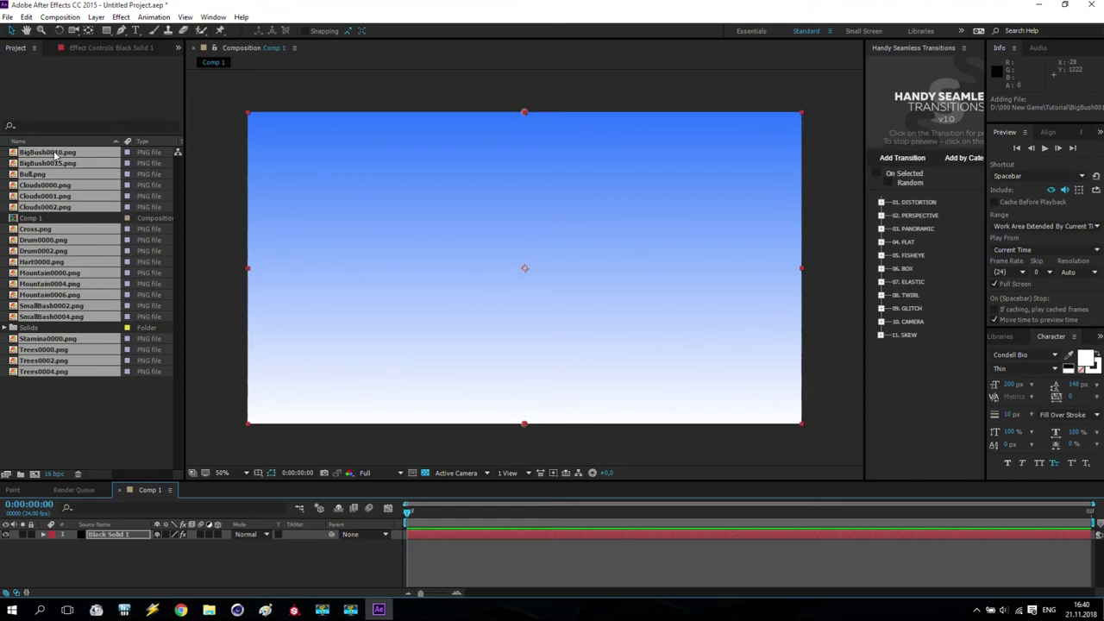
{"action": "left_click", "coordinate": [104, 421]}
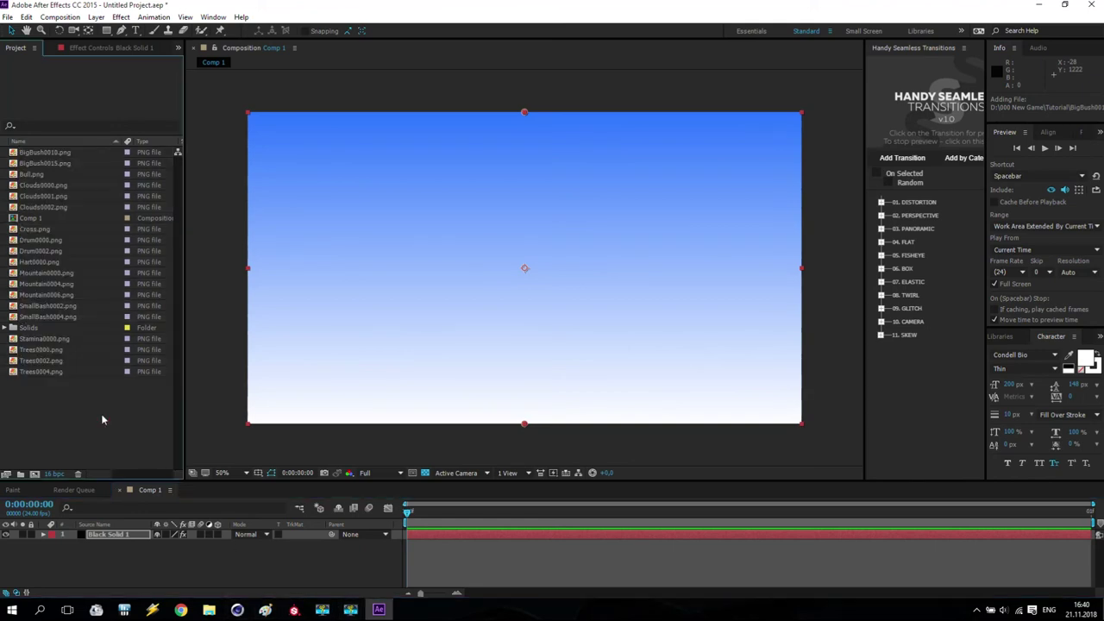
Step: Import land0002.png, land0003.png and land0004.png from the Tutorial folder into the After Effects project
{"action": "mouse_move", "coordinate": [209, 610]}
{"action": "left_click", "coordinate": [431, 562]}
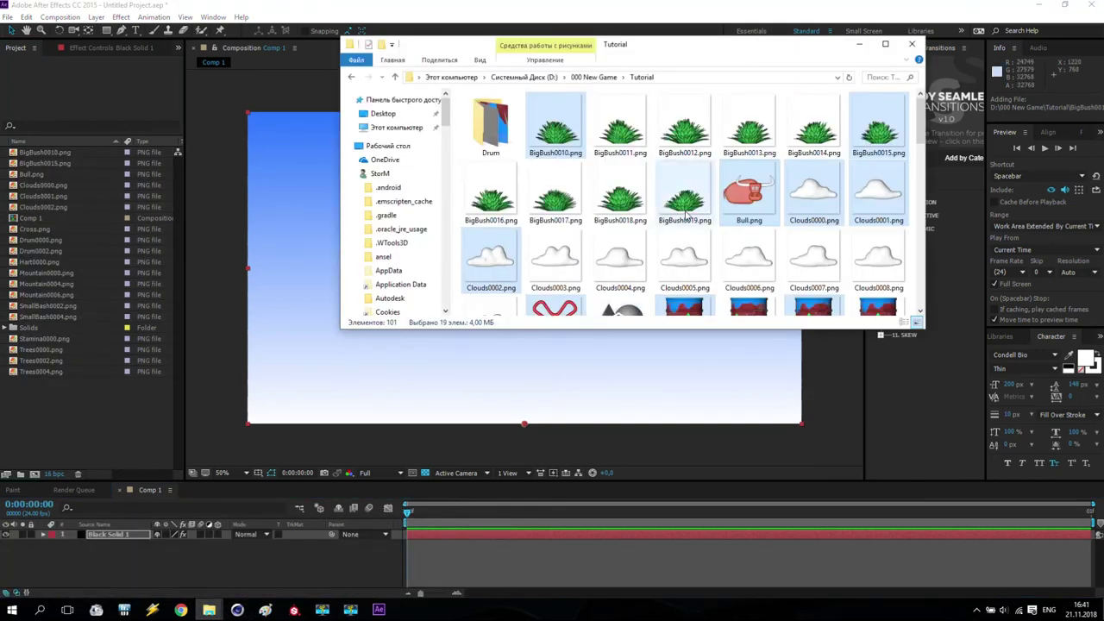
{"action": "scroll", "coordinate": [687, 216], "scroll_direction": "down", "scroll_amount": 5}
{"action": "left_click", "coordinate": [620, 114]}
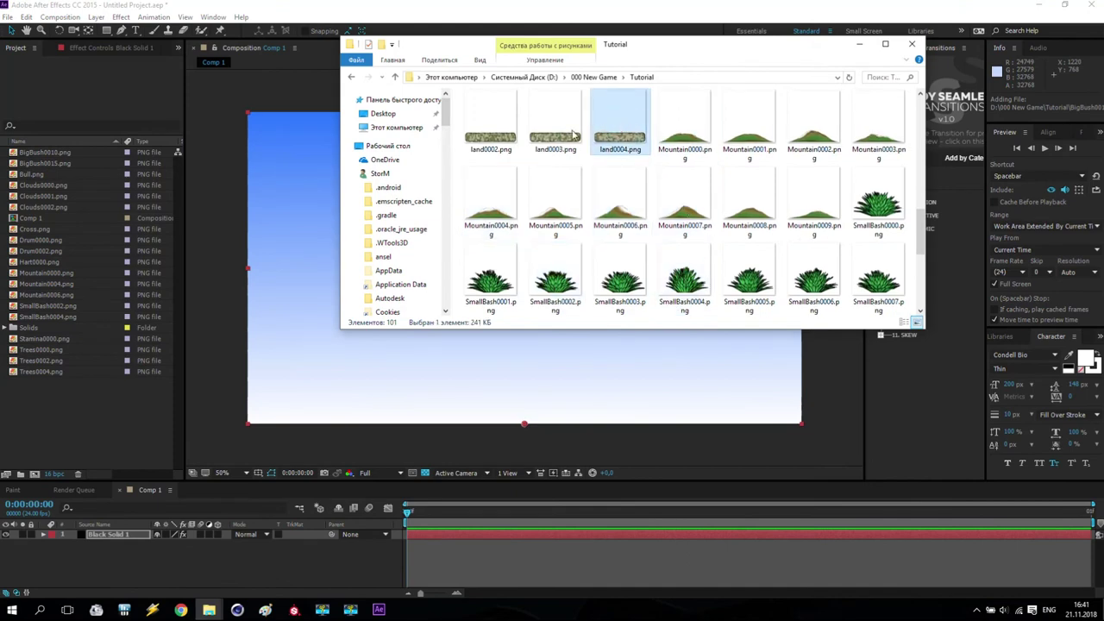
{"action": "left_click", "coordinate": [500, 137], "text": "shift"}
{"action": "left_click_drag", "start_coordinate": [501, 137], "coordinate": [121, 388]}
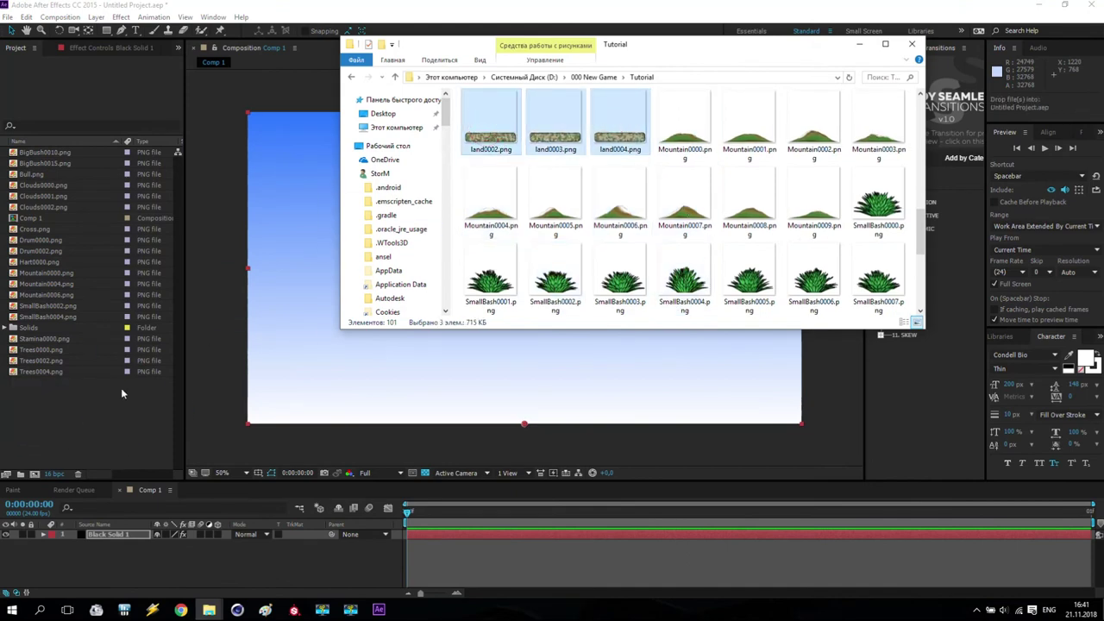
{"action": "left_click", "coordinate": [860, 45]}
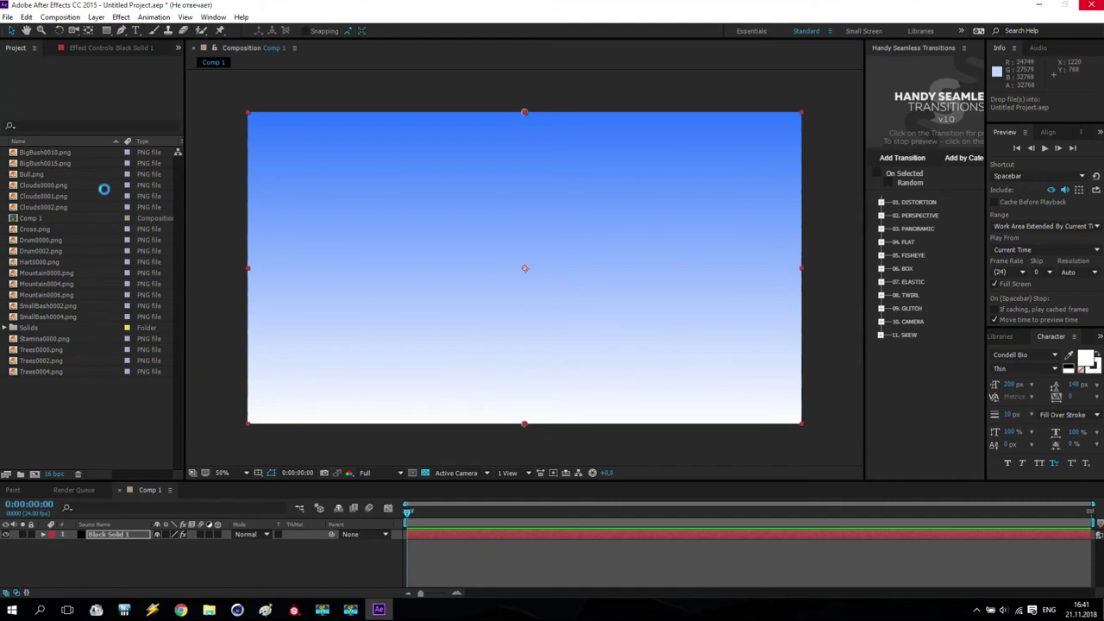
{"action": "left_click", "coordinate": [63, 413]}
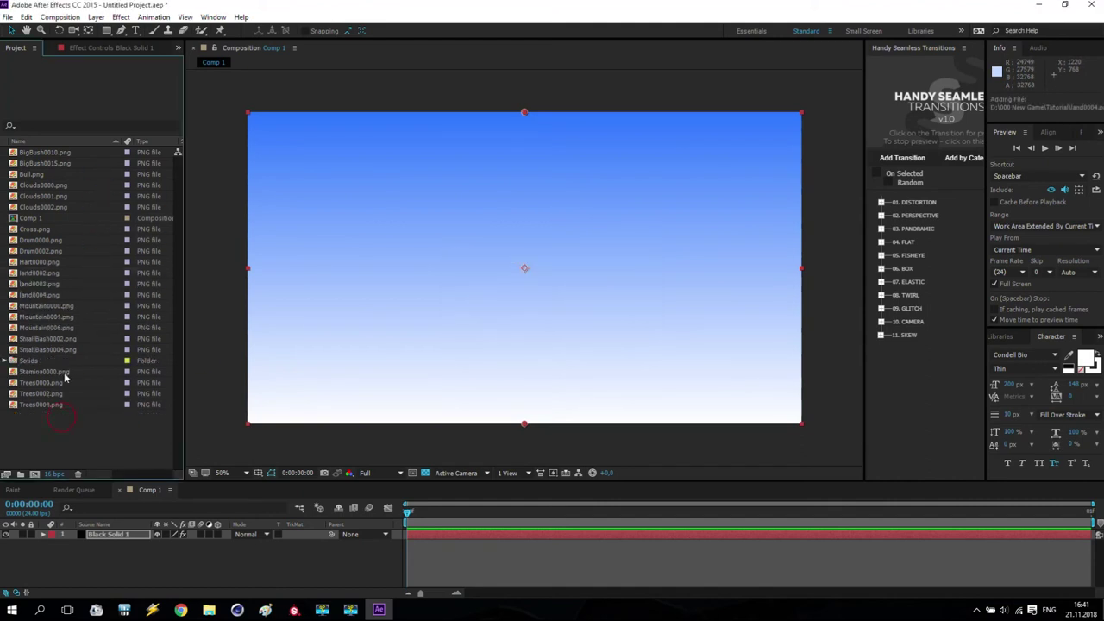
Step: Add land0002.png and land0003.png to Comp 1 and place them side by side along the frame's lower edge as ground
{"action": "left_click_drag", "start_coordinate": [50, 274], "coordinate": [110, 539]}
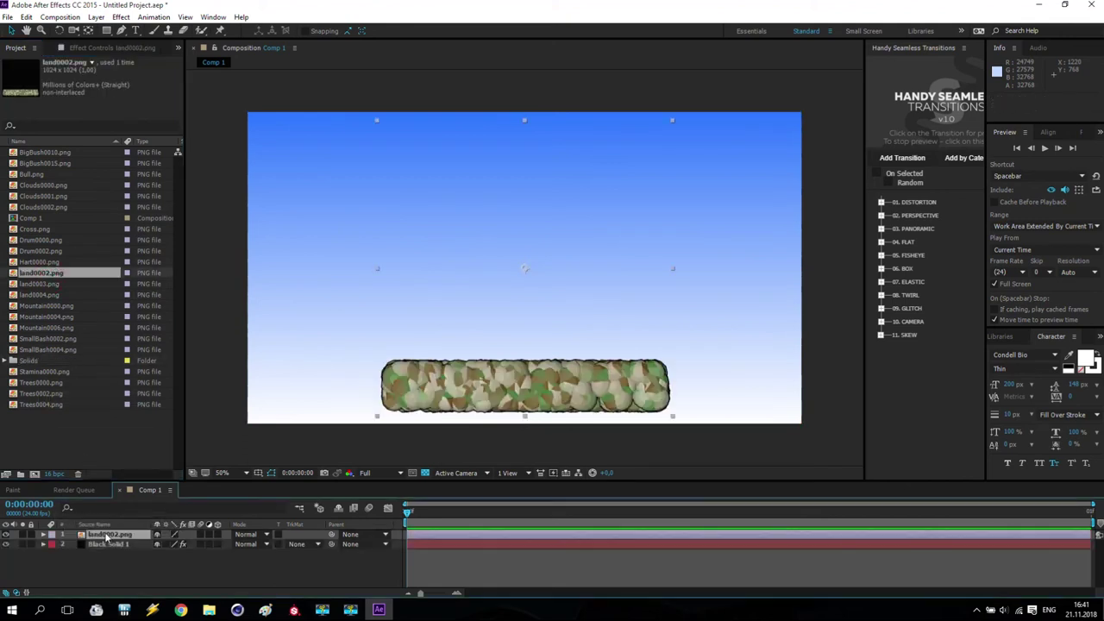
{"action": "left_click_drag", "start_coordinate": [492, 393], "coordinate": [345, 411]}
{"action": "left_click_drag", "start_coordinate": [52, 284], "coordinate": [111, 537]}
{"action": "left_click_drag", "start_coordinate": [499, 378], "coordinate": [641, 395]}
{"action": "left_click", "coordinate": [434, 403]}
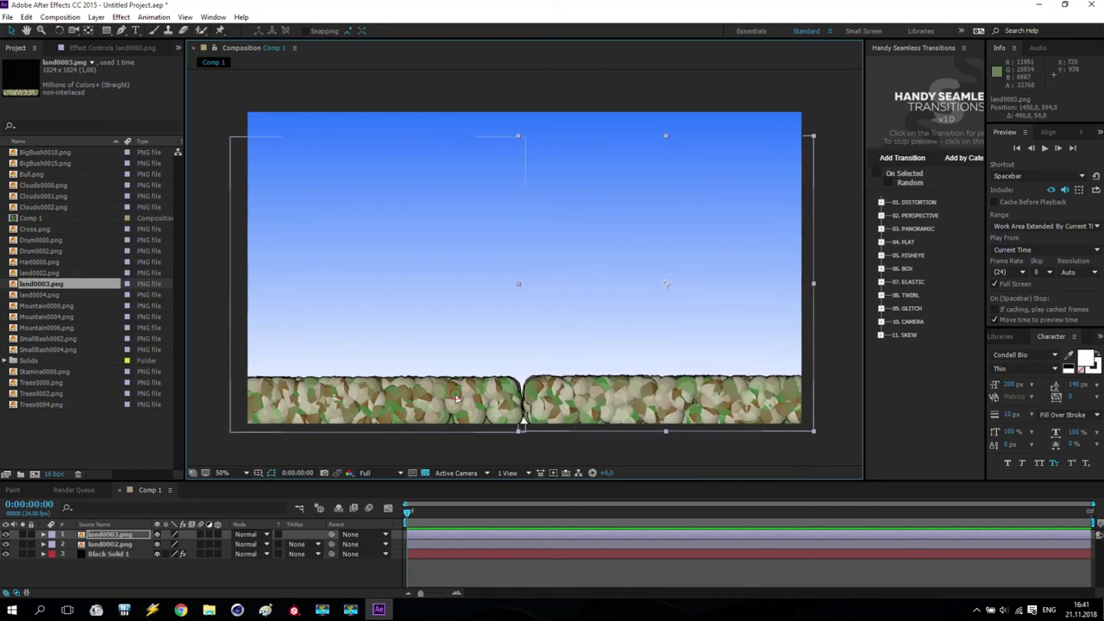
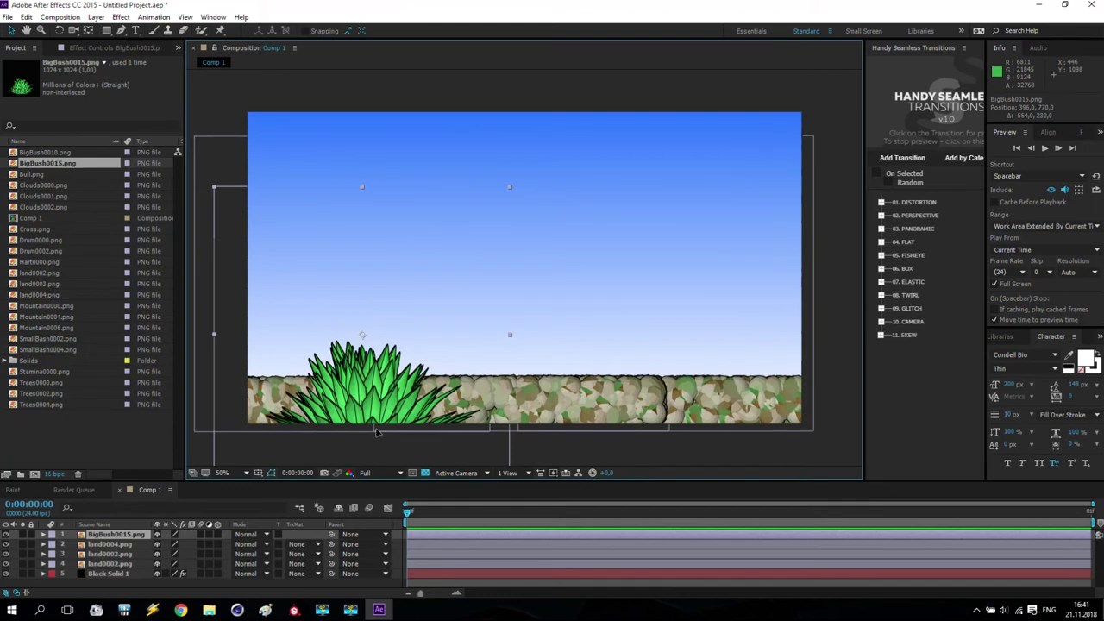
Step: Place BigBush0010.png at the frame's lower-right corner and add Drum0000.png and Drum0002.png as layers directly beneath the bush layers
{"action": "left_click_drag", "start_coordinate": [54, 154], "coordinate": [763, 423]}
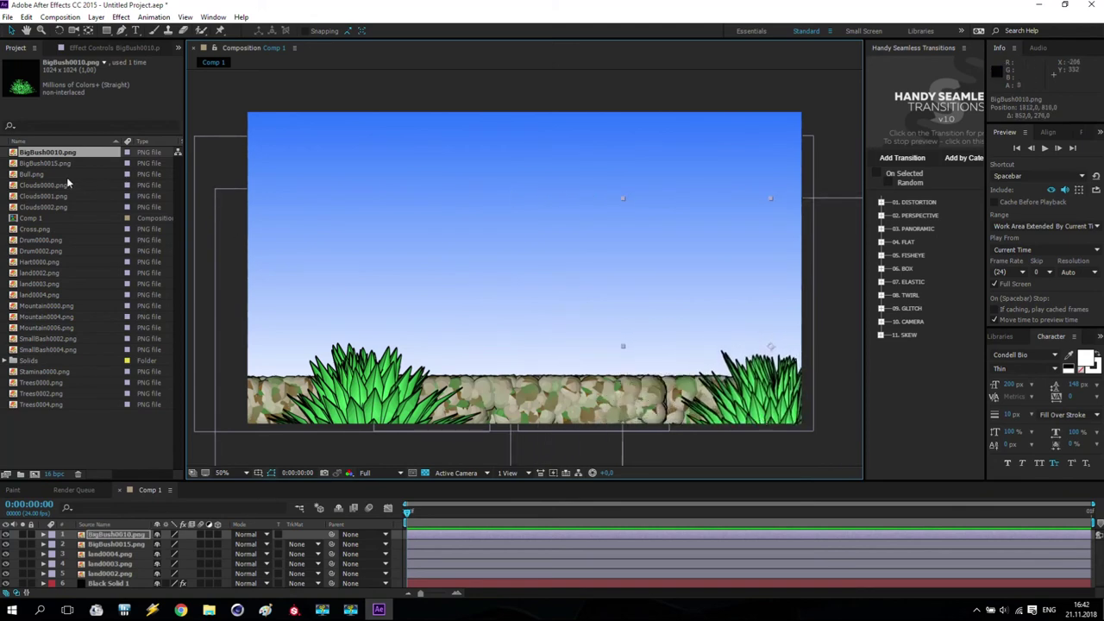
{"action": "left_click_drag", "start_coordinate": [35, 241], "coordinate": [108, 549]}
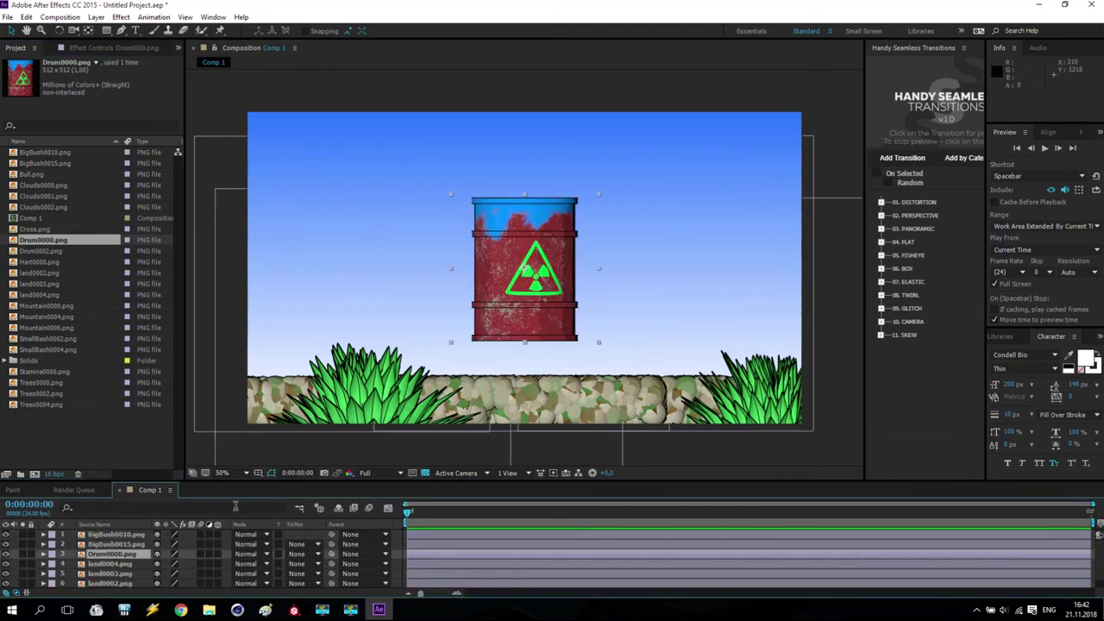
{"action": "left_click_drag", "start_coordinate": [50, 252], "coordinate": [109, 559]}
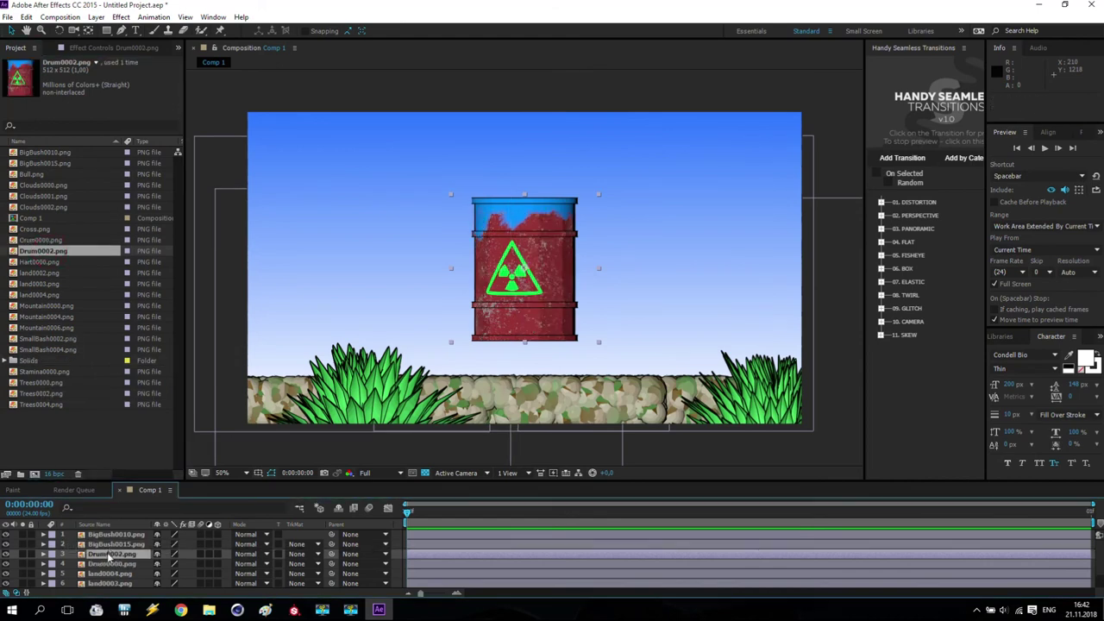
Step: Scale both drum layers to 50% and stand them apart on the ground, one near each big bush
{"action": "left_click", "coordinate": [108, 565], "text": "shift"}
{"action": "key", "text": "s"}
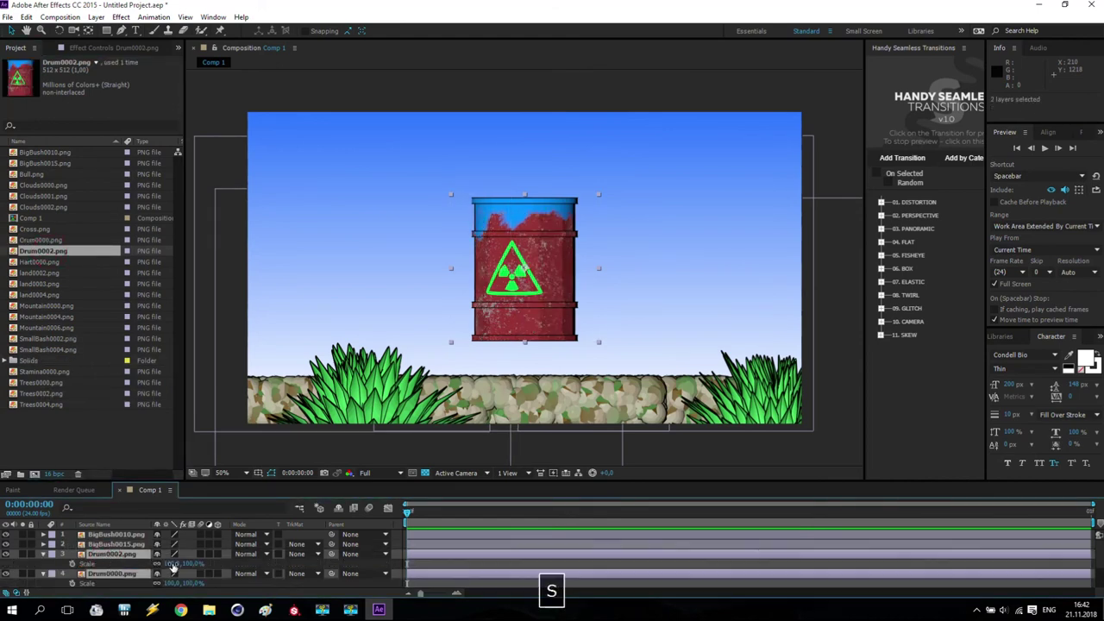
{"action": "type", "text": "50"}
{"action": "key", "text": "Return"}
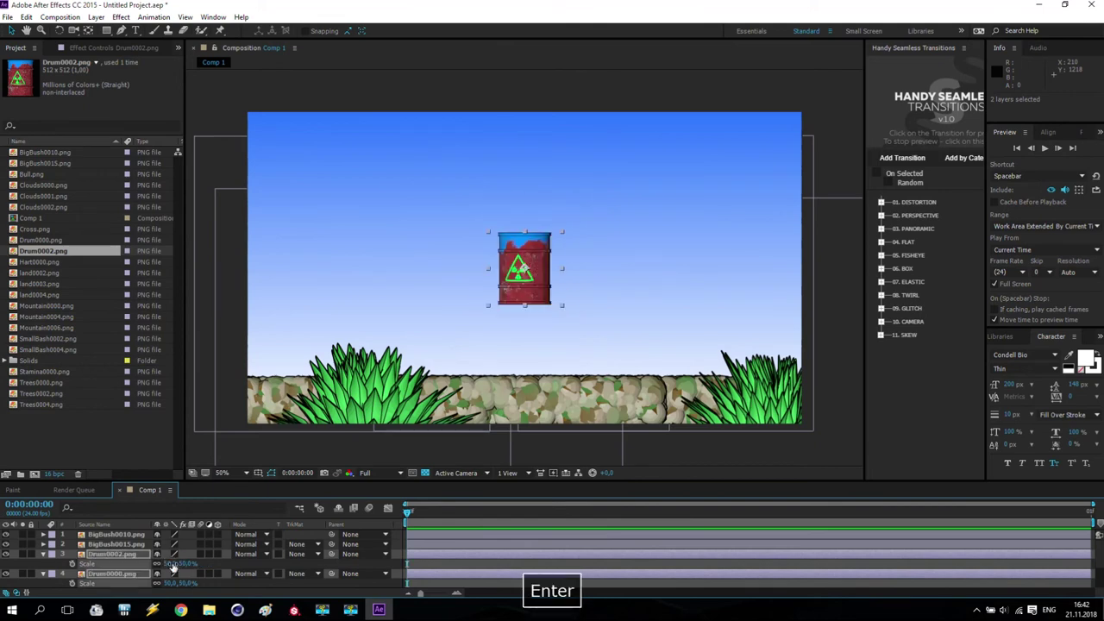
{"action": "left_click", "coordinate": [498, 339]}
{"action": "left_click_drag", "start_coordinate": [523, 270], "coordinate": [665, 342]}
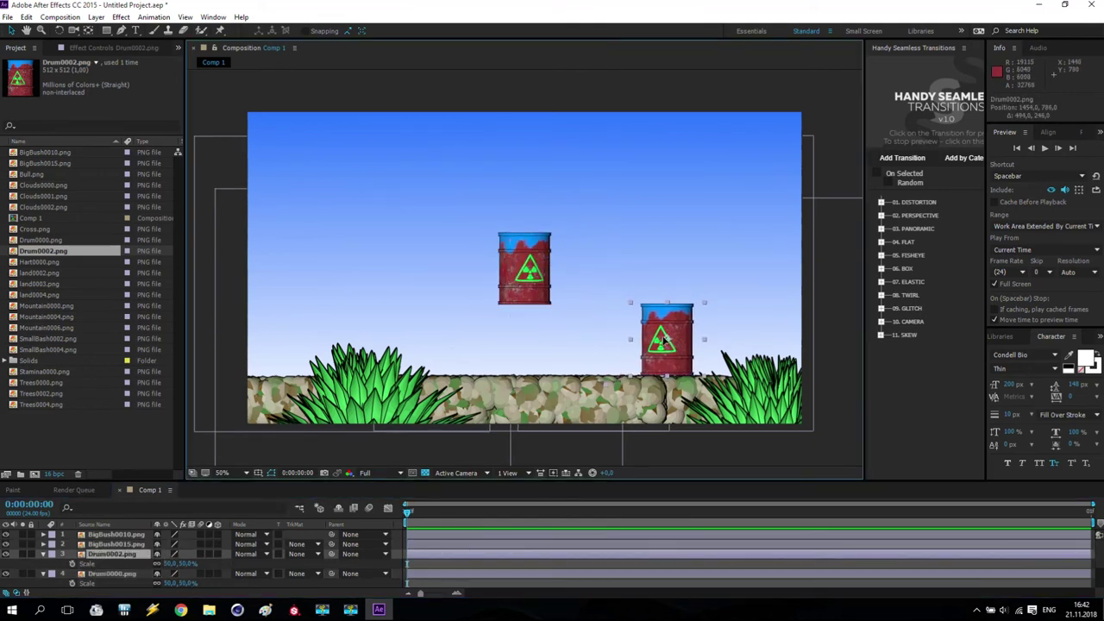
{"action": "left_click_drag", "start_coordinate": [533, 282], "coordinate": [467, 355]}
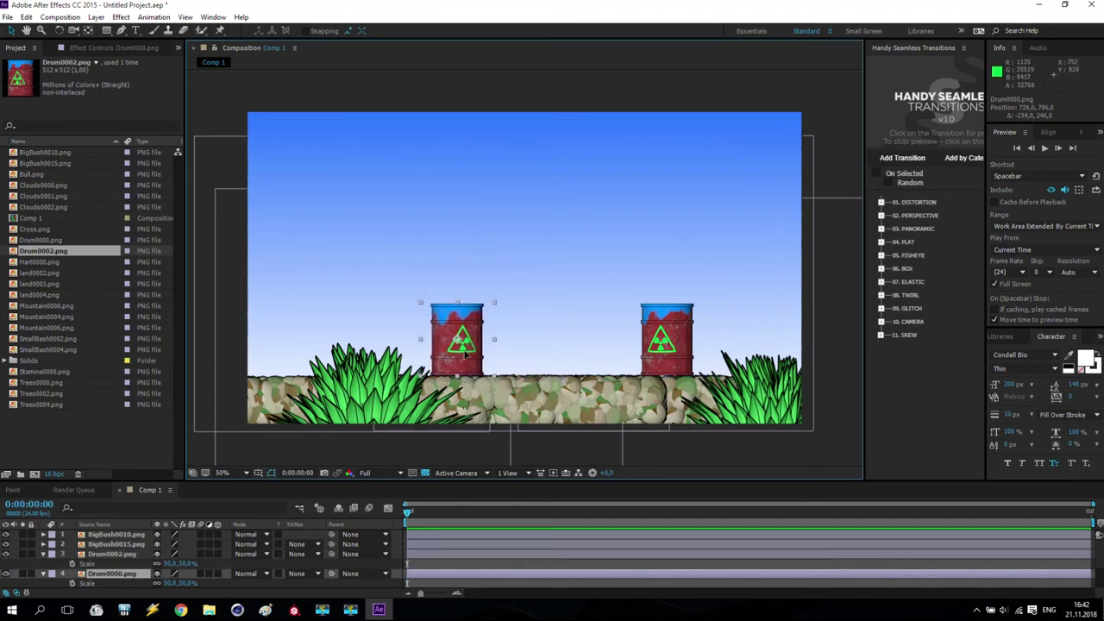
Step: Add Trees0000.png and Trees0002.png to Comp 1 and order them beneath the land layers, directly above Black Solid 1
{"action": "left_click", "coordinate": [31, 383]}
{"action": "left_click", "coordinate": [35, 405], "text": "shift"}
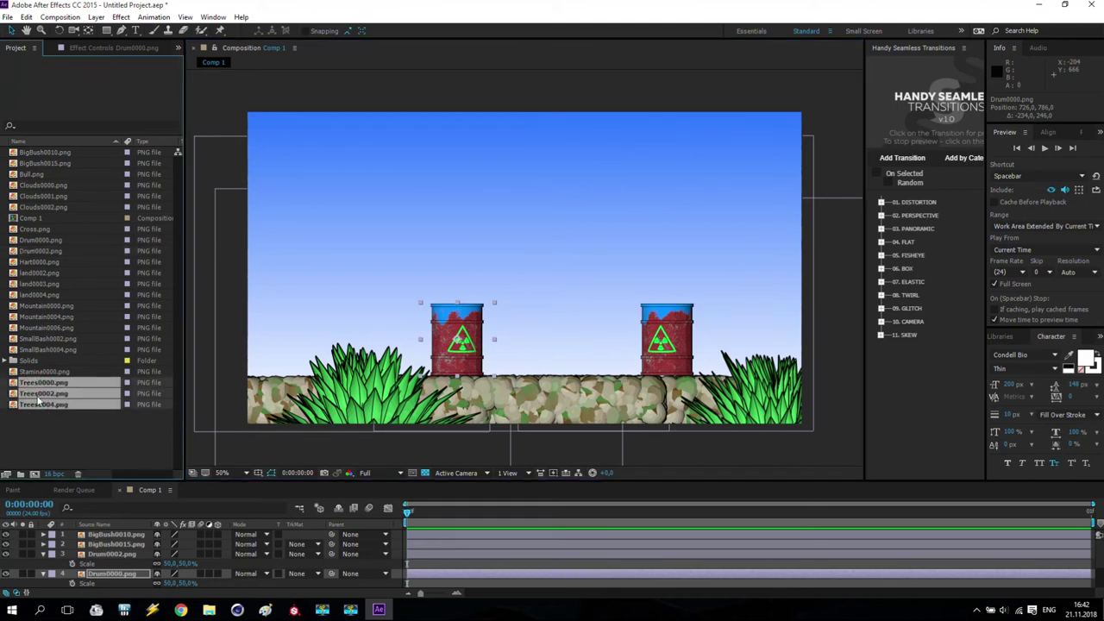
{"action": "left_click", "coordinate": [39, 382]}
{"action": "left_click", "coordinate": [44, 393], "text": "shift"}
{"action": "left_click_drag", "start_coordinate": [43, 394], "coordinate": [110, 536]}
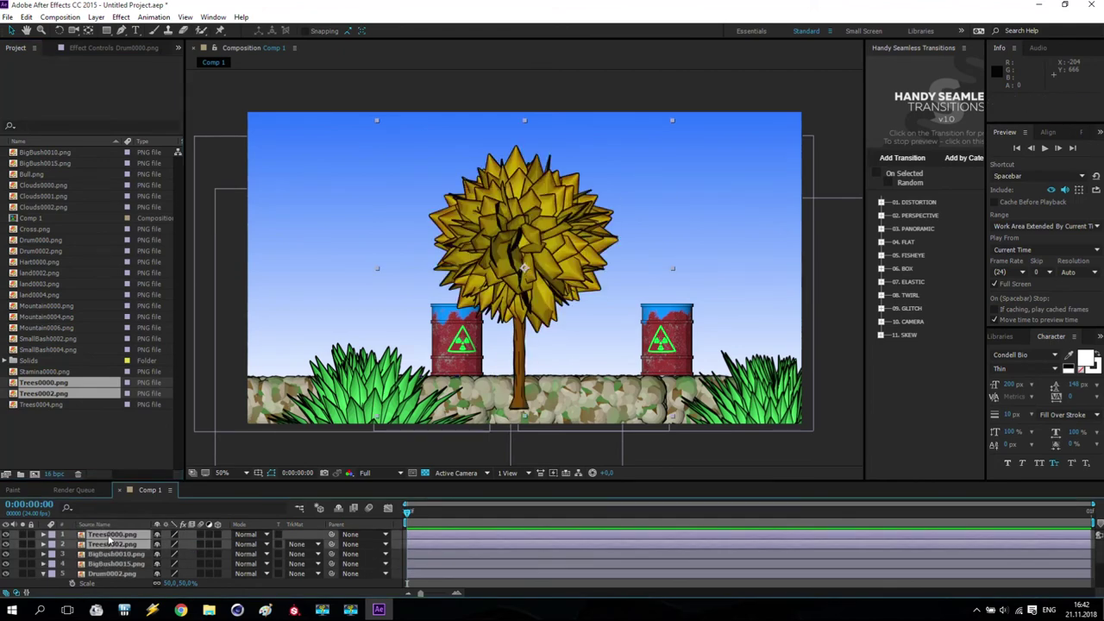
{"action": "left_click_drag", "start_coordinate": [148, 481], "coordinate": [160, 328]}
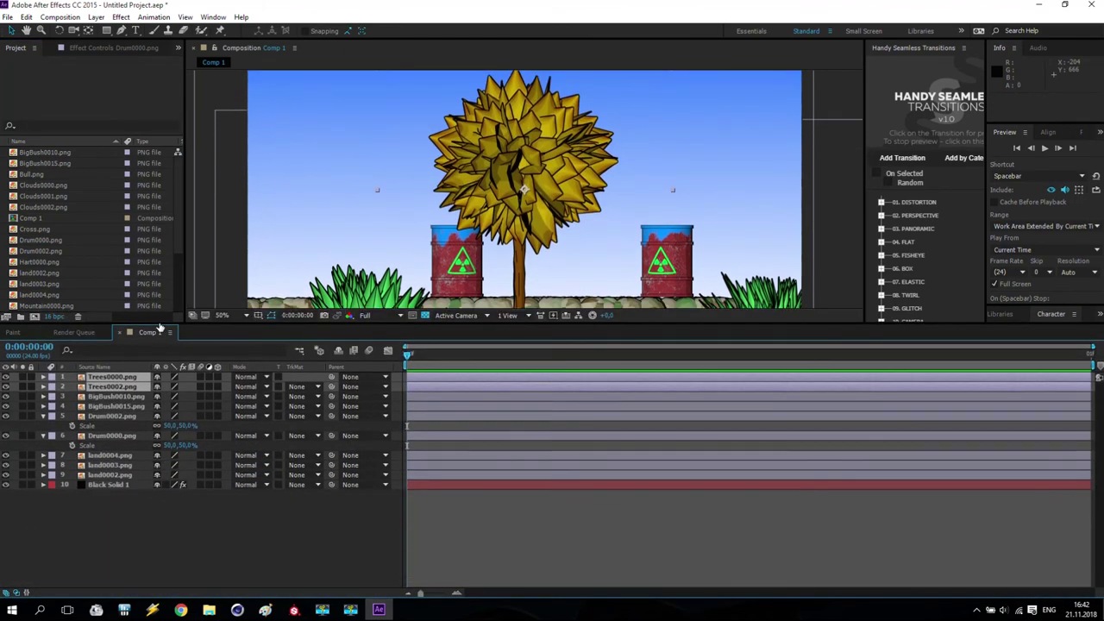
{"action": "left_click", "coordinate": [226, 316]}
{"action": "left_click", "coordinate": [246, 338]}
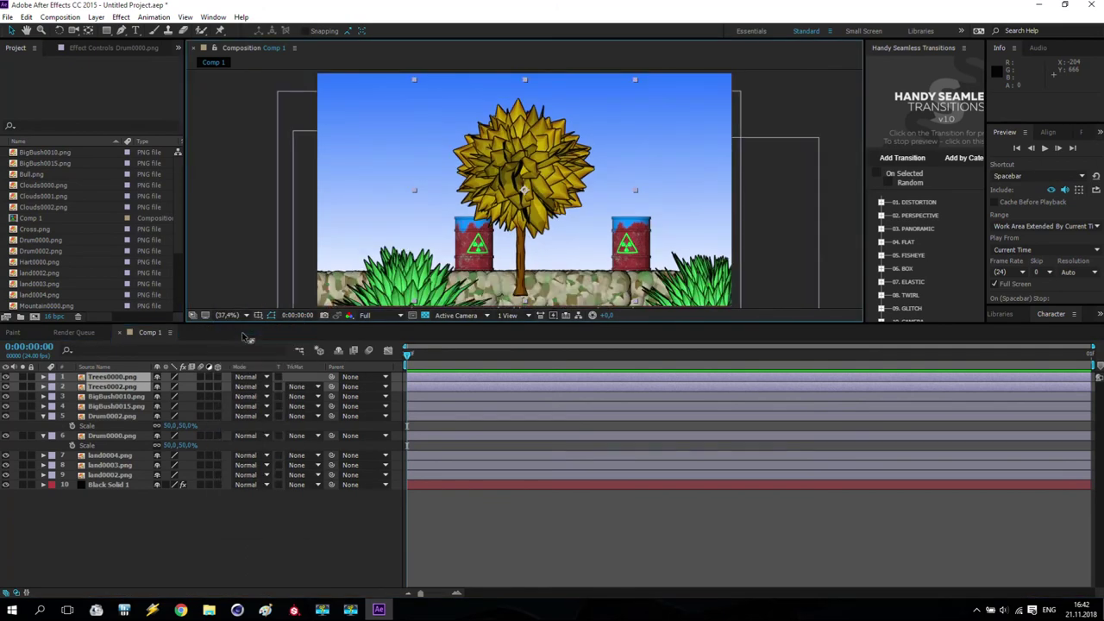
{"action": "left_click_drag", "start_coordinate": [128, 376], "coordinate": [136, 473]}
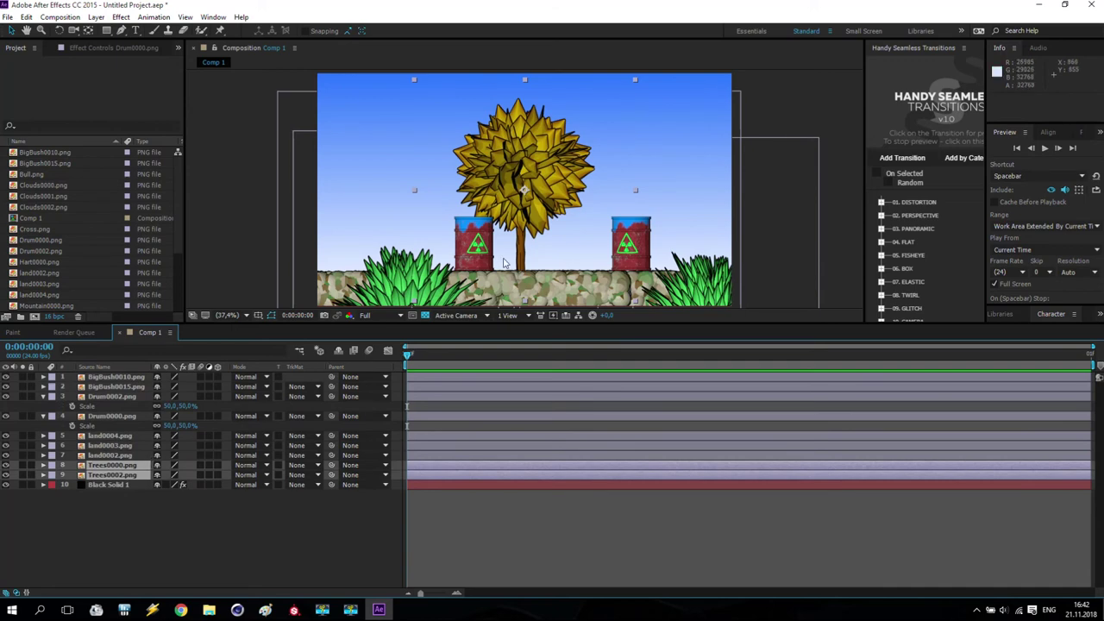
Step: Raise both trees together so their trunks meet the ground's top edge, and set their scale to 60%
{"action": "left_click_drag", "start_coordinate": [525, 189], "coordinate": [533, 167]}
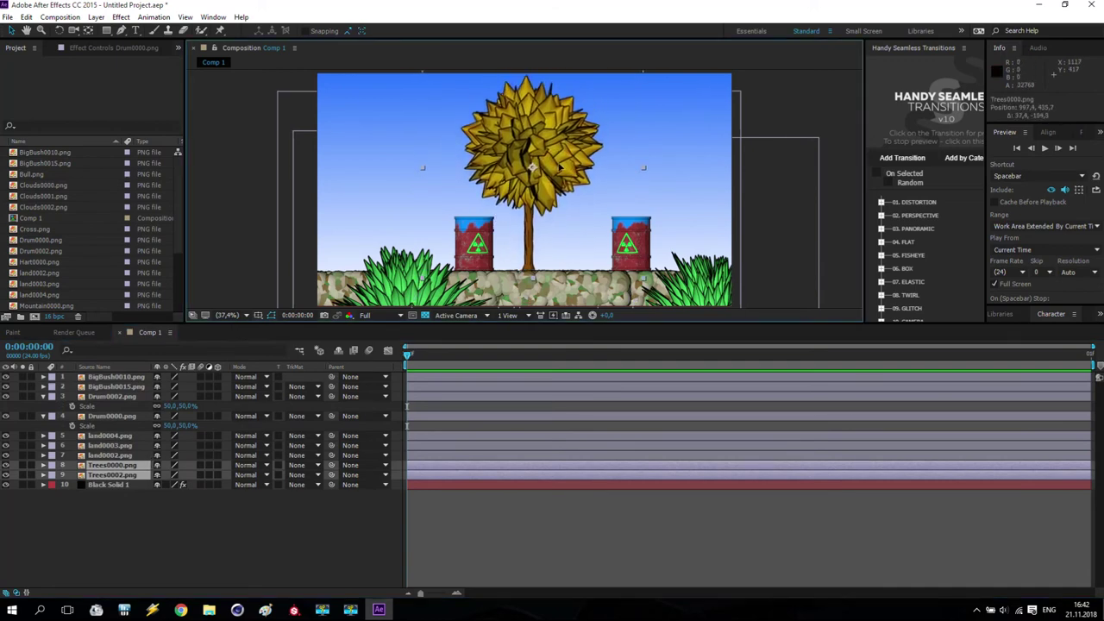
{"action": "left_click", "coordinate": [126, 475], "text": "shift"}
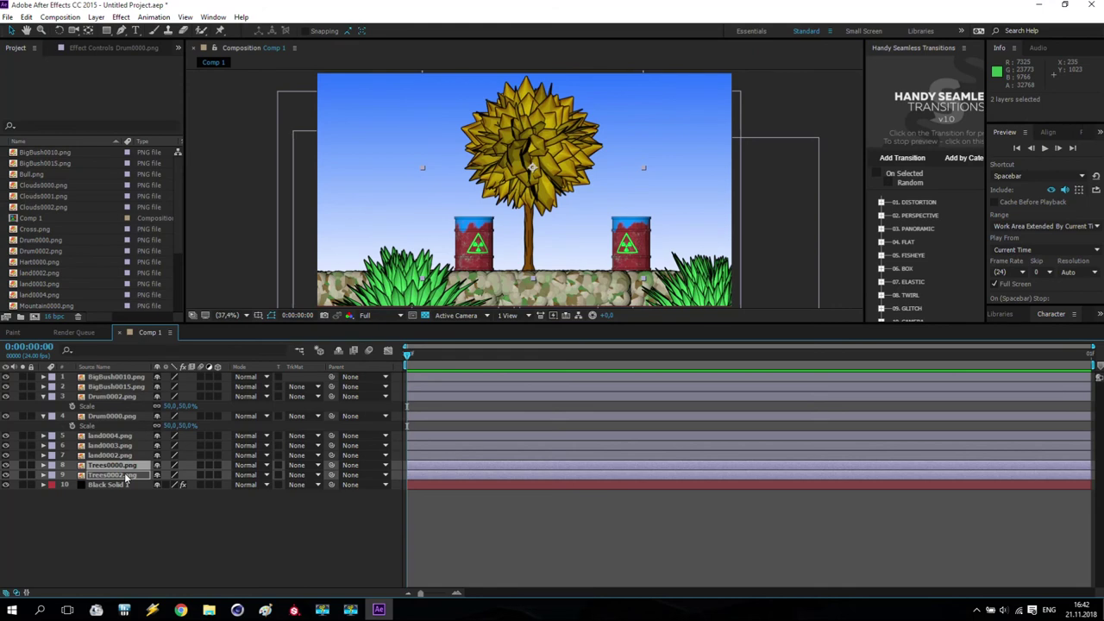
{"action": "key", "text": "s"}
{"action": "left_click", "coordinate": [171, 474]}
{"action": "type", "text": "50"}
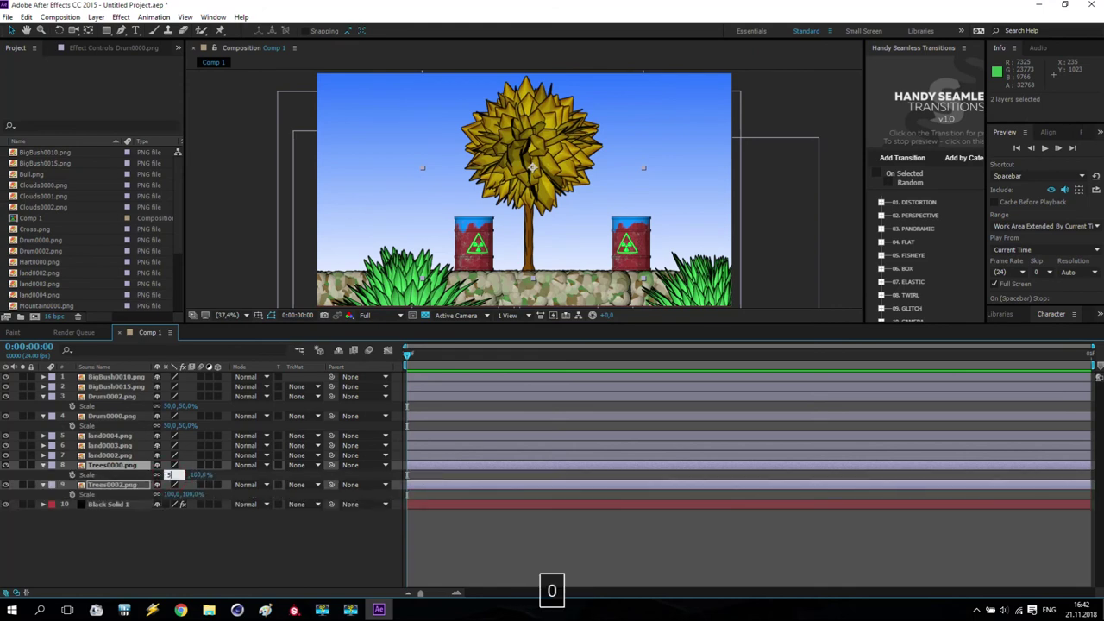
{"action": "key", "text": "Return"}
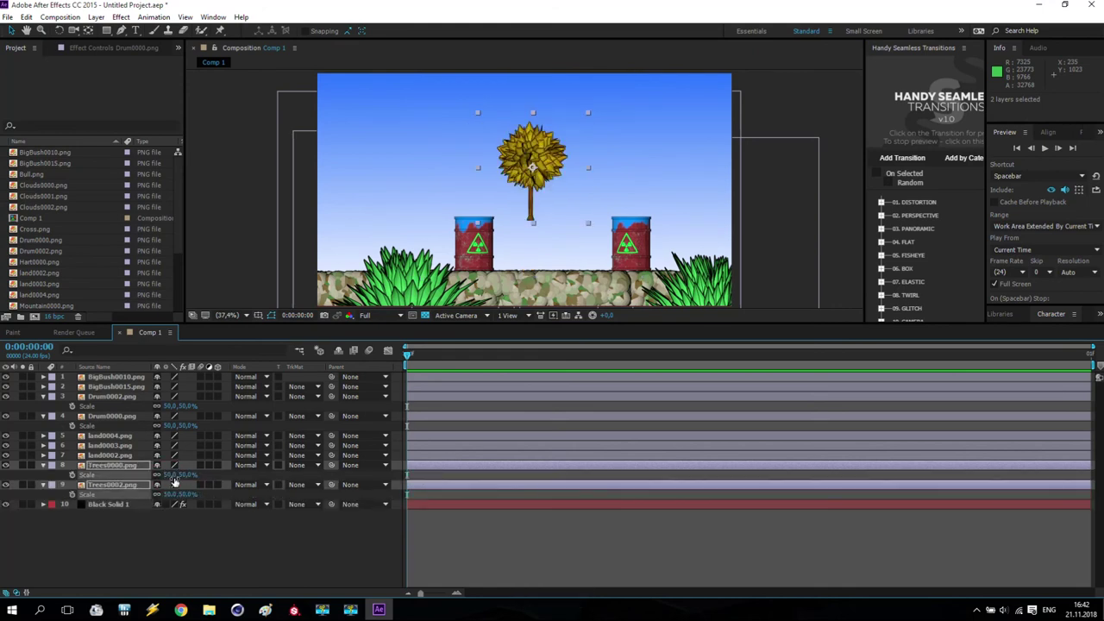
{"action": "key", "text": "Return"}
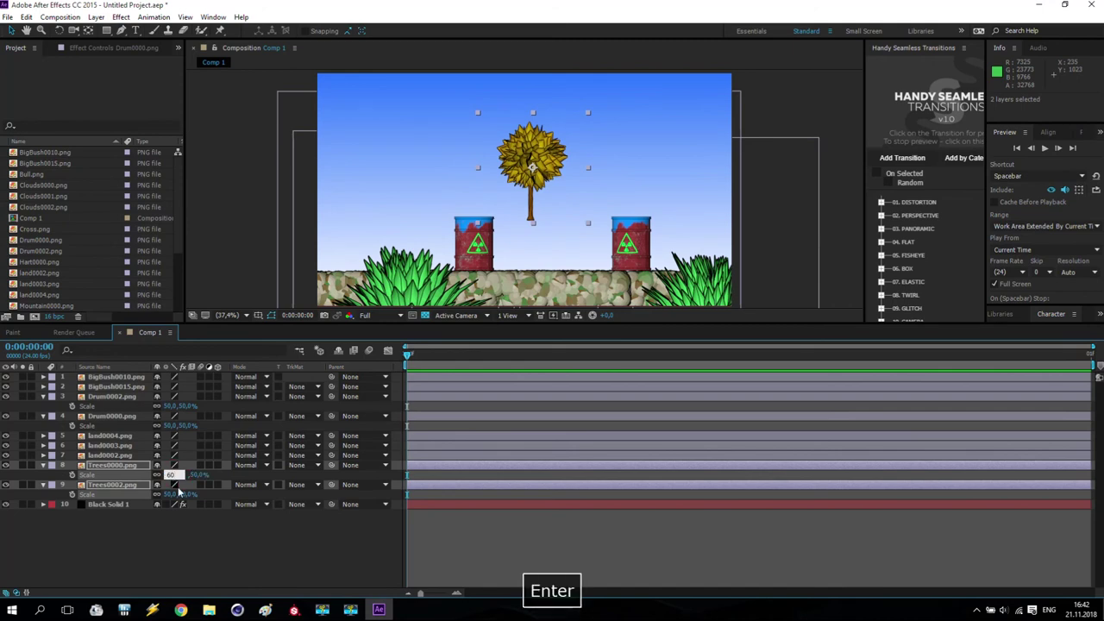
Step: Stand Trees0000.png on the ground just left of the left drum
{"action": "left_click", "coordinate": [112, 466]}
{"action": "left_click_drag", "start_coordinate": [539, 158], "coordinate": [605, 192]}
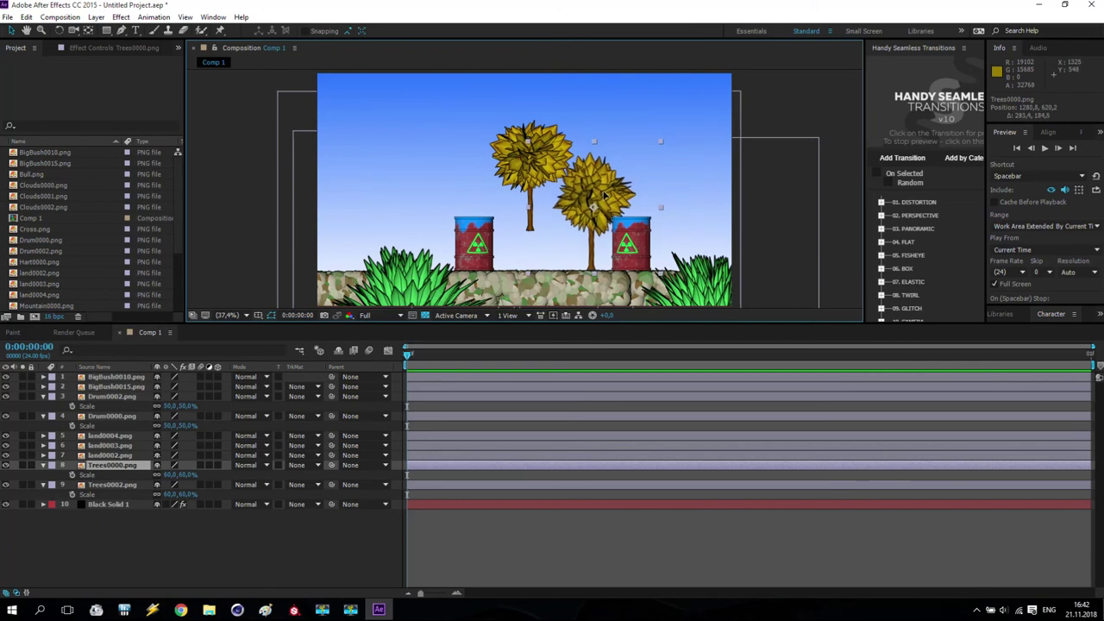
{"action": "left_click_drag", "start_coordinate": [532, 139], "coordinate": [376, 148]}
{"action": "left_click", "coordinate": [529, 171]}
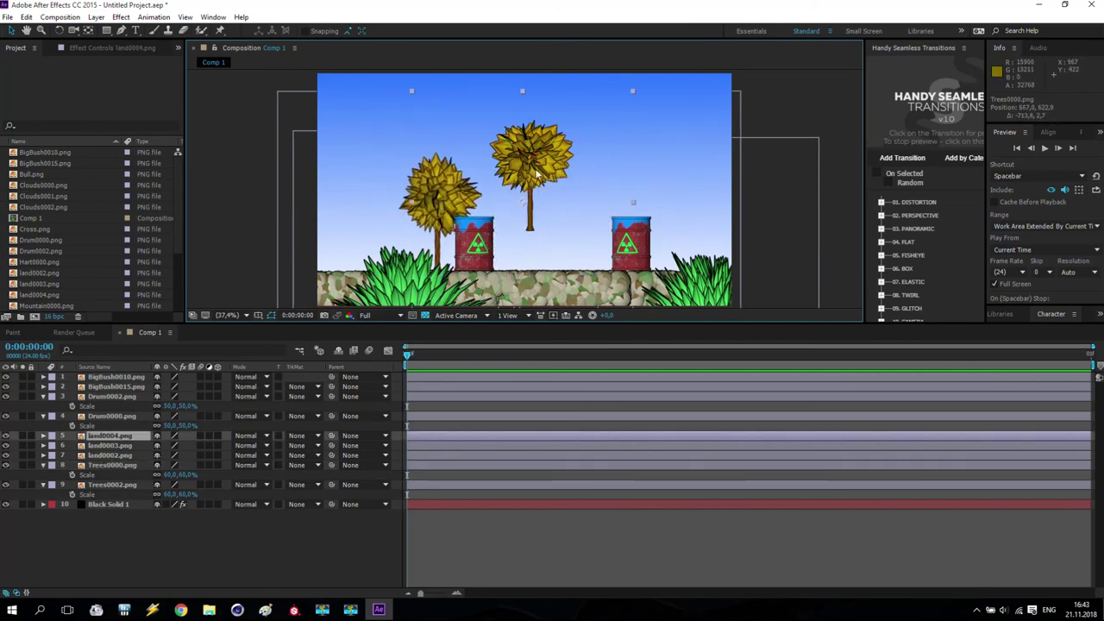
{"action": "left_click_drag", "start_coordinate": [550, 164], "coordinate": [597, 175]}
{"action": "left_click", "coordinate": [26, 17]}
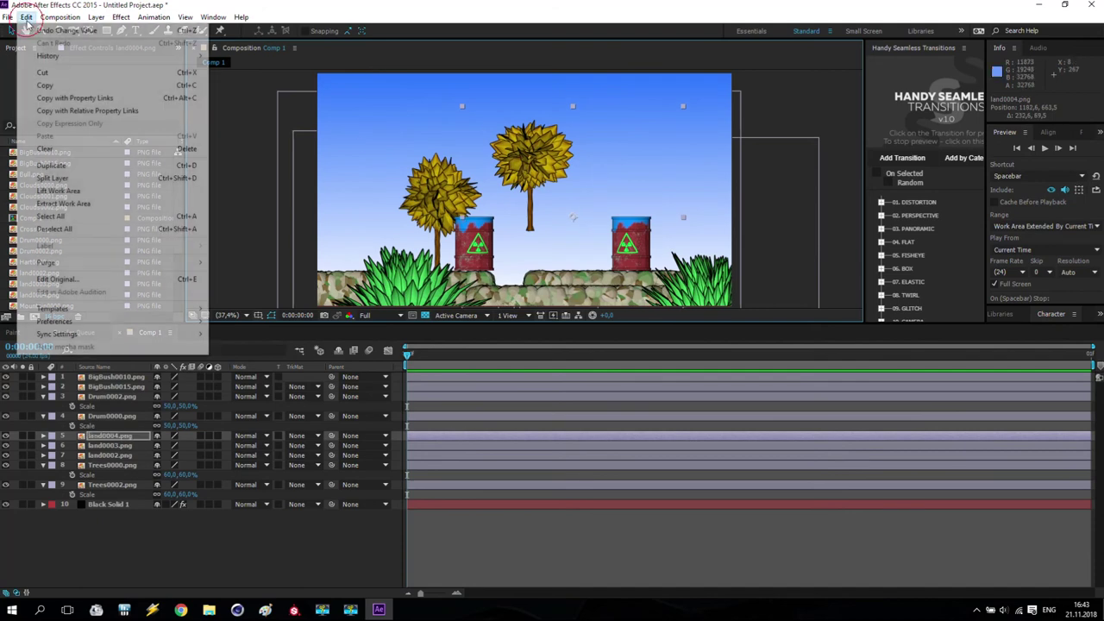
{"action": "left_click", "coordinate": [52, 31]}
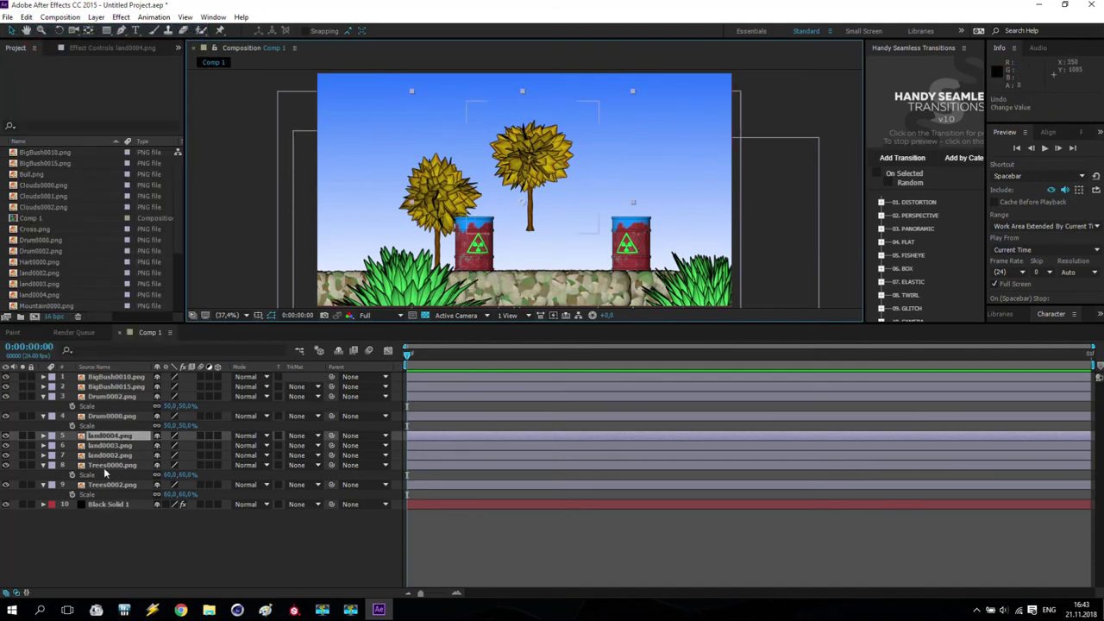
Step: Stand Trees0002.png on the ground just left of the right drum
{"action": "left_click", "coordinate": [104, 486]}
{"action": "left_click_drag", "start_coordinate": [549, 161], "coordinate": [611, 200]}
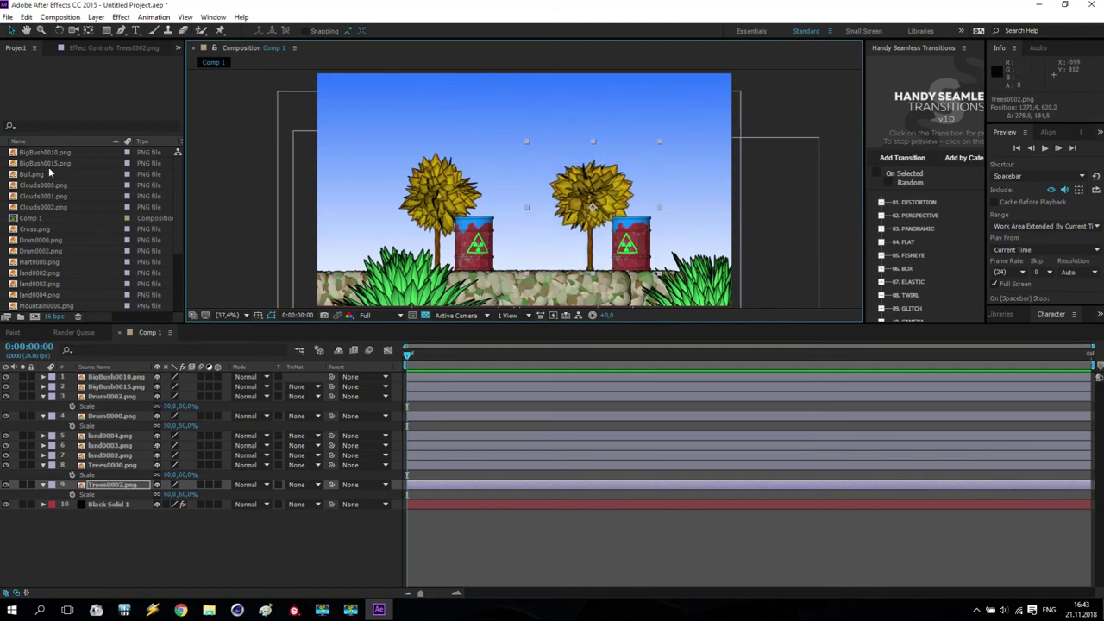
Step: Add SmallBash0002.png and SmallBash0004.png to Comp 1 between the land layers and the tree layers
{"action": "scroll", "coordinate": [62, 267], "scroll_direction": "down", "scroll_amount": 3}
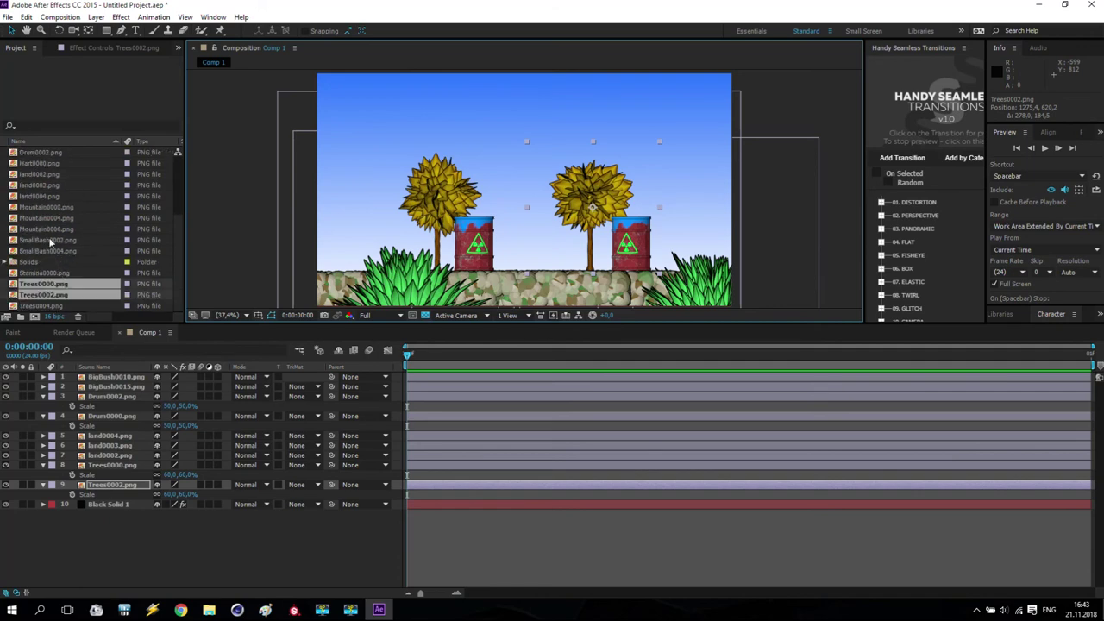
{"action": "left_click", "coordinate": [50, 241]}
{"action": "left_click", "coordinate": [56, 252], "text": "shift"}
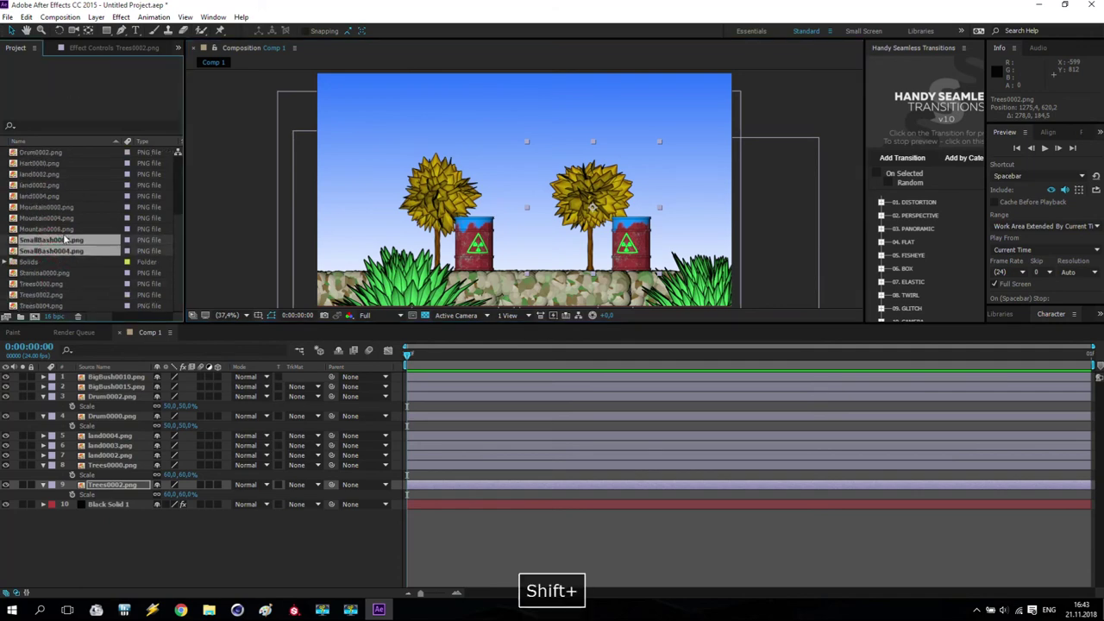
{"action": "left_click_drag", "start_coordinate": [67, 245], "coordinate": [128, 466]}
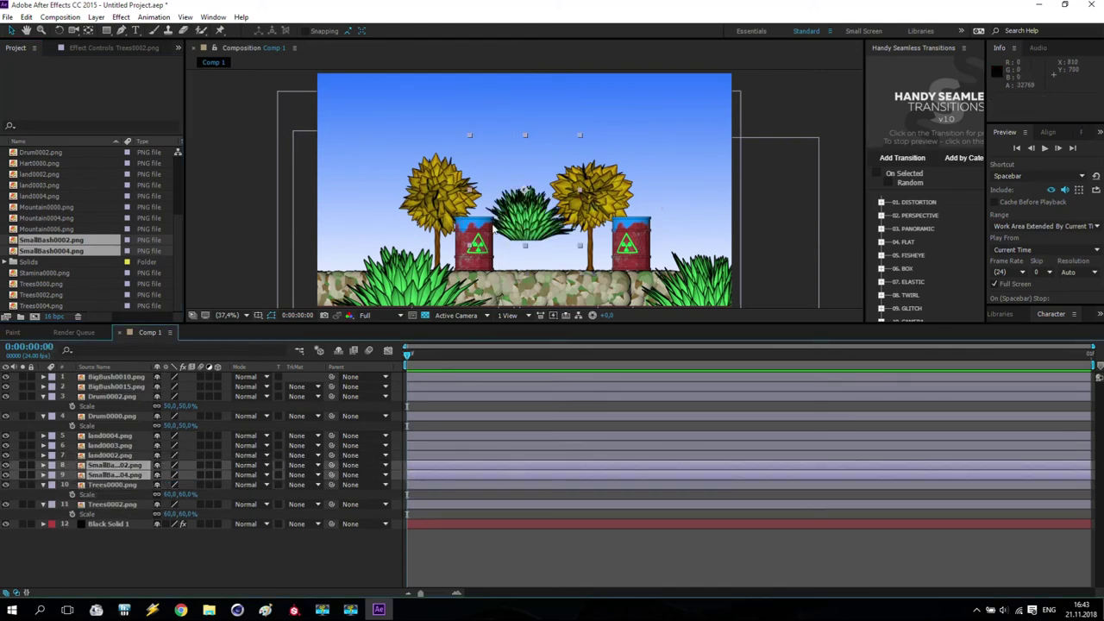
Step: Move both small bushes together to the right of the right drum and set their scale to 60%
{"action": "left_click_drag", "start_coordinate": [537, 231], "coordinate": [697, 252]}
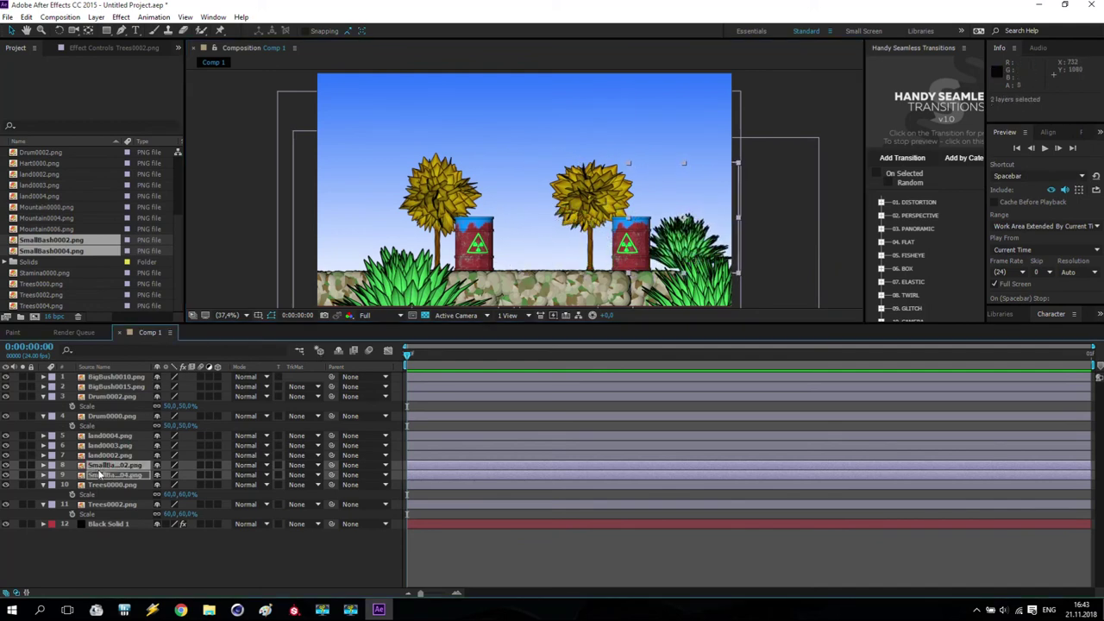
{"action": "key", "text": "shift"}
{"action": "left_click", "coordinate": [101, 504]}
{"action": "left_click", "coordinate": [104, 465]}
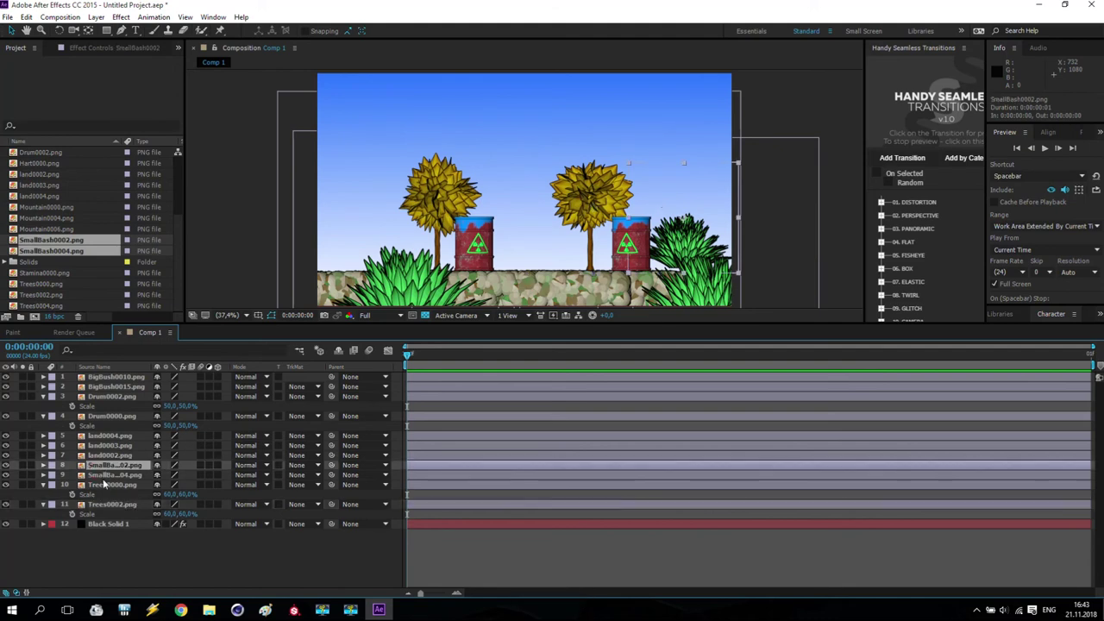
{"action": "left_click", "coordinate": [103, 475], "text": "shift"}
{"action": "key", "text": "s"}
{"action": "left_click", "coordinate": [169, 474]}
{"action": "type", "text": "50"}
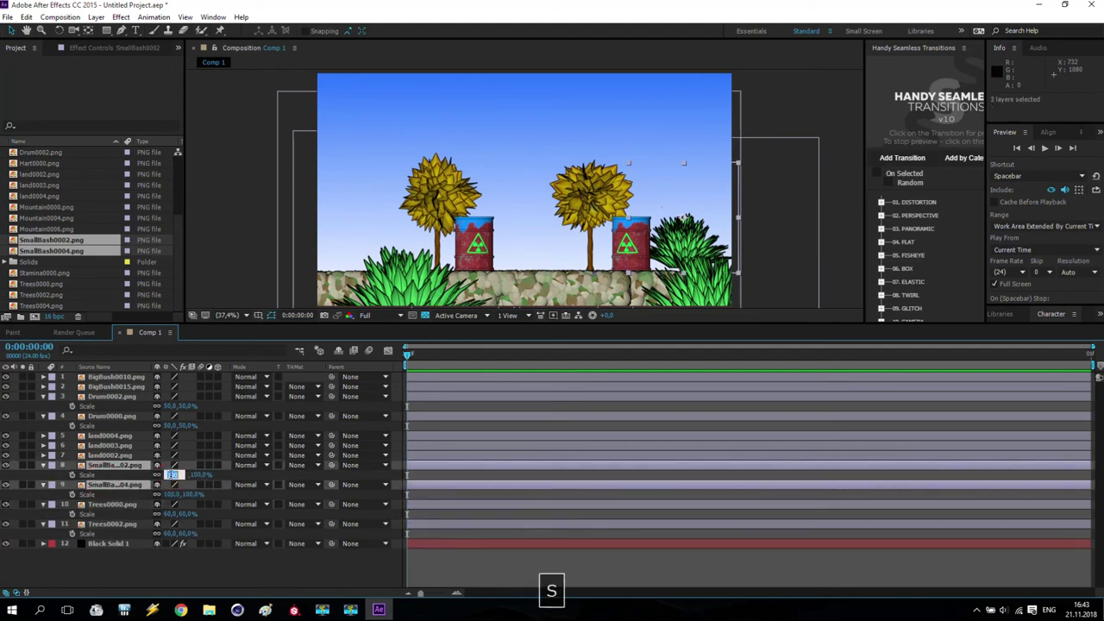
{"action": "key", "text": "Return"}
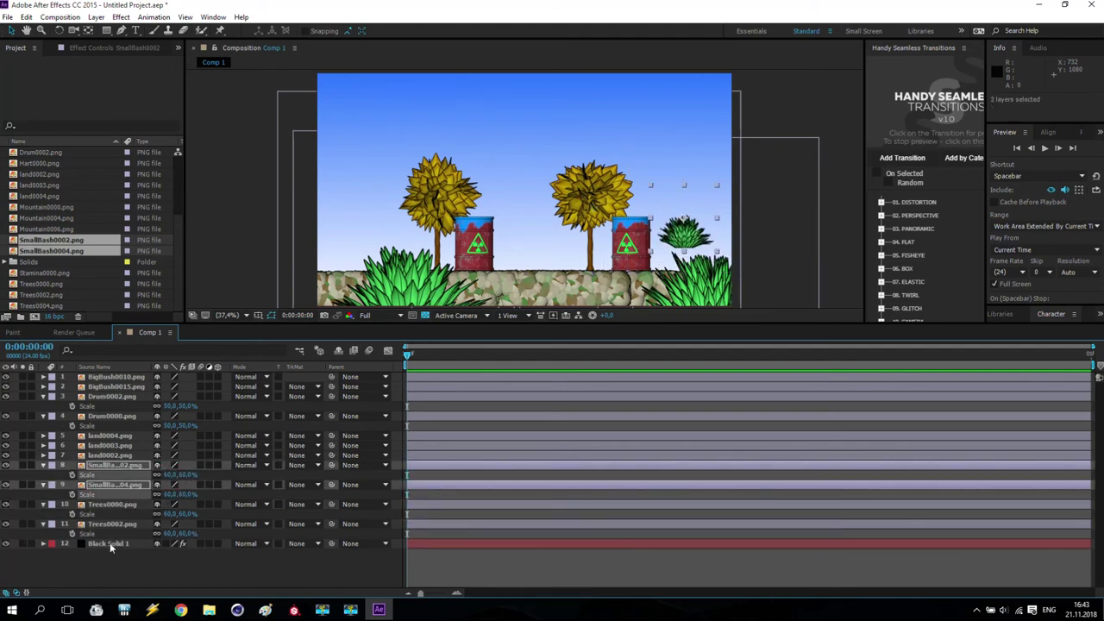
Step: Place SmallBash0002.png on the ground at the frame's left edge and SmallBash0004.png at the base of the right tree
{"action": "left_click", "coordinate": [105, 474]}
{"action": "left_click", "coordinate": [105, 467]}
{"action": "left_click_drag", "start_coordinate": [679, 239], "coordinate": [330, 266]}
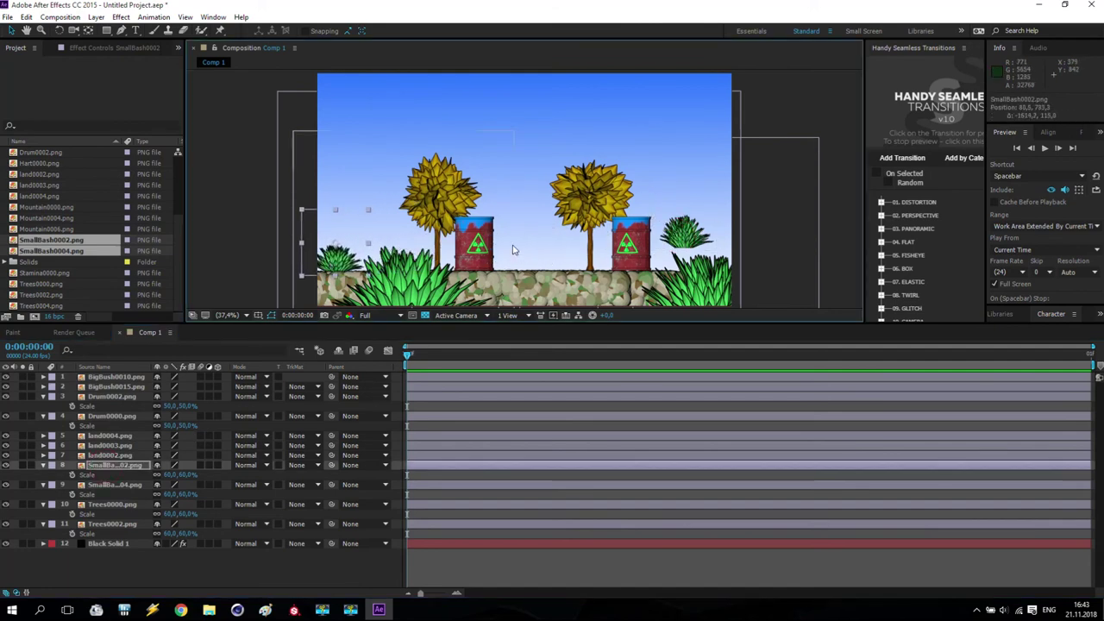
{"action": "left_click", "coordinate": [681, 240]}
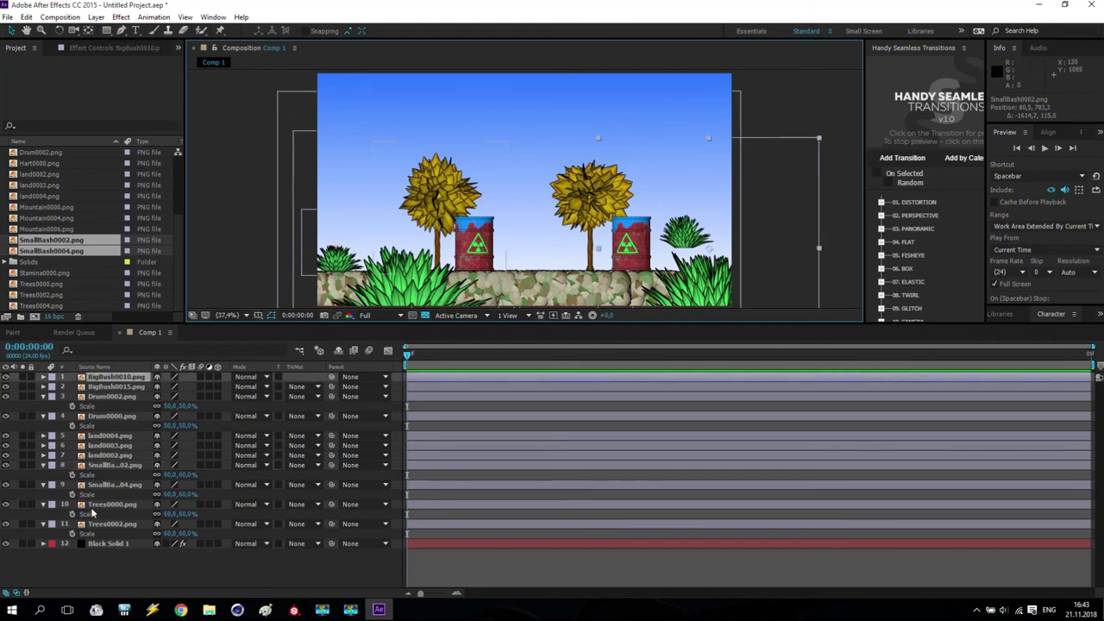
{"action": "left_click", "coordinate": [105, 485]}
{"action": "left_click_drag", "start_coordinate": [686, 233], "coordinate": [577, 263]}
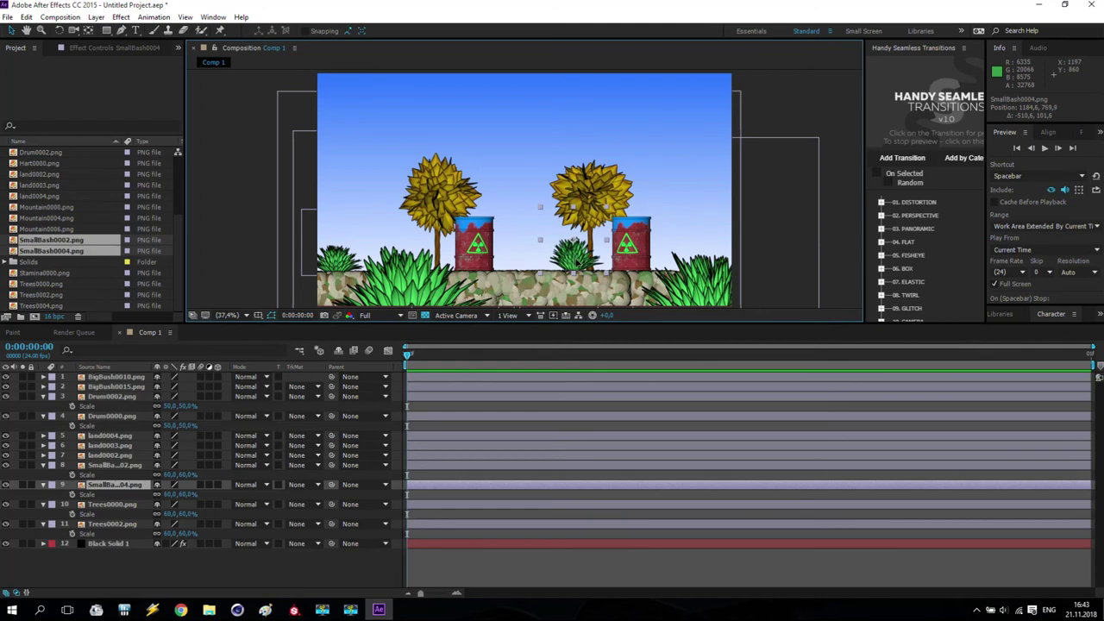
Step: Add Mountain0000.png and Mountain0004.png directly above Black Solid 1 and position them side by side as the backdrop behind the ground
{"action": "left_click", "coordinate": [52, 208]}
{"action": "left_click", "coordinate": [57, 217], "text": "shift"}
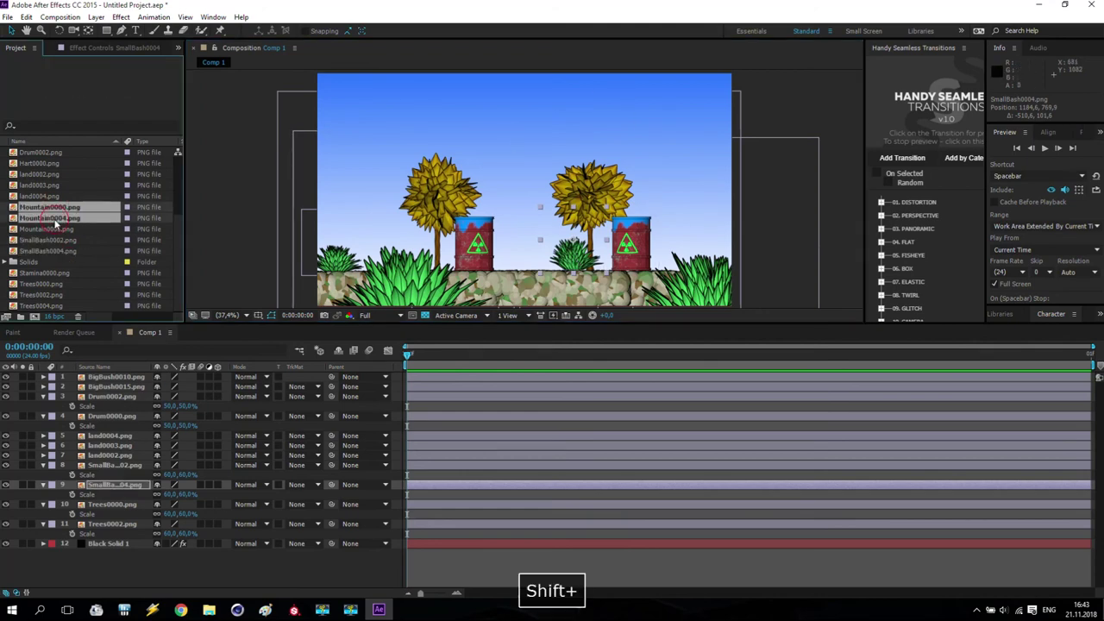
{"action": "left_click_drag", "start_coordinate": [125, 369], "coordinate": [127, 529]}
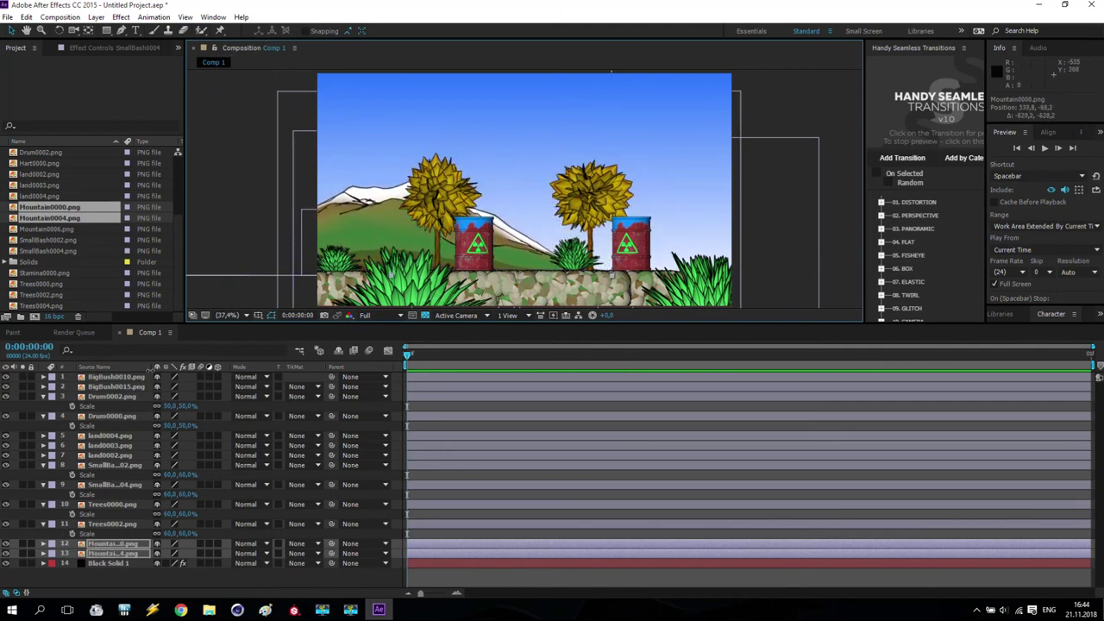
{"action": "left_click", "coordinate": [128, 581]}
{"action": "left_click", "coordinate": [117, 553]}
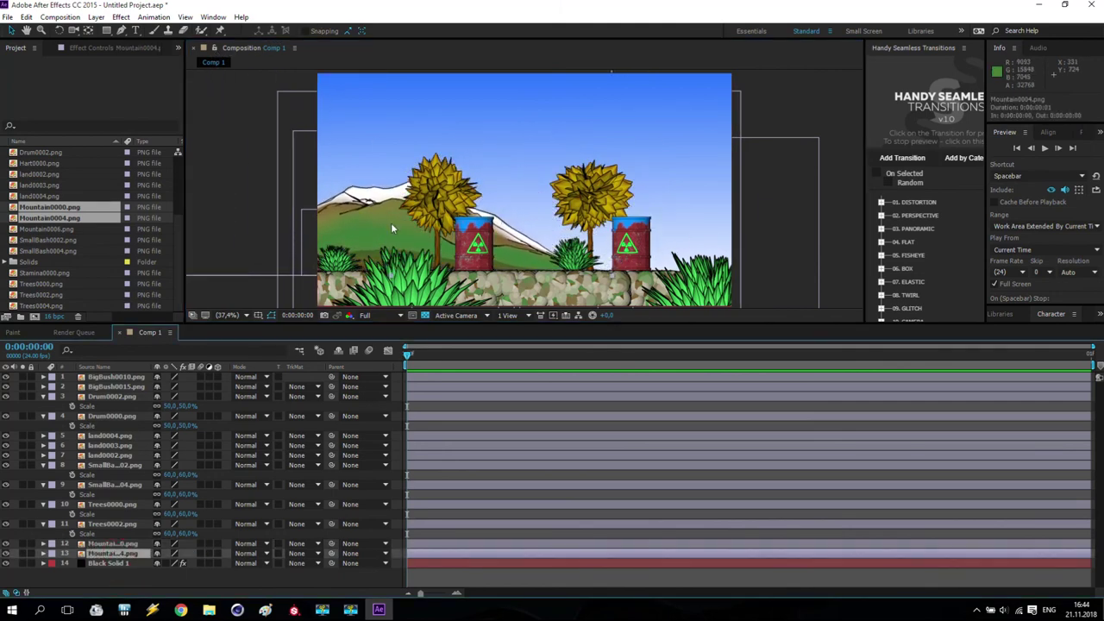
{"action": "left_click_drag", "start_coordinate": [488, 194], "coordinate": [659, 226]}
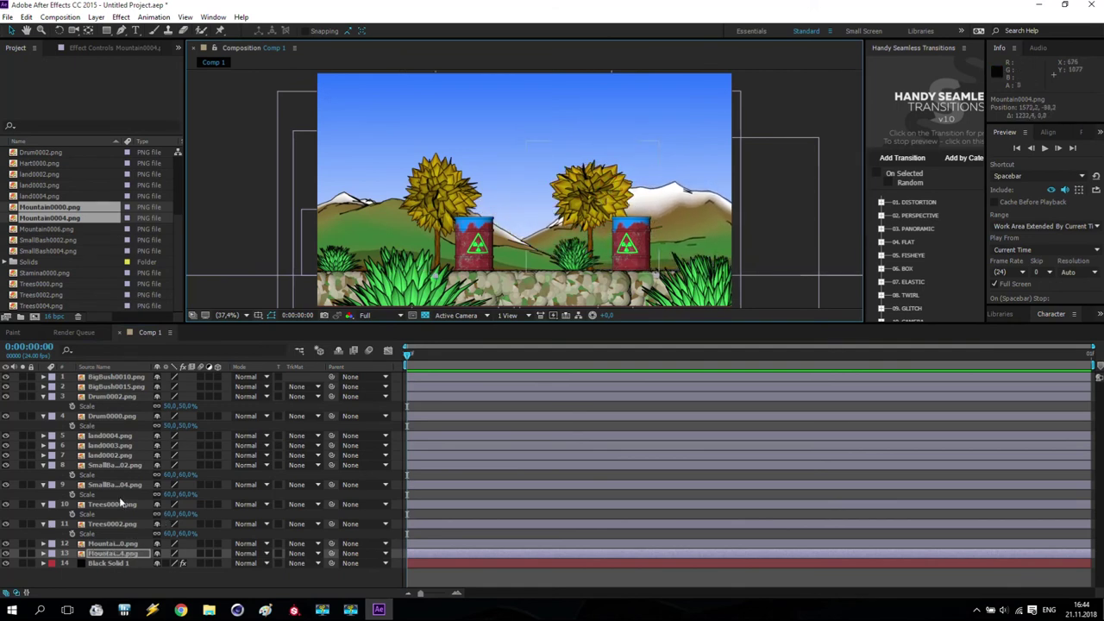
Step: Move Trees0000.png right along the ground so it stands between the two drums, just right of the left one
{"action": "left_click", "coordinate": [117, 507]}
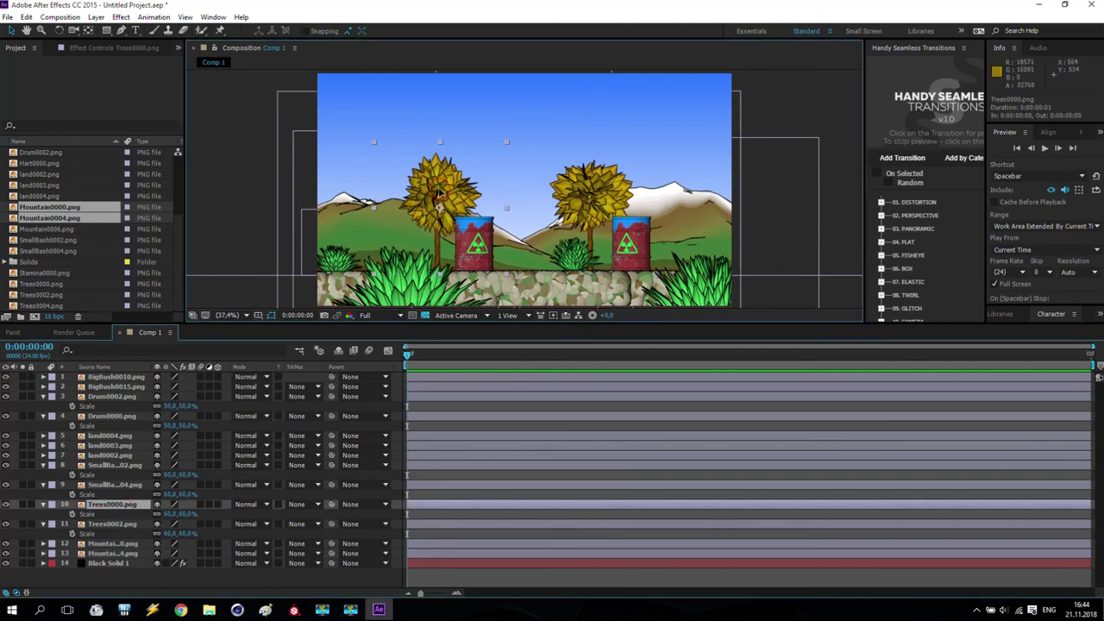
{"action": "left_click_drag", "start_coordinate": [438, 193], "coordinate": [508, 195]}
{"action": "key", "text": "Return"}
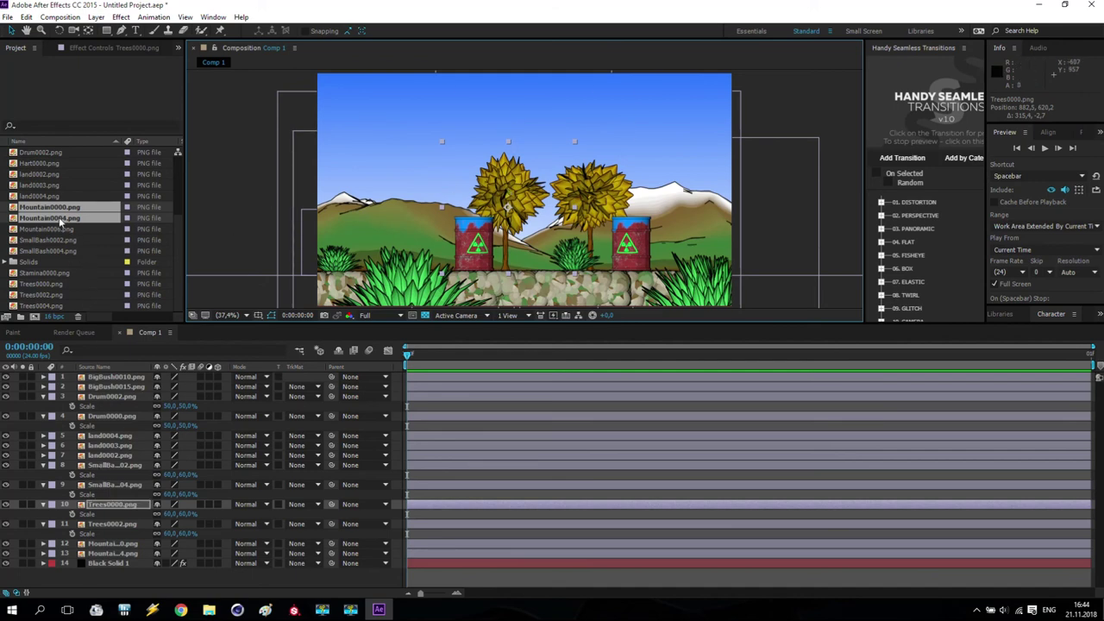
Step: Add Clouds0000.png, Clouds0001.png and Clouds0002.png directly above Black Solid 1 and set their scale to 60%
{"action": "scroll", "coordinate": [61, 259], "scroll_direction": "up", "scroll_amount": 3}
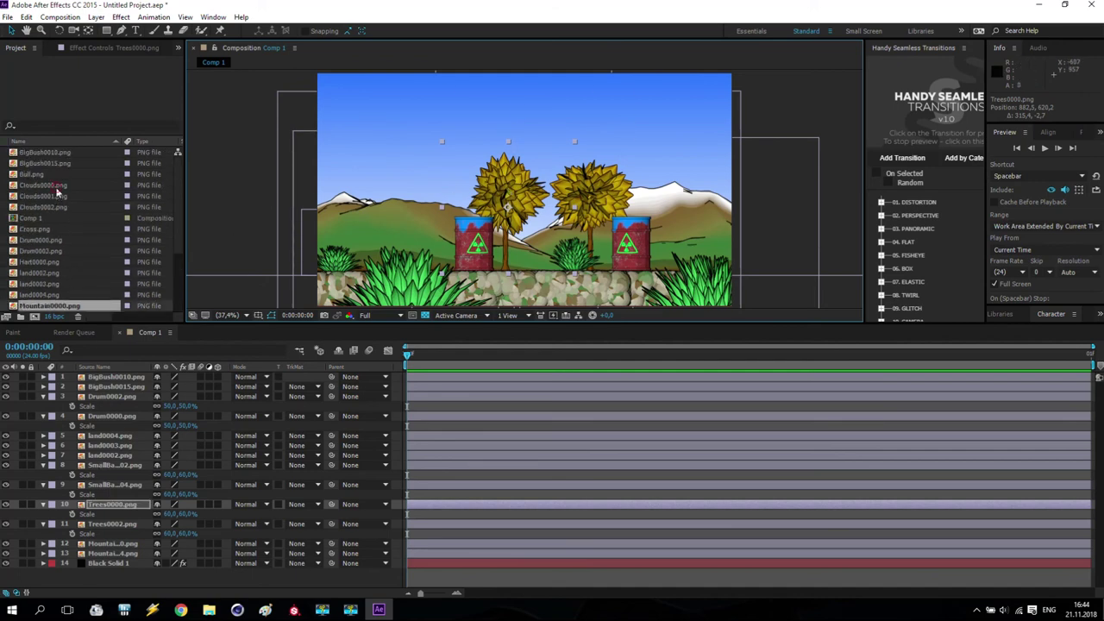
{"action": "left_click", "coordinate": [57, 185]}
{"action": "left_click", "coordinate": [62, 205], "text": "shift"}
{"action": "left_click_drag", "start_coordinate": [64, 186], "coordinate": [130, 558]}
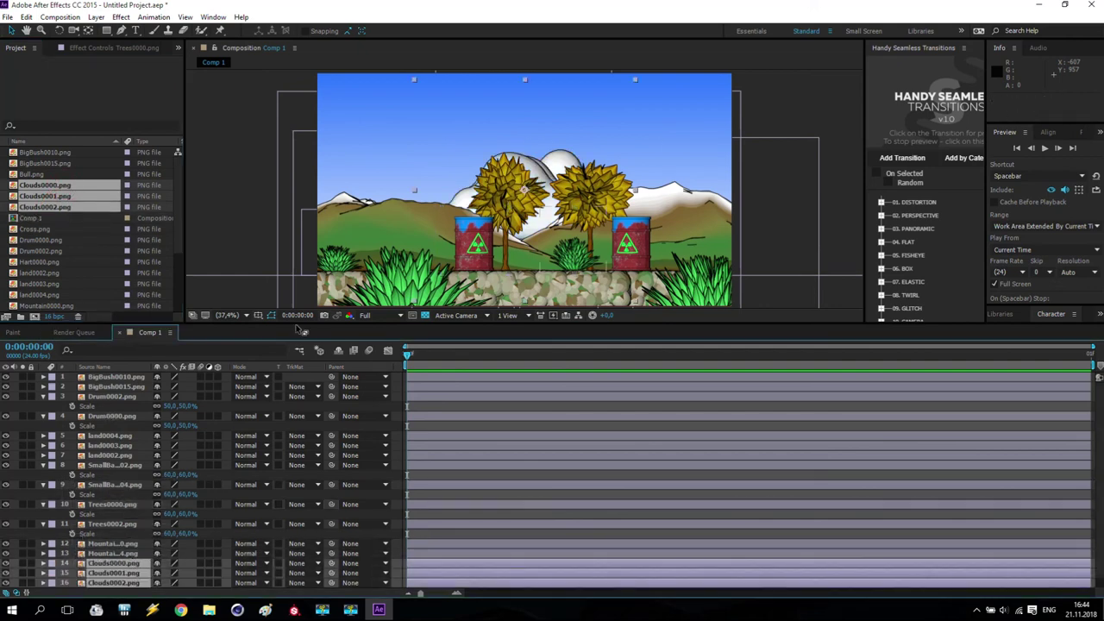
{"action": "key", "text": "s"}
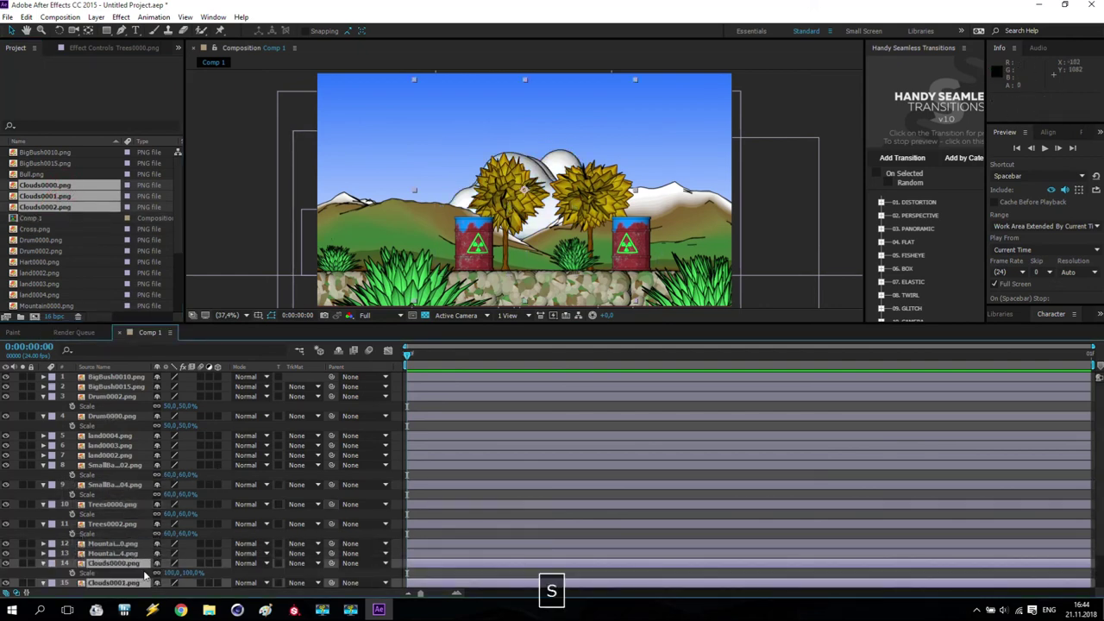
{"action": "left_click", "coordinate": [172, 572]}
{"action": "type", "text": "60"}
{"action": "key", "text": "Return"}
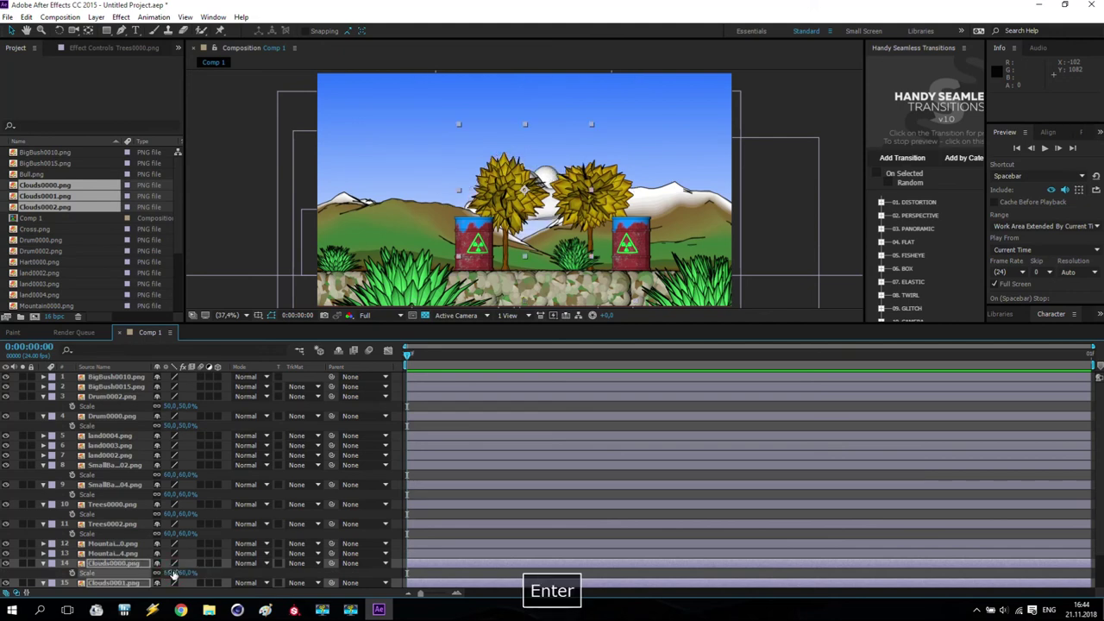
Step: Move the three clouds together into the sky at the frame's upper left and make them 3D layers
{"action": "scroll", "coordinate": [336, 506], "scroll_direction": "down", "scroll_amount": 2}
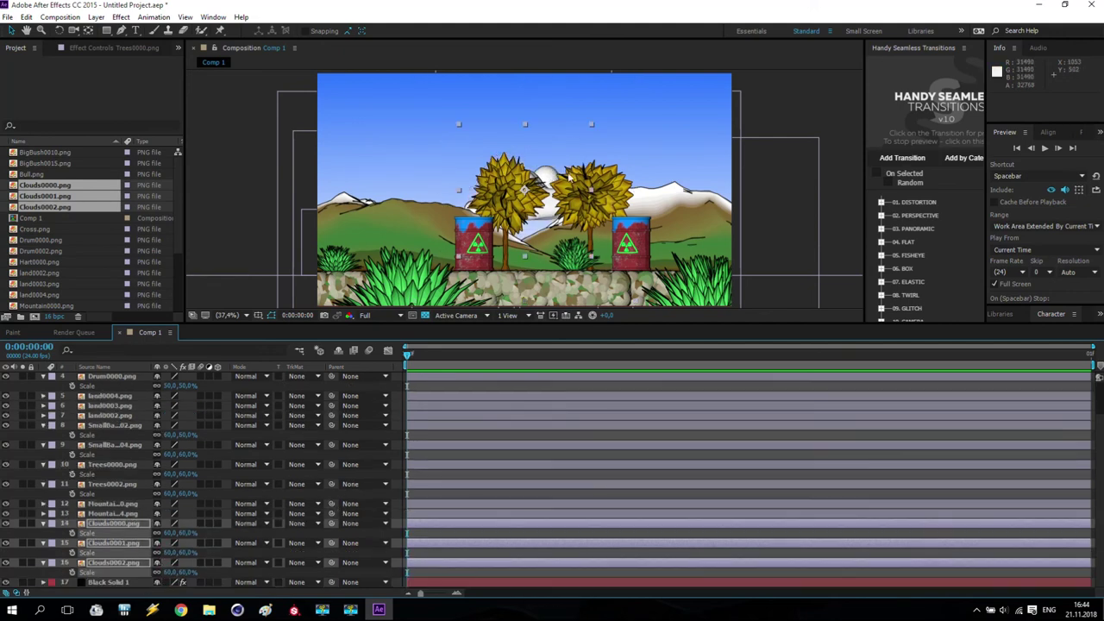
{"action": "left_click_drag", "start_coordinate": [548, 173], "coordinate": [382, 141]}
{"action": "left_click", "coordinate": [111, 564], "text": "shift"}
{"action": "left_click", "coordinate": [217, 545]}
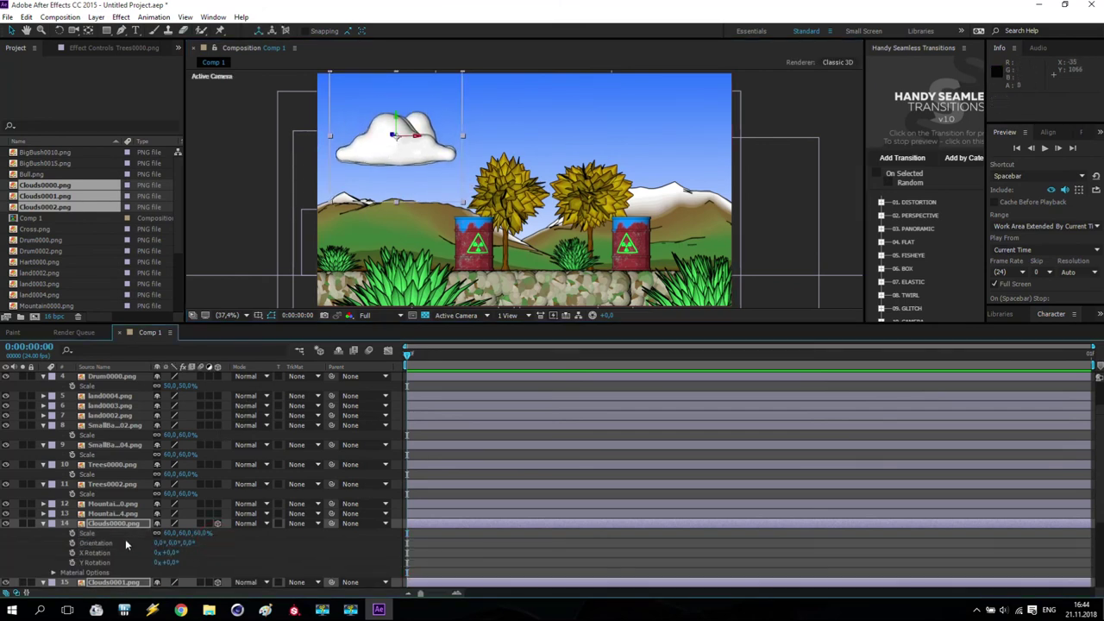
{"action": "left_click", "coordinate": [97, 514]}
{"action": "left_click", "coordinate": [47, 523]}
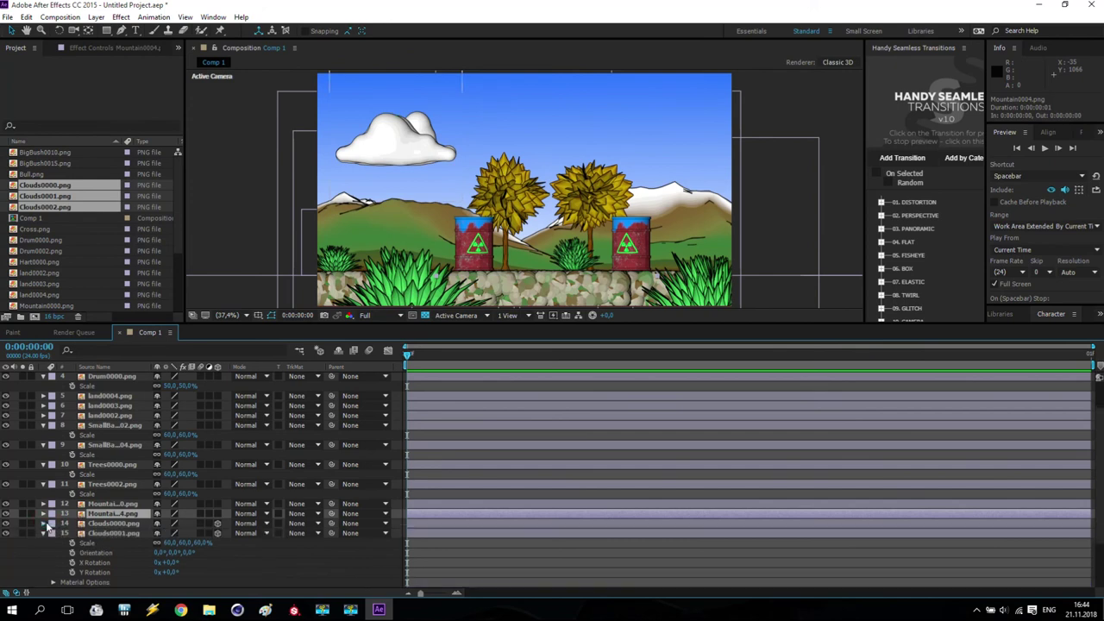
{"action": "left_click", "coordinate": [46, 534]}
{"action": "left_click", "coordinate": [45, 544]}
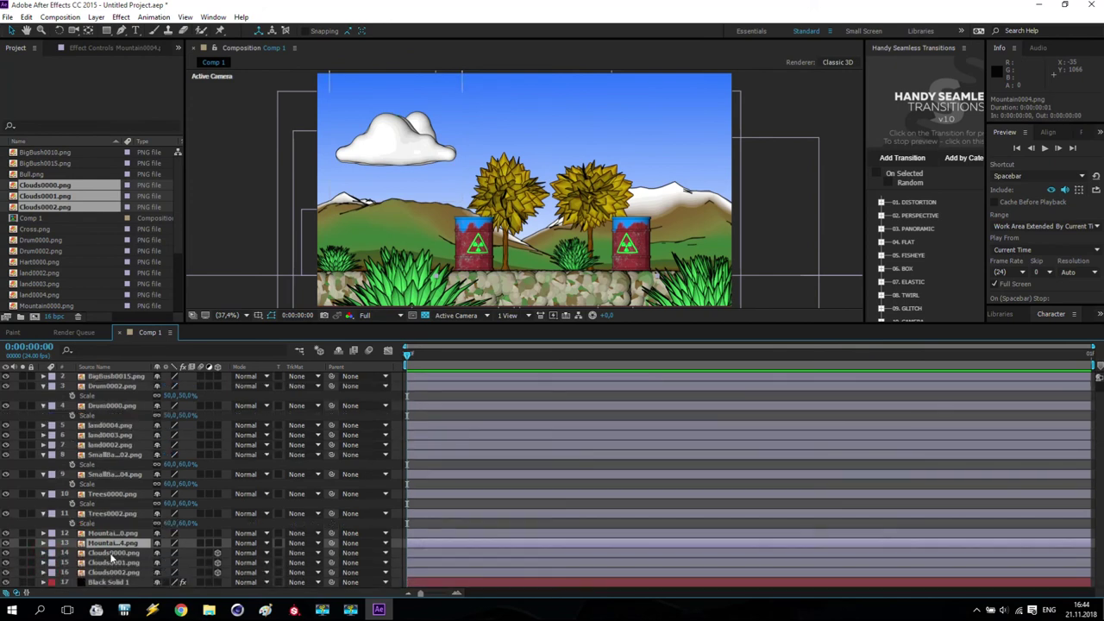
Step: Spread the clouds out: Clouds0000.png to the sky's upper right and Clouds0002.png to the middle behind the two trees
{"action": "left_click_drag", "start_coordinate": [436, 138], "coordinate": [704, 116]}
{"action": "left_click", "coordinate": [392, 154]}
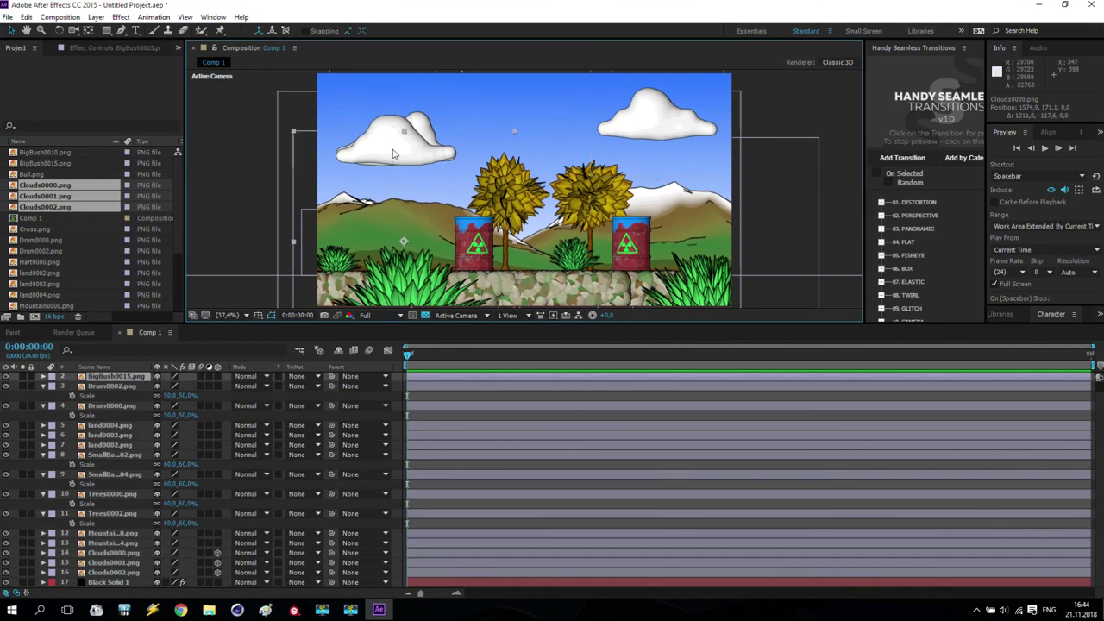
{"action": "left_click", "coordinate": [108, 573]}
{"action": "left_click_drag", "start_coordinate": [396, 157], "coordinate": [549, 171]}
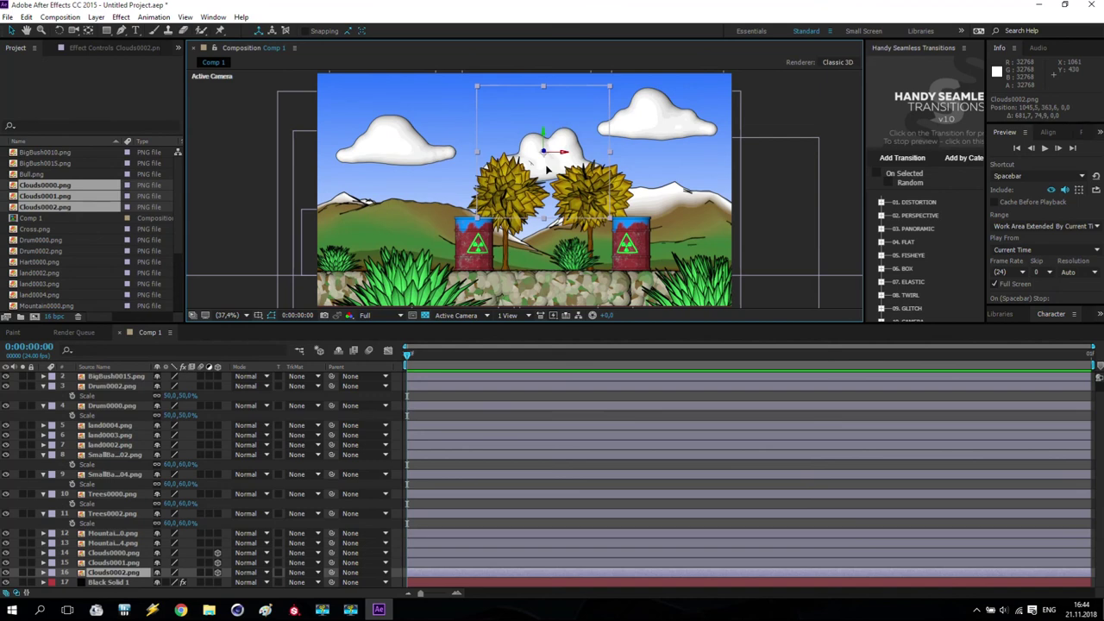
Step: Add Bull.png directly below BigBush0015.png, scale it to 50% and stand it on the ground left of the left drum
{"action": "left_click_drag", "start_coordinate": [42, 173], "coordinate": [127, 394]}
{"action": "left_click_drag", "start_coordinate": [492, 229], "coordinate": [398, 213]}
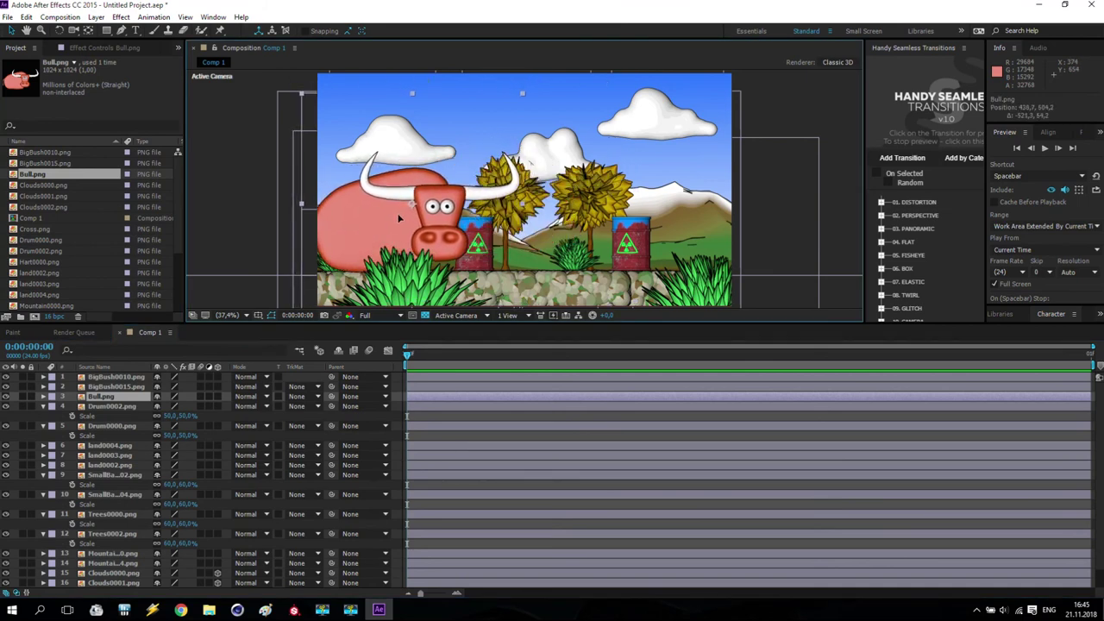
{"action": "left_click", "coordinate": [110, 398]}
{"action": "key", "text": "s"}
{"action": "left_click", "coordinate": [173, 405]}
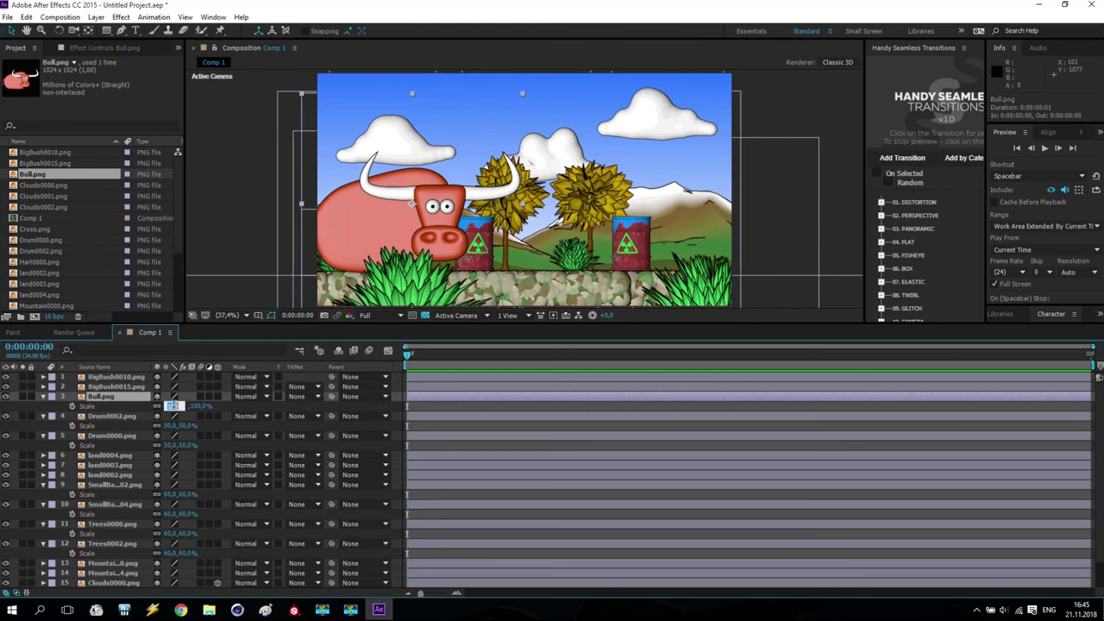
{"action": "type", "text": "60"}
{"action": "key", "text": "Return"}
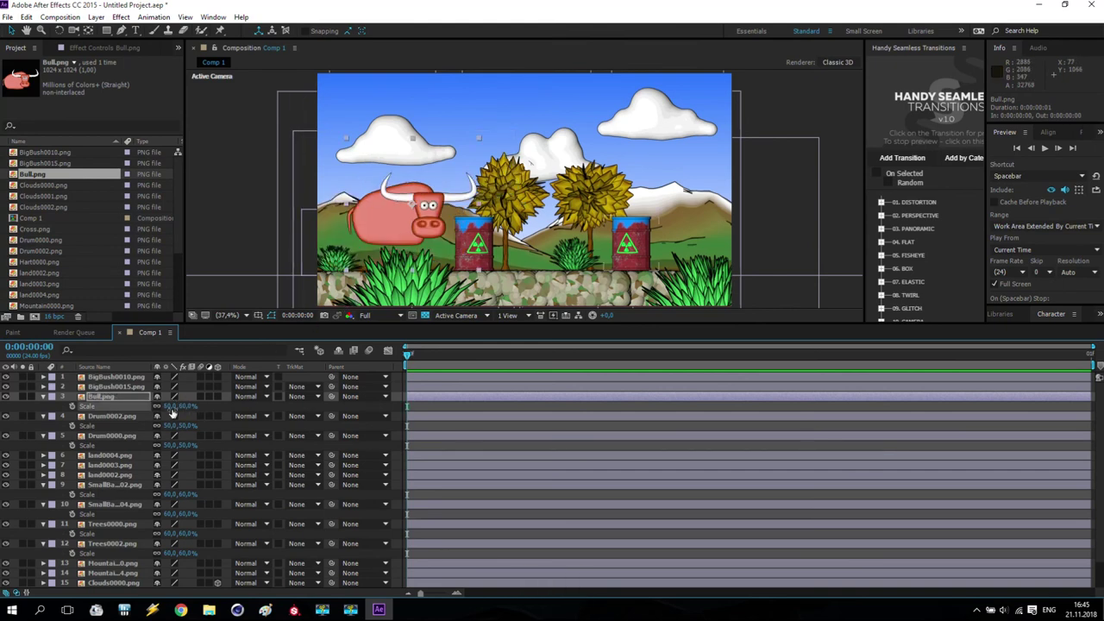
{"action": "key", "text": "Return"}
{"action": "left_click_drag", "start_coordinate": [406, 238], "coordinate": [373, 253]}
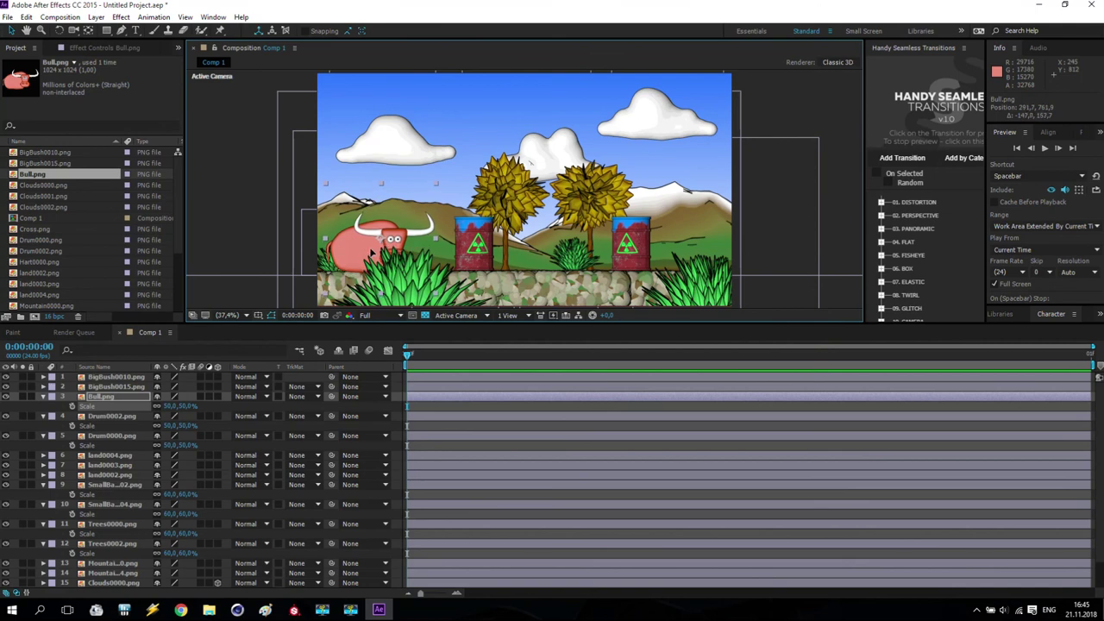
{"action": "left_click_drag", "start_coordinate": [385, 266], "coordinate": [383, 269]}
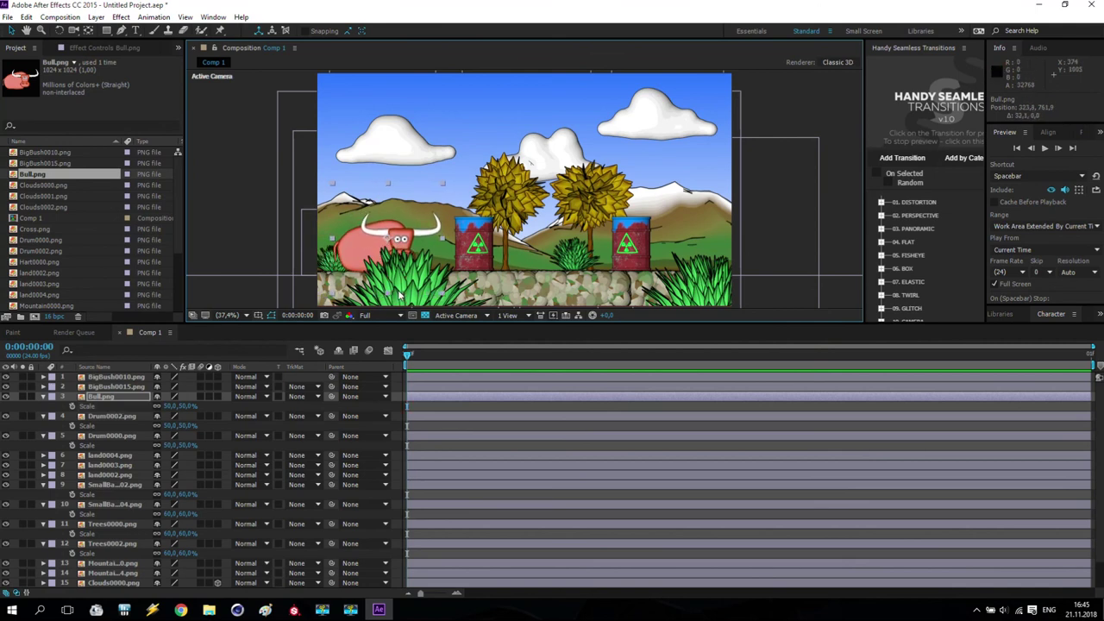
Step: Move BigBush0015.png right and slightly down so it stands in front of the left drum and clears the bull's face
{"action": "left_click", "coordinate": [414, 289]}
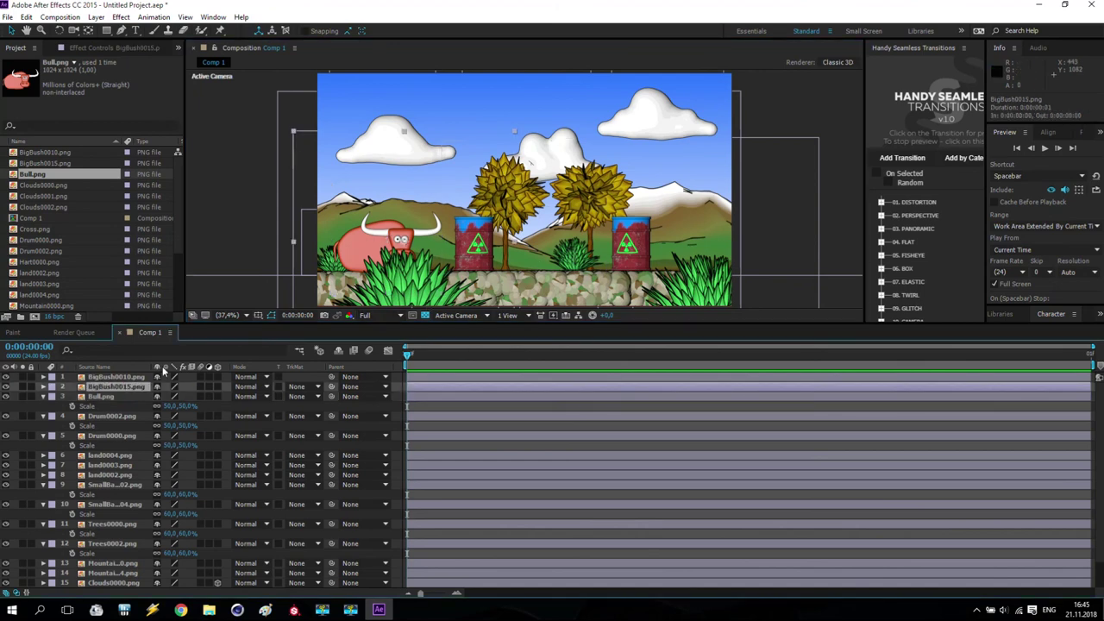
{"action": "left_click_drag", "start_coordinate": [128, 380], "coordinate": [130, 386]}
{"action": "left_click", "coordinate": [420, 300]}
{"action": "left_click_drag", "start_coordinate": [420, 300], "coordinate": [457, 307]}
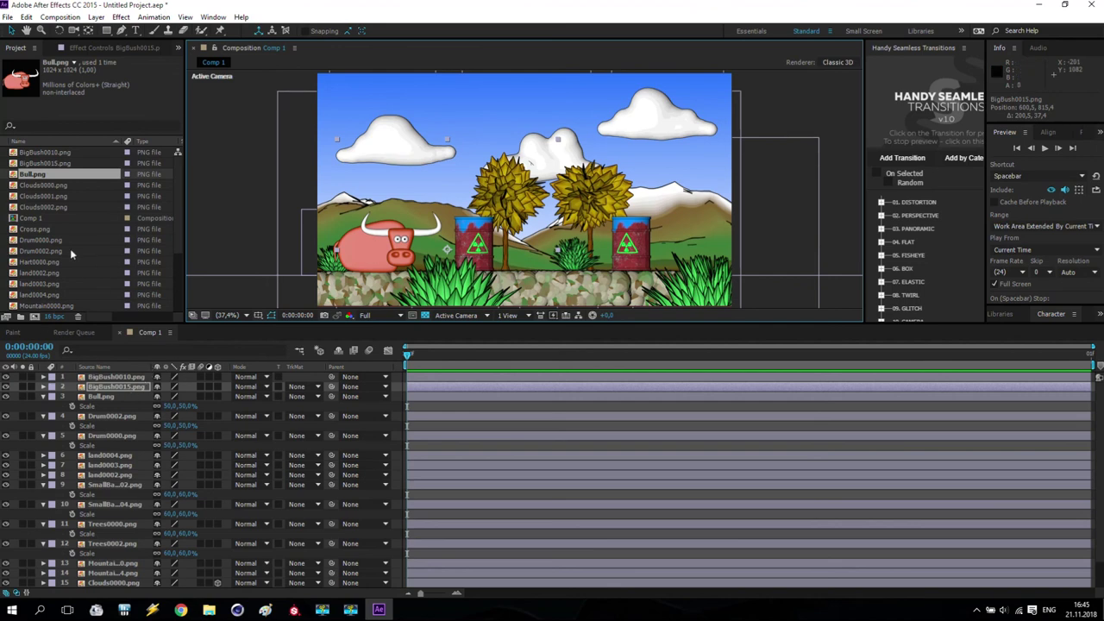
Step: Add Cross.png as the top layer, scale it to 30% and place it in the frame's upper-right corner
{"action": "left_click_drag", "start_coordinate": [52, 229], "coordinate": [122, 378]}
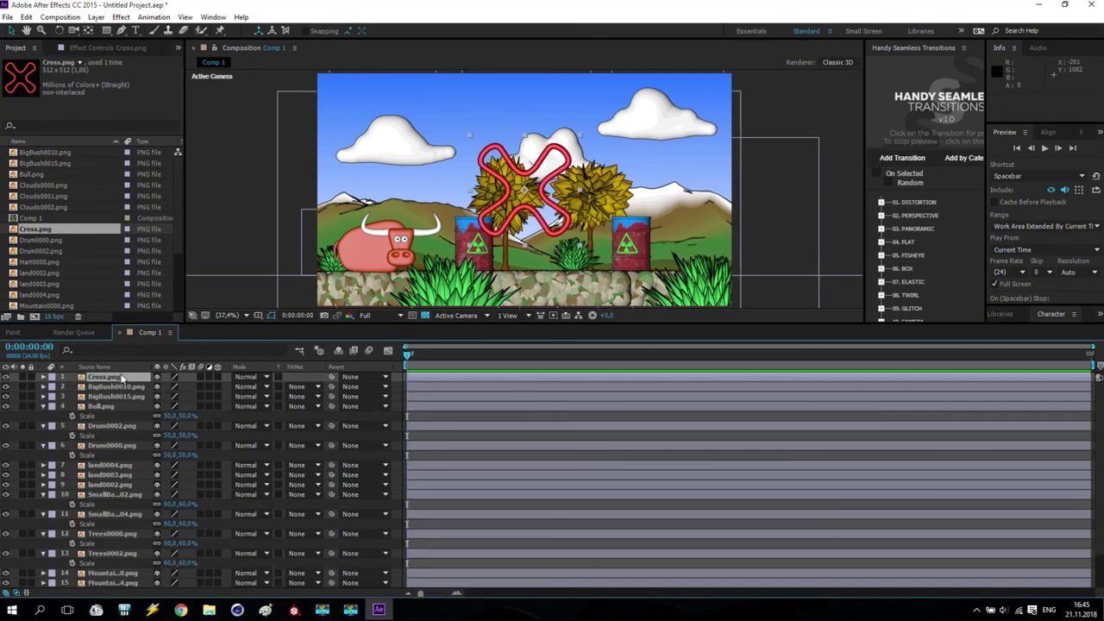
{"action": "key", "text": "s"}
{"action": "left_click", "coordinate": [170, 387]}
{"action": "type", "text": "50"}
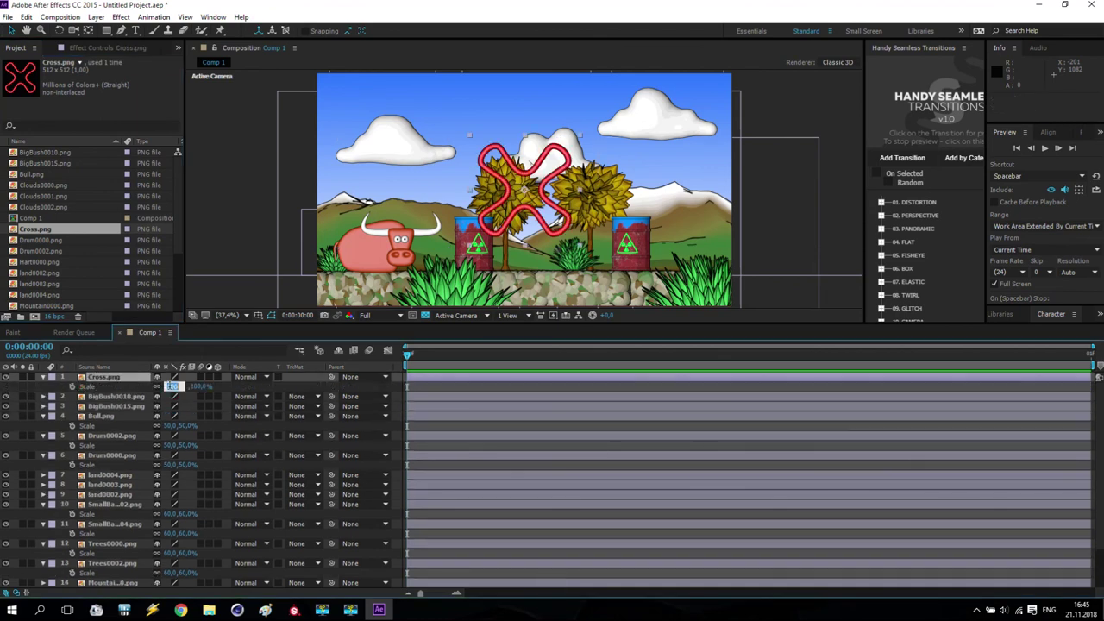
{"action": "key", "text": "Return"}
{"action": "left_click_drag", "start_coordinate": [592, 170], "coordinate": [707, 116]}
{"action": "left_click", "coordinate": [171, 386]}
{"action": "type", "text": "30"}
{"action": "key", "text": "Return"}
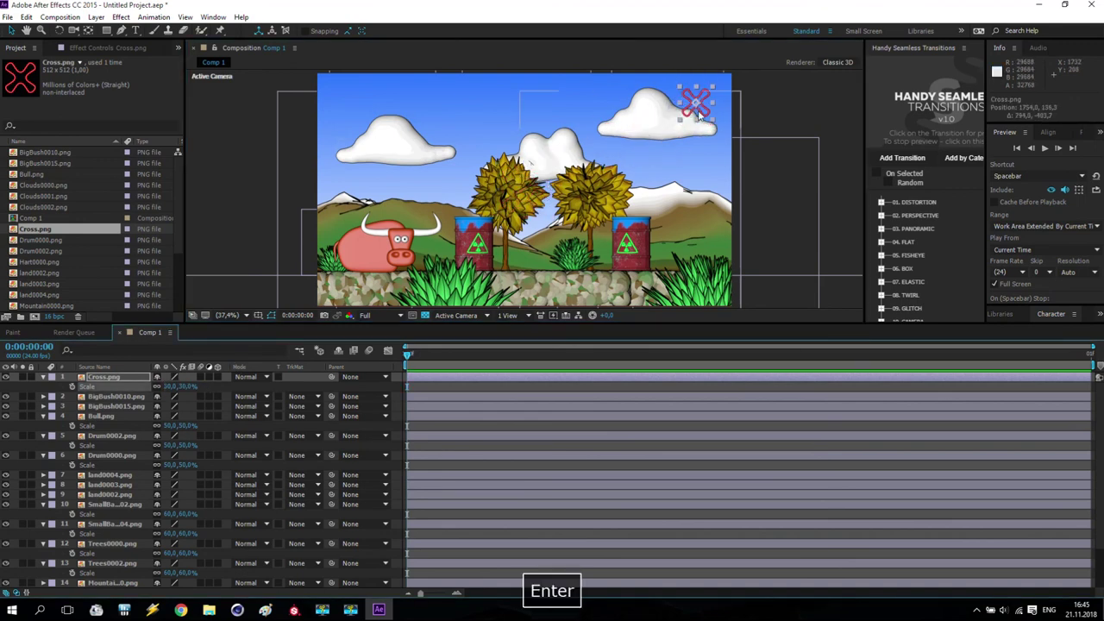
{"action": "left_click_drag", "start_coordinate": [703, 110], "coordinate": [712, 98]}
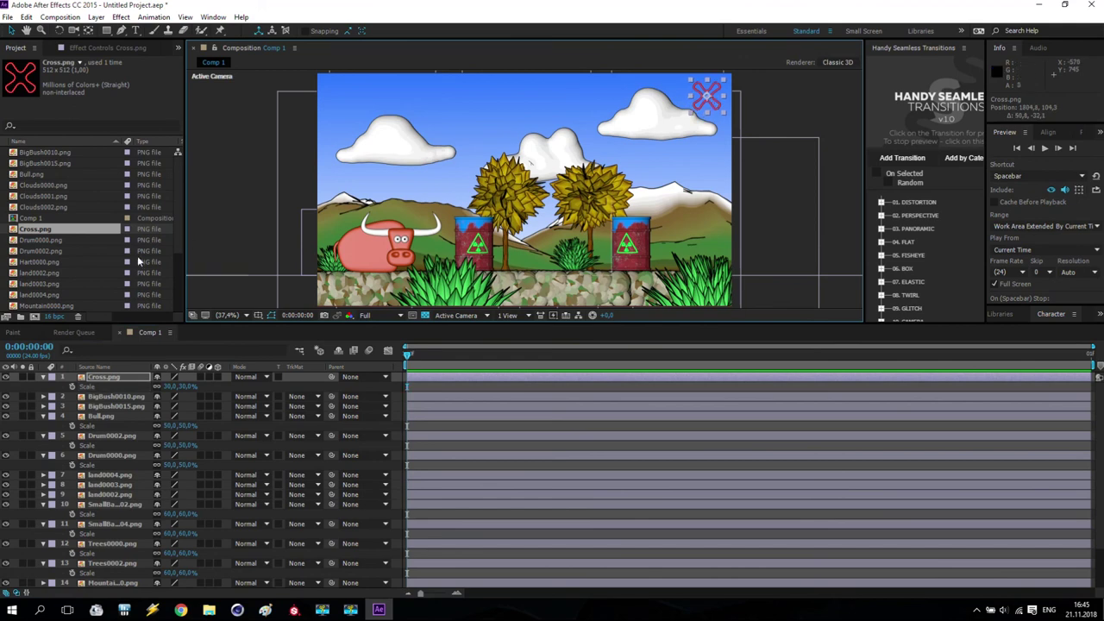
Step: Add Hart0000.png as the top layer, scale it to 40% and place it in the frame's upper-left corner
{"action": "left_click", "coordinate": [54, 263]}
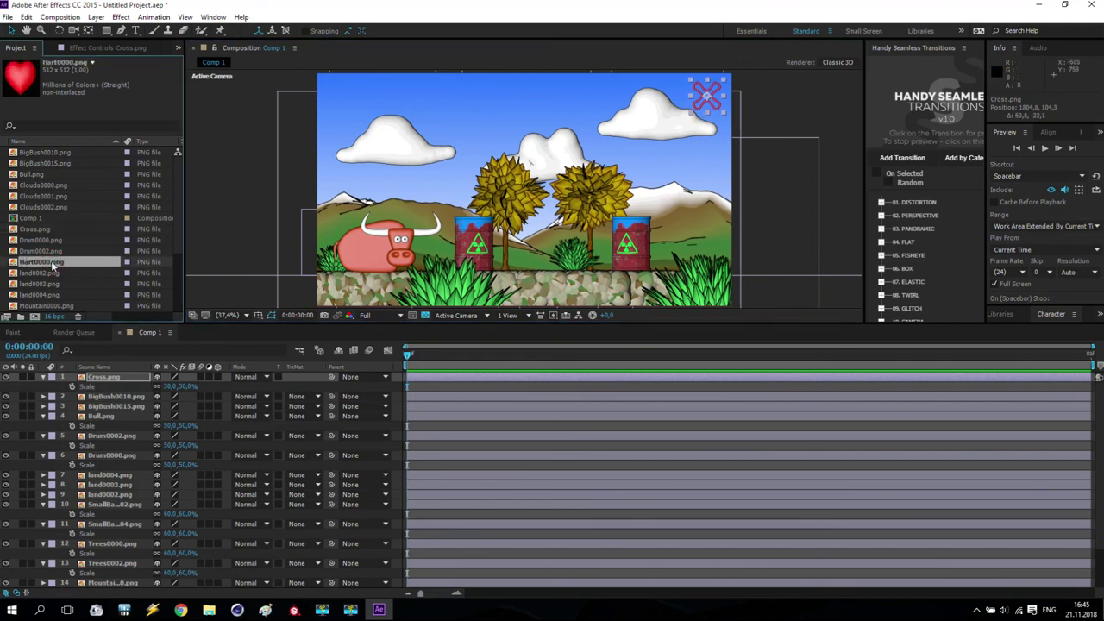
{"action": "left_click_drag", "start_coordinate": [52, 266], "coordinate": [118, 380]}
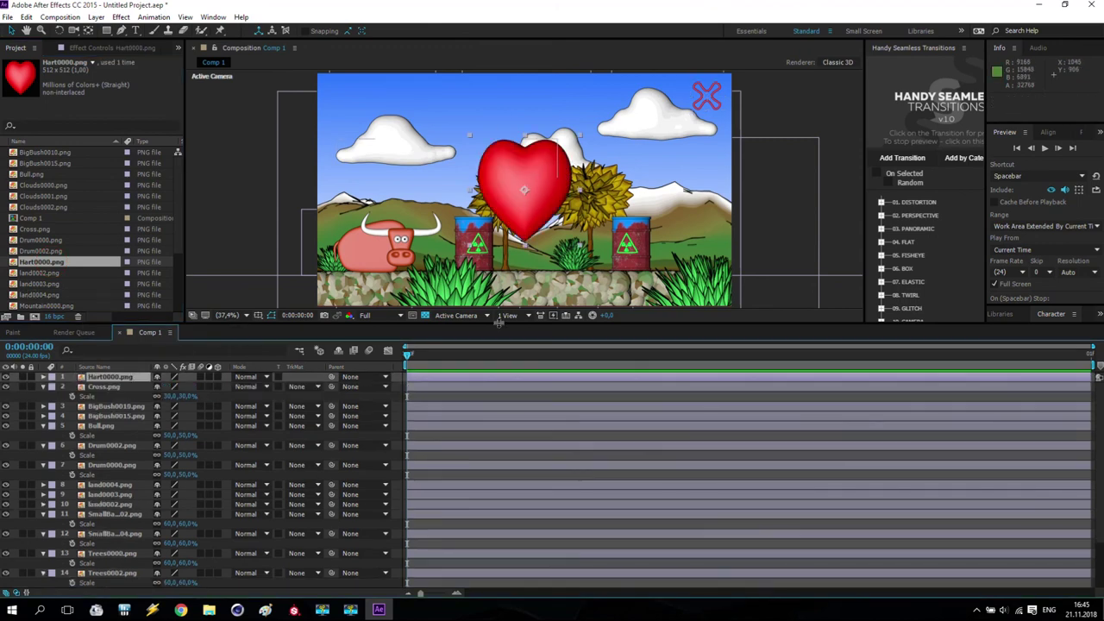
{"action": "key", "text": "s"}
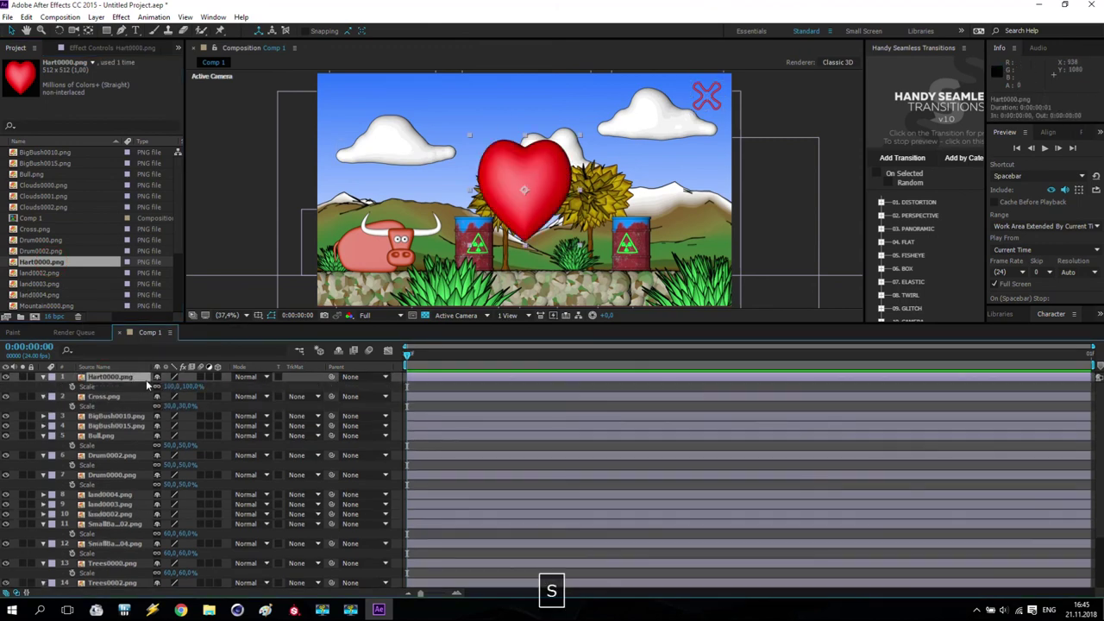
{"action": "left_click", "coordinate": [171, 385]}
{"action": "type", "text": "30"}
{"action": "key", "text": "Return"}
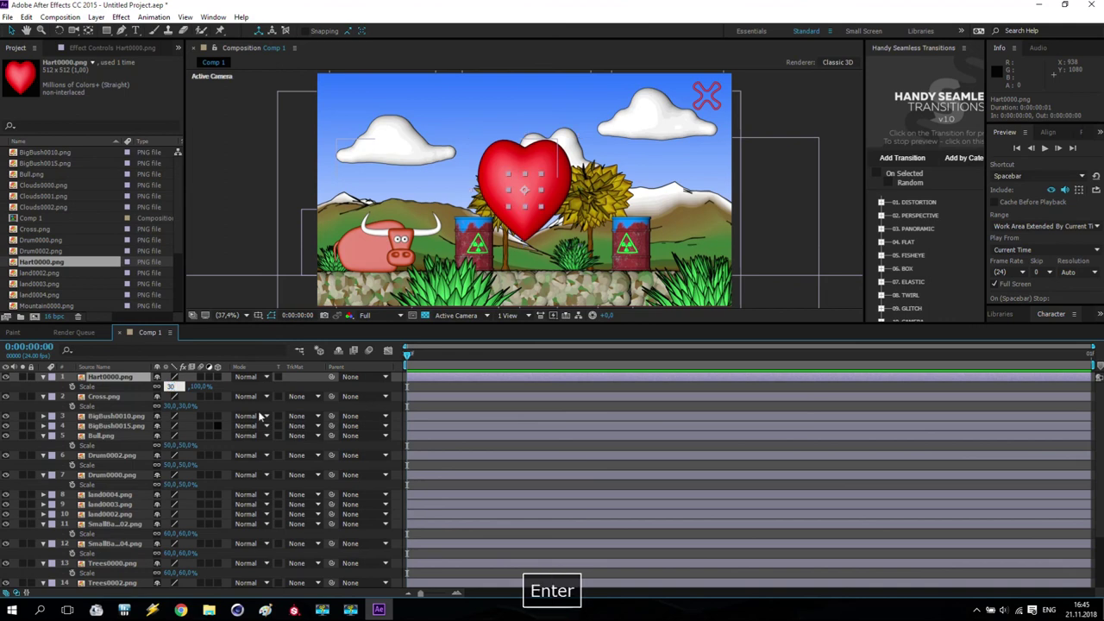
{"action": "left_click", "coordinate": [171, 386]}
{"action": "type", "text": "40"}
{"action": "key", "text": "Return"}
{"action": "left_click_drag", "start_coordinate": [528, 200], "coordinate": [343, 108]}
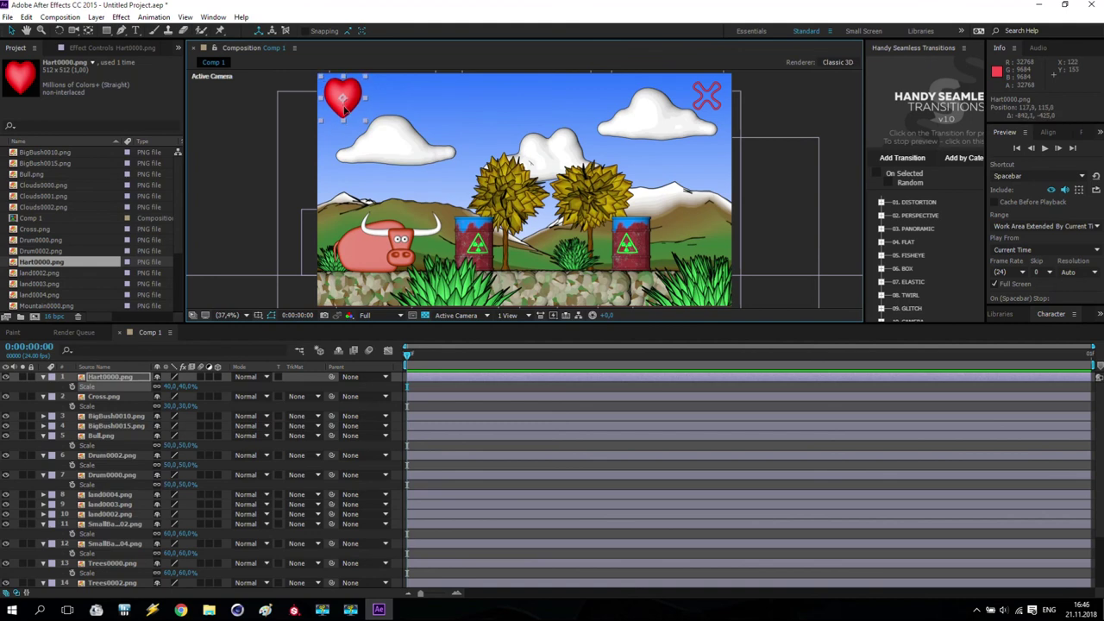
Step: Add Stamina0000.png as the top layer, scale it to 40% and place it just right of the heart
{"action": "scroll", "coordinate": [73, 249], "scroll_direction": "down", "scroll_amount": 2}
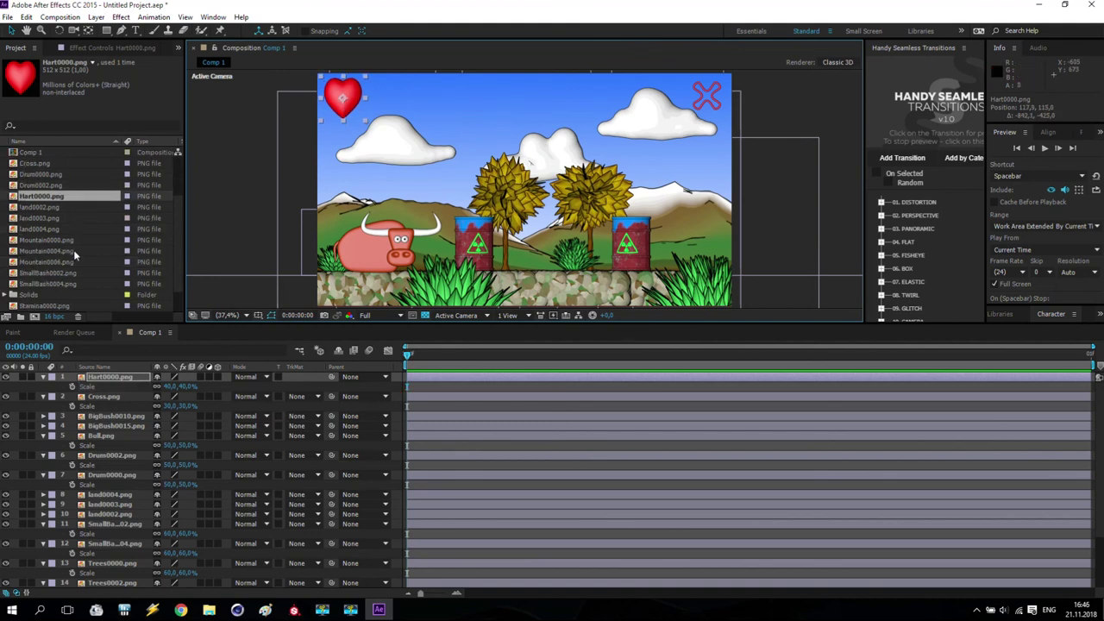
{"action": "scroll", "coordinate": [73, 249], "scroll_direction": "down", "scroll_amount": 1}
{"action": "left_click_drag", "start_coordinate": [56, 273], "coordinate": [126, 381]}
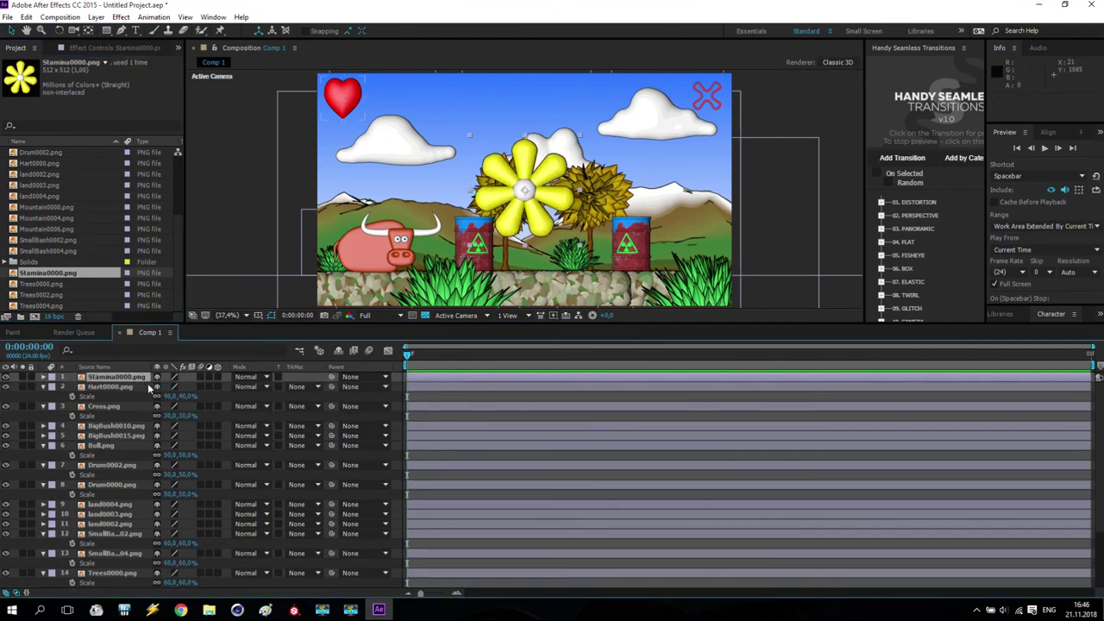
{"action": "key", "text": "s"}
{"action": "left_click", "coordinate": [173, 387]}
{"action": "type", "text": "40"}
{"action": "key", "text": "Return"}
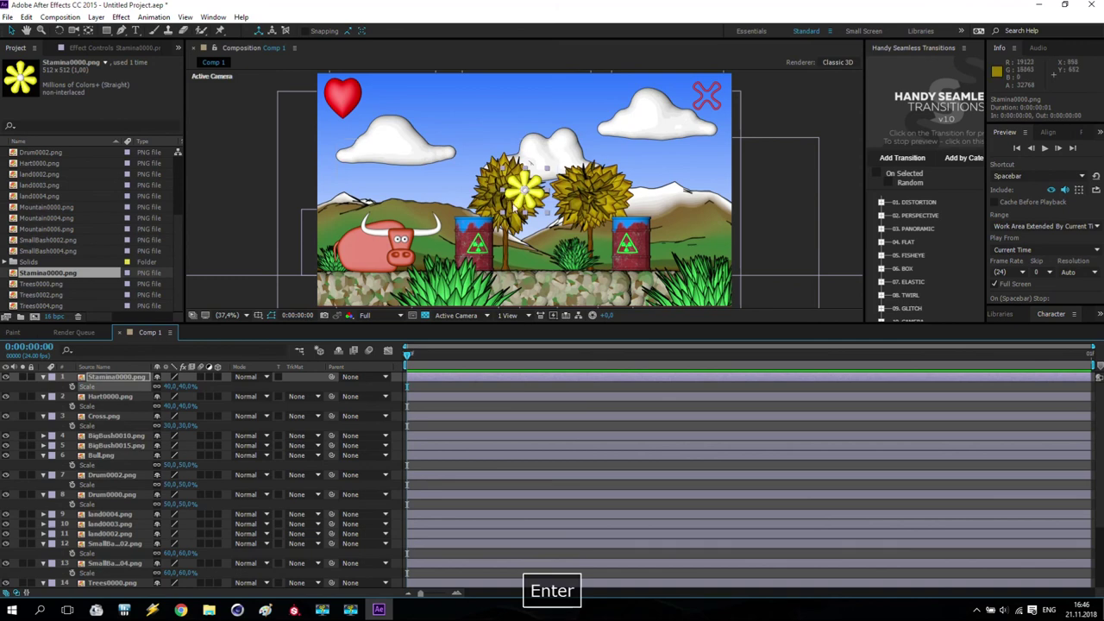
{"action": "left_click_drag", "start_coordinate": [499, 195], "coordinate": [380, 107]}
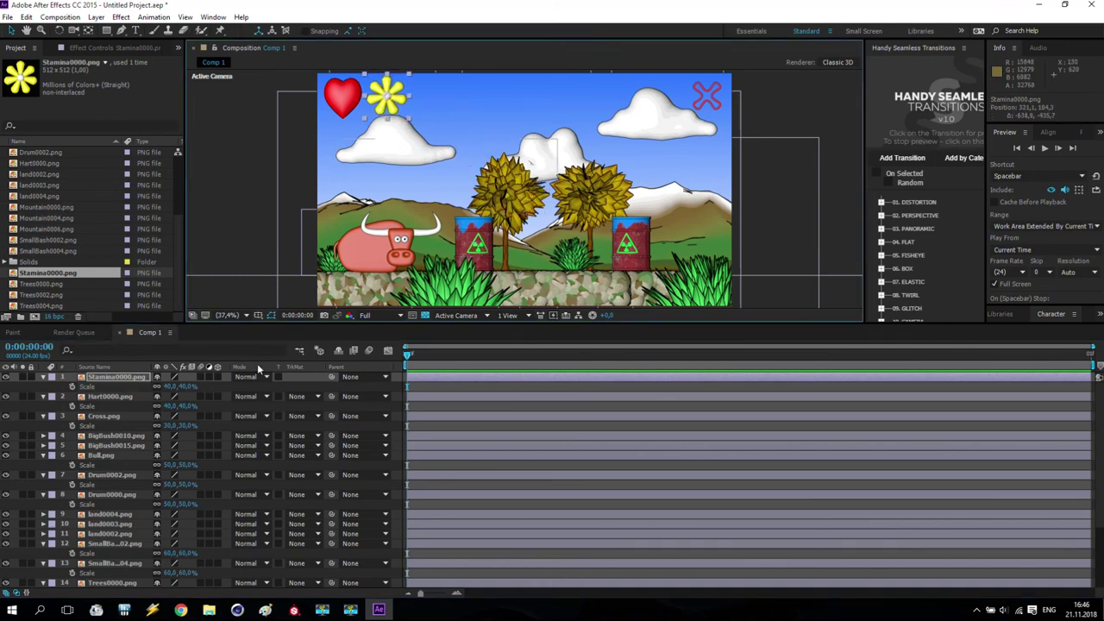
Step: Set the scale of Stamina0000.png to 43% and nudge it slightly right and down beside the heart
{"action": "left_click", "coordinate": [167, 390]}
{"action": "type", "text": "40"}
{"action": "key", "text": "Return"}
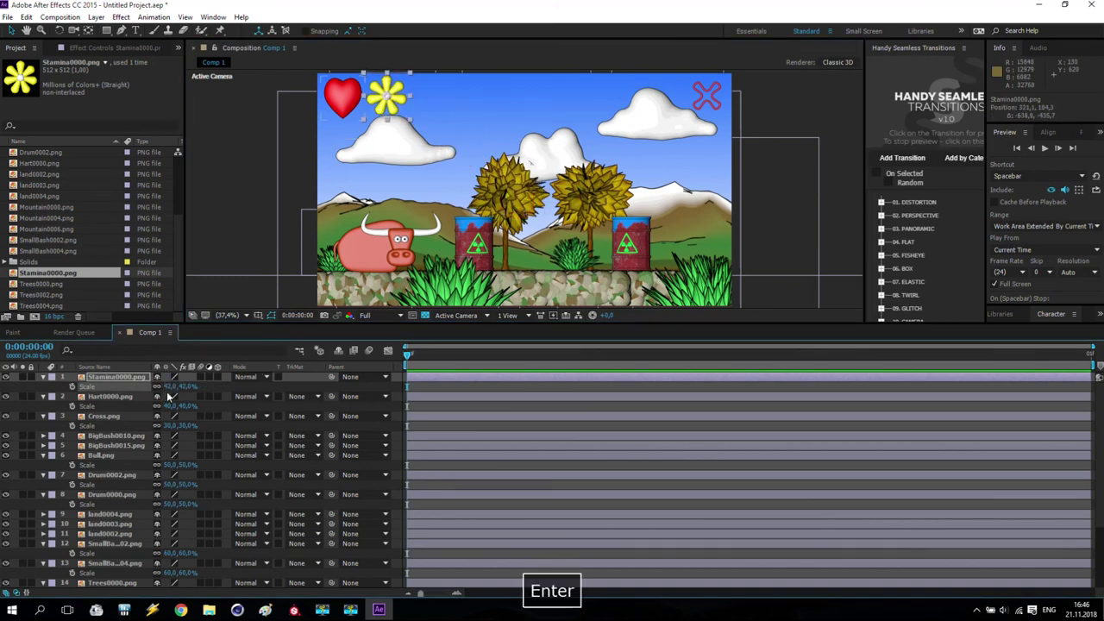
{"action": "left_click", "coordinate": [169, 386]}
{"action": "type", "text": "45"}
{"action": "key", "text": "Return"}
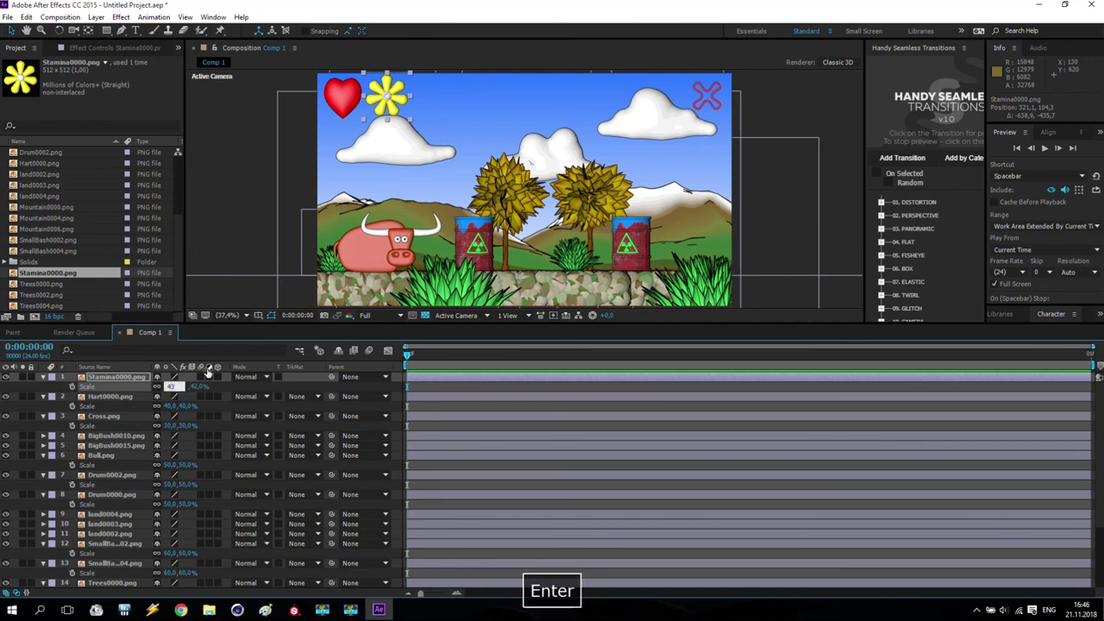
{"action": "left_click_drag", "start_coordinate": [377, 119], "coordinate": [382, 110]}
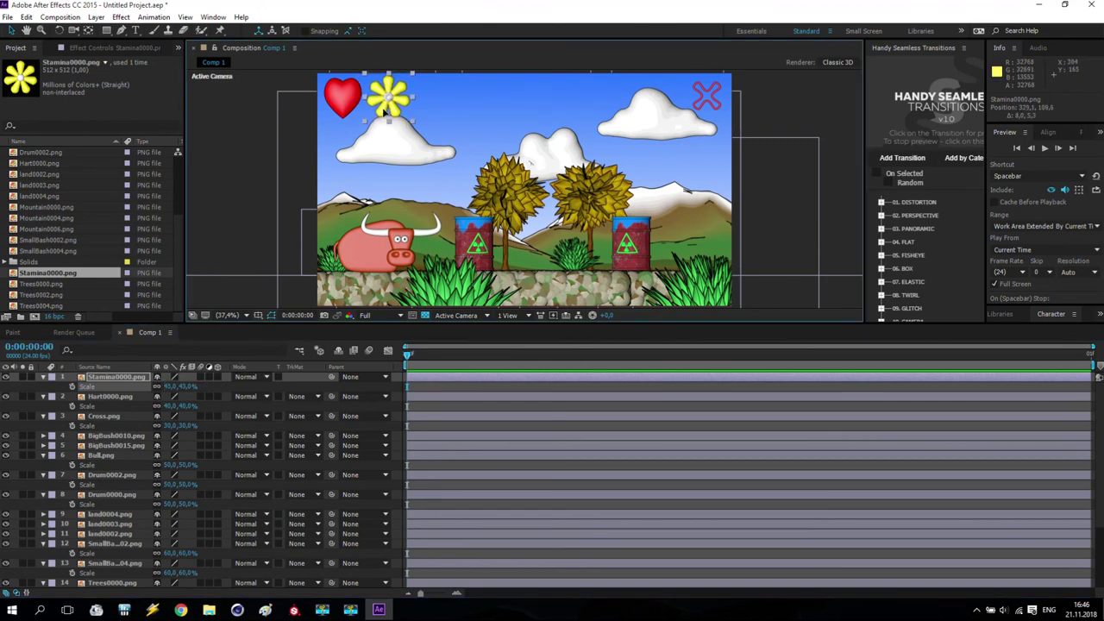
Step: Deselect the layers and enlarge the composition view to inspect the assembled game scene
{"action": "left_click", "coordinate": [234, 185]}
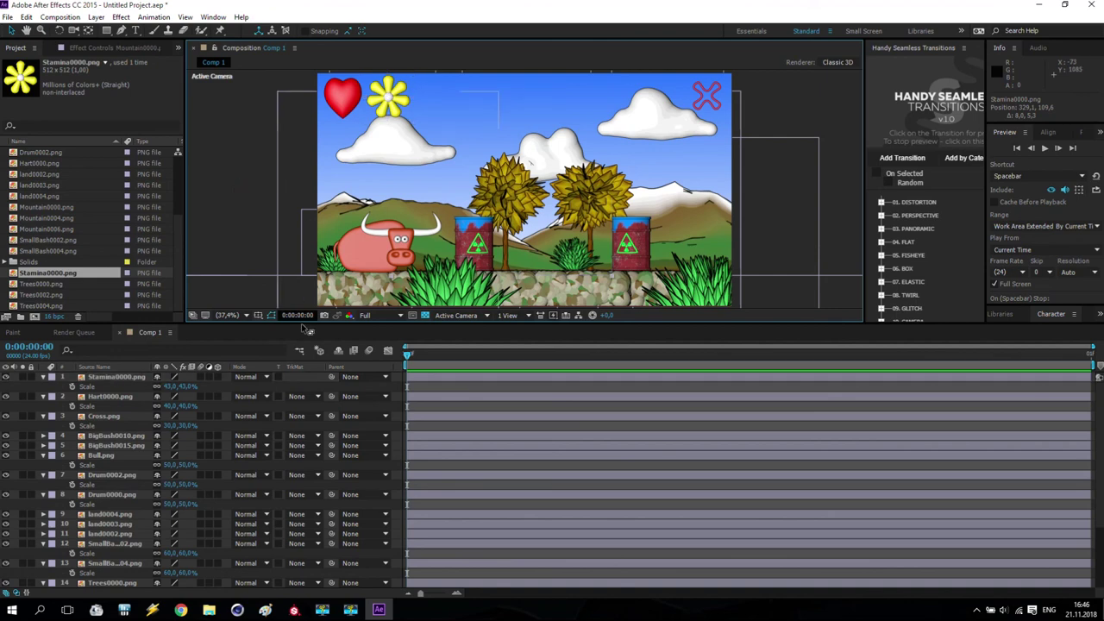
{"action": "left_click_drag", "start_coordinate": [302, 326], "coordinate": [308, 506]}
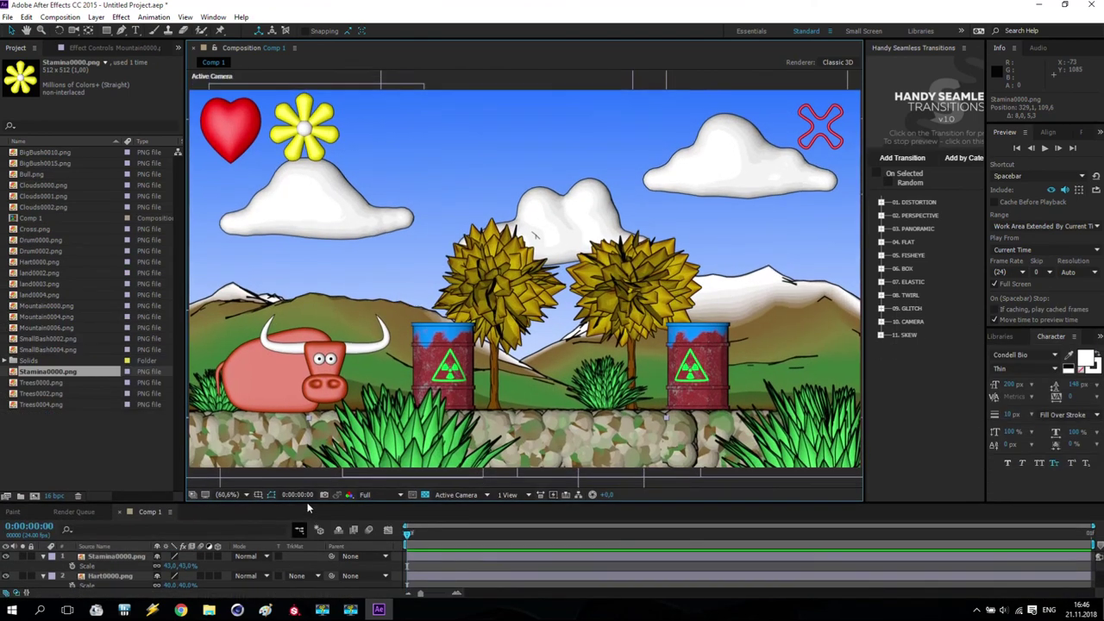